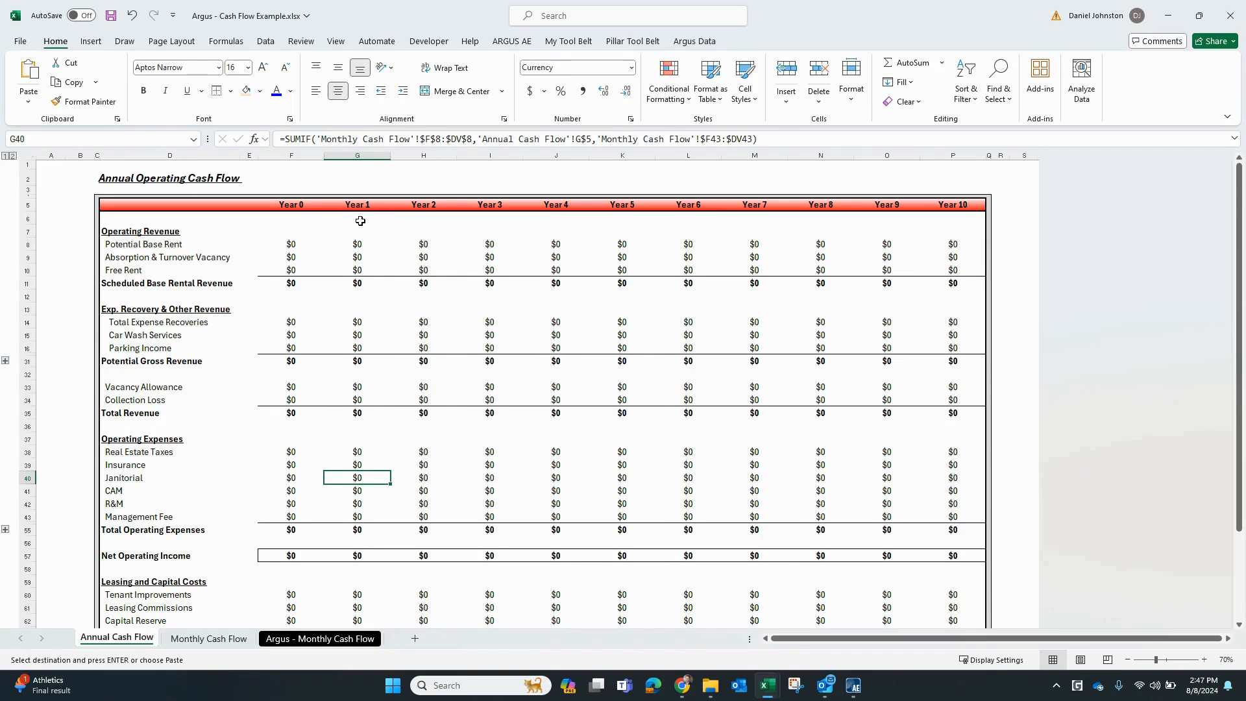
Step: Recalculate the annual operating cash flow workbook
key(F9)
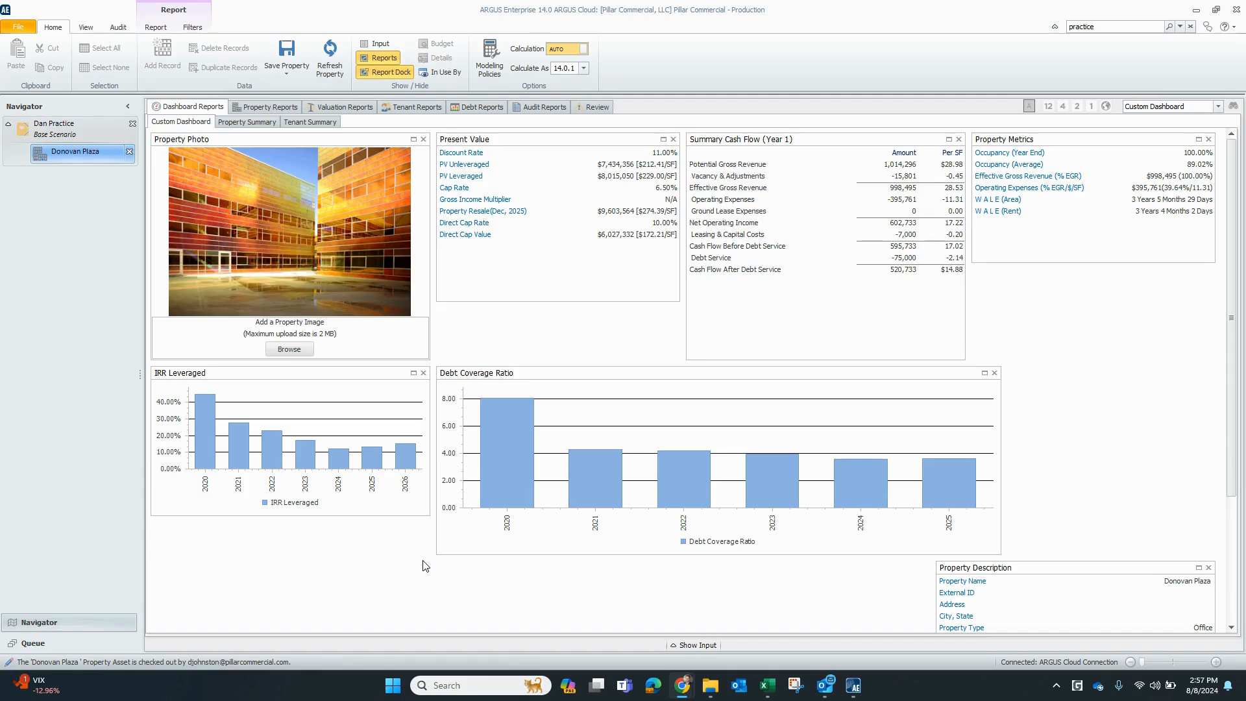
Step: Open Donovan Plaza's property cash flow report and review it from rental revenue down to the tenant occupancy summary
click(278, 108)
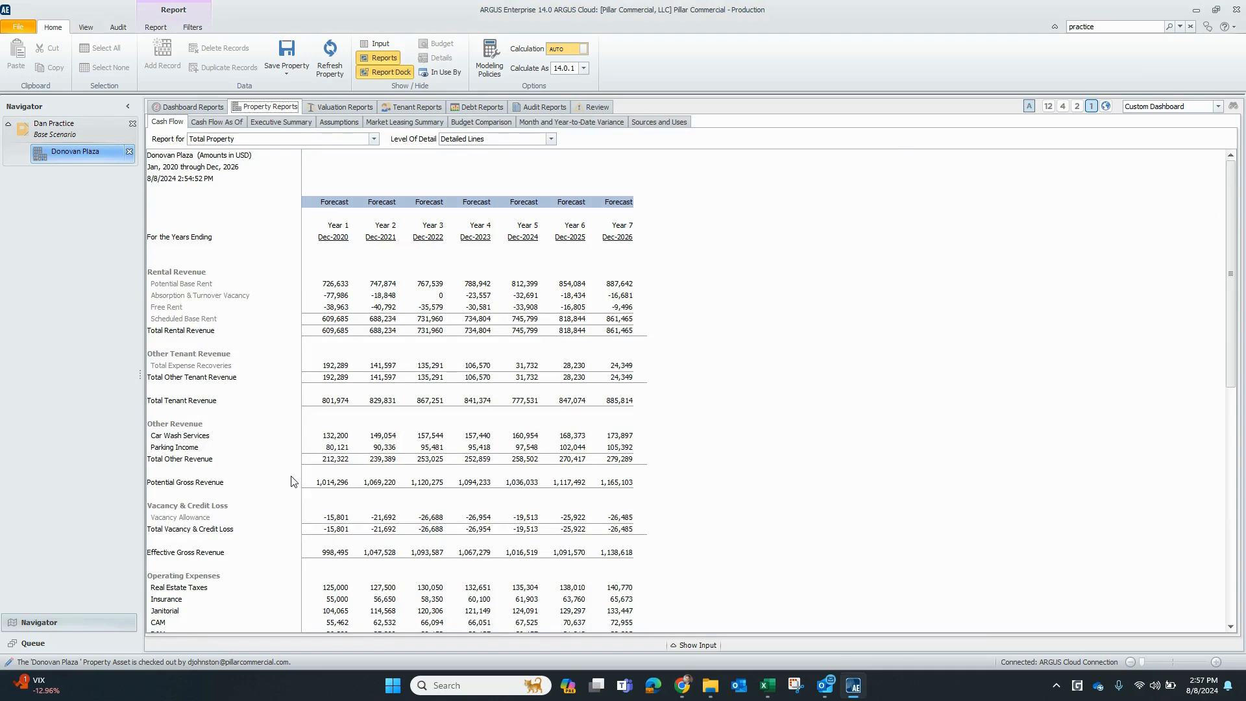
scroll(533, 461, down, 5)
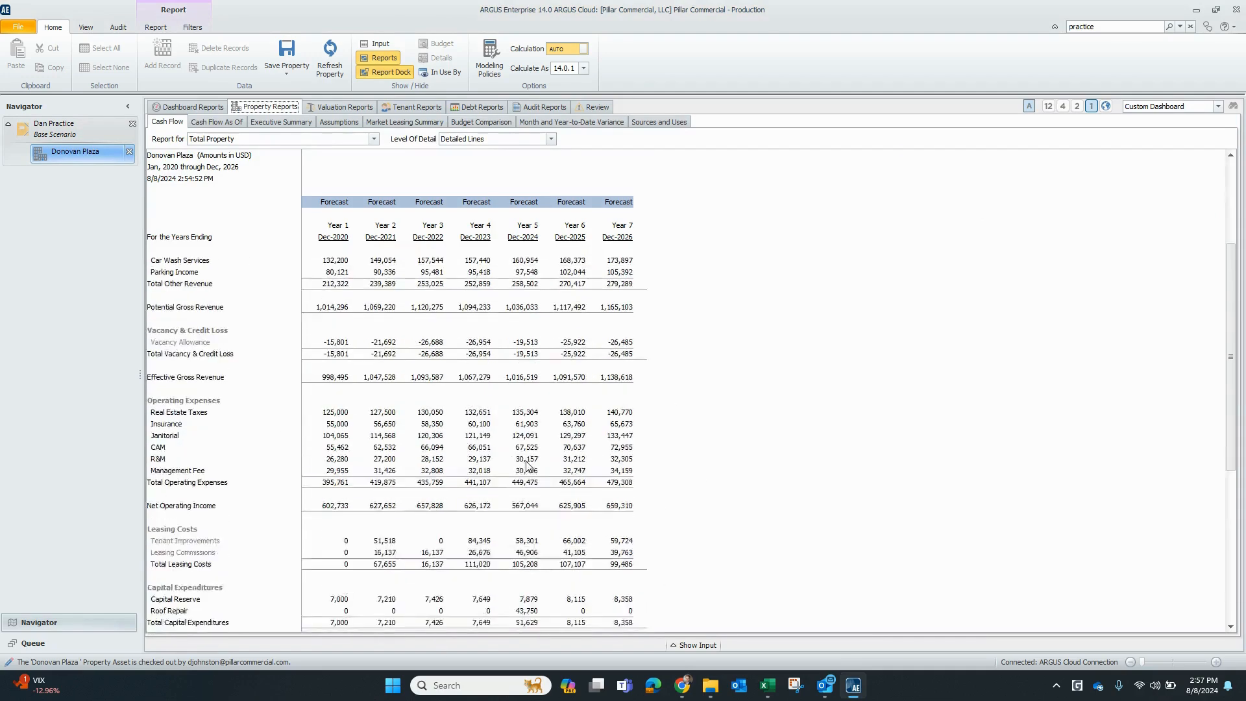
scroll(524, 500, up, 5)
scroll(536, 472, down, 9)
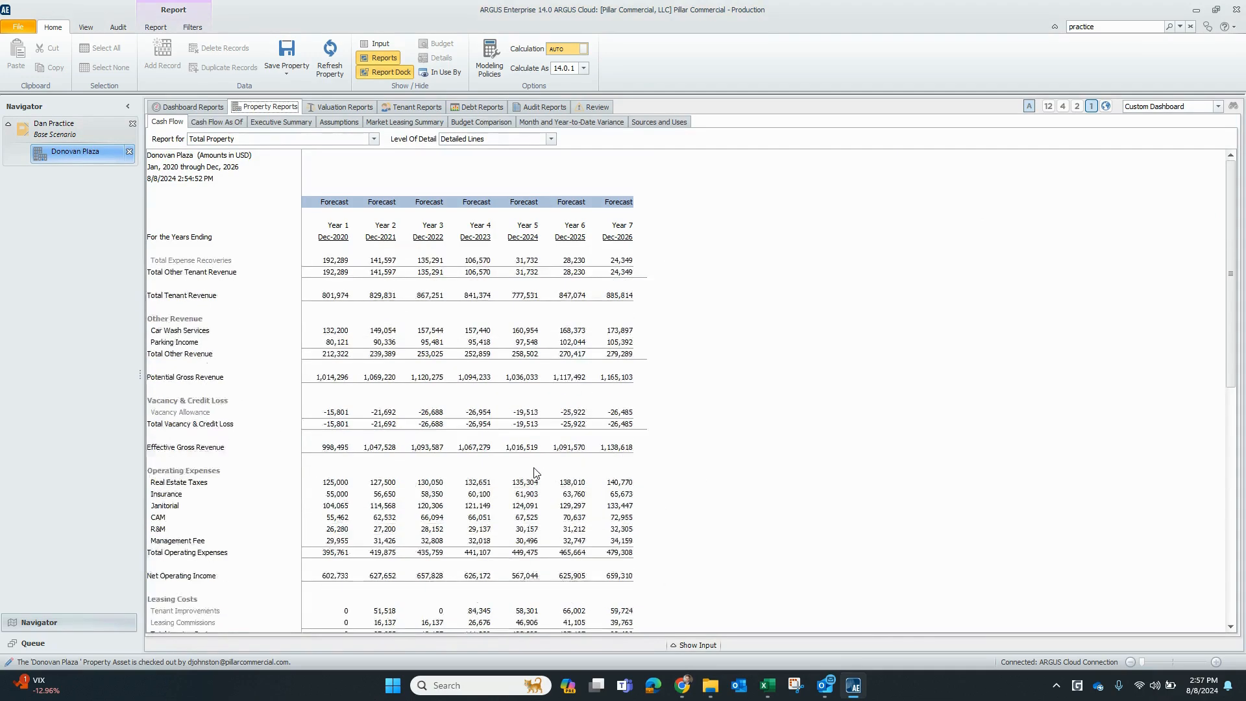
scroll(536, 472, down, 5)
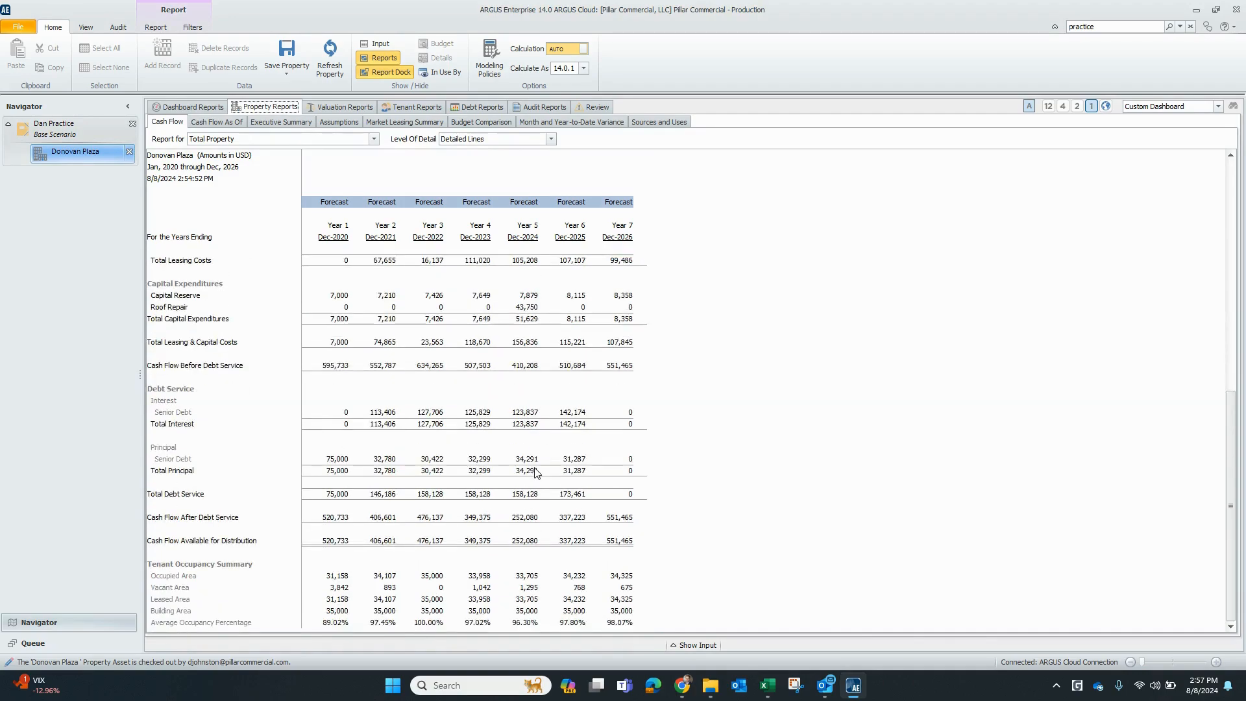
scroll(537, 472, up, 9)
scroll(537, 472, up, 5)
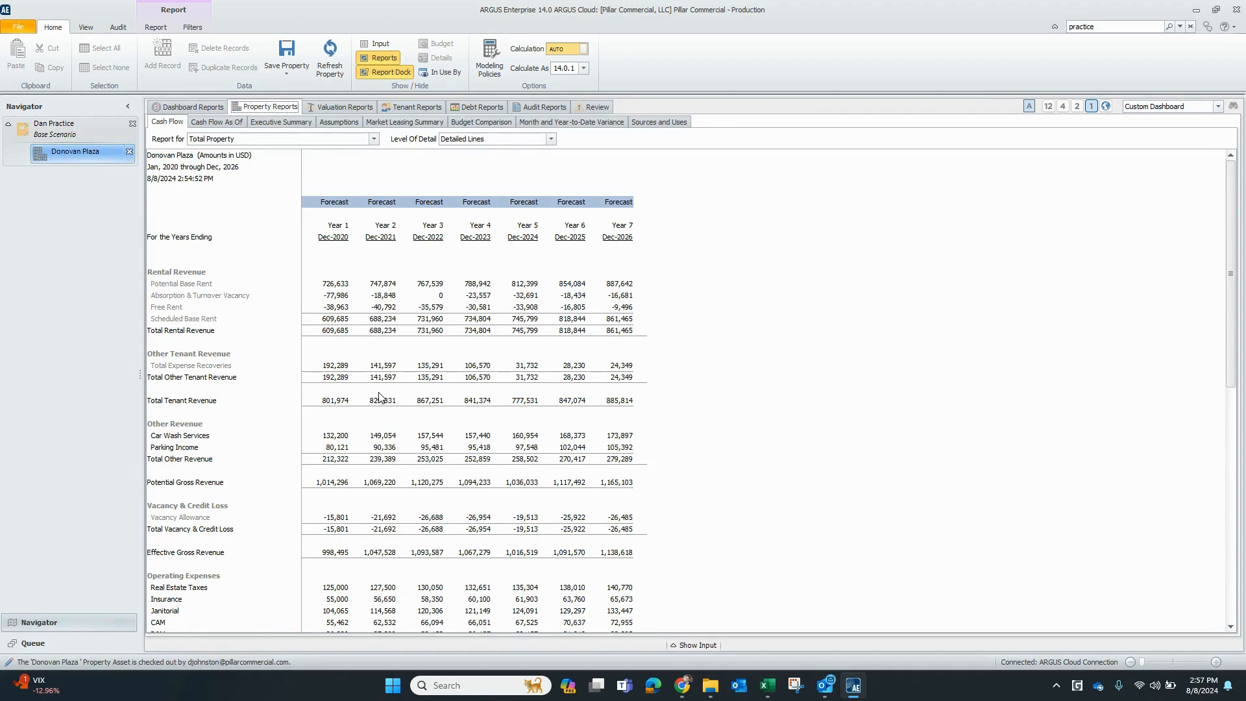
scroll(257, 463, down, 7)
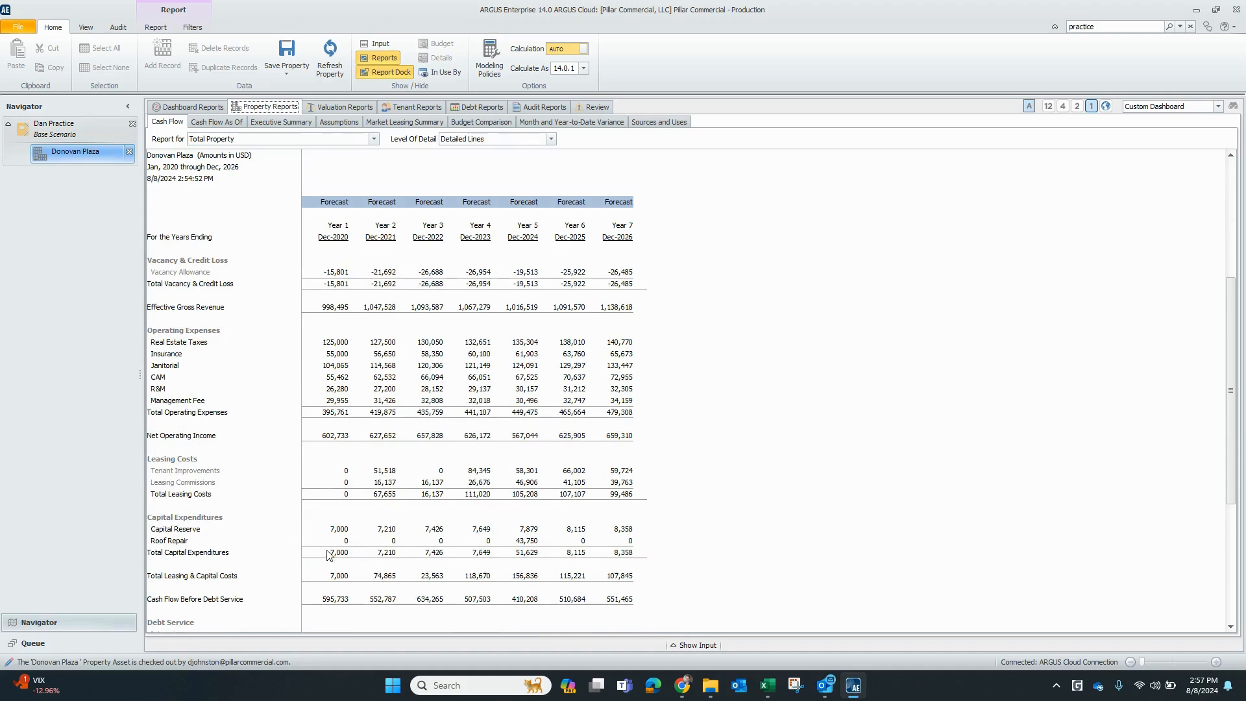
scroll(544, 509, up, 7)
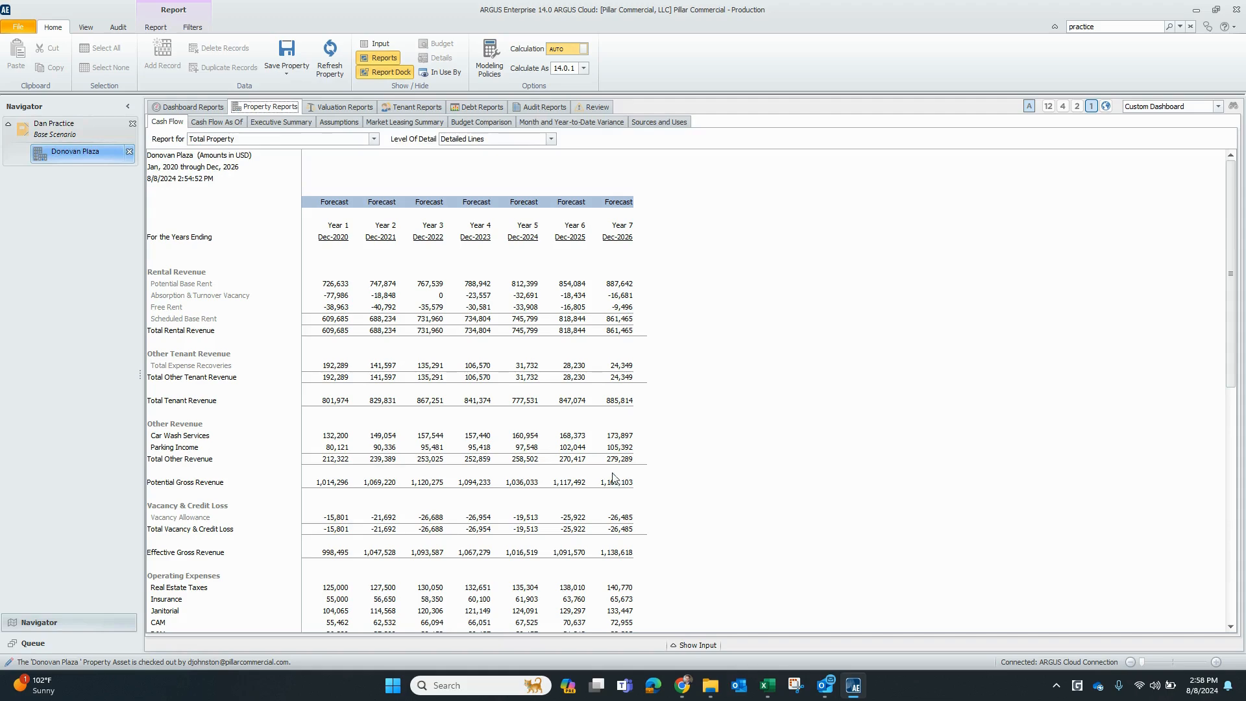
Step: Switch the Donovan Plaza cash flow report to monthly periods and export it to Excel
click(1050, 106)
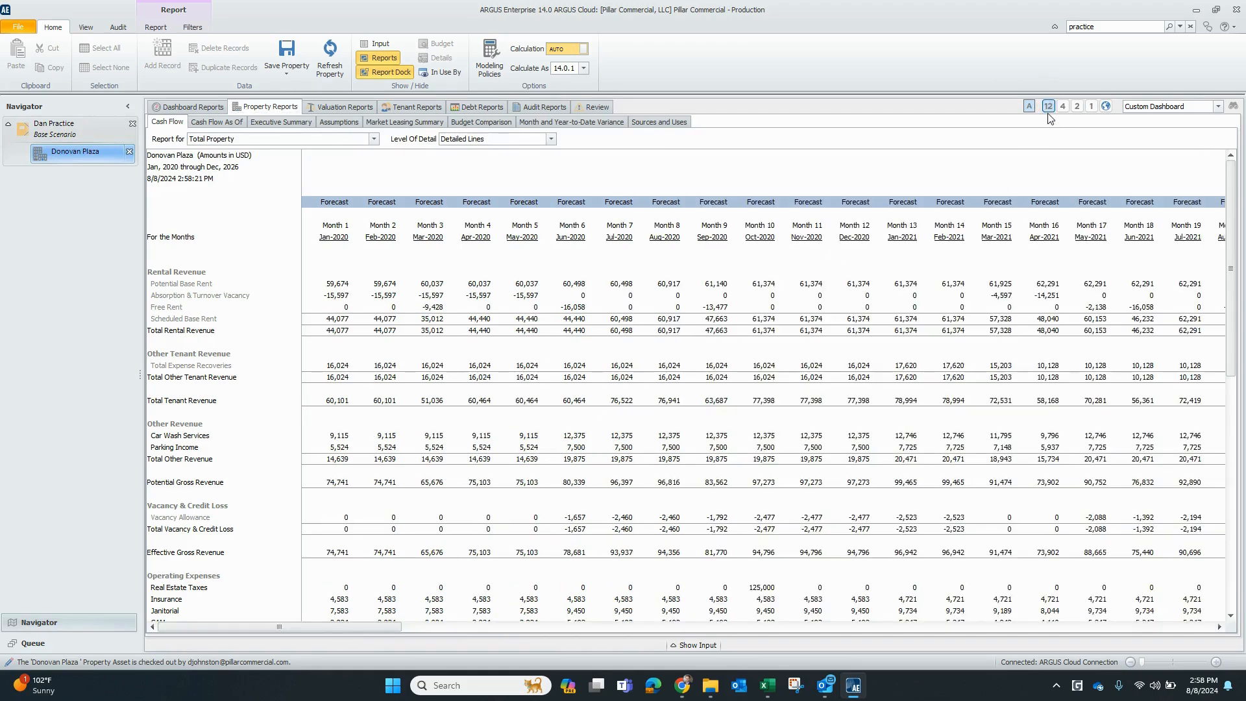
click(163, 29)
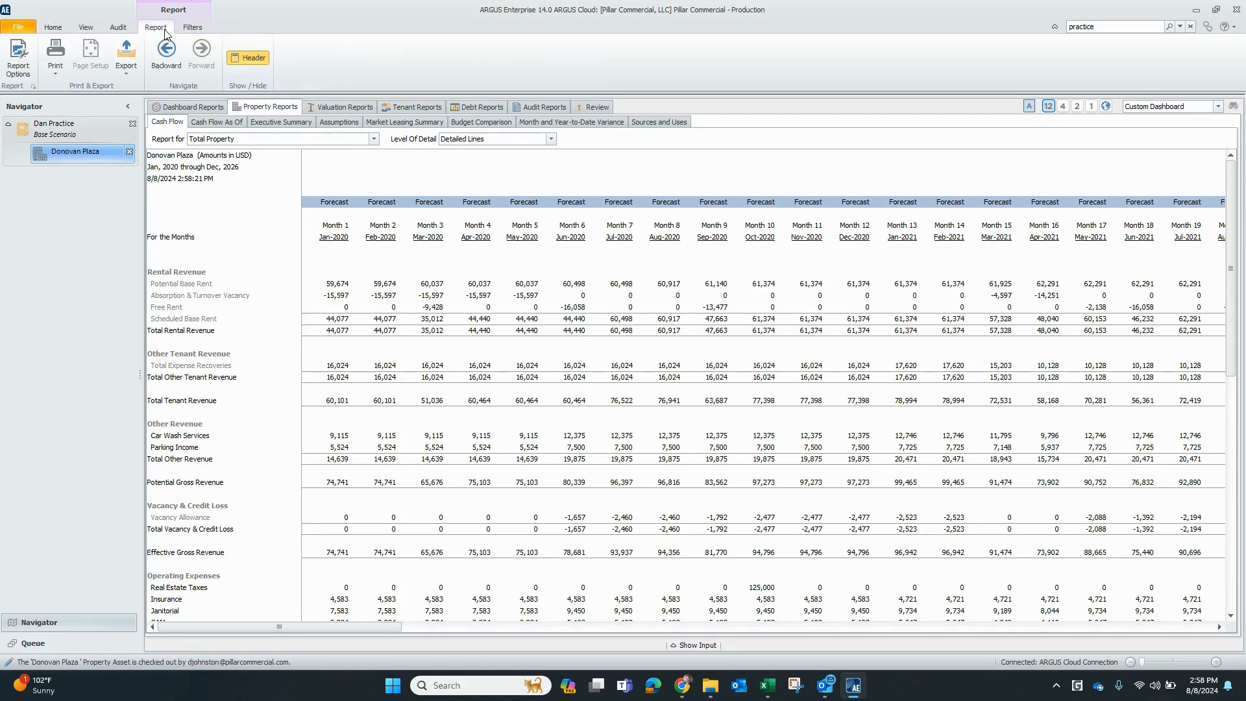
click(127, 65)
click(71, 83)
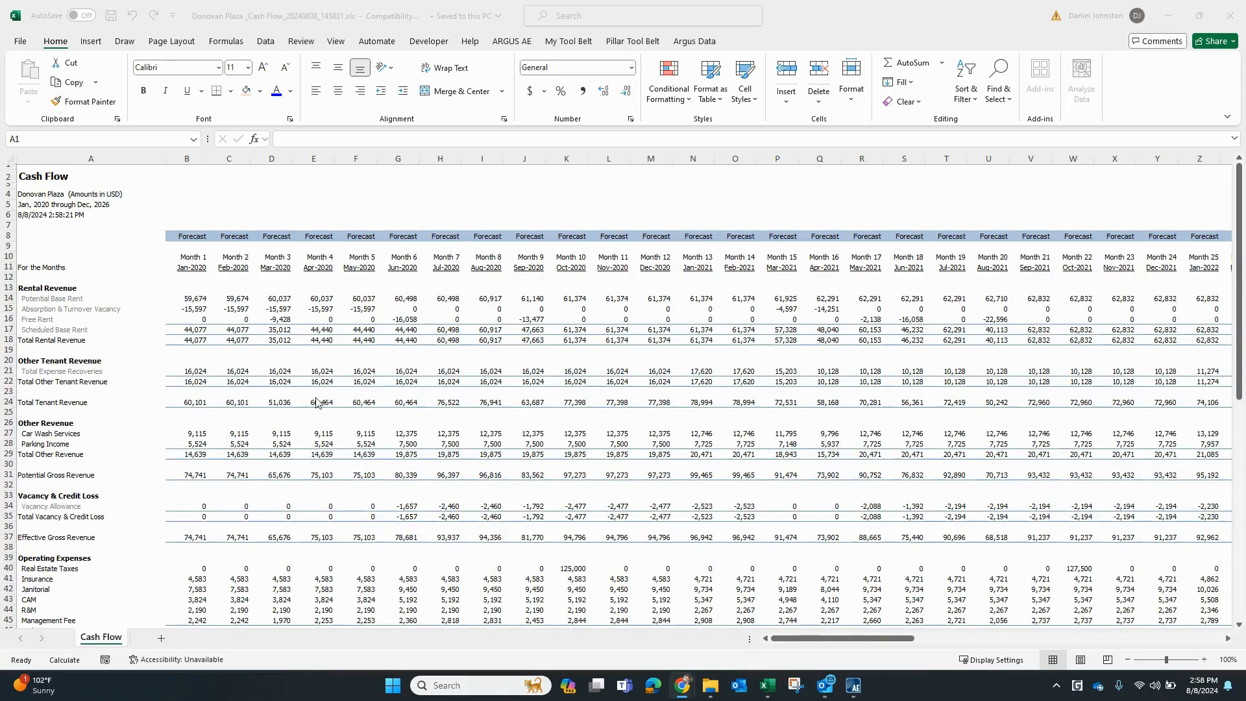
Step: Review the exported monthly cash flow down its line items and across all forecast months through December 2026
scroll(321, 402, down, 16)
scroll(320, 402, up, 16)
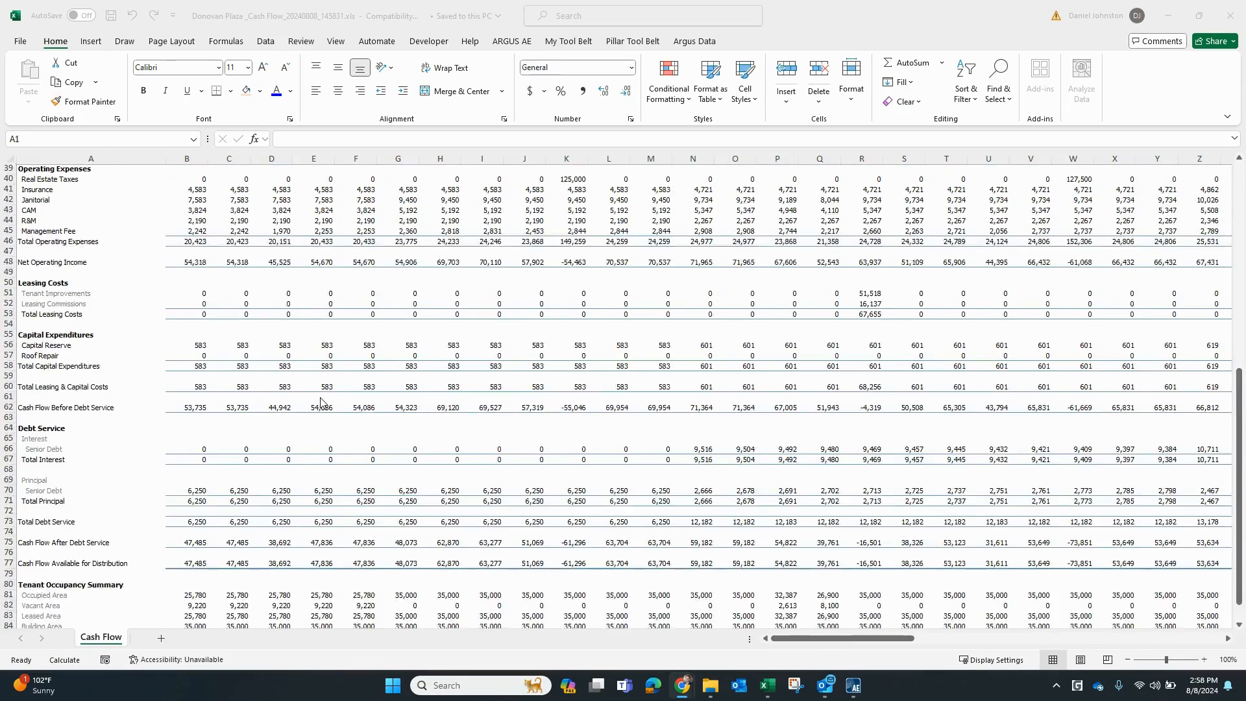
click(320, 299)
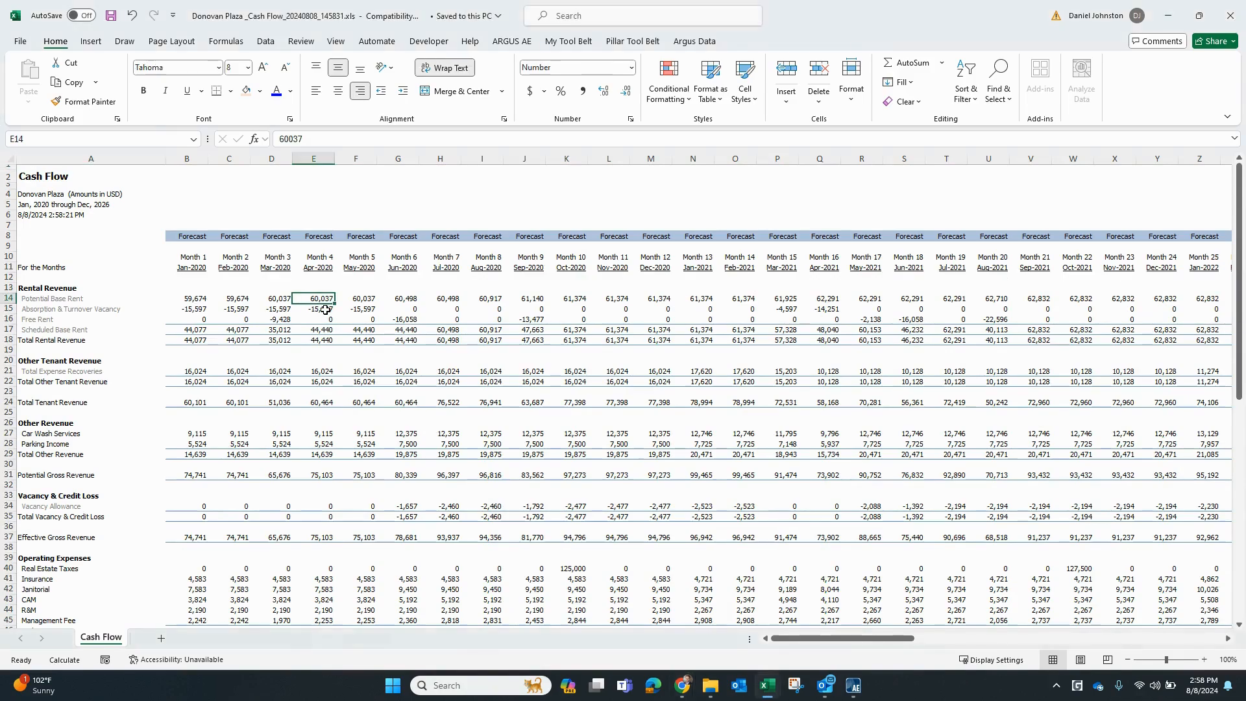
key(Right)
key(Right)
key(Right)
key(Right)
key(Right)
key(Right)
key(Right)
key(Right)
key(Right)
key(Right)
key(Right)
key(Right)
key(Right)
key(Right)
key(Right)
key(Right)
key(Right)
key(Right)
key(Right)
key(Right)
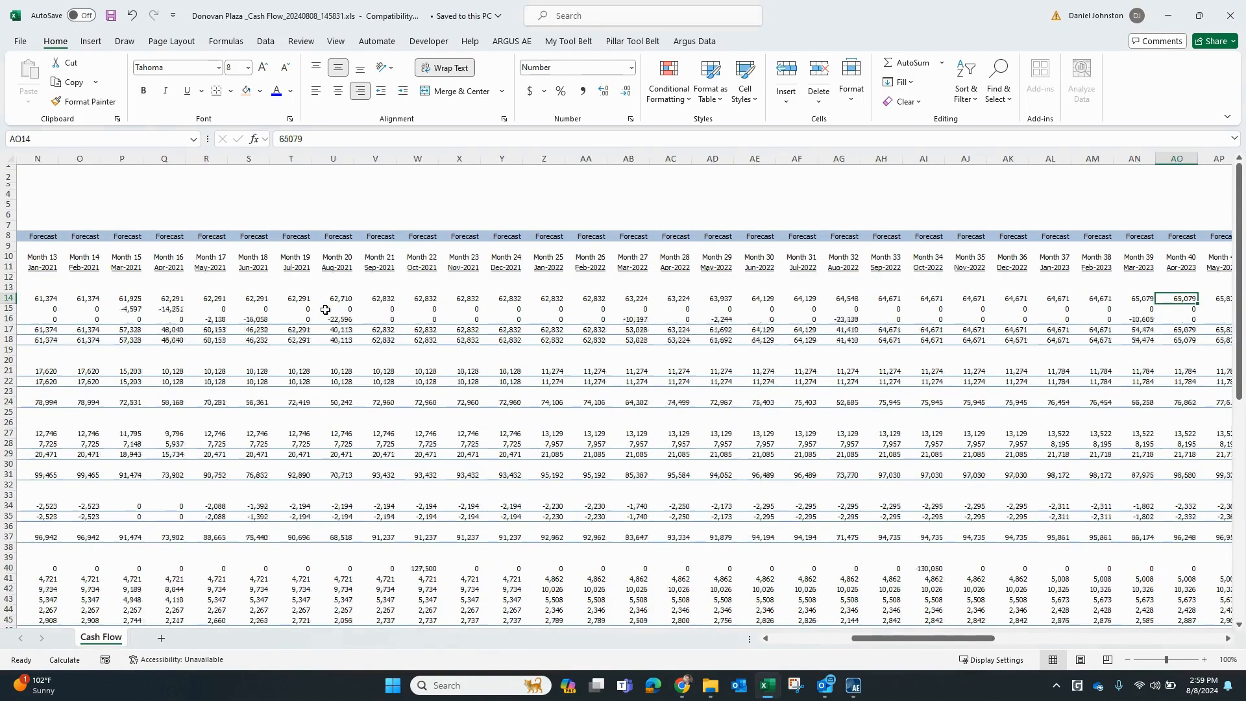
key(Right)
key(Right)
key(Right)
key(Right)
key(Right)
key(Right)
key(Right)
key(Right)
key(Right)
key(Right)
key(Right)
key(Right)
key(Right)
key(Right)
key(Right)
key(Right)
key(Right)
key(Right)
key(Right)
key(Right)
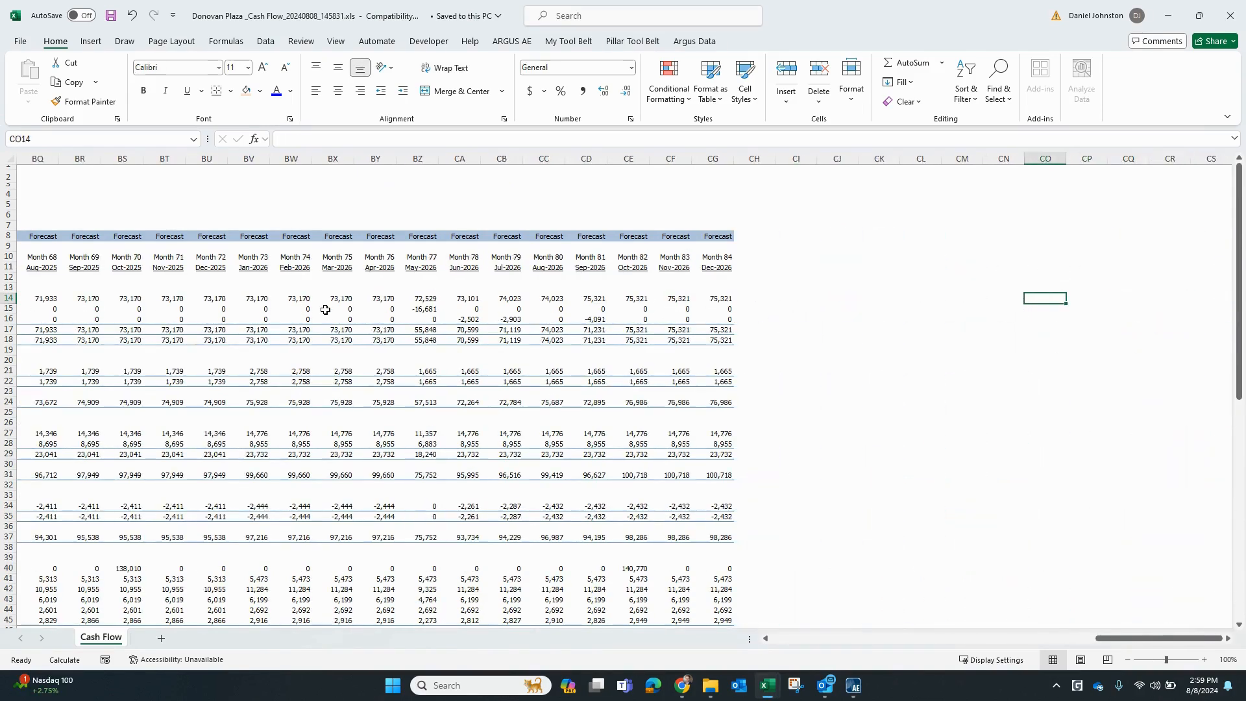
key(Left)
key(Left)
key(Left)
key(Left)
key(Left)
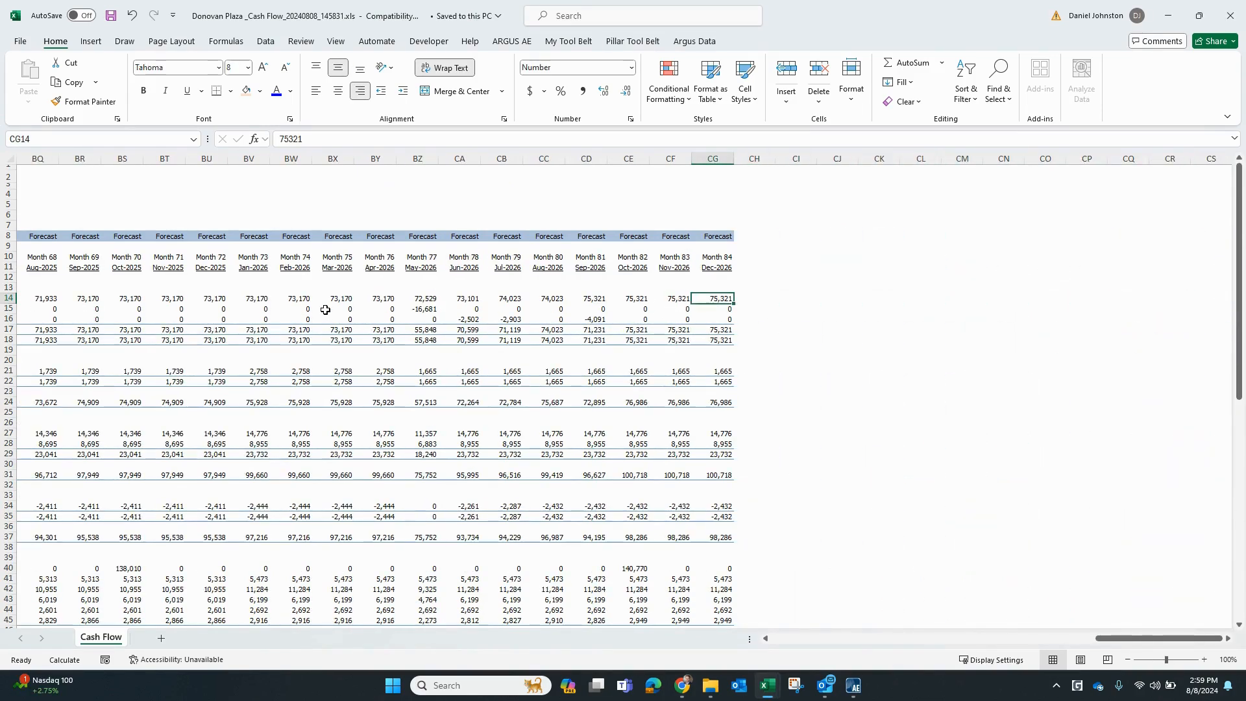
click(632, 301)
click(646, 340)
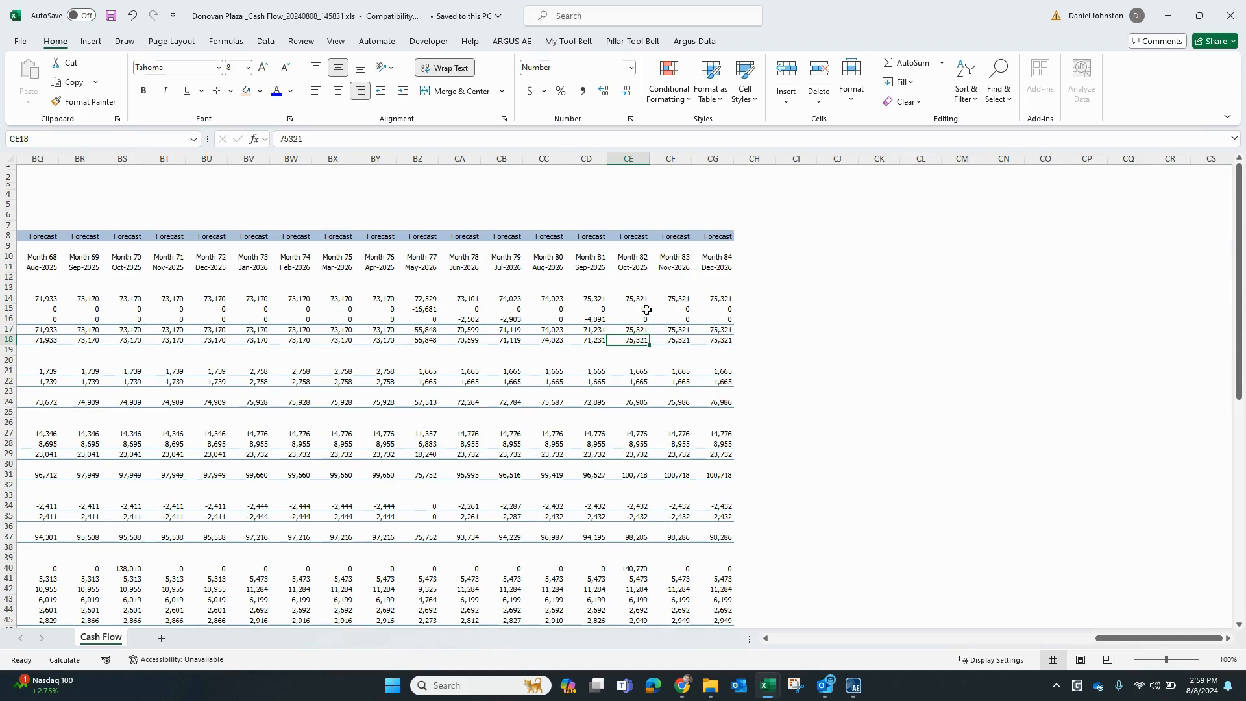
click(448, 266)
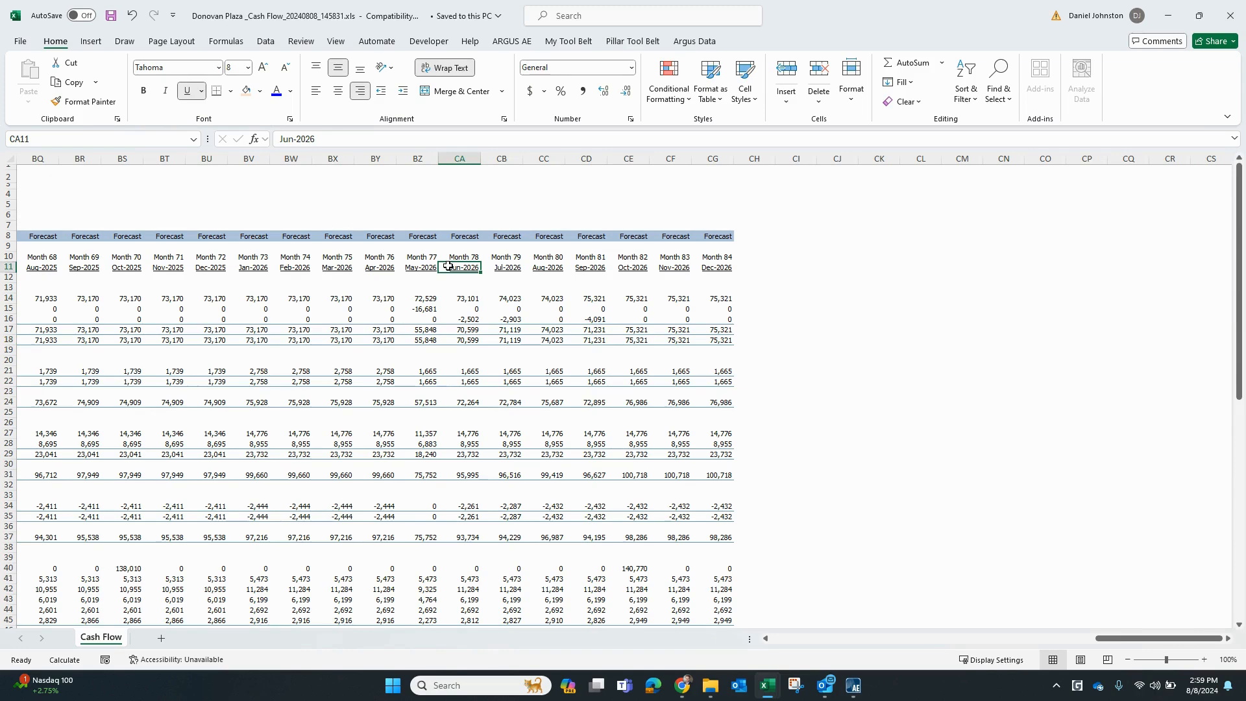
key(Home)
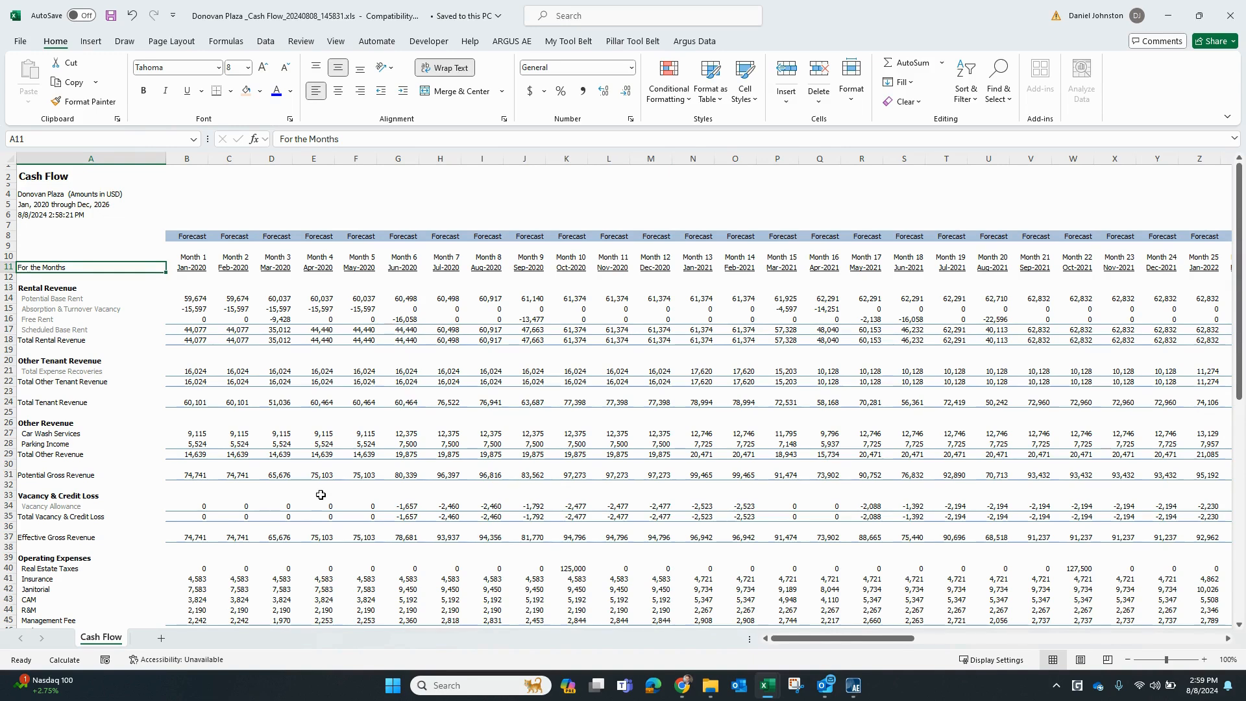
click(330, 364)
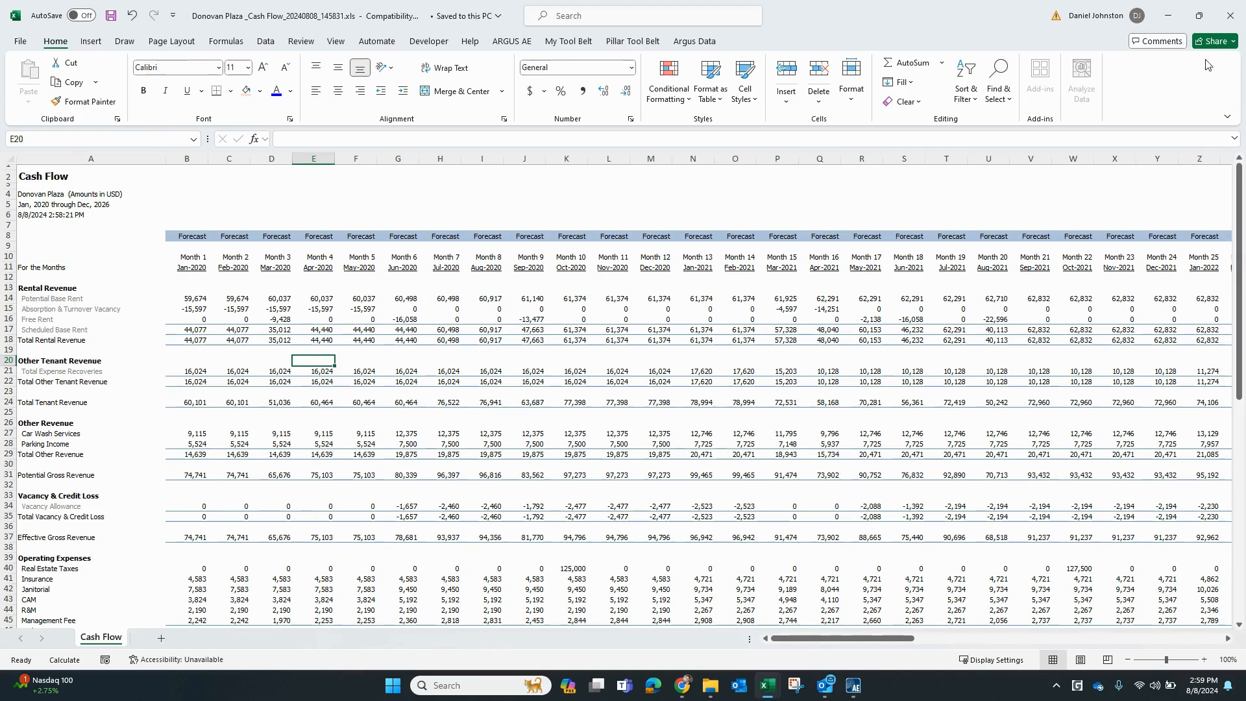
Step: Return to the Argus - Cash Flow Example_Blank workbook and look over its Argus - Monthly Cash Flow and Monthly Cash Flow sheets
click(1168, 15)
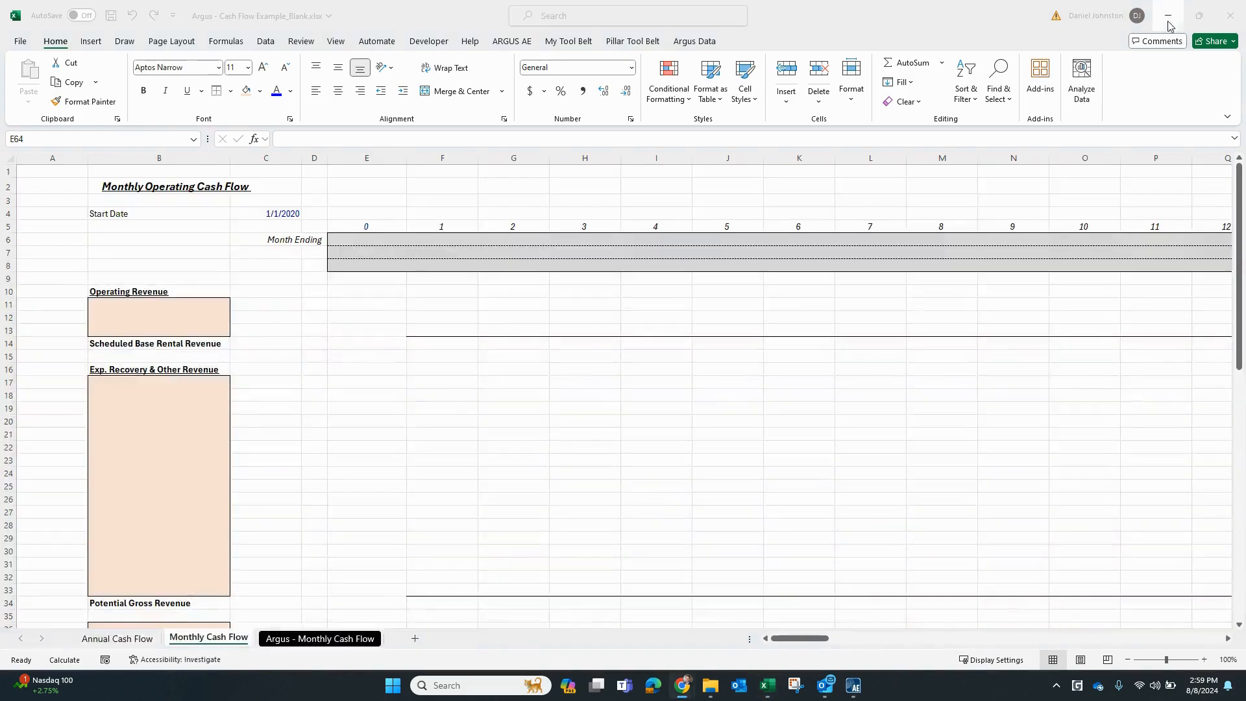
click(370, 417)
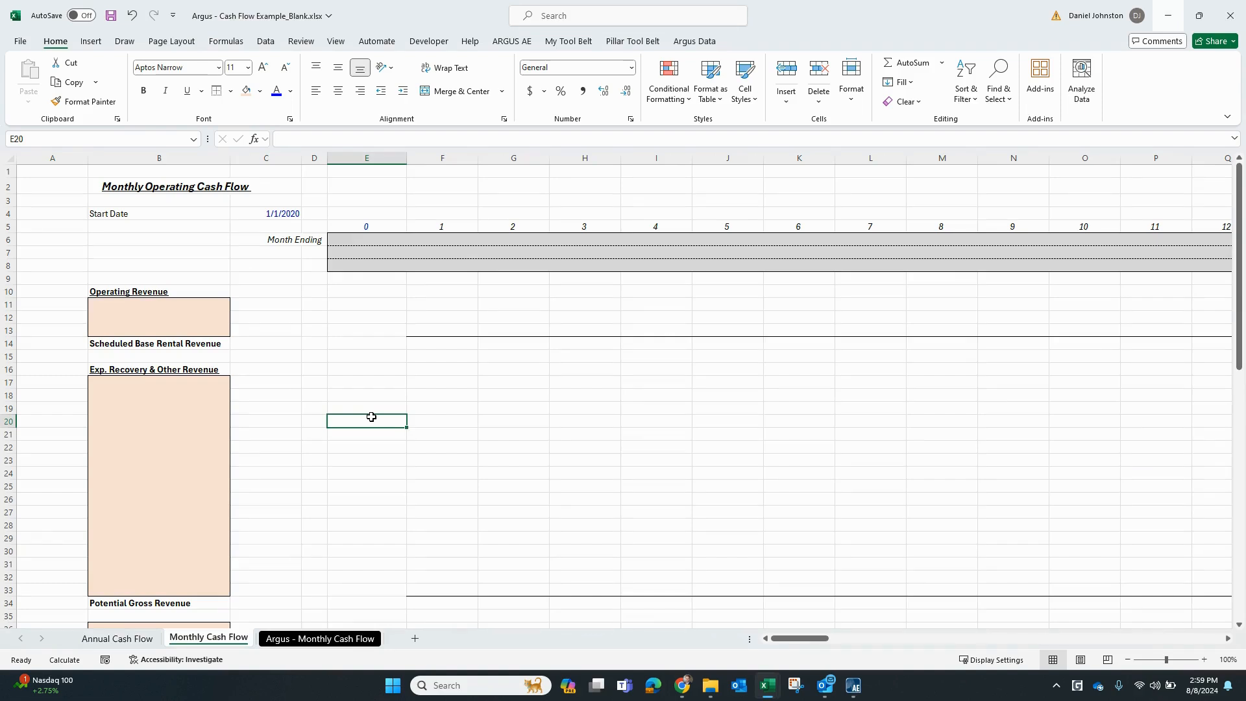
click(322, 640)
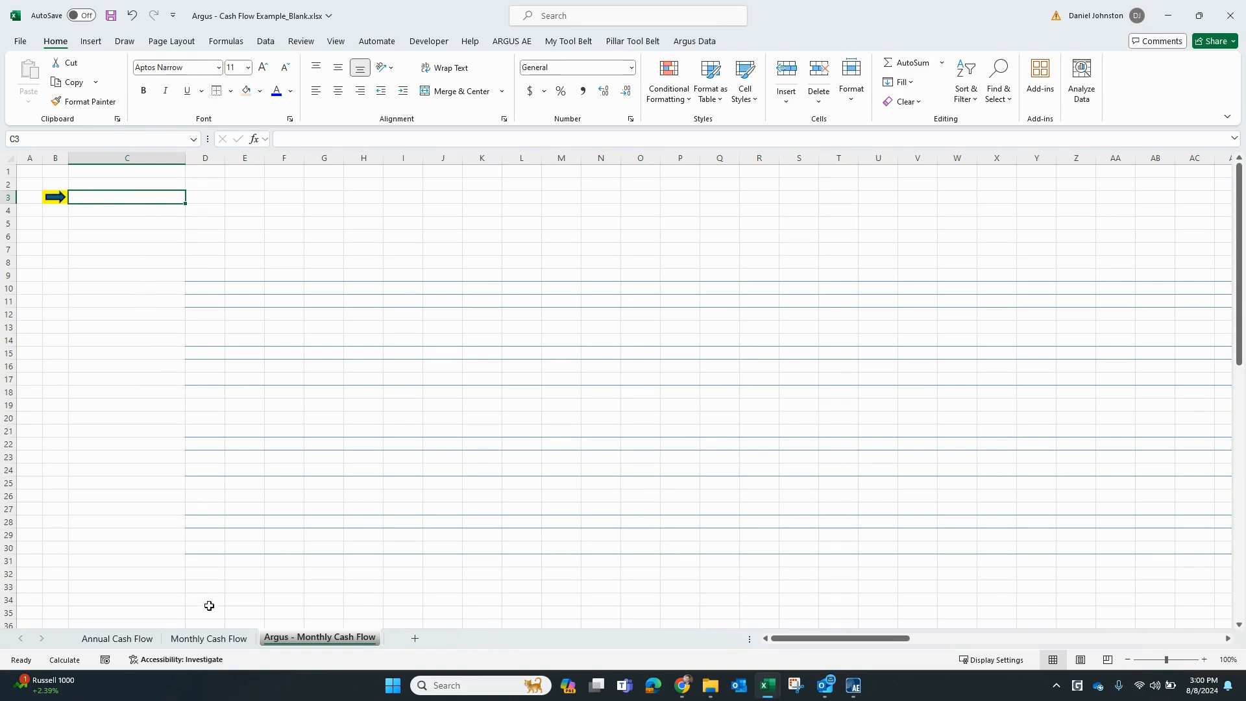
click(221, 641)
scroll(322, 436, down, 15)
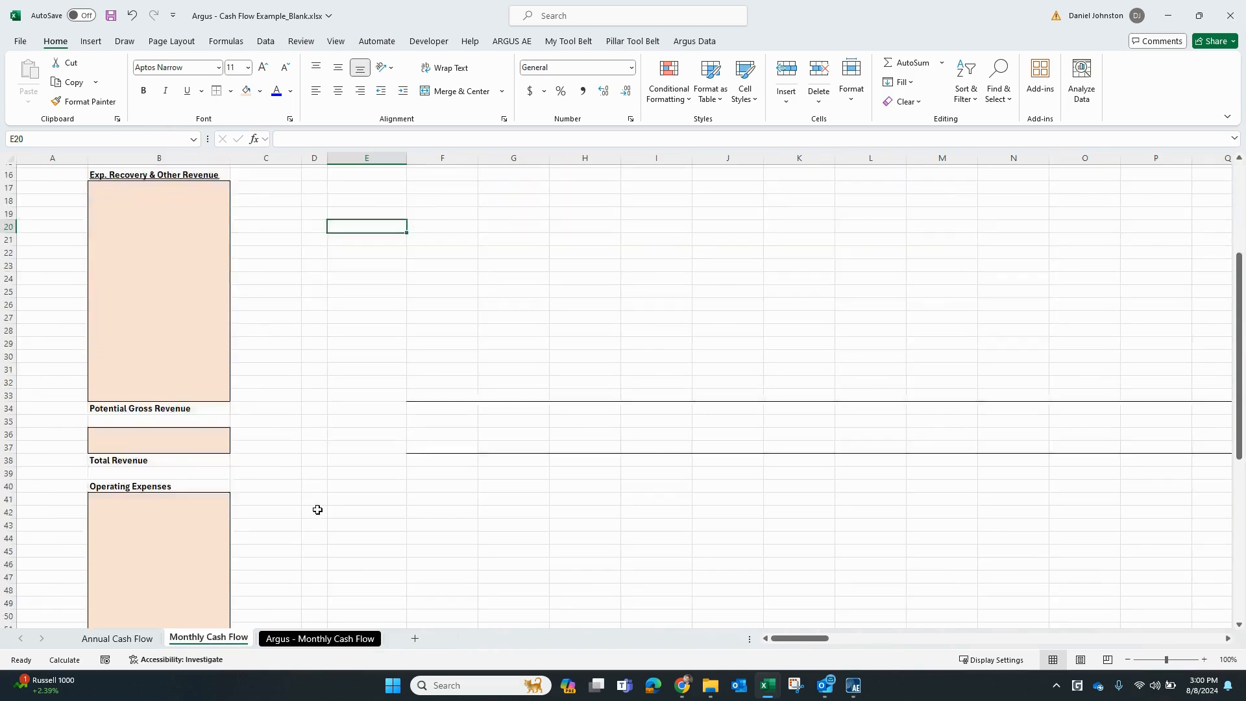
scroll(317, 510, up, 15)
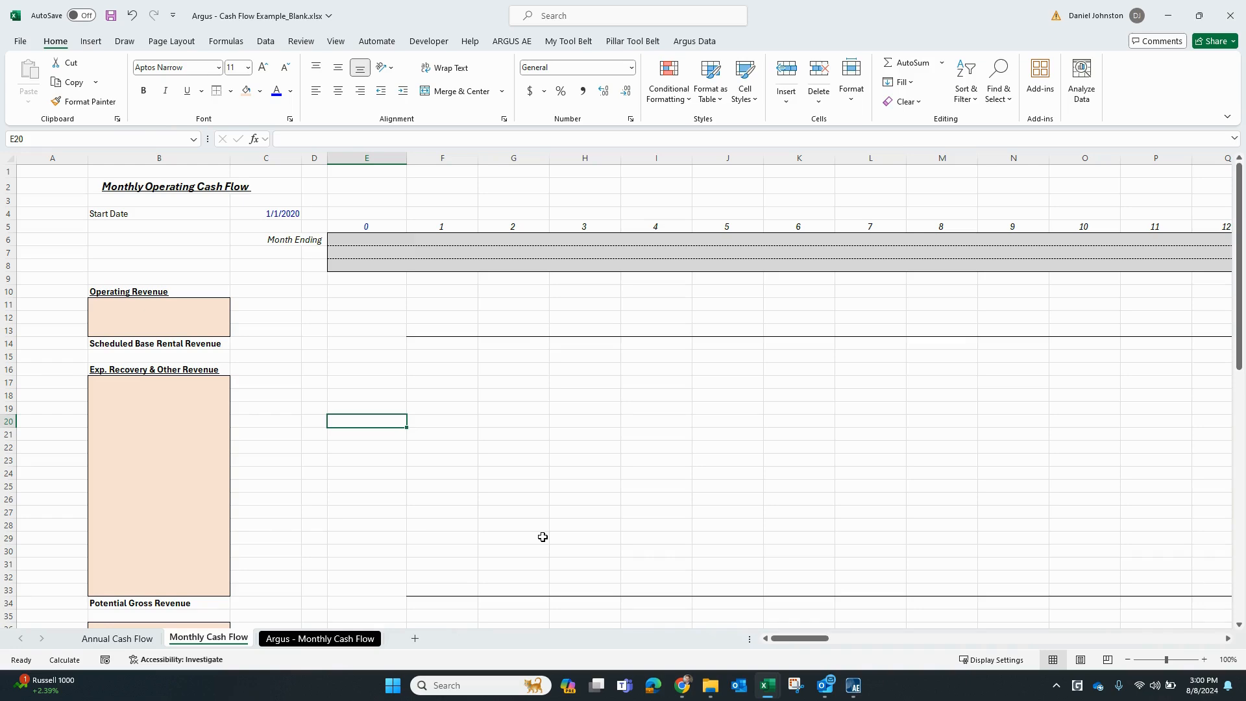
click(399, 510)
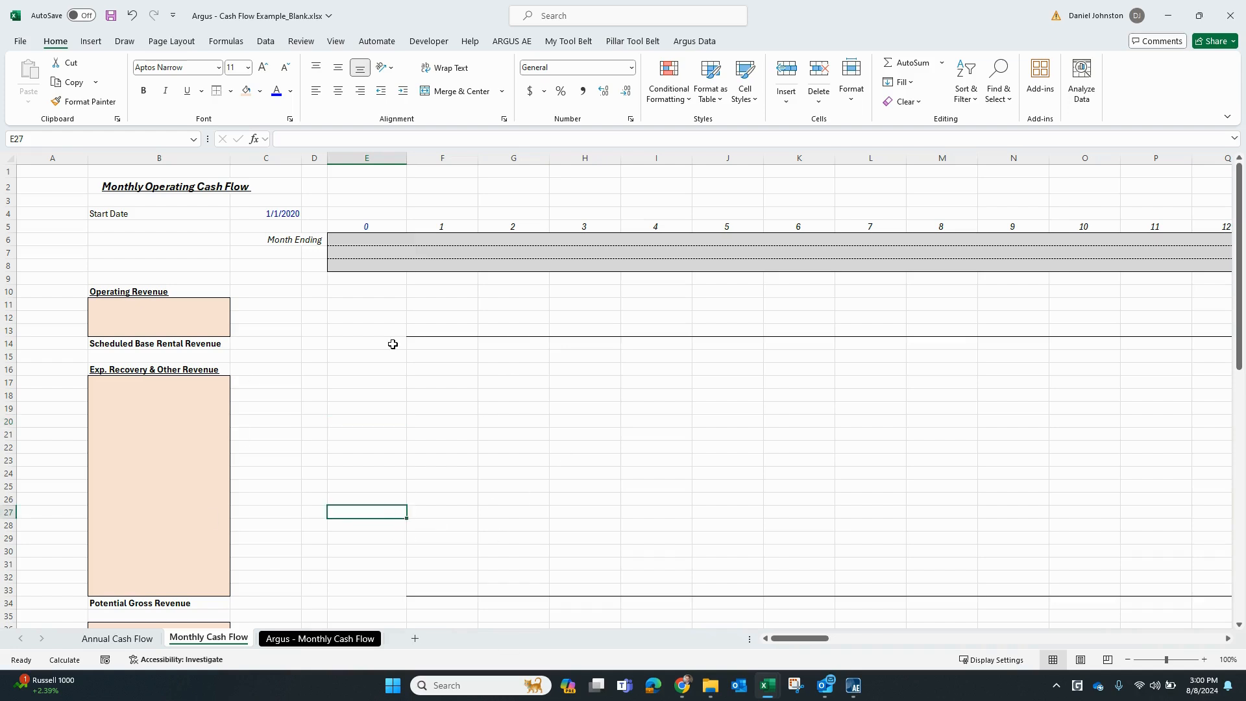
Step: Revisit the Argus import sheet and examine the Monthly Cash Flow template's sections down to Cash Flow Before Debt Service
click(349, 643)
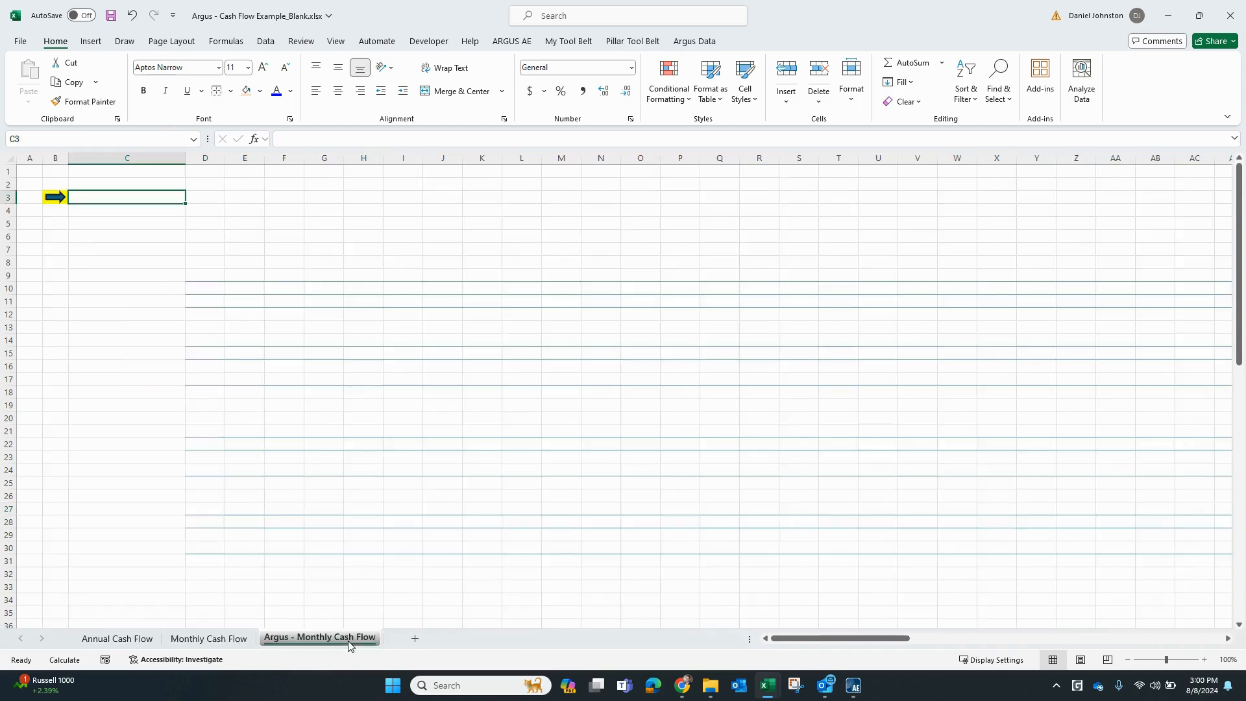
click(228, 643)
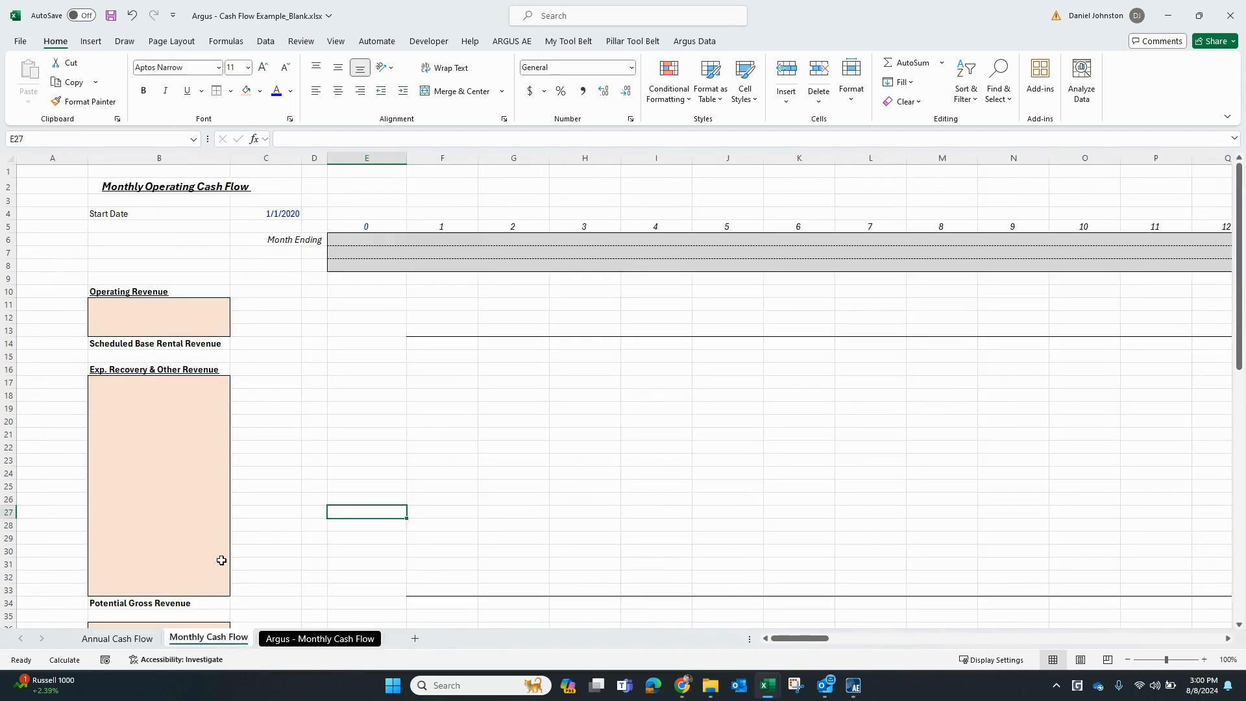
scroll(221, 542, down, 9)
scroll(221, 543, down, 6)
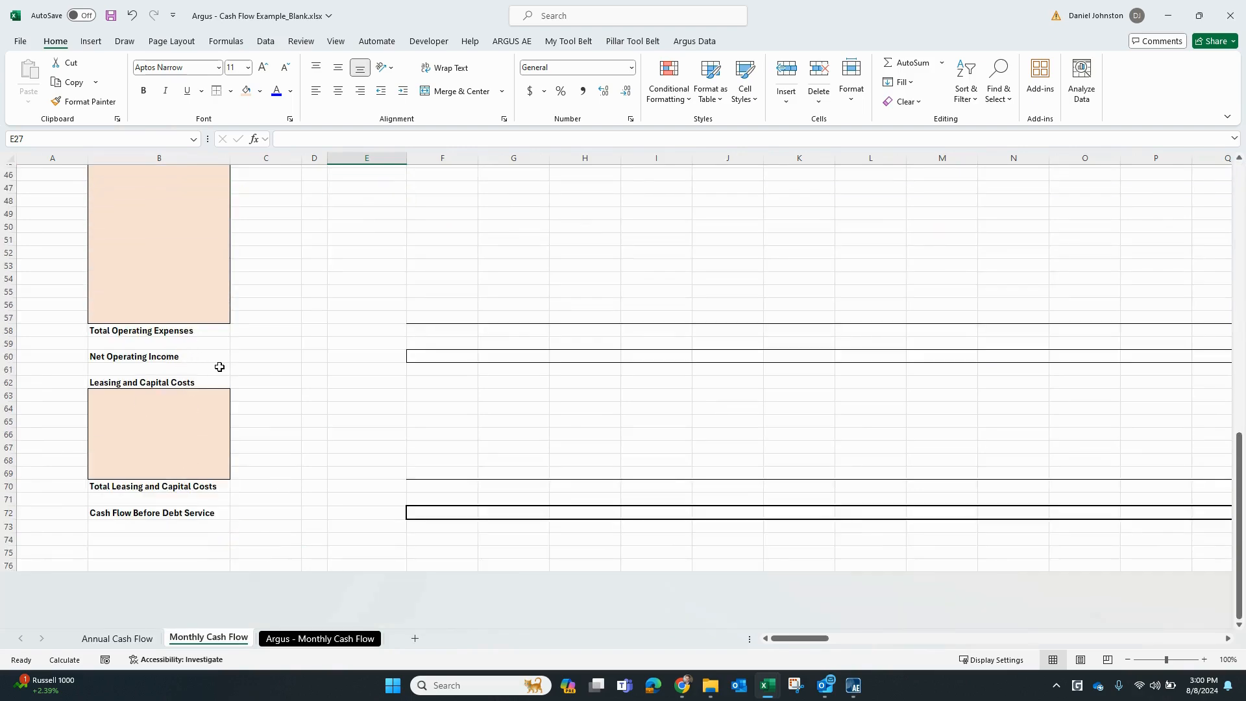
click(202, 514)
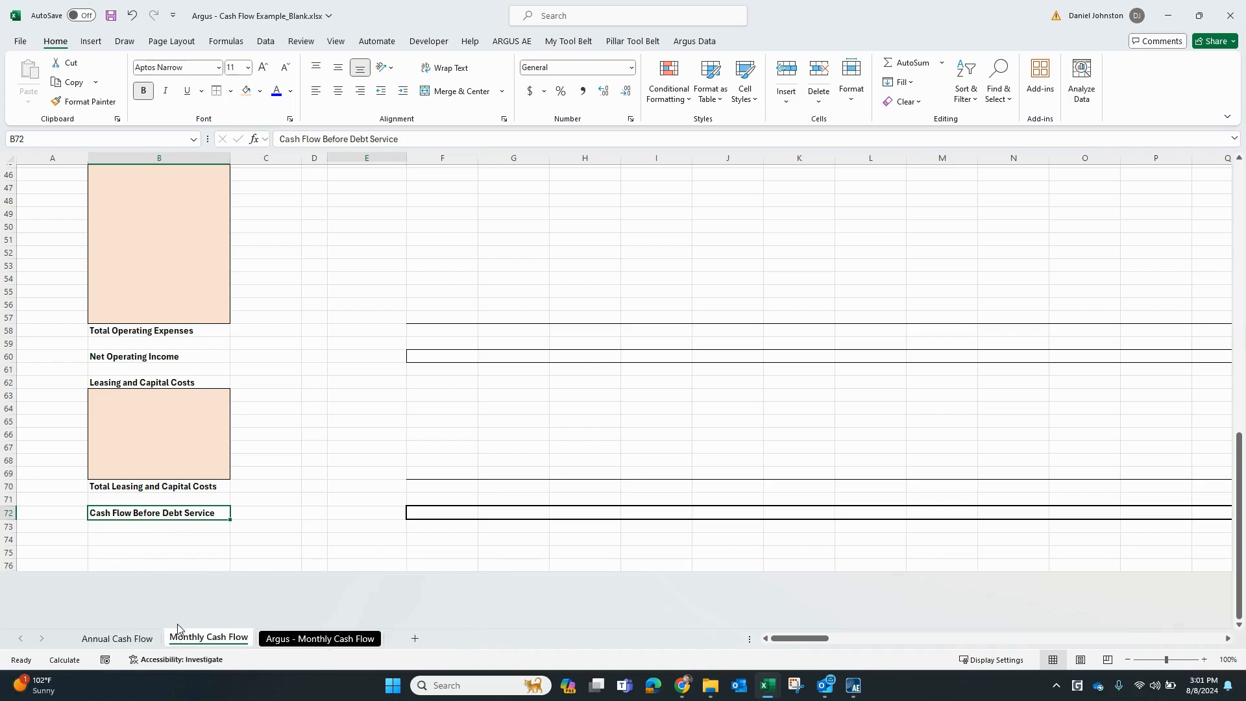
click(366, 460)
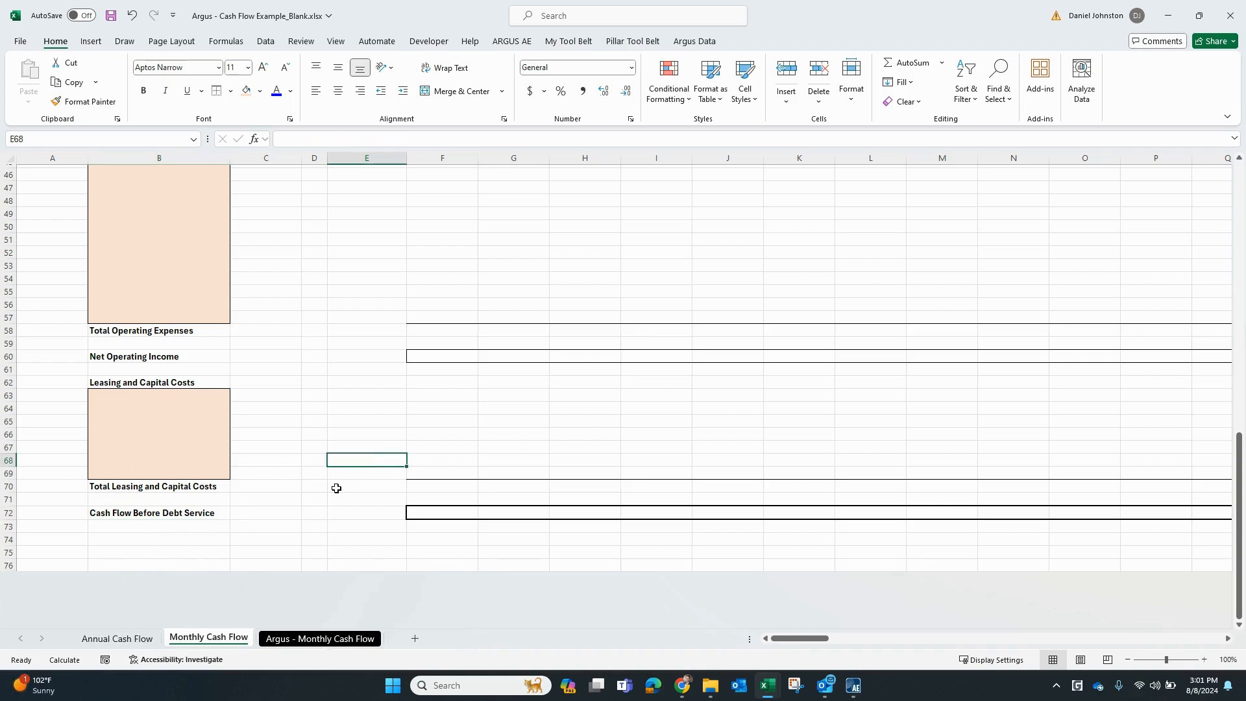
scroll(364, 513, up, 14)
scroll(384, 531, up, 1)
click(435, 447)
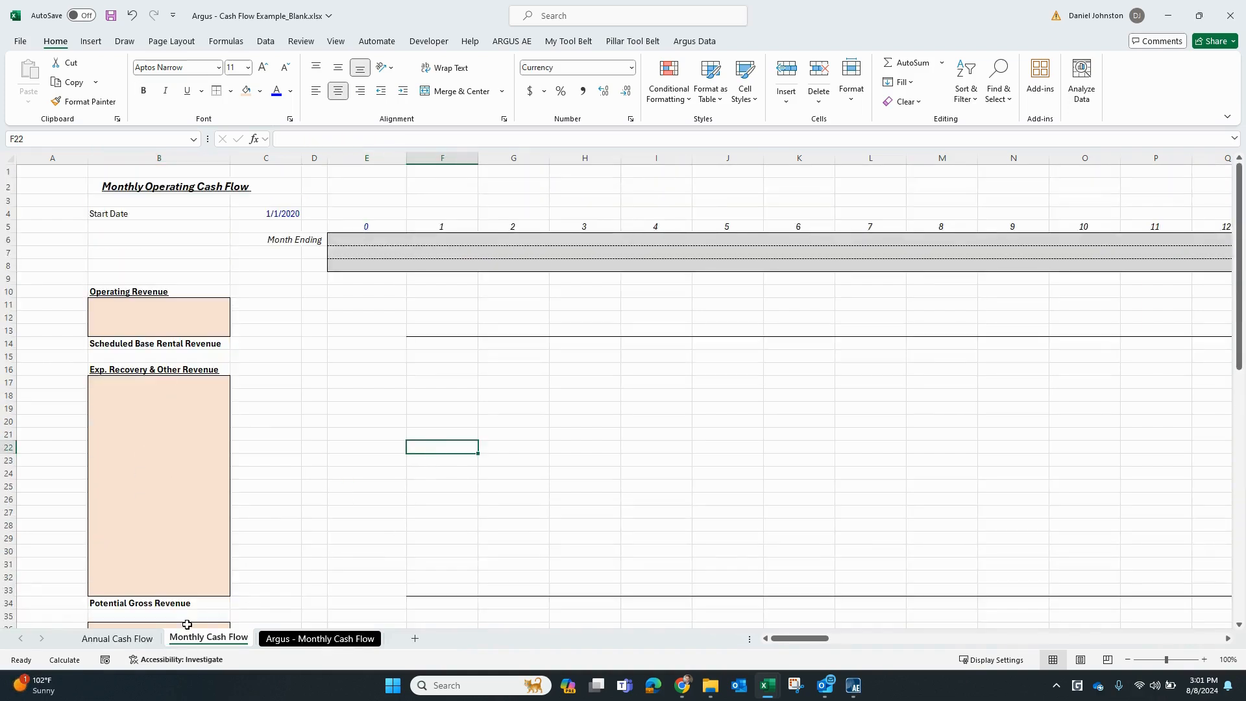
Step: Open the Annual Cash Flow sheet and examine its blank layout for Years 0 to 10
click(151, 639)
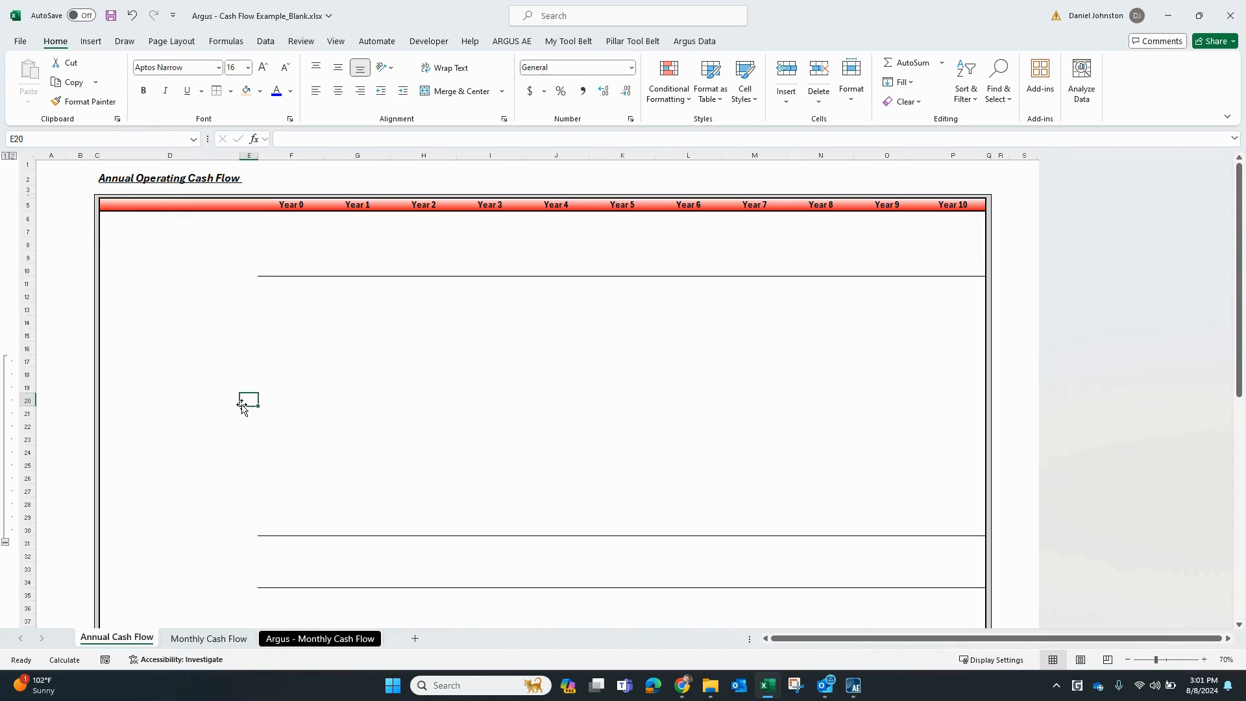
click(142, 414)
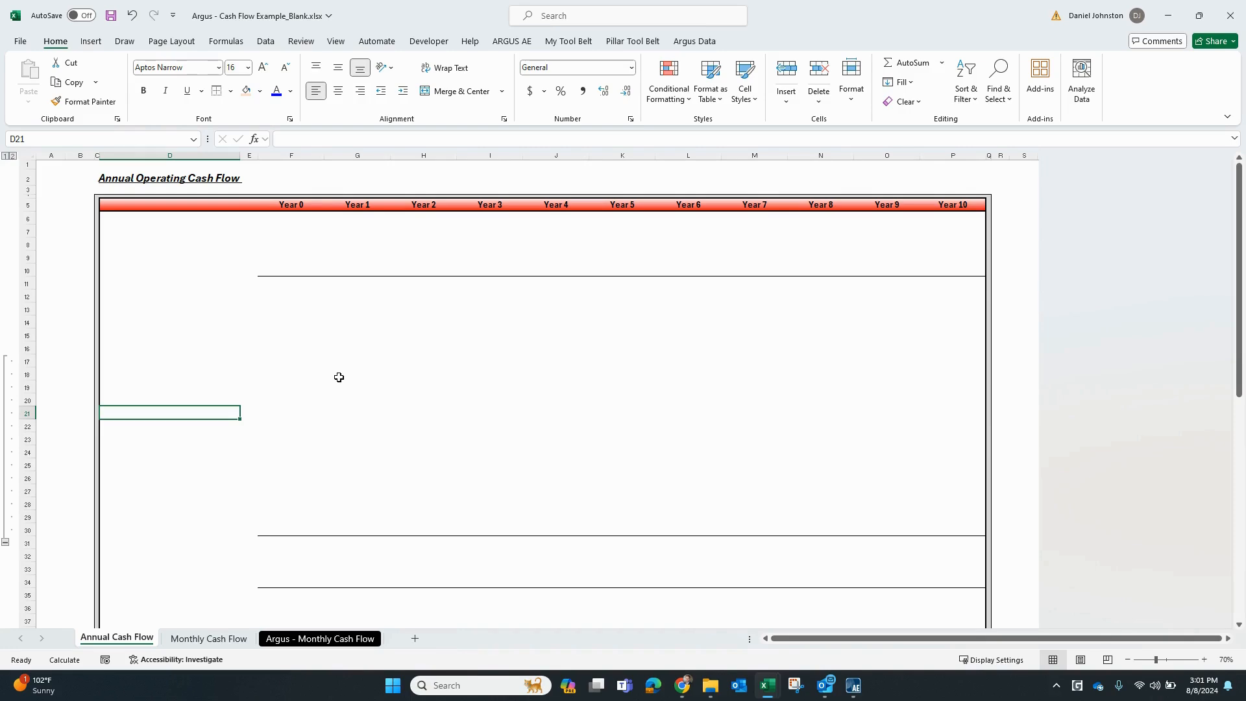
click(227, 366)
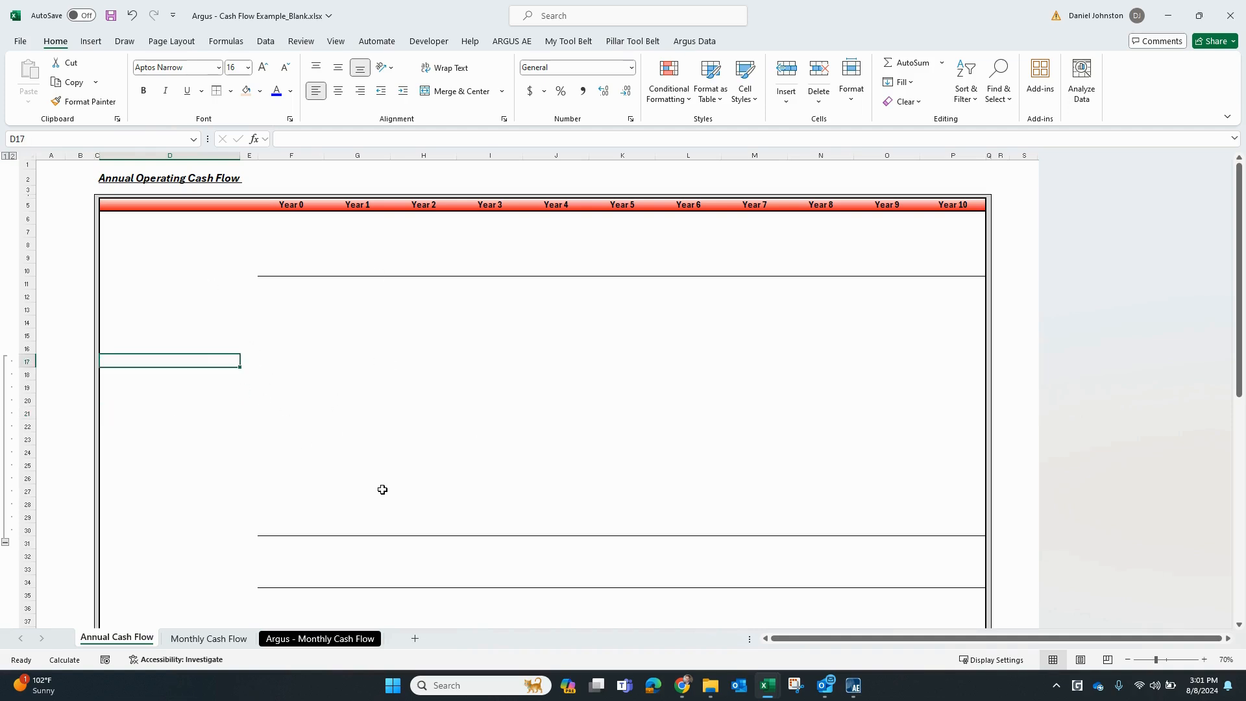
Step: Look over the rest of the annual layout and return to the Argus - Monthly Cash Flow sheet
scroll(385, 468, down, 3)
scroll(385, 468, up, 3)
click(362, 643)
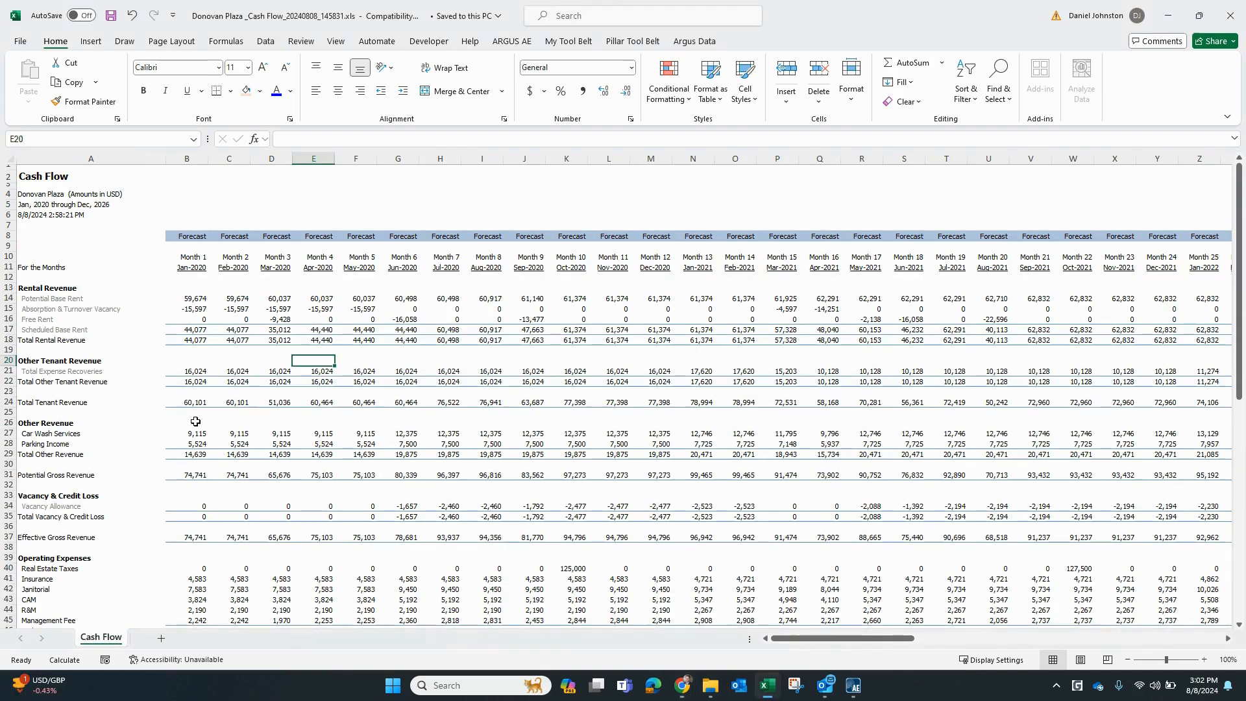
Step: Copy the exported Donovan Plaza cash flow from cell A10 through its last cell and paste it at C3 of the Argus - Monthly Cash Flow sheet
click(234, 329)
click(57, 256)
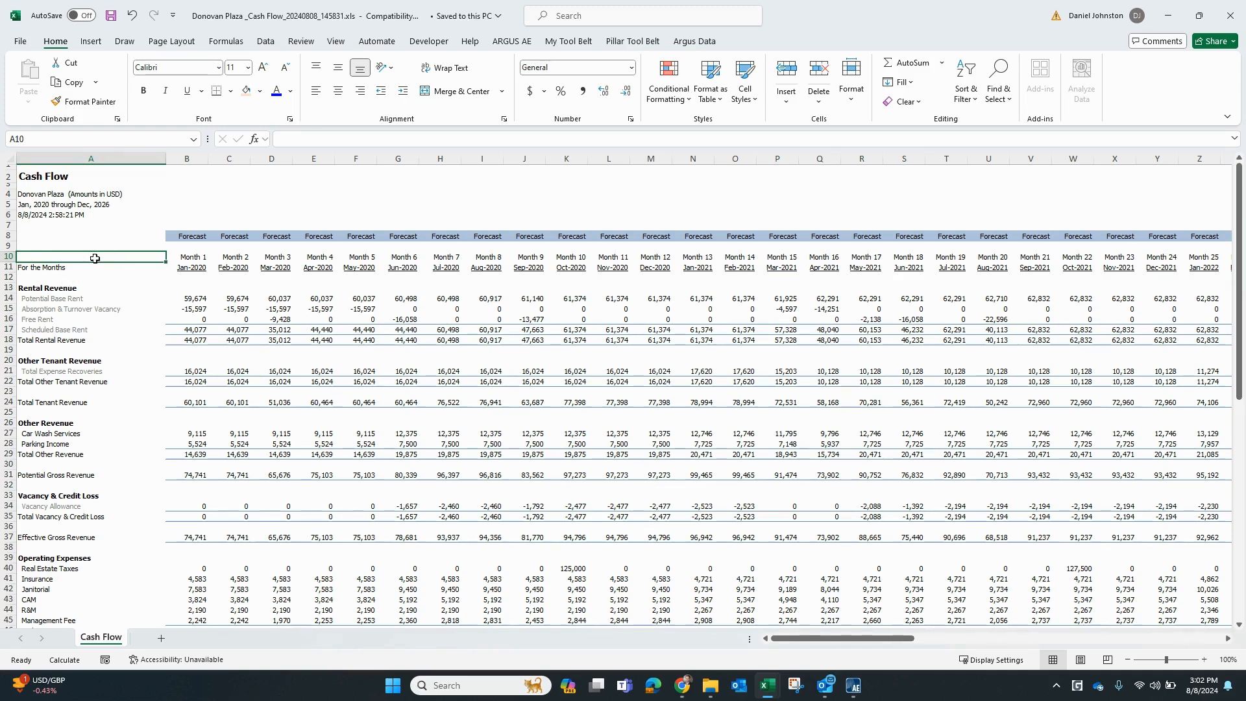
key(ctrl+shift+End)
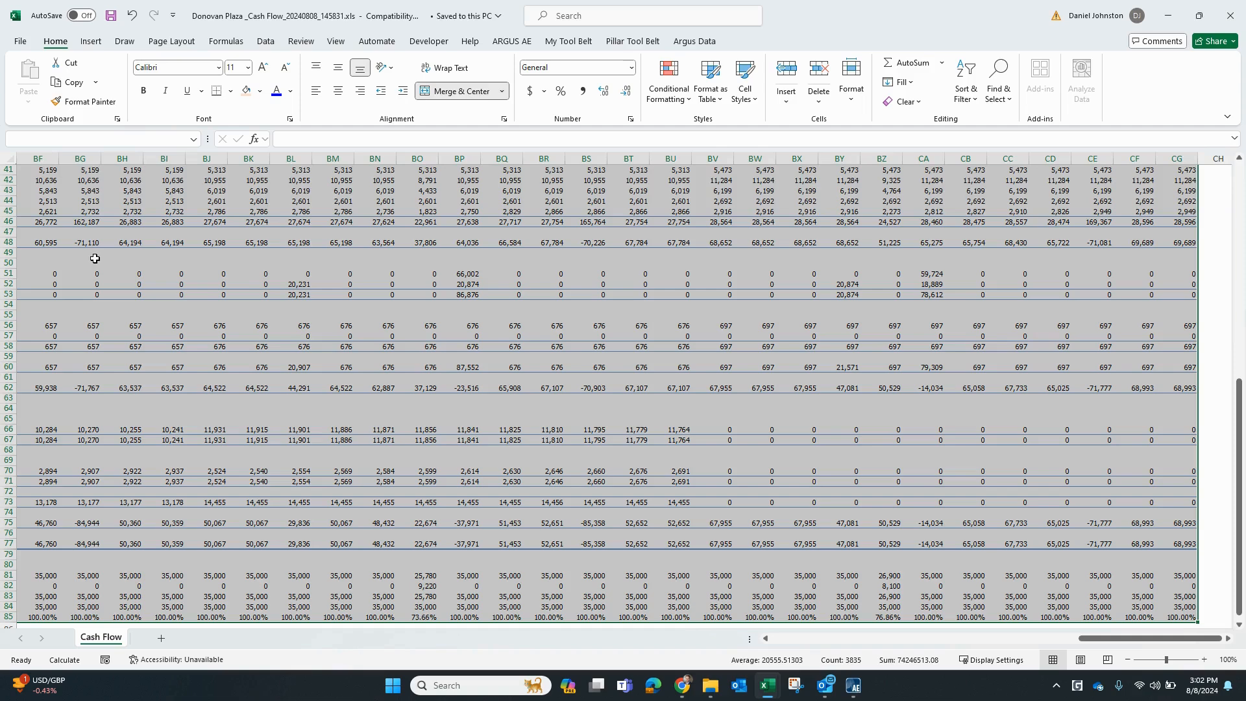
key(ctrl+c)
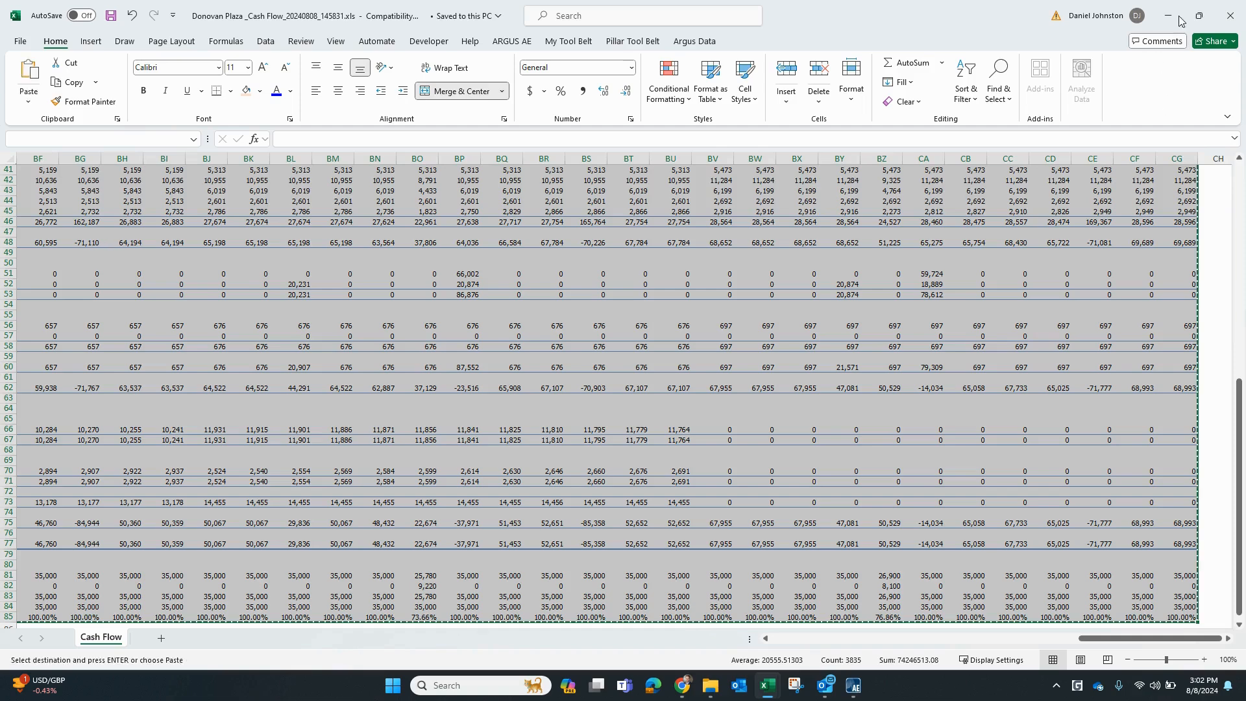
click(1172, 24)
click(100, 194)
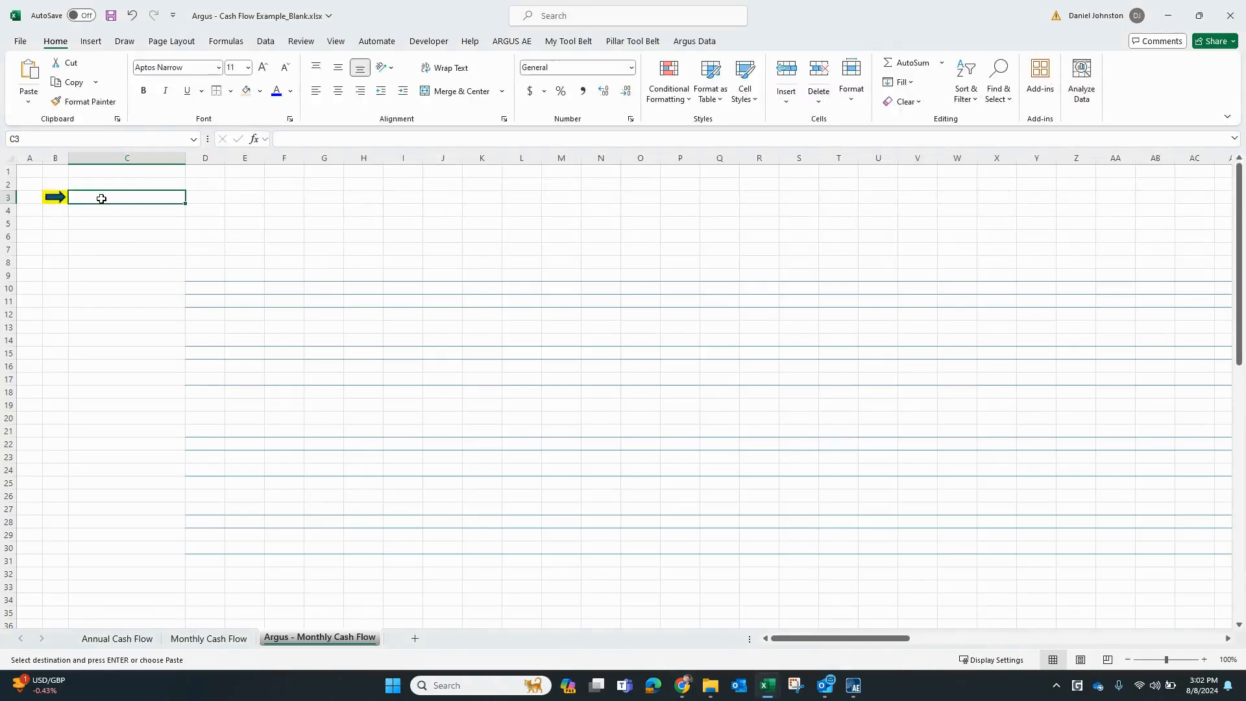
key(ctrl+v)
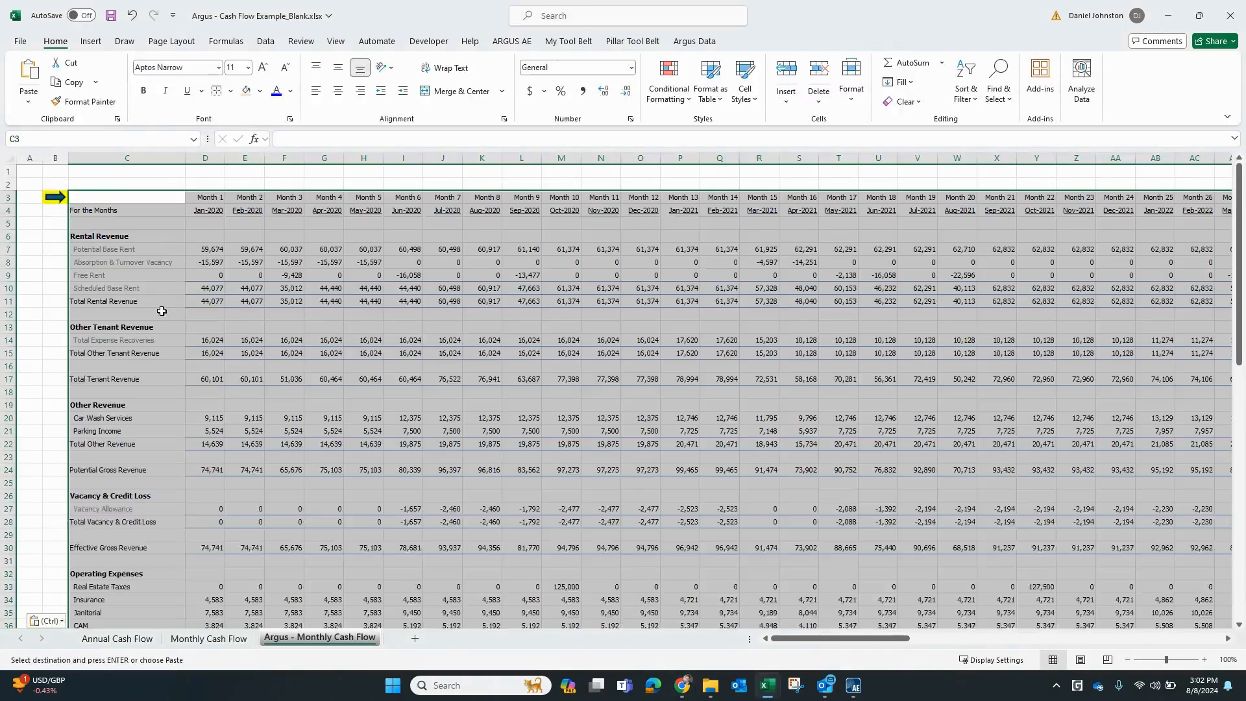
click(285, 368)
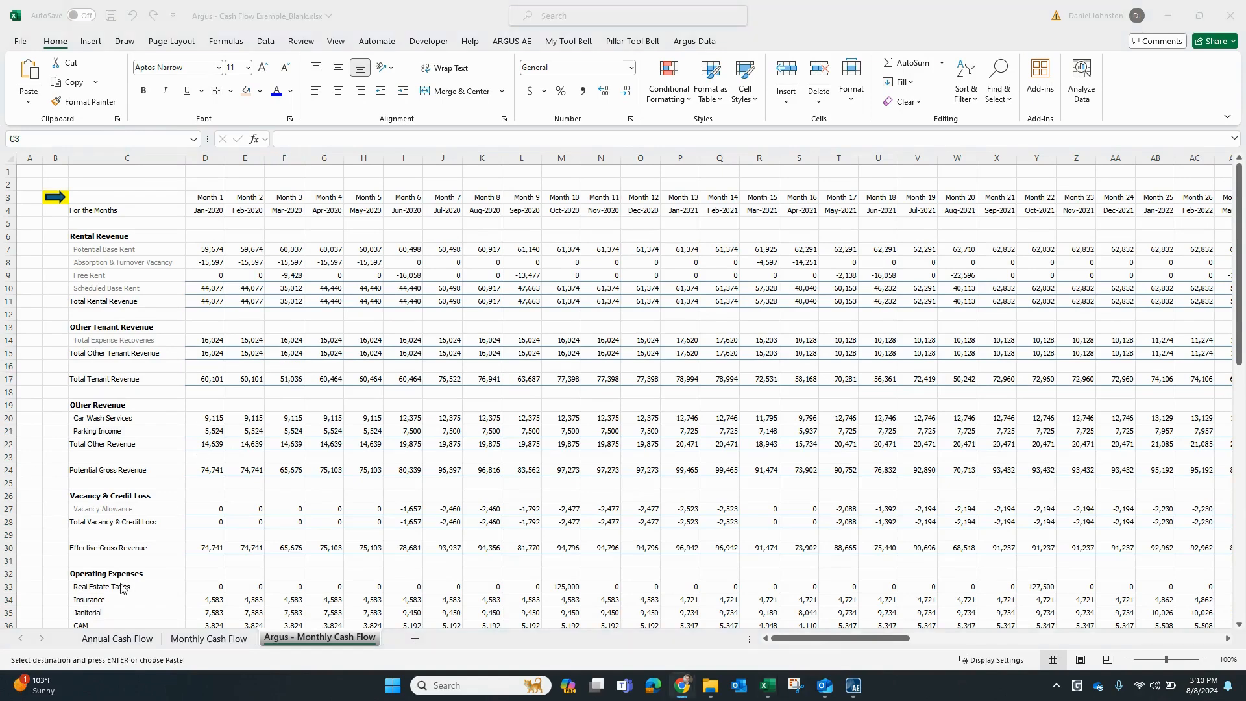
Step: Open the Monthly Cash Flow sheet and examine the month numbering in row 5 through its final period
click(223, 644)
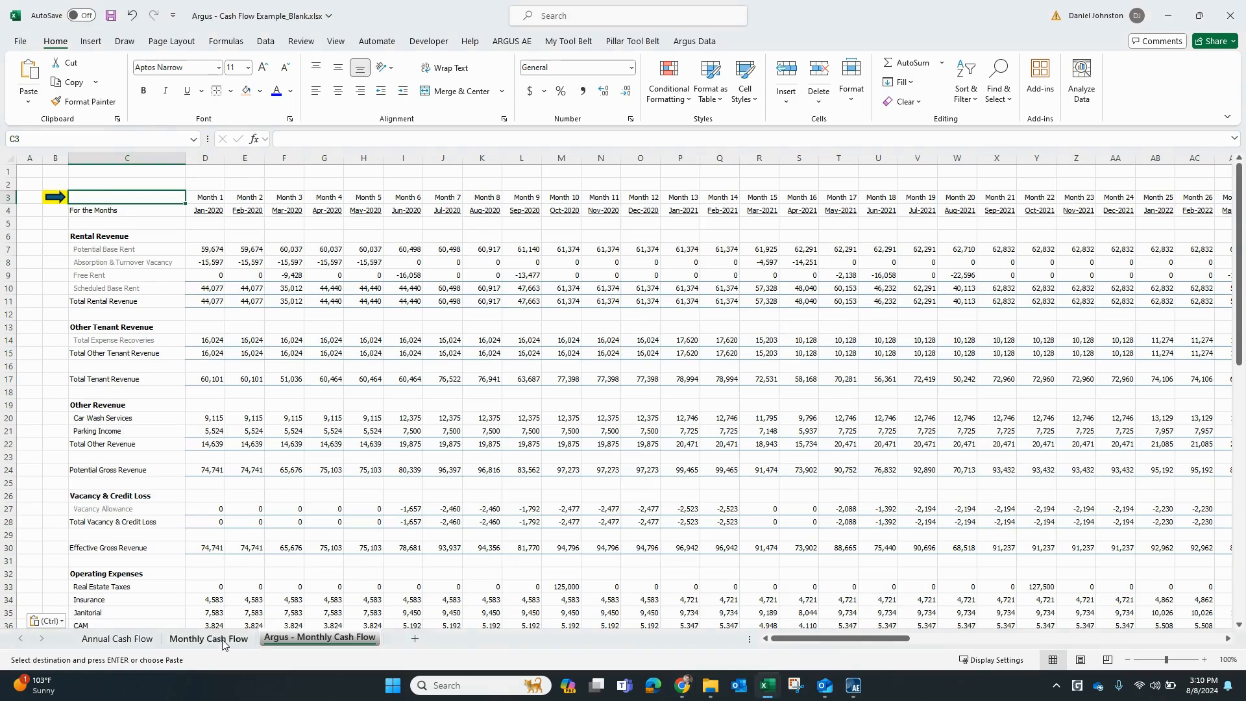
click(222, 639)
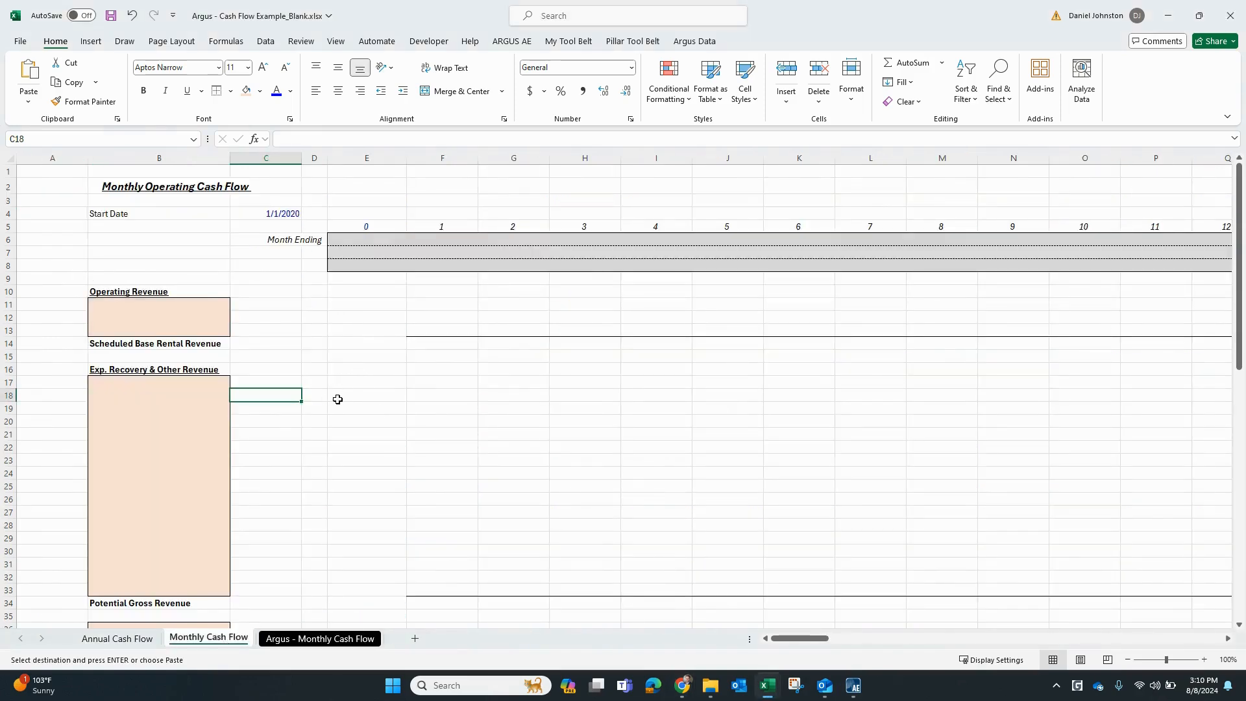
click(285, 317)
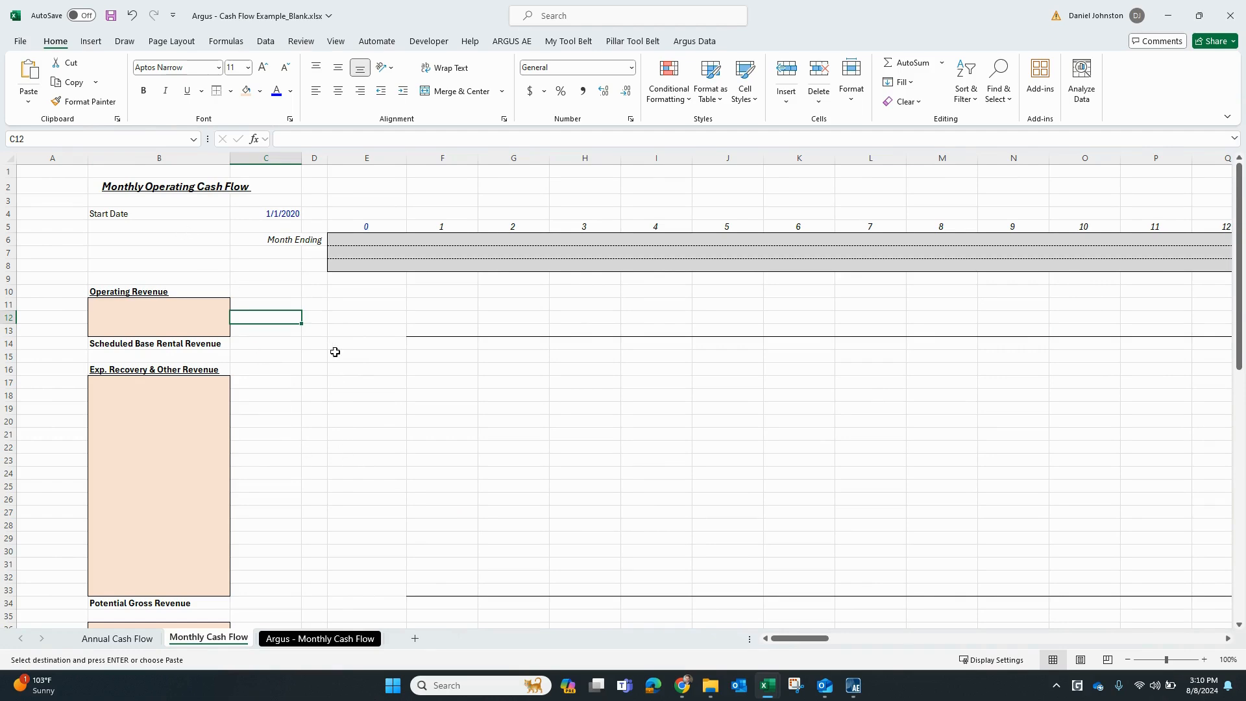
click(417, 255)
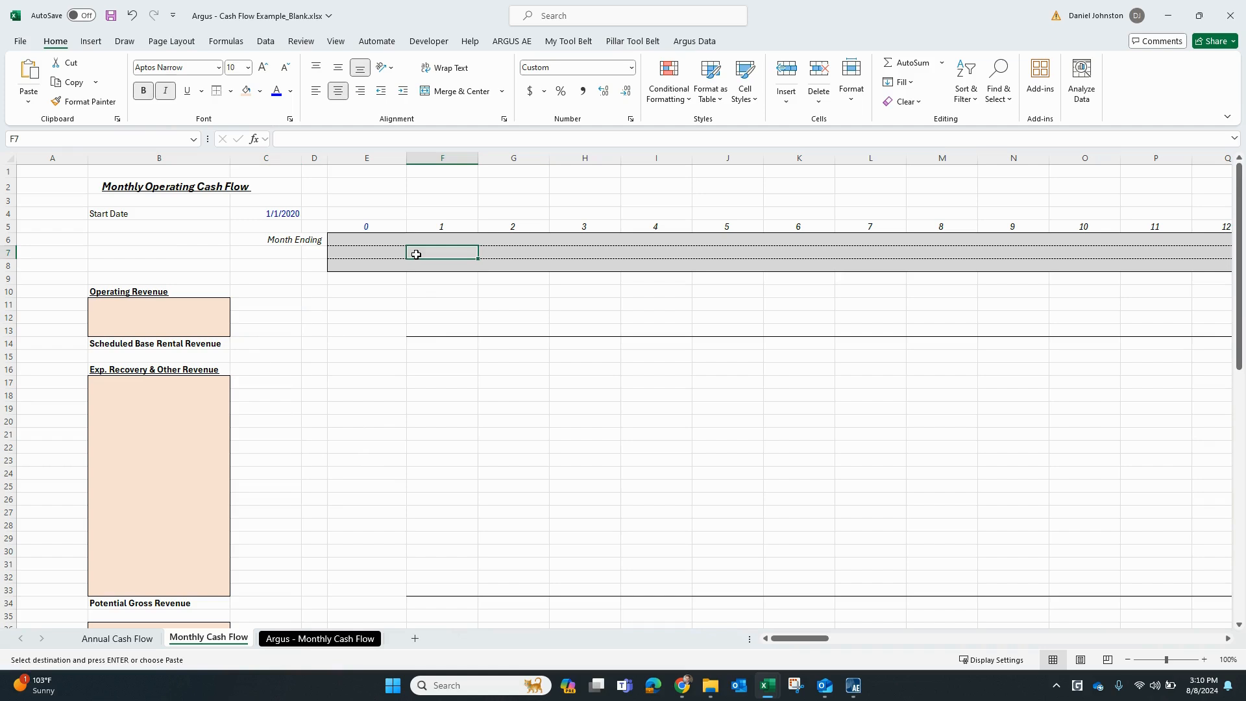
key(Up)
key(Up)
key(ctrl+Right)
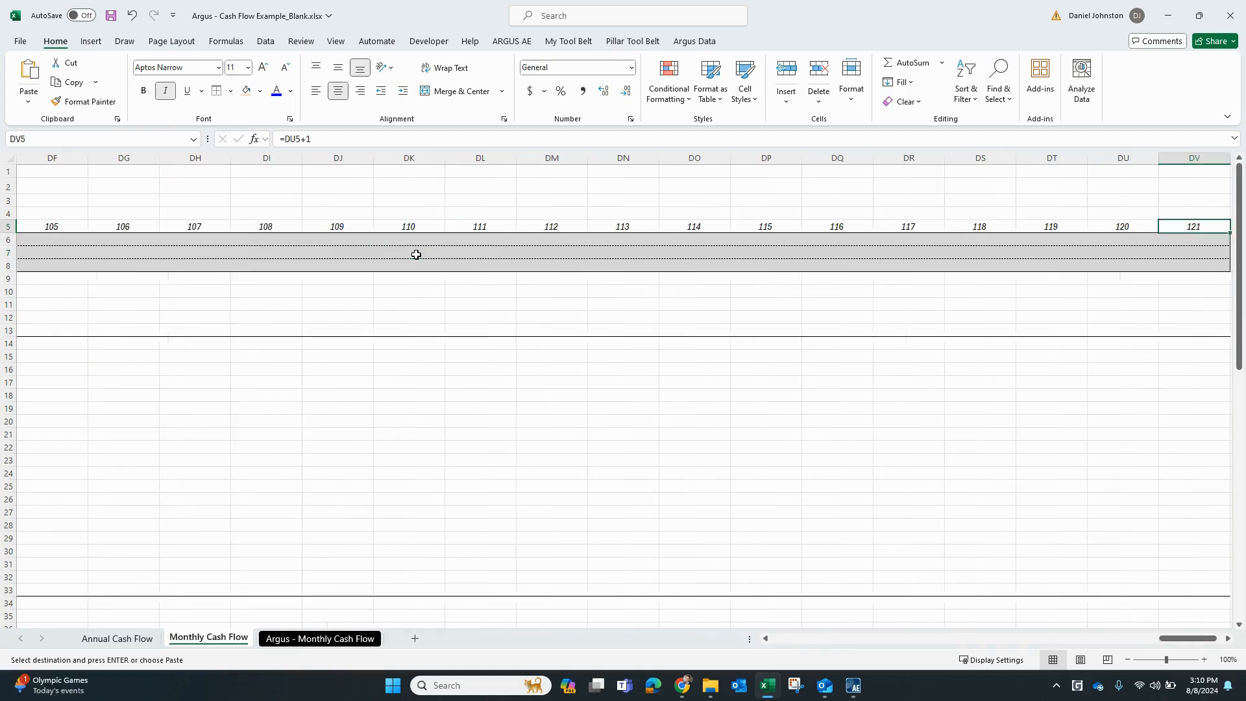
key(Left)
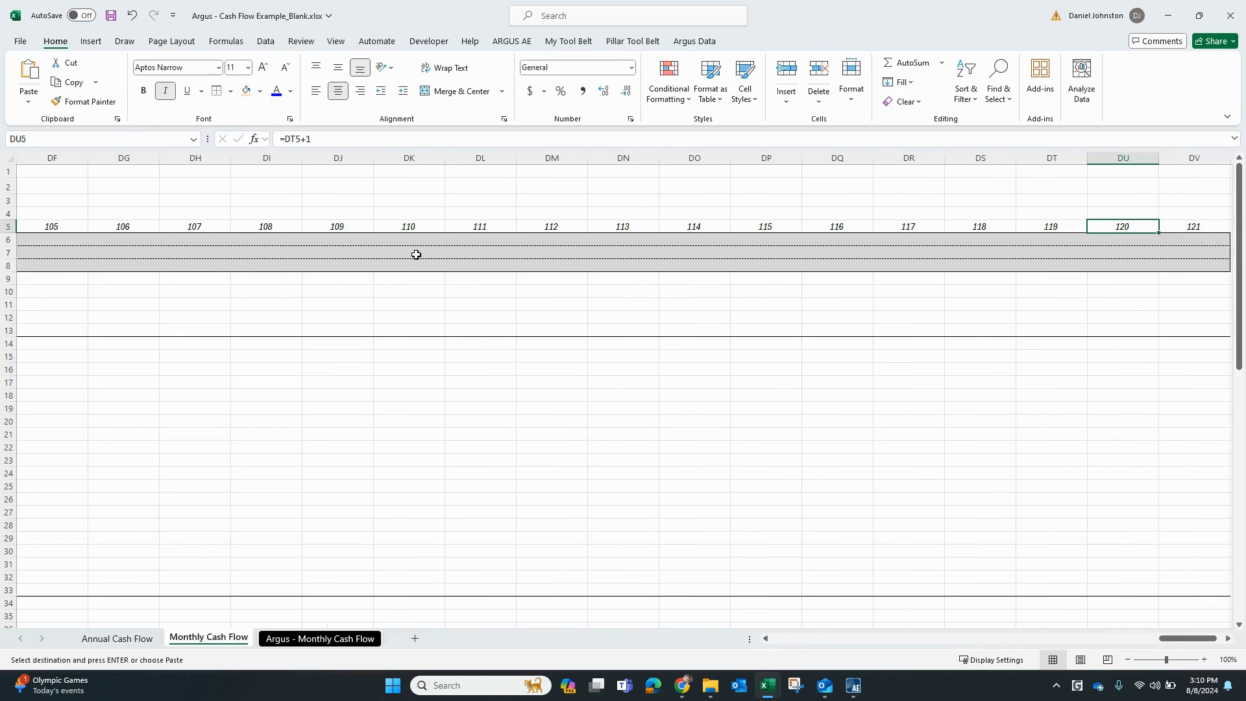
key(Right)
key(Home)
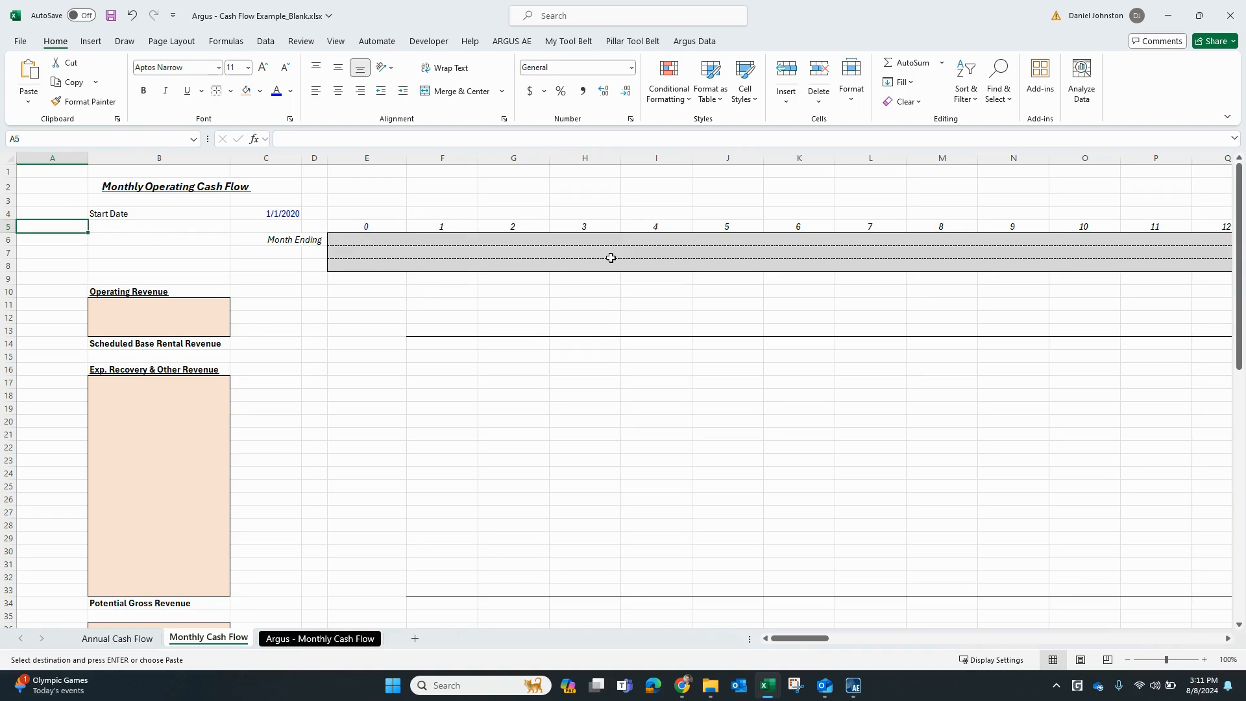
Step: Check the Start Date input in C4 and glance over the template rows below it
click(165, 211)
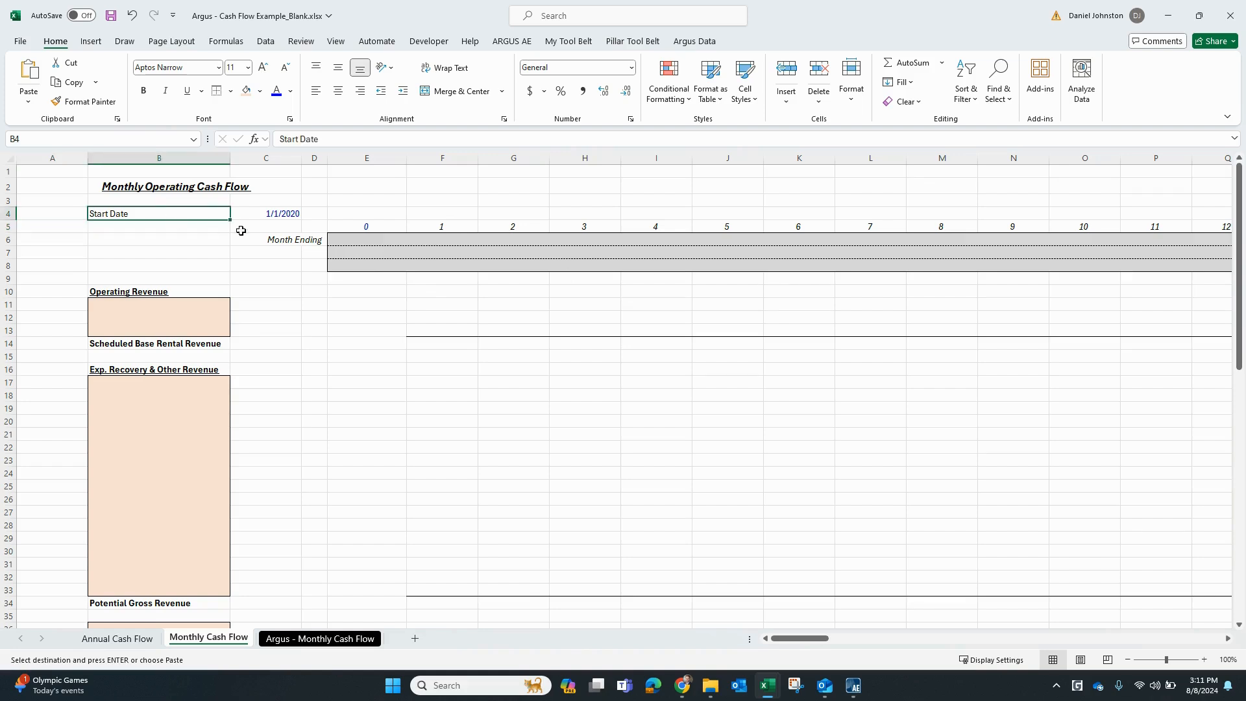
click(269, 213)
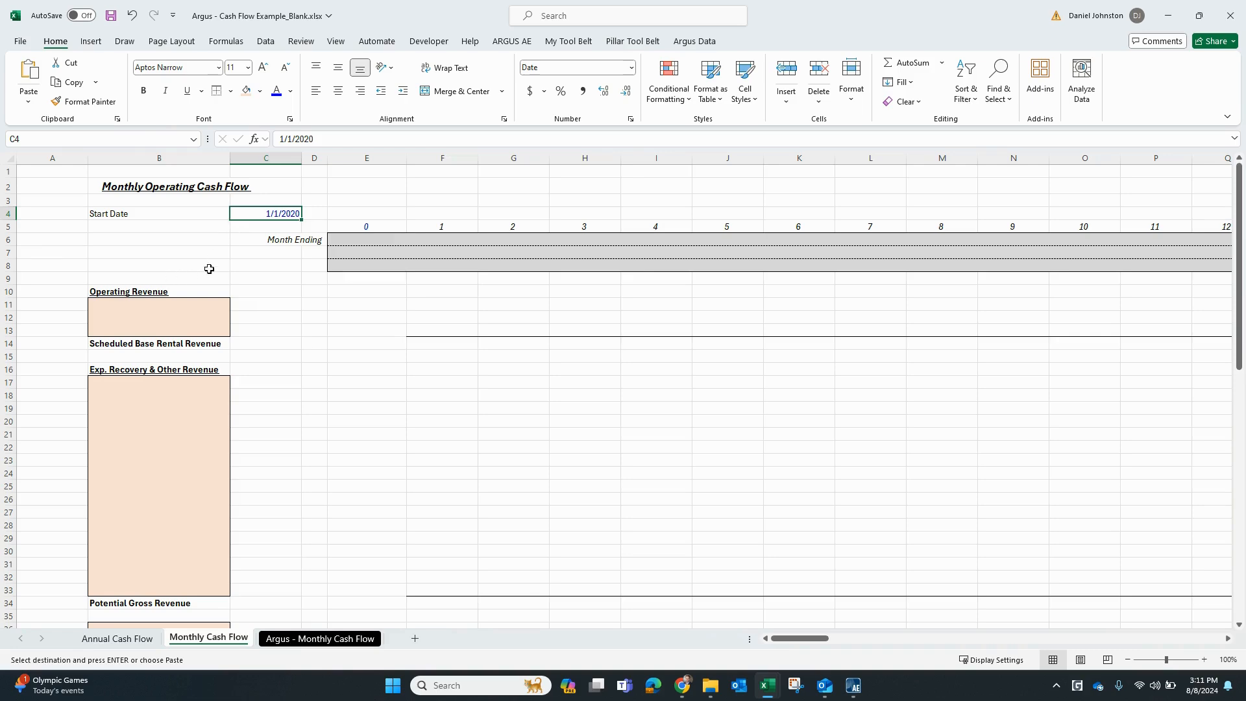
scroll(163, 226, down, 3)
scroll(161, 226, up, 3)
Step: Examine the template's revenue sections from Operating Revenue through Potential Gross Revenue to the Total Revenue row
click(154, 290)
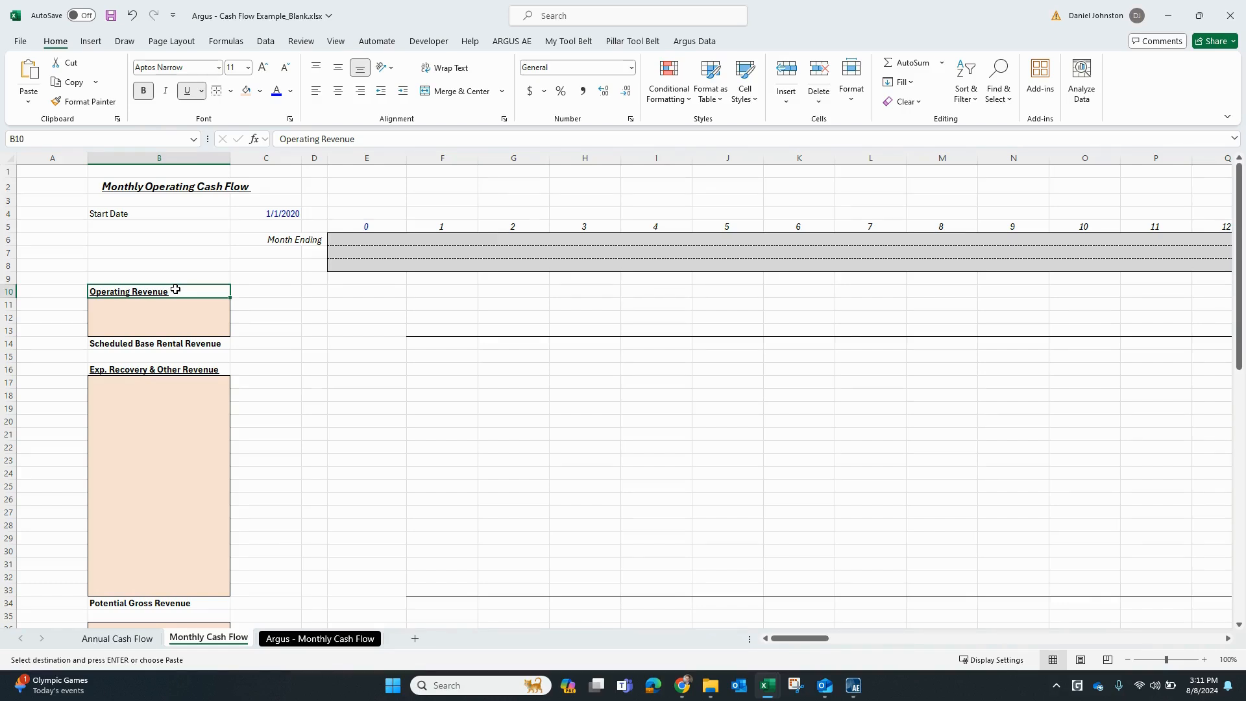
click(172, 346)
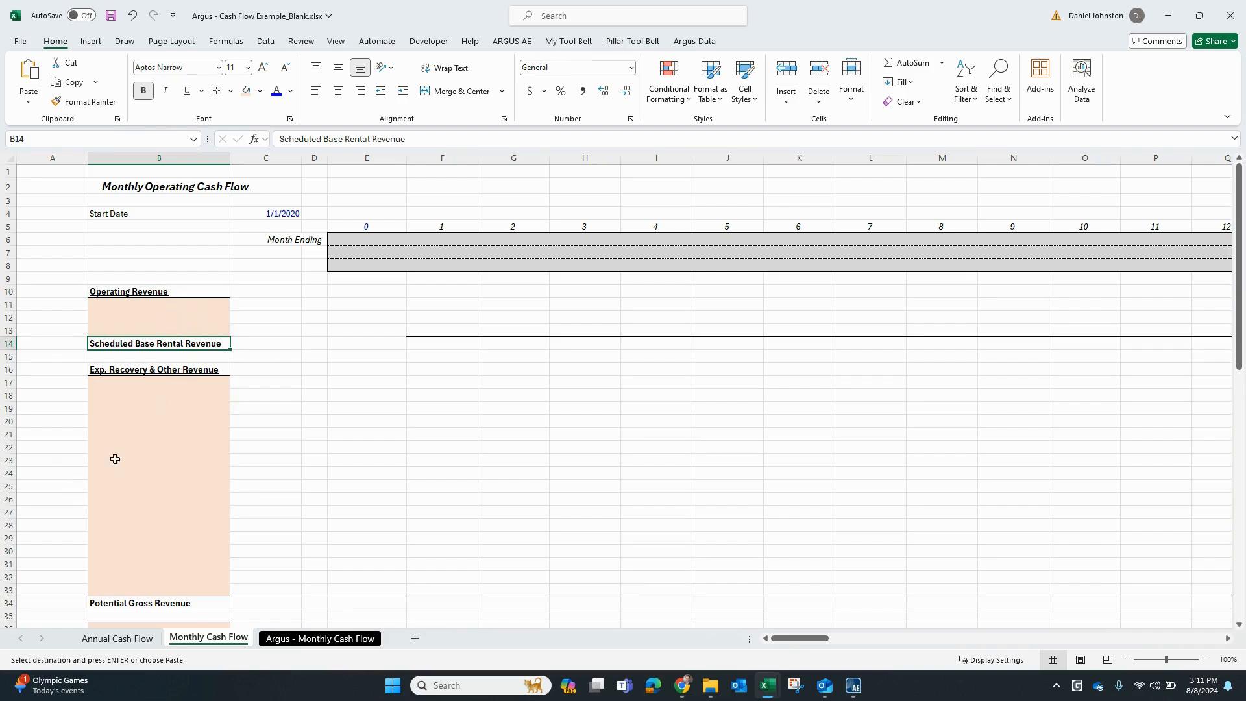
click(164, 445)
scroll(131, 462, down, 2)
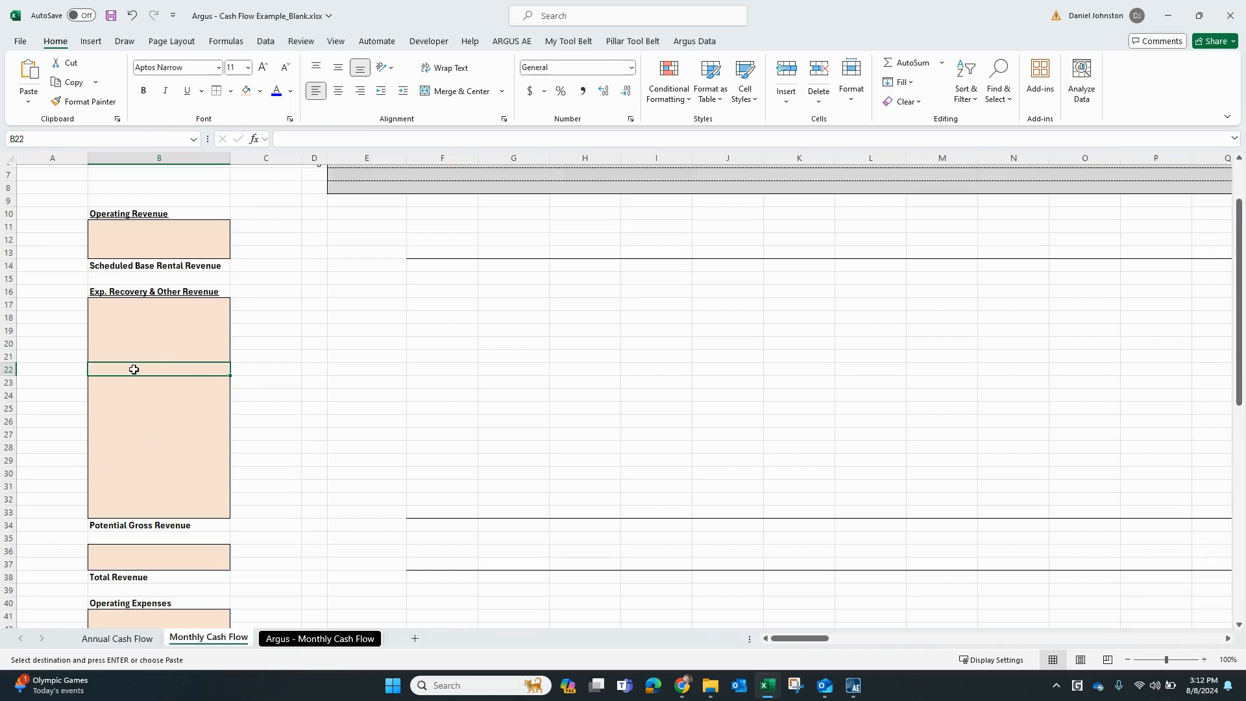
click(162, 524)
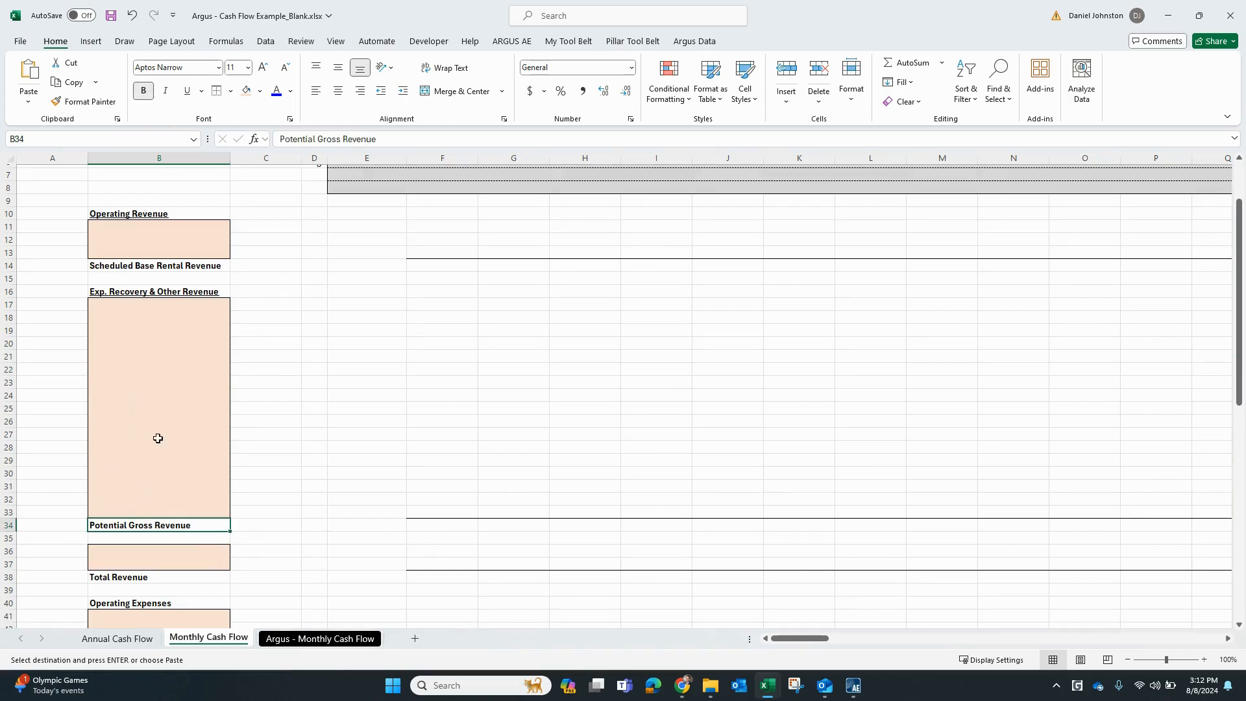
scroll(201, 438, down, 3)
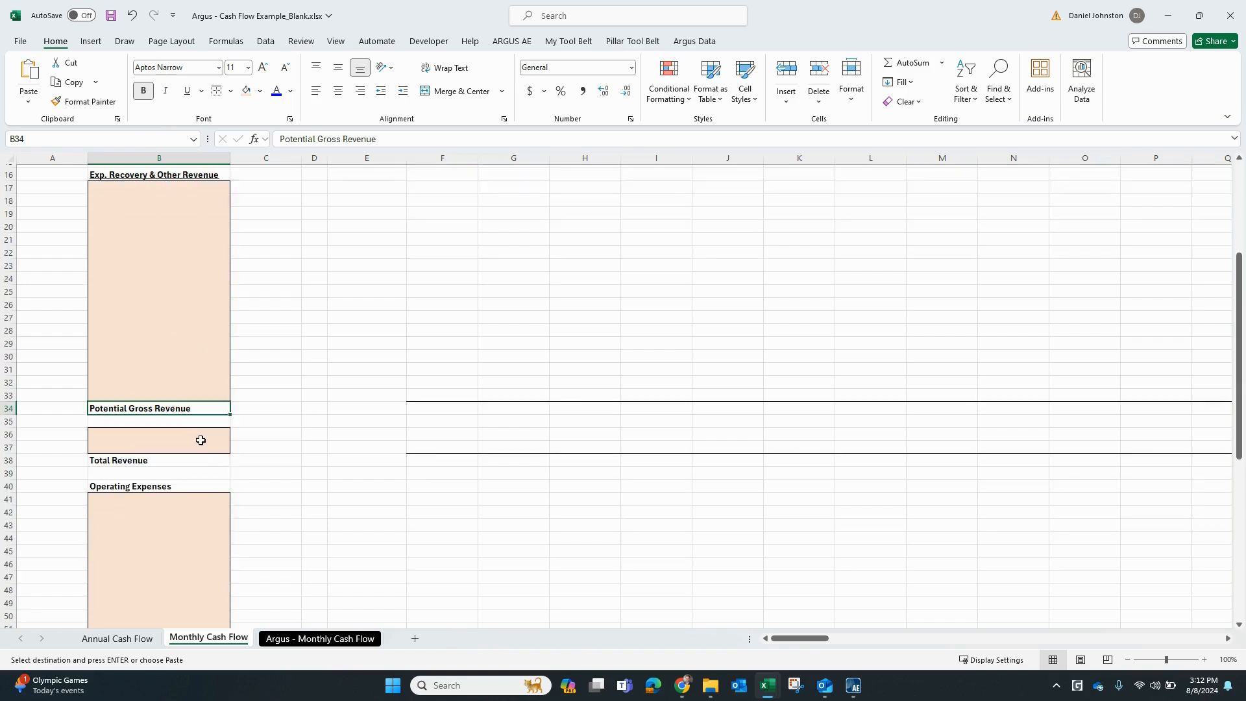
click(183, 442)
click(169, 434)
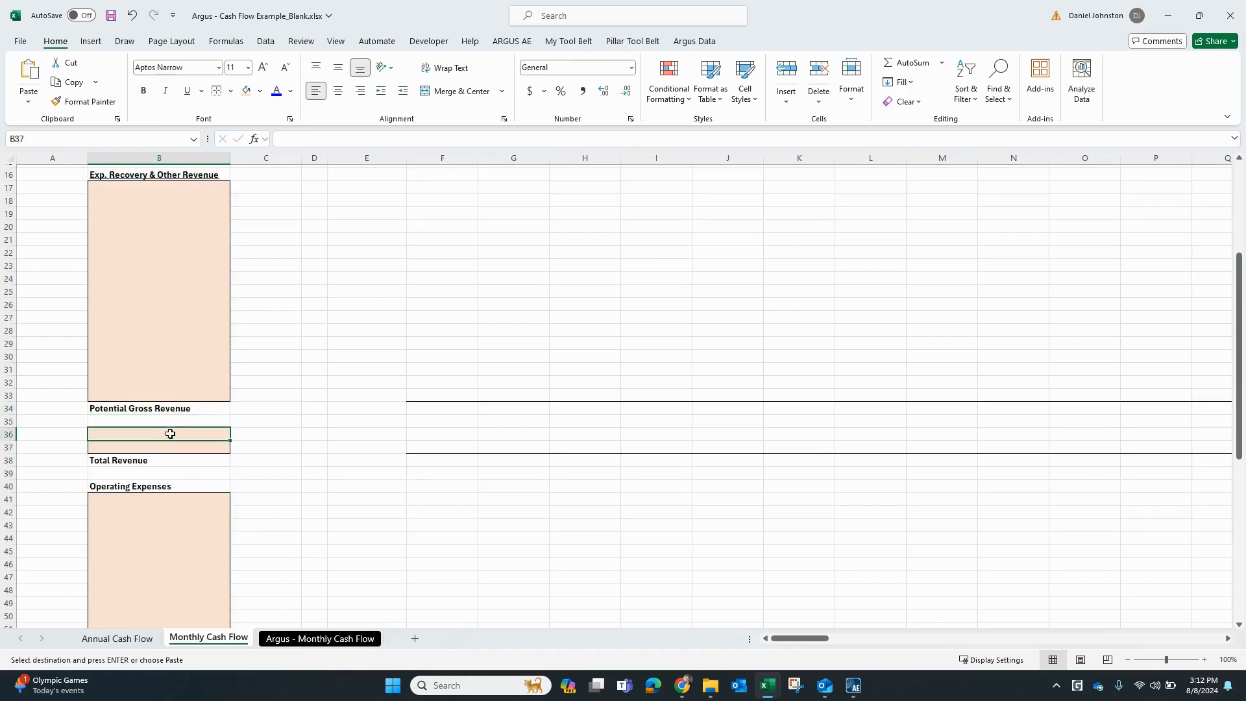
click(187, 448)
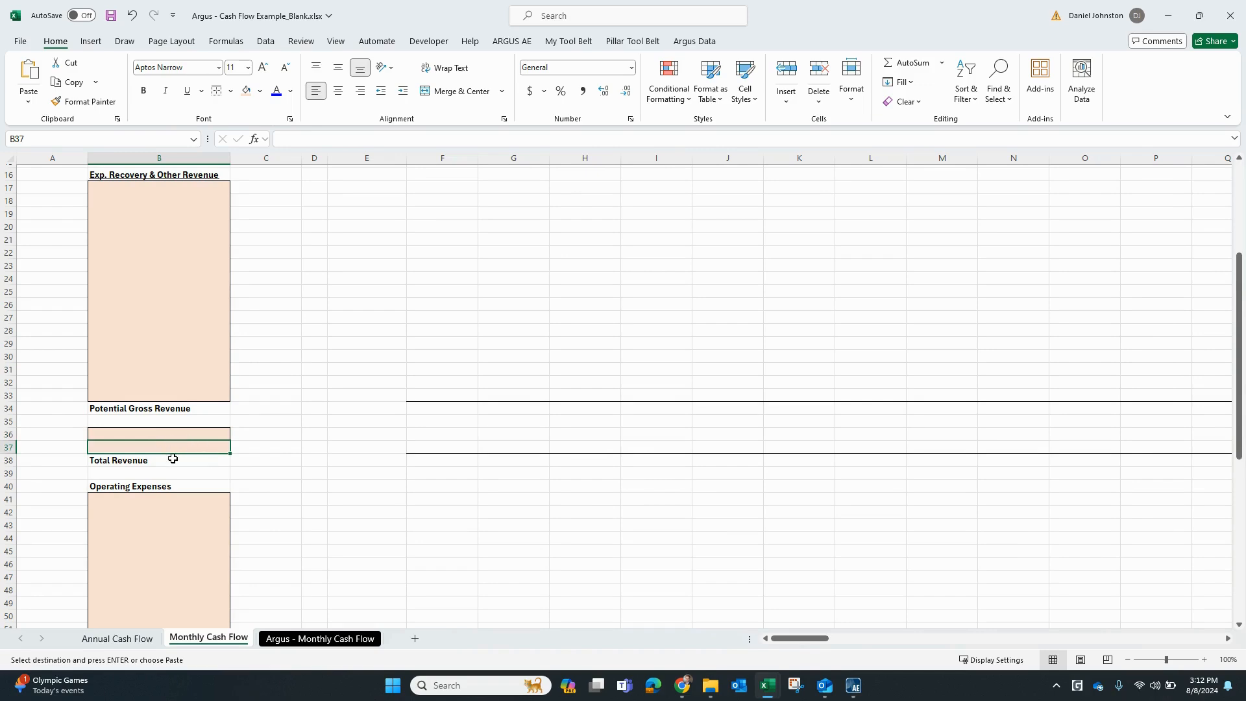
scroll(201, 468, down, 1)
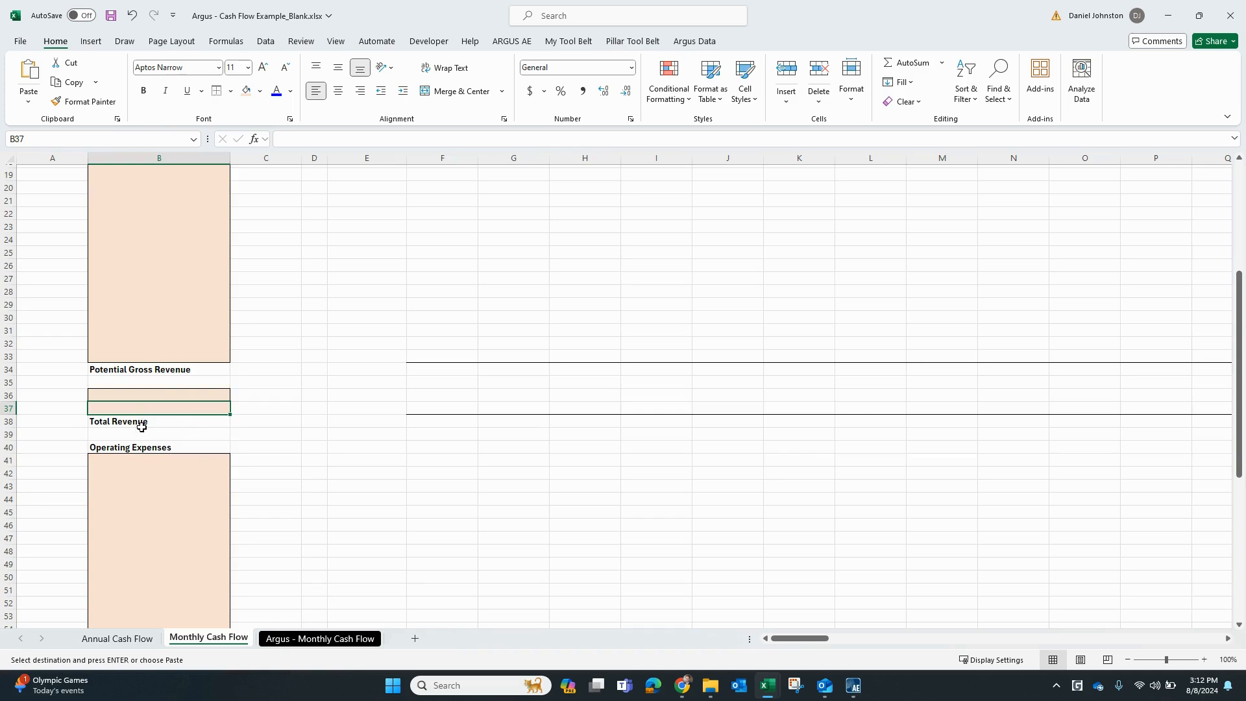
click(413, 422)
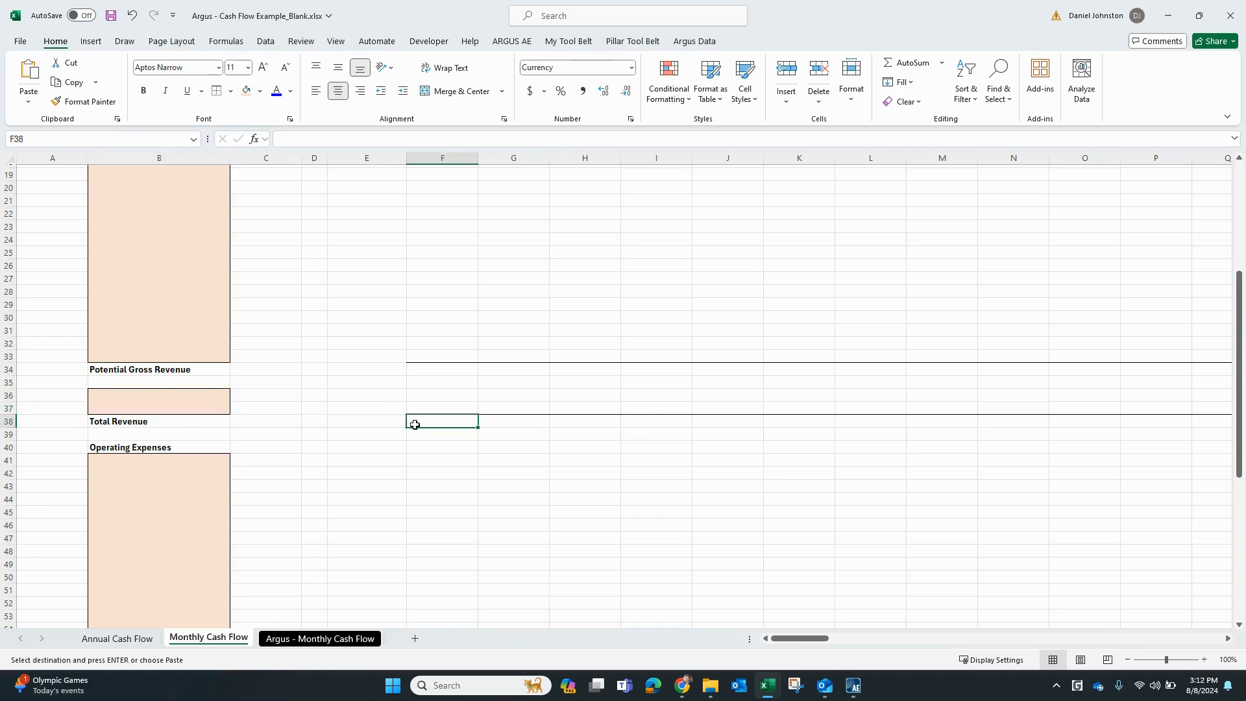
Step: Examine the Operating Expenses, Net Operating Income, Leasing and Capital Costs, and Cash Flow Before Debt Service rows
scroll(283, 426, down, 2)
scroll(283, 426, down, 2)
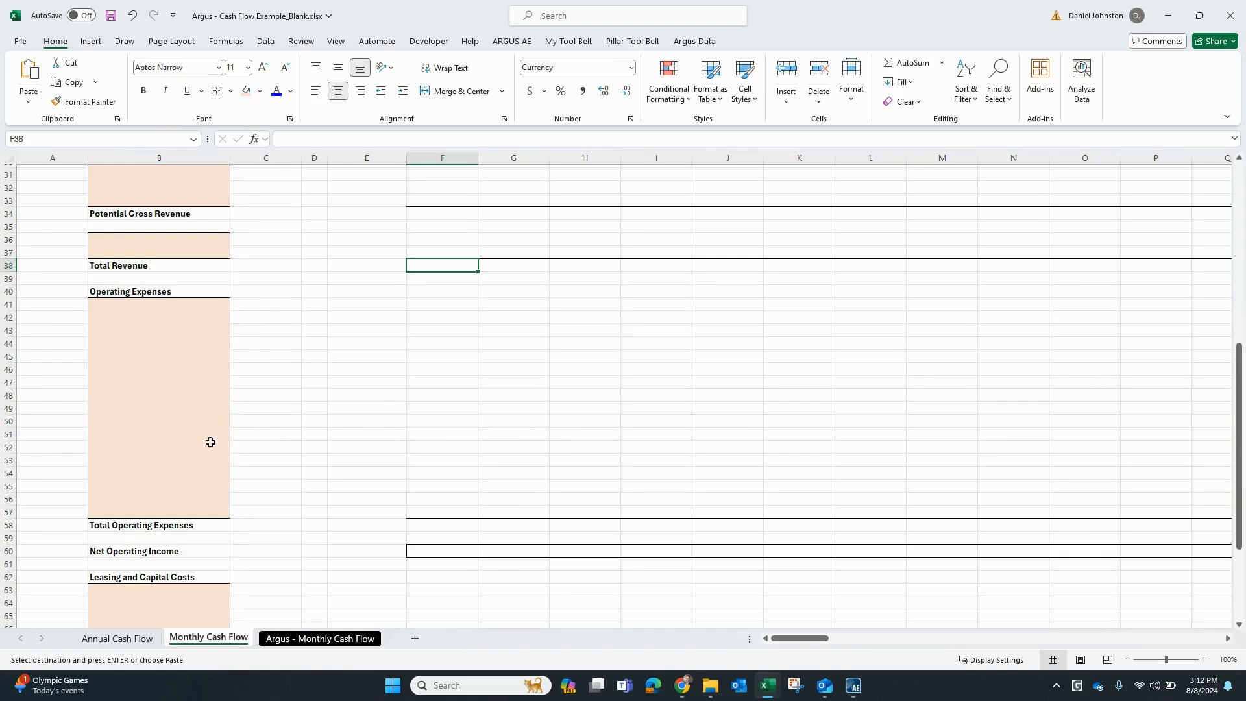
scroll(135, 483, down, 2)
click(134, 474)
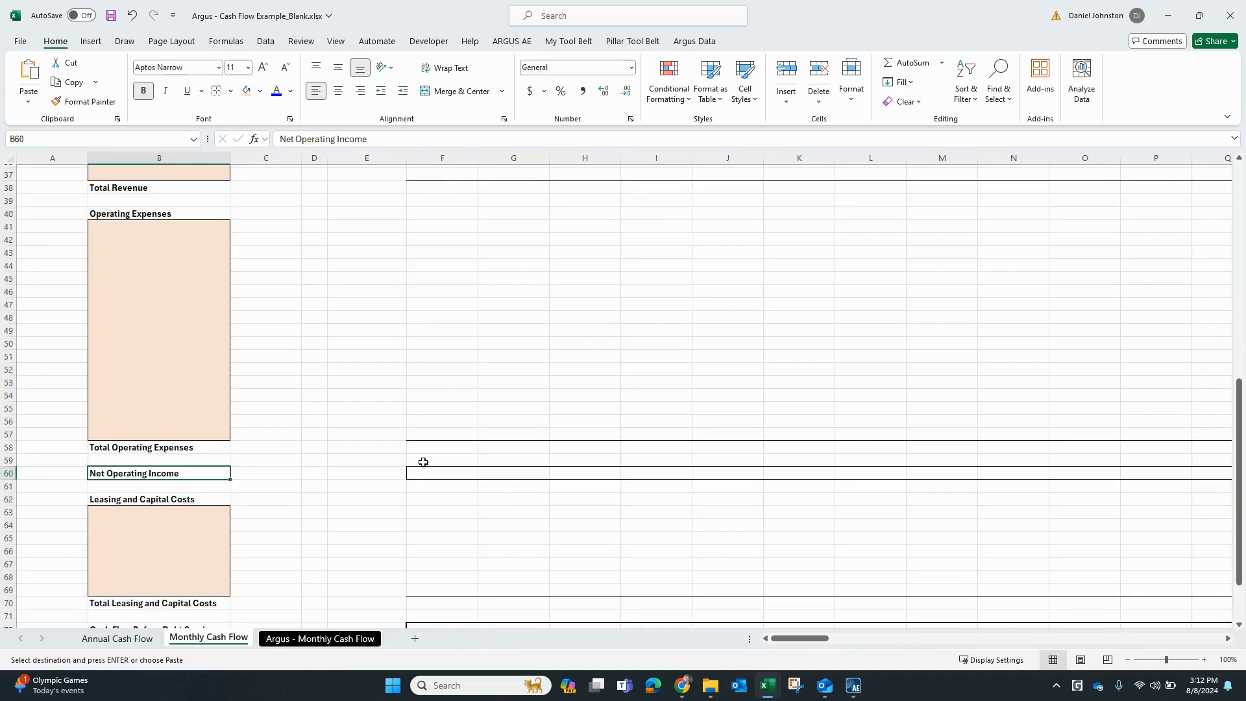
click(437, 473)
scroll(284, 509, down, 4)
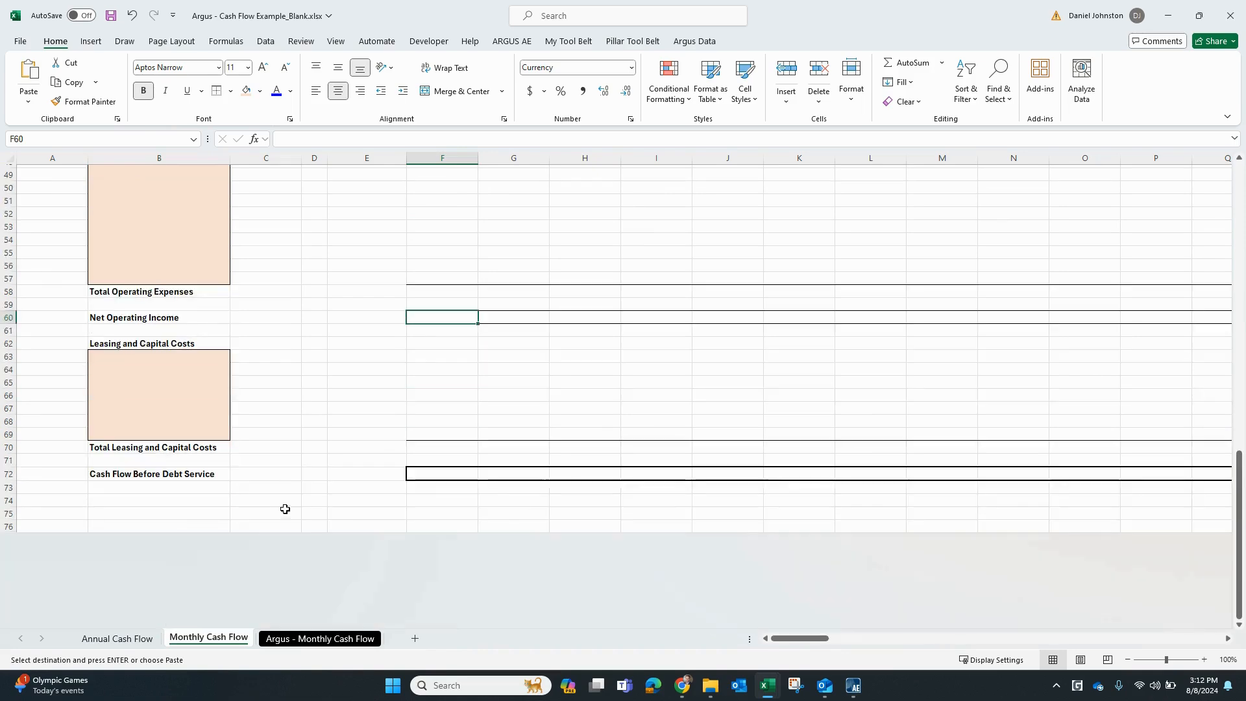
click(171, 373)
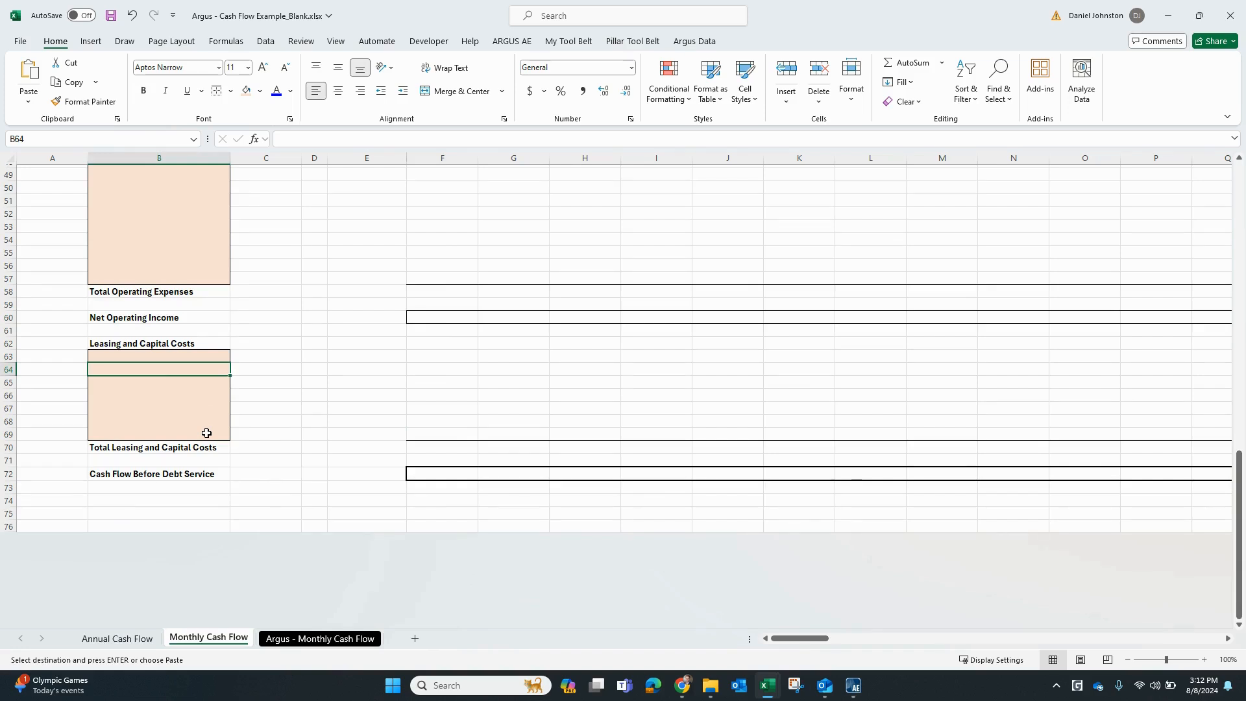
click(410, 443)
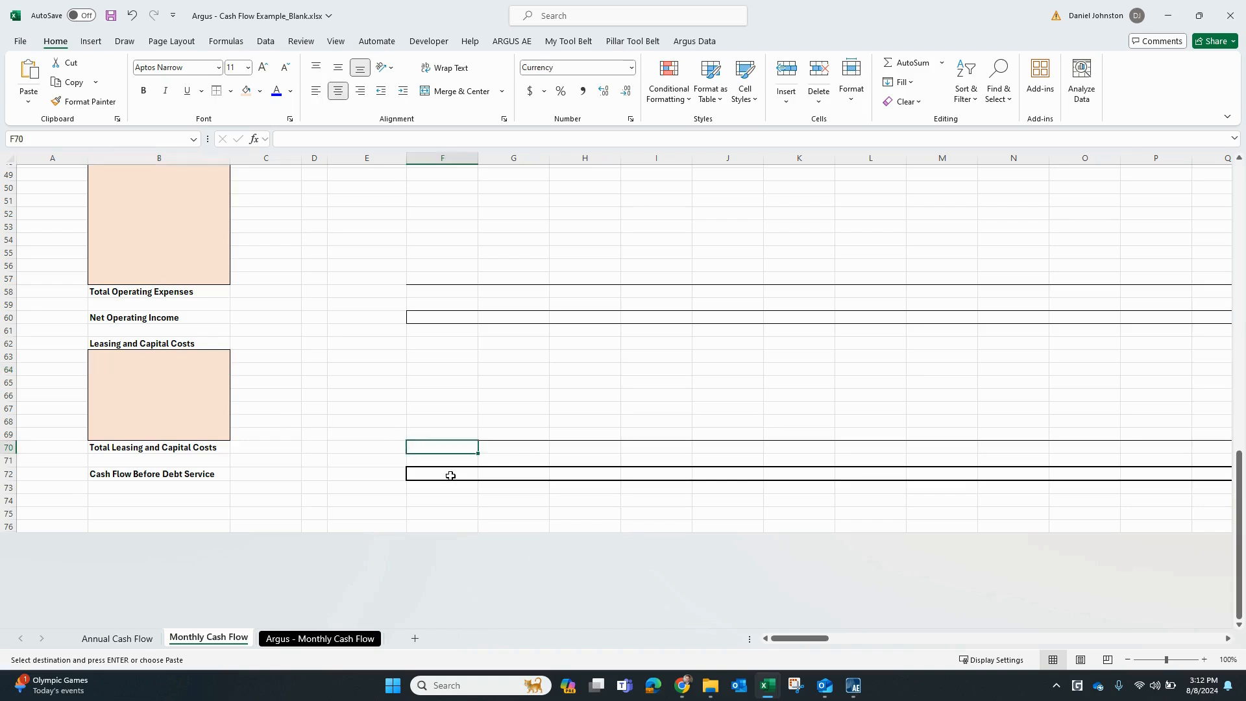
click(451, 474)
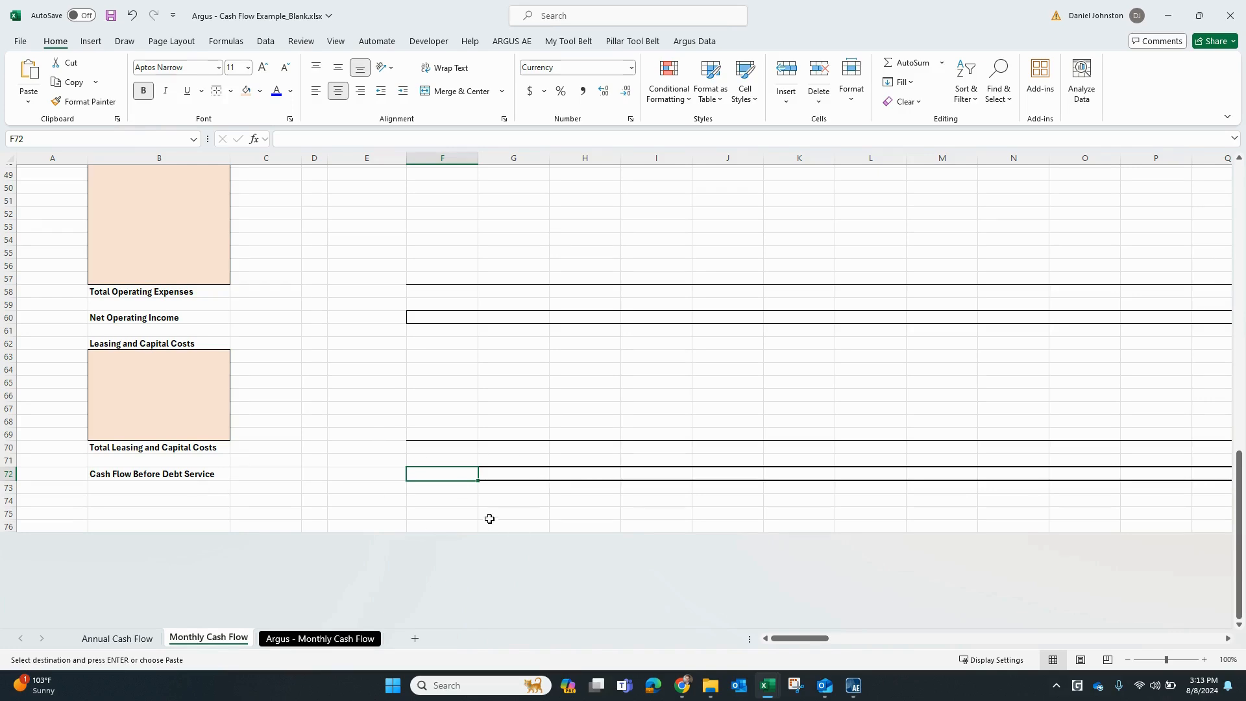
click(111, 475)
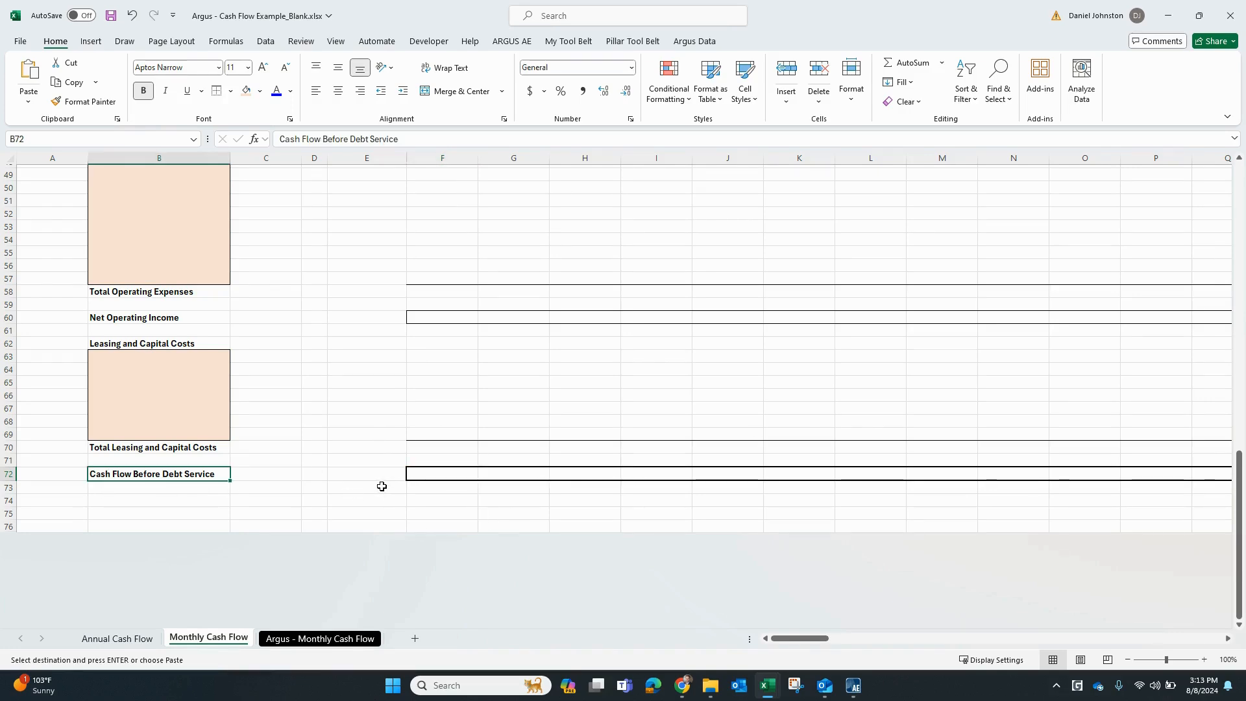
Step: Return to the Month Ending header and check the starting period number in E5
scroll(270, 478, up, 16)
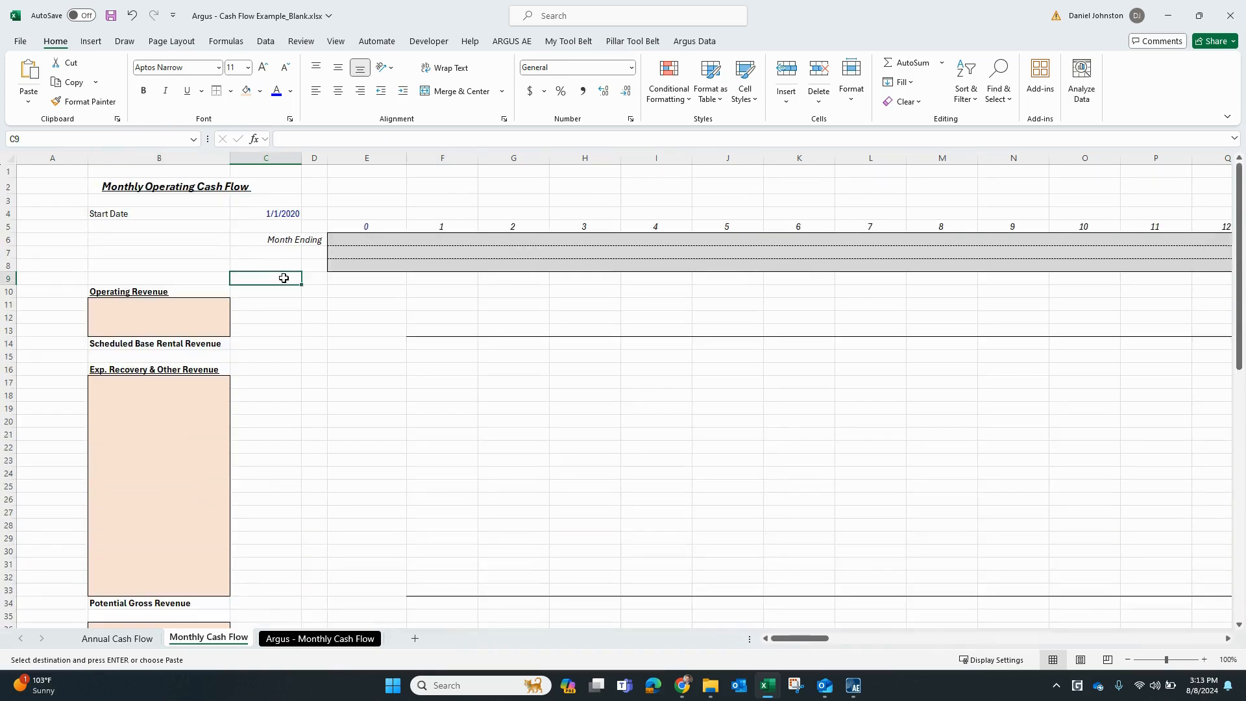
click(354, 241)
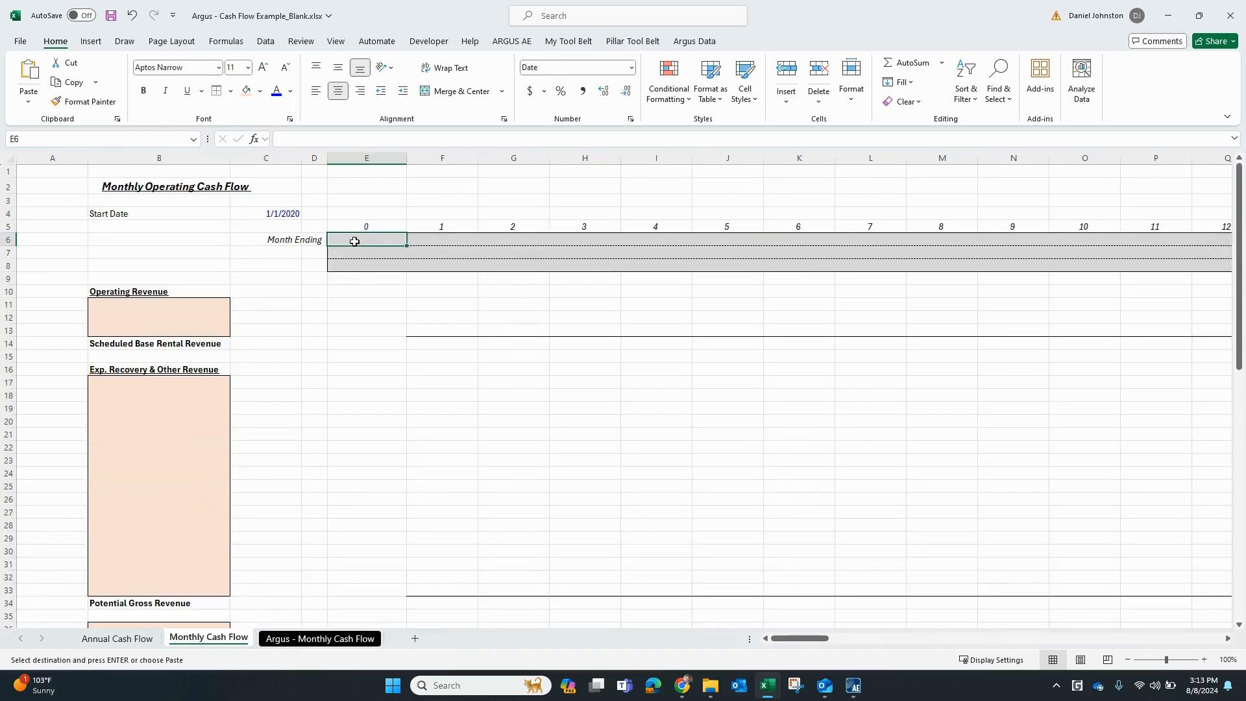
key(Up)
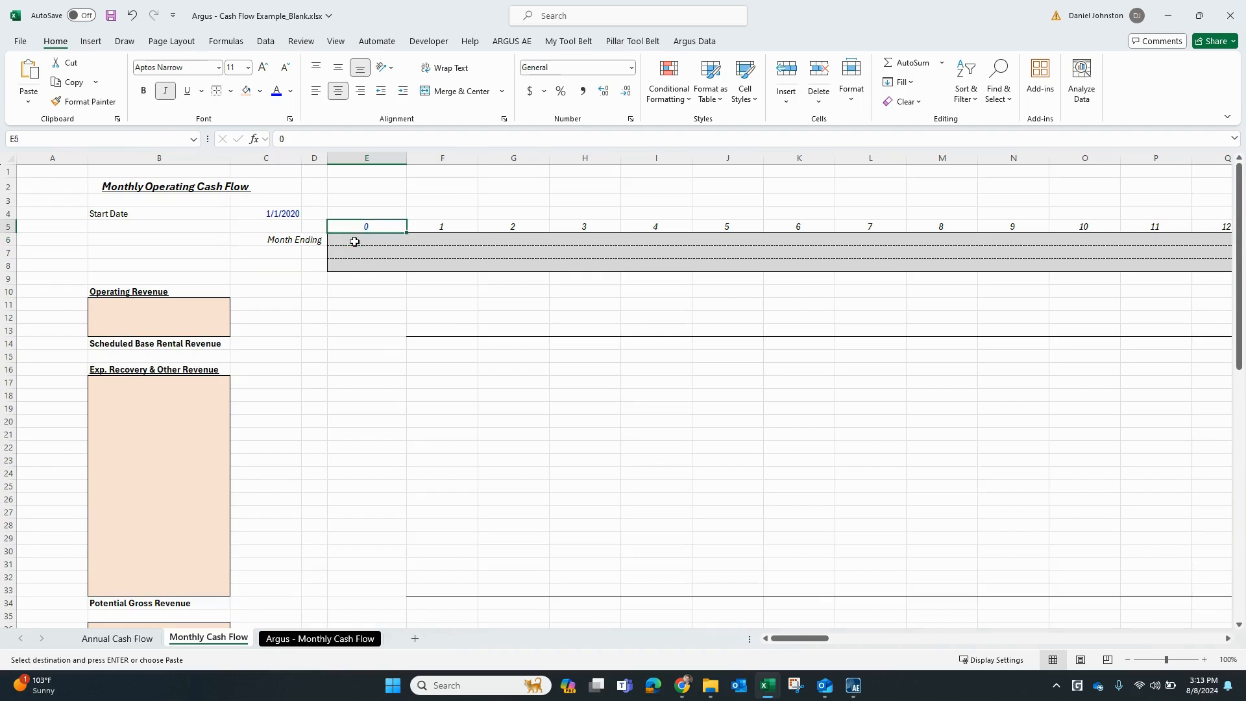
Step: Examine the period numbers in row 5 from period 0 onward and the blank Month Ending cell beneath period 0
key(Right)
key(Right)
key(Right)
key(Right)
key(Right)
key(Right)
key(Right)
key(Right)
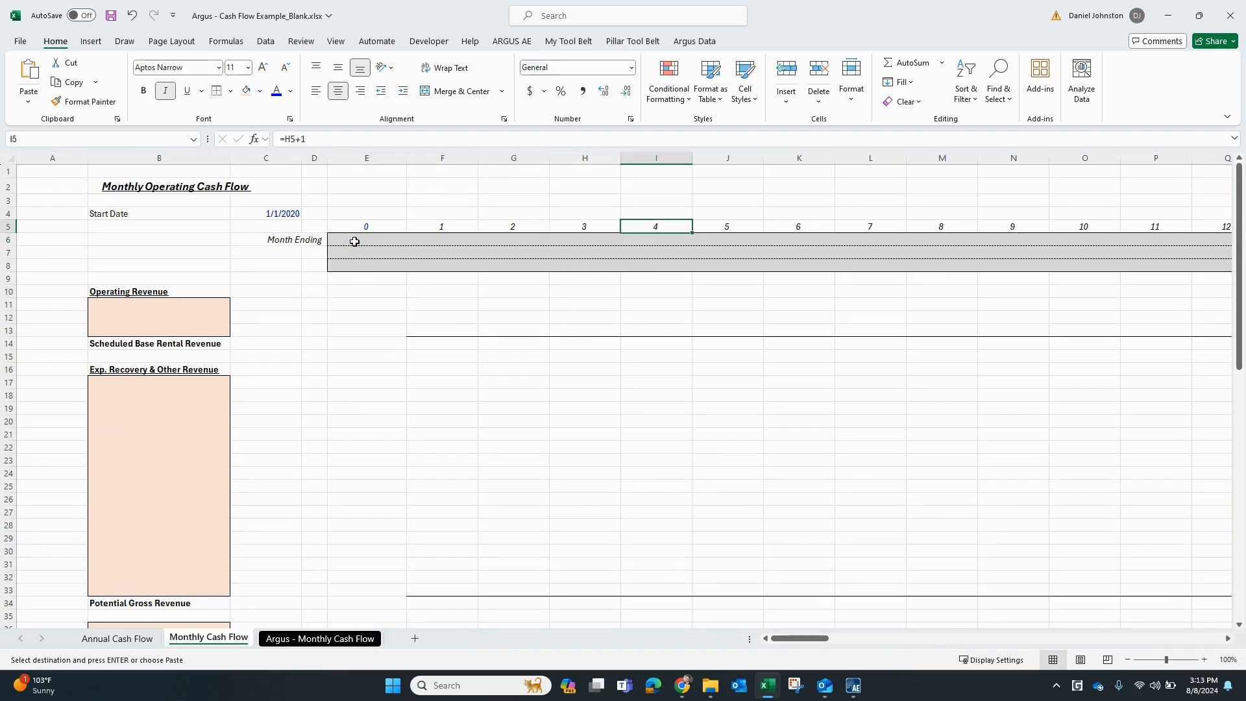
key(Left)
key(Left)
key(Left)
key(Left)
key(Left)
key(Left)
key(Left)
key(Left)
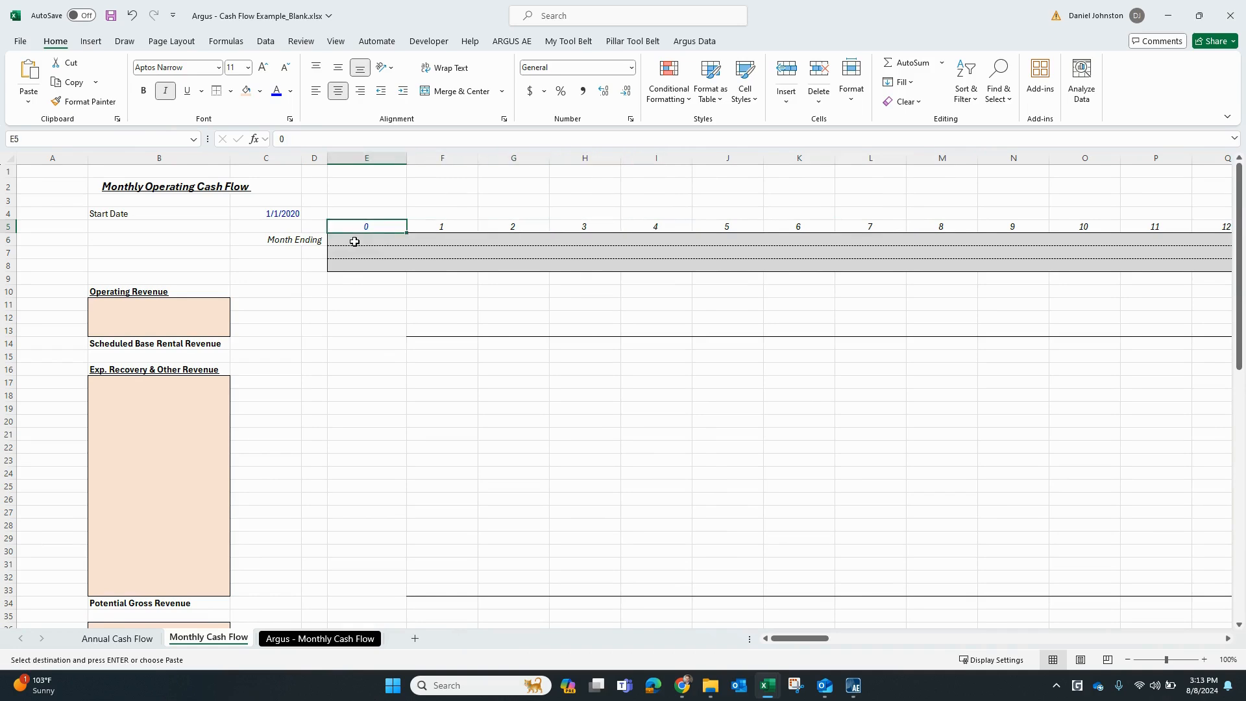
key(Down)
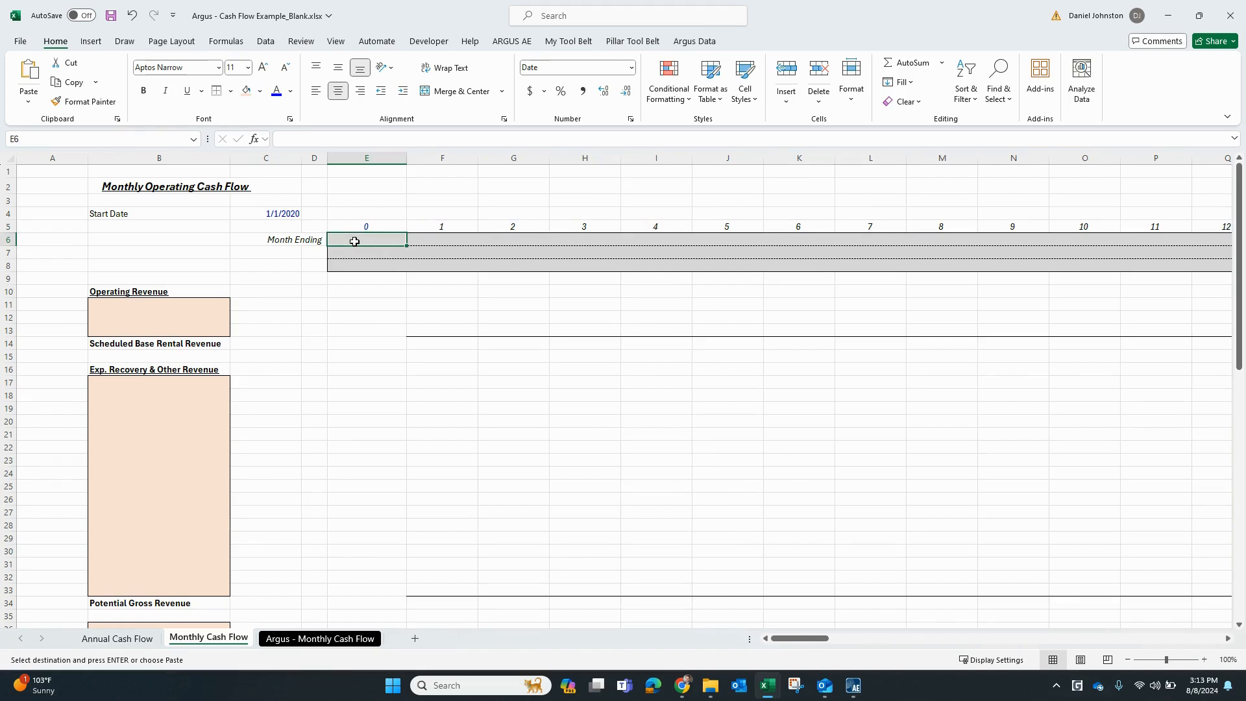
click(364, 228)
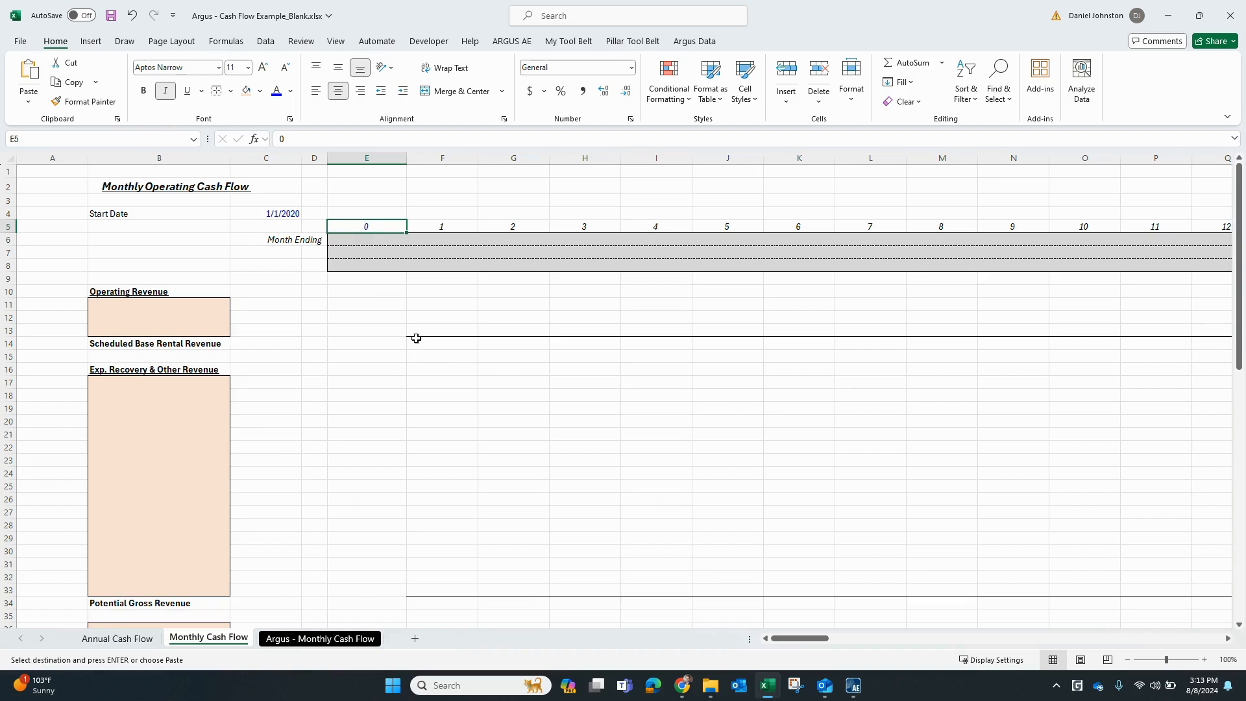
click(366, 239)
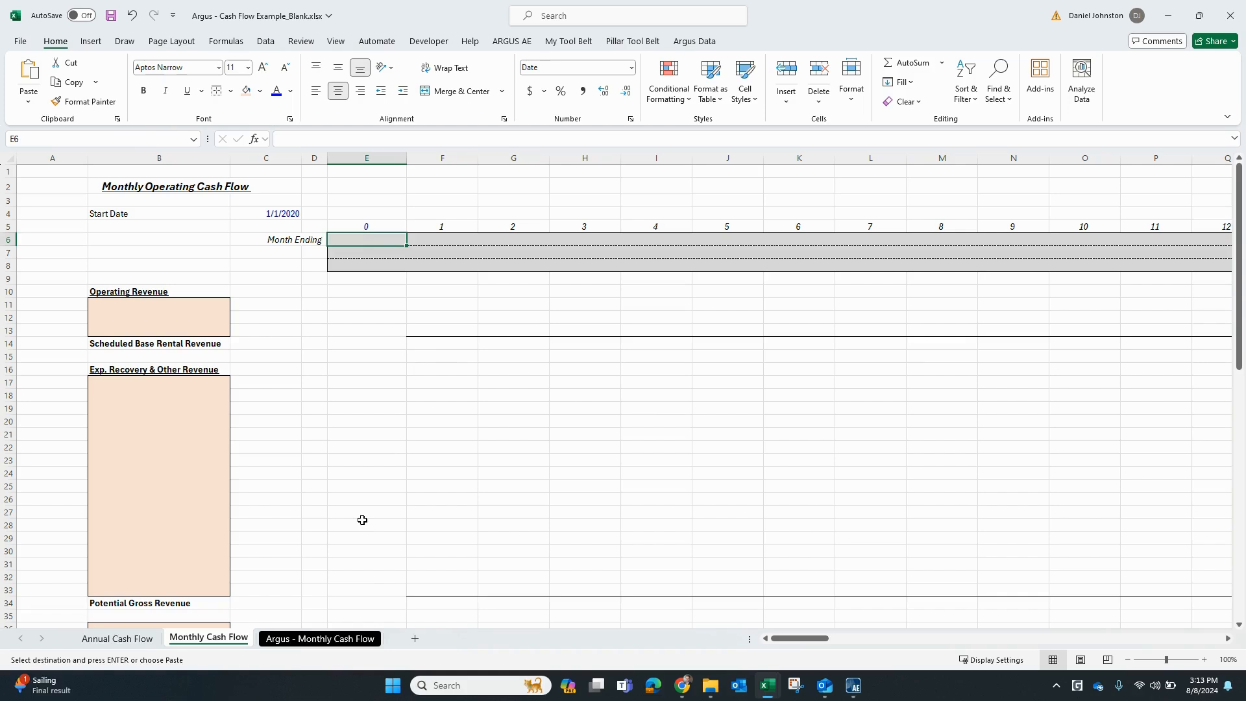
Step: Enter =EOMONTH(C4,0) in F6 to derive the month 1 ending date from the Start Date
key(Escape)
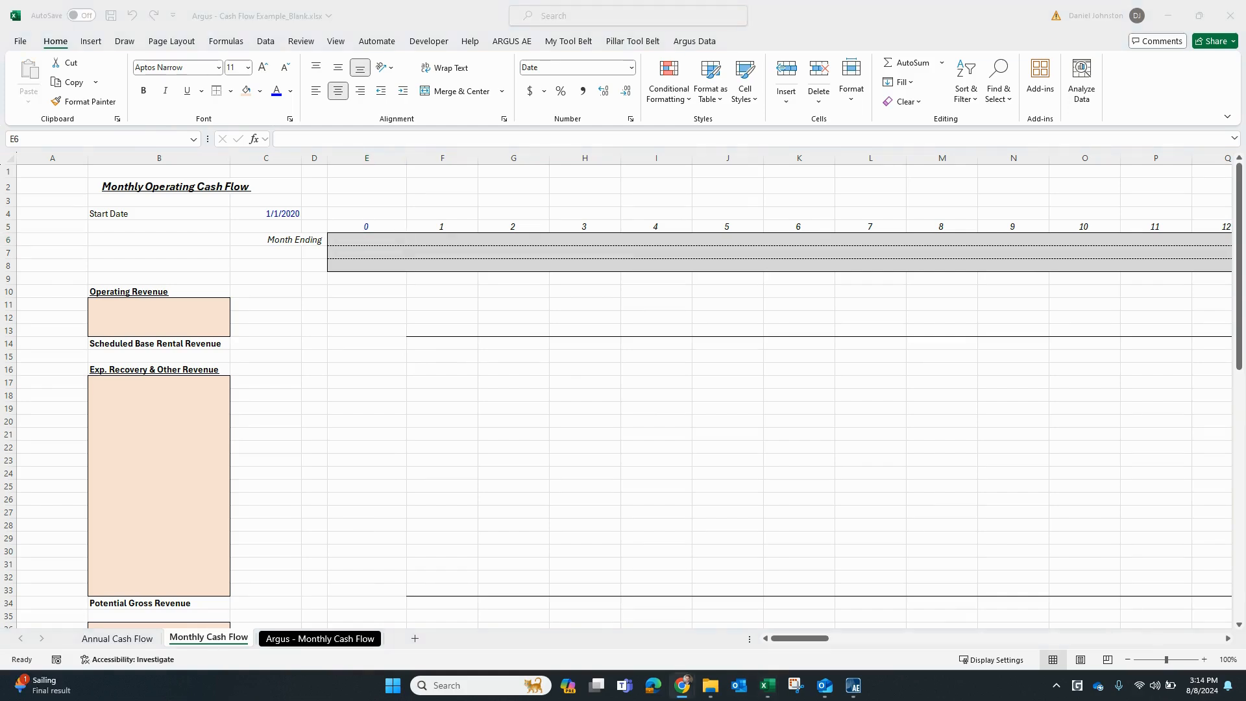
click(420, 242)
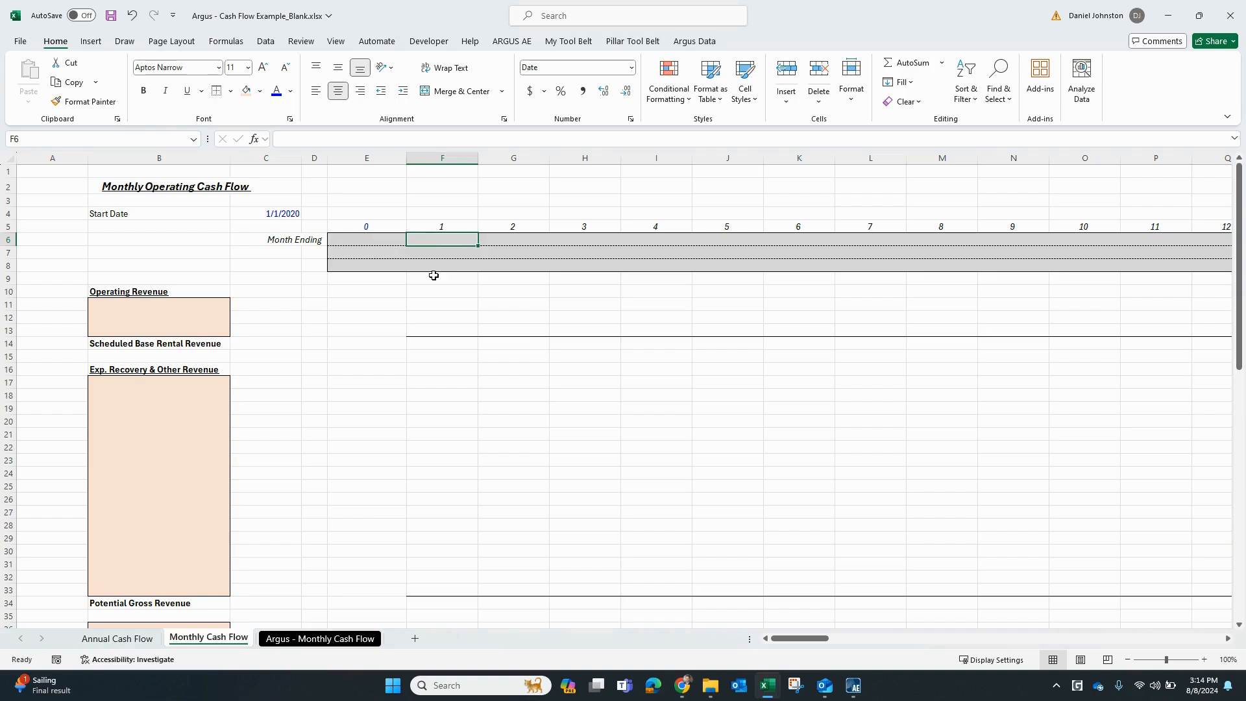
text(=)
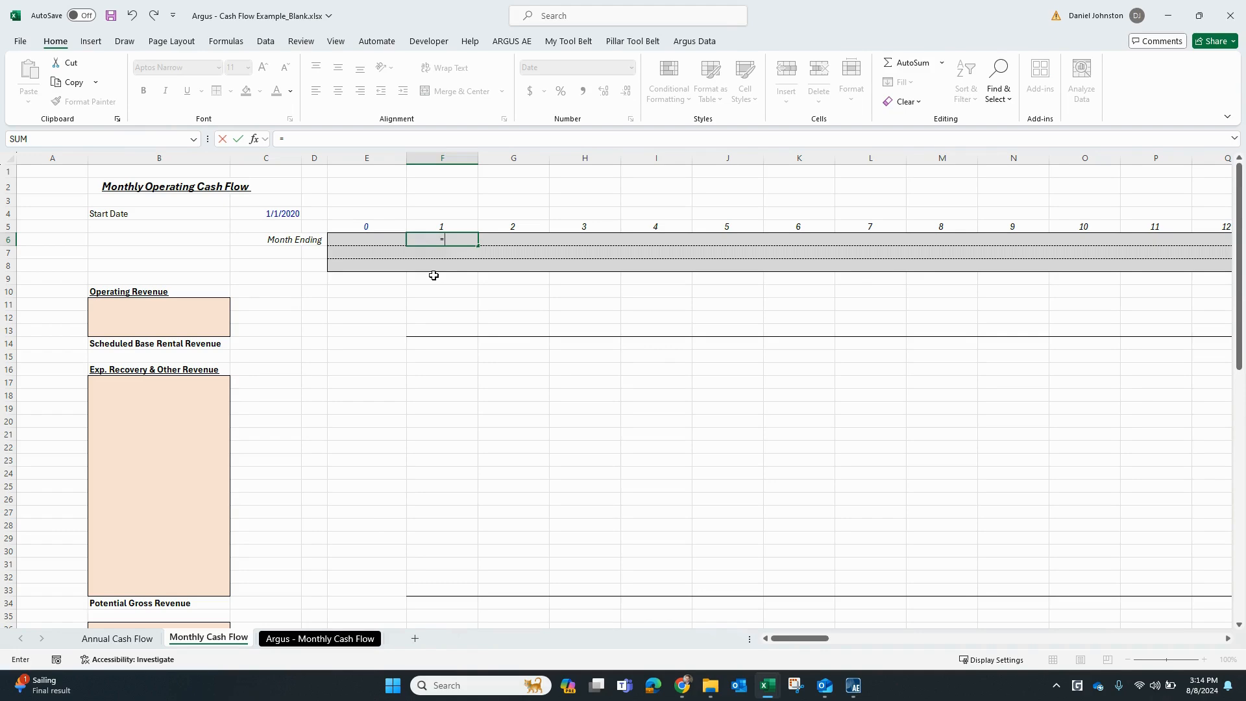
text(eomo)
key(Tab)
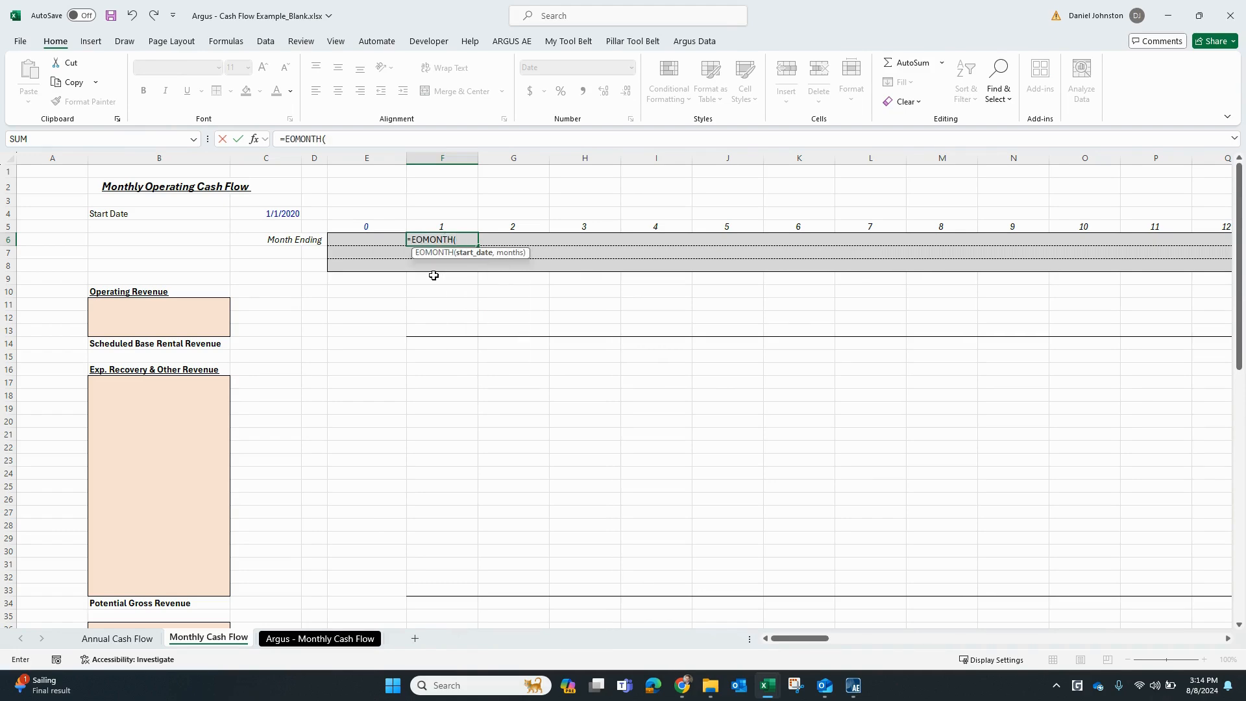
click(266, 216)
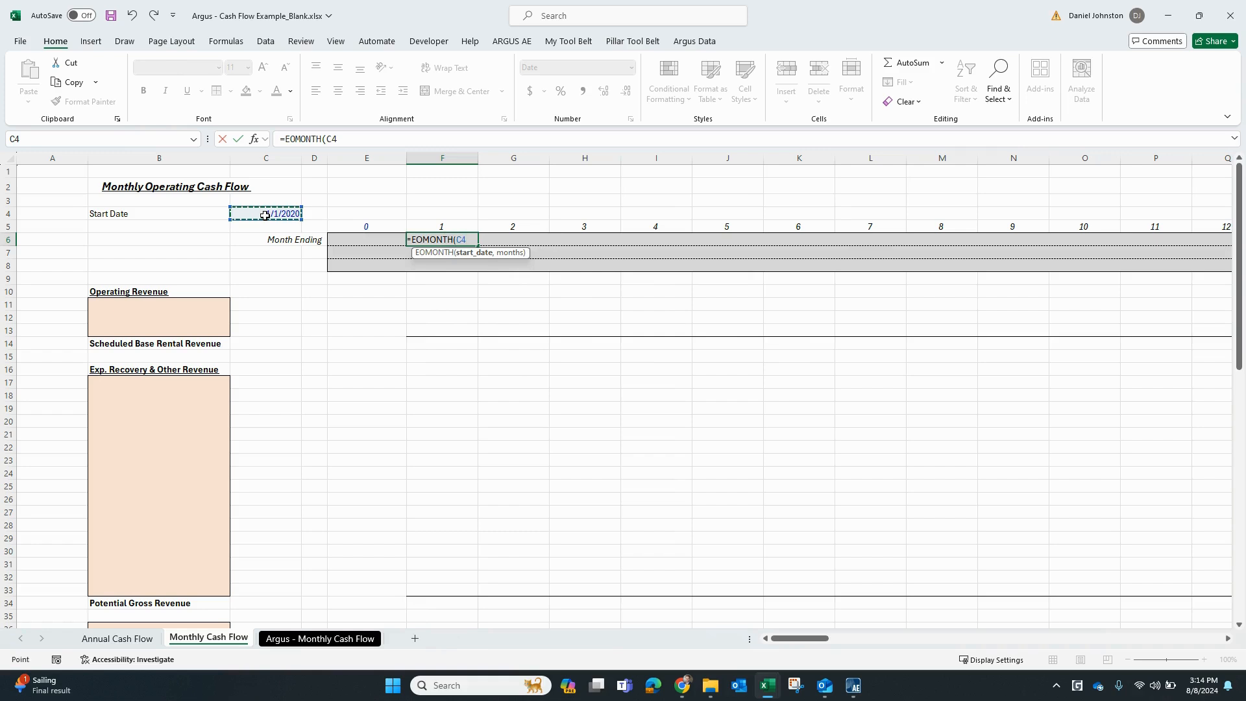
text(,0)
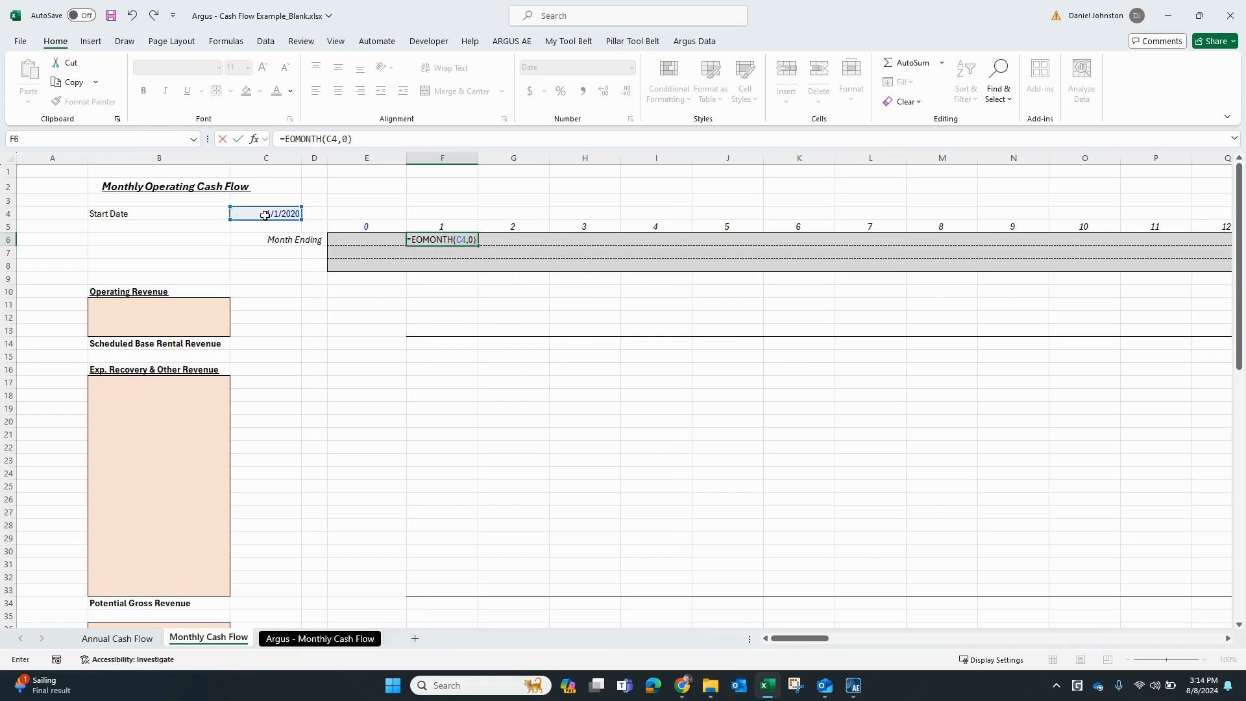
key(ctrl+Return)
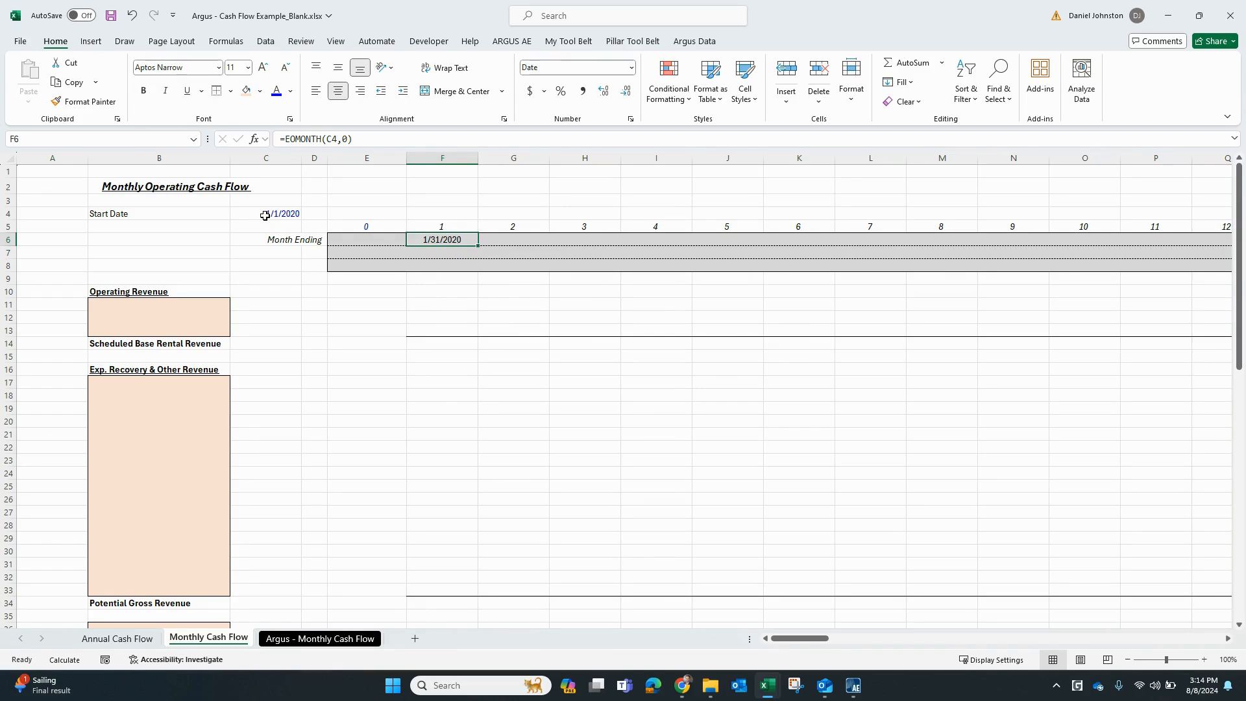
Step: Set the period 0 Month Ending date in E6 with the formula =F6-1
key(Left)
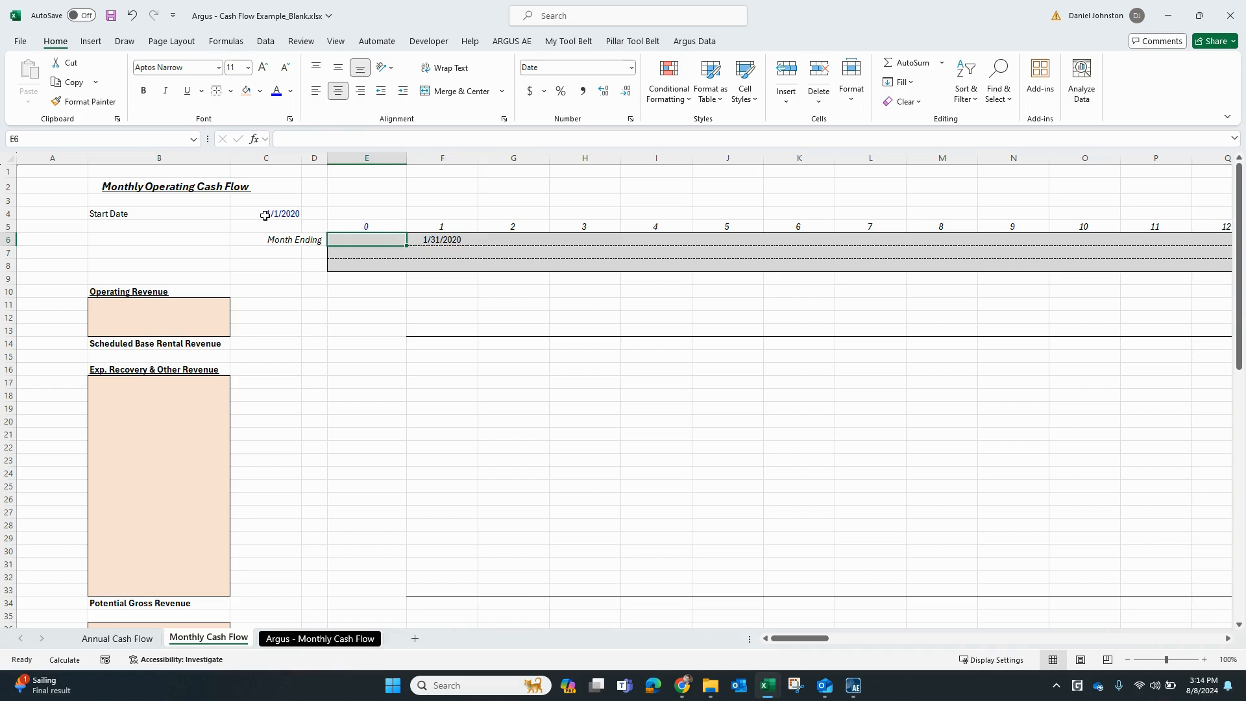
text(=)
key(Right)
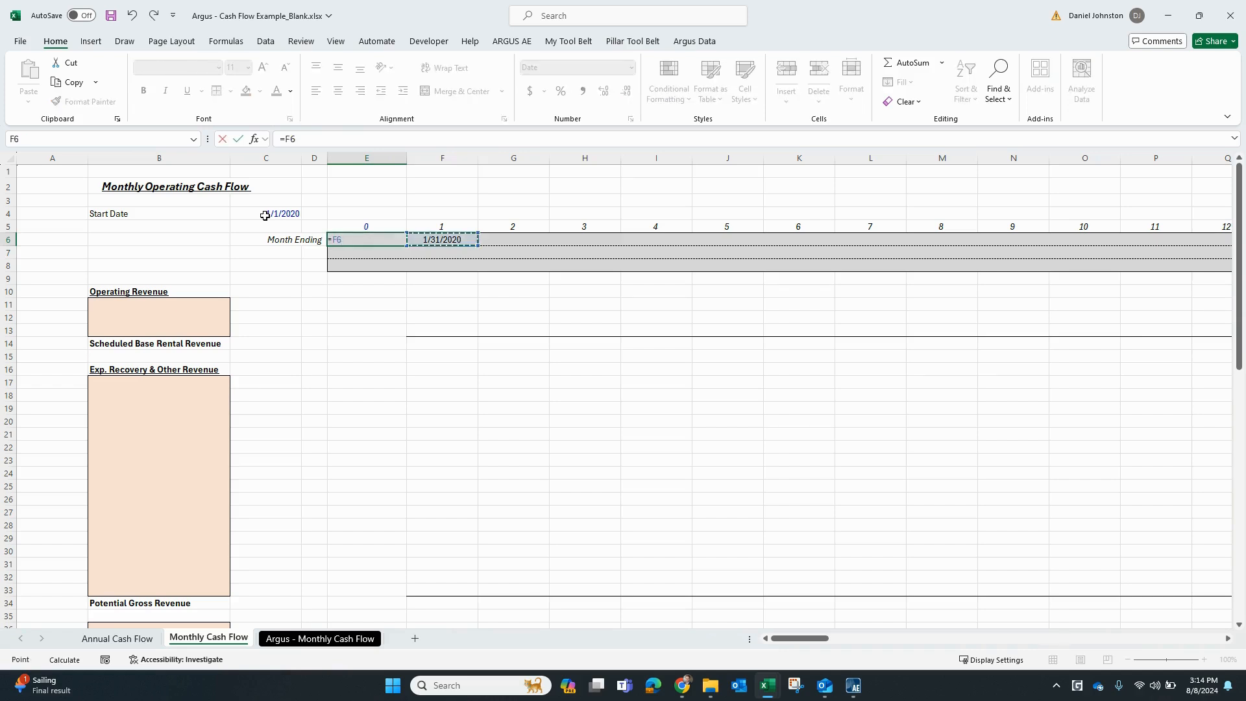
text(-1)
key(Return)
key(Up)
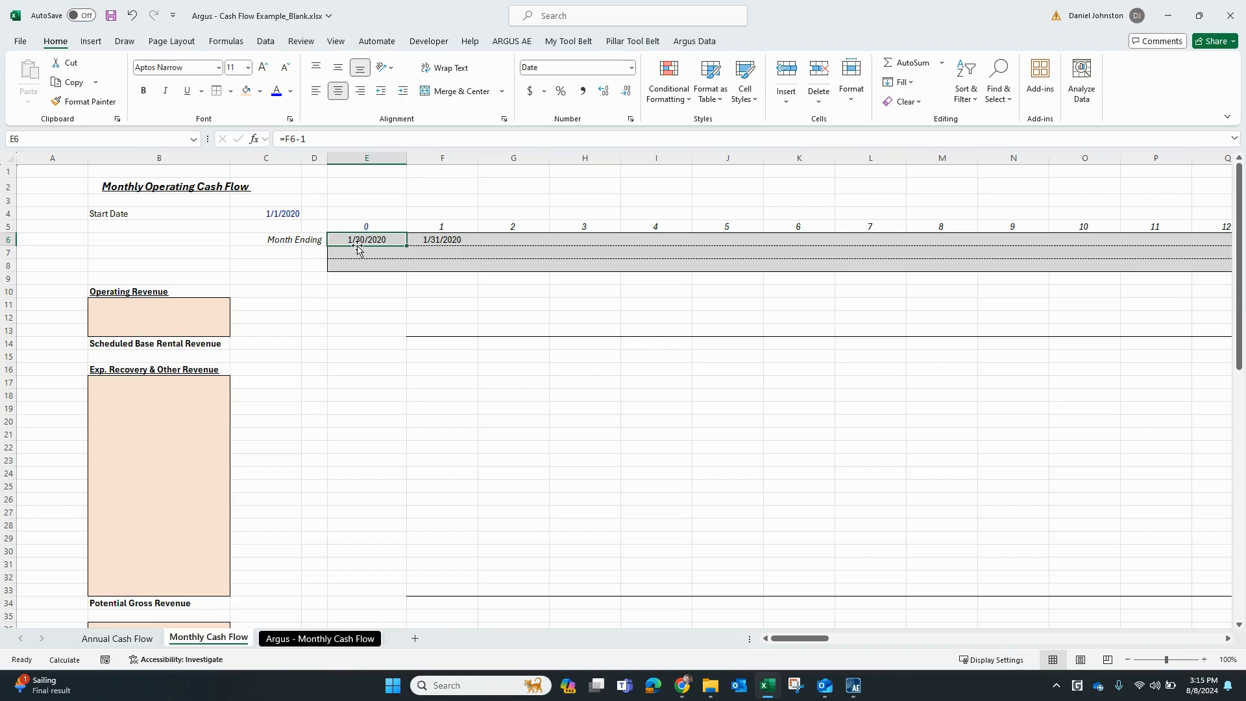
Step: Enter =EOMONTH(F6,1) in G6 to give the month 2 ending date
click(440, 240)
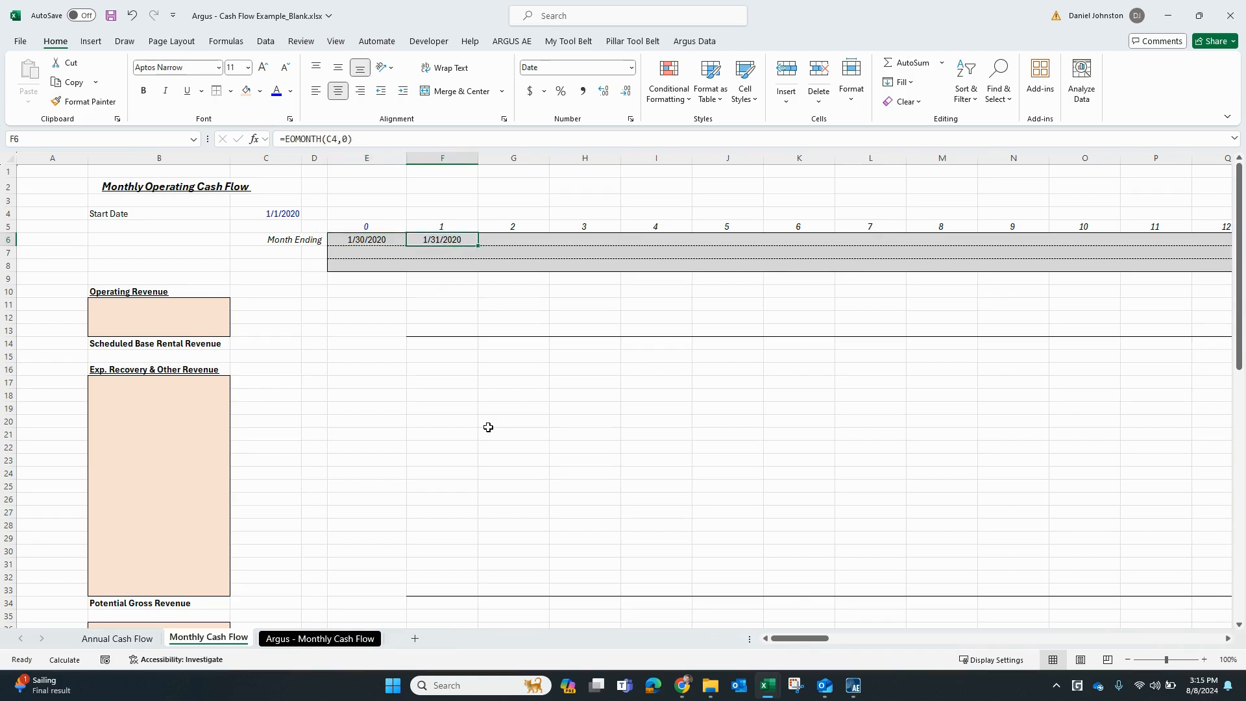
key(Right)
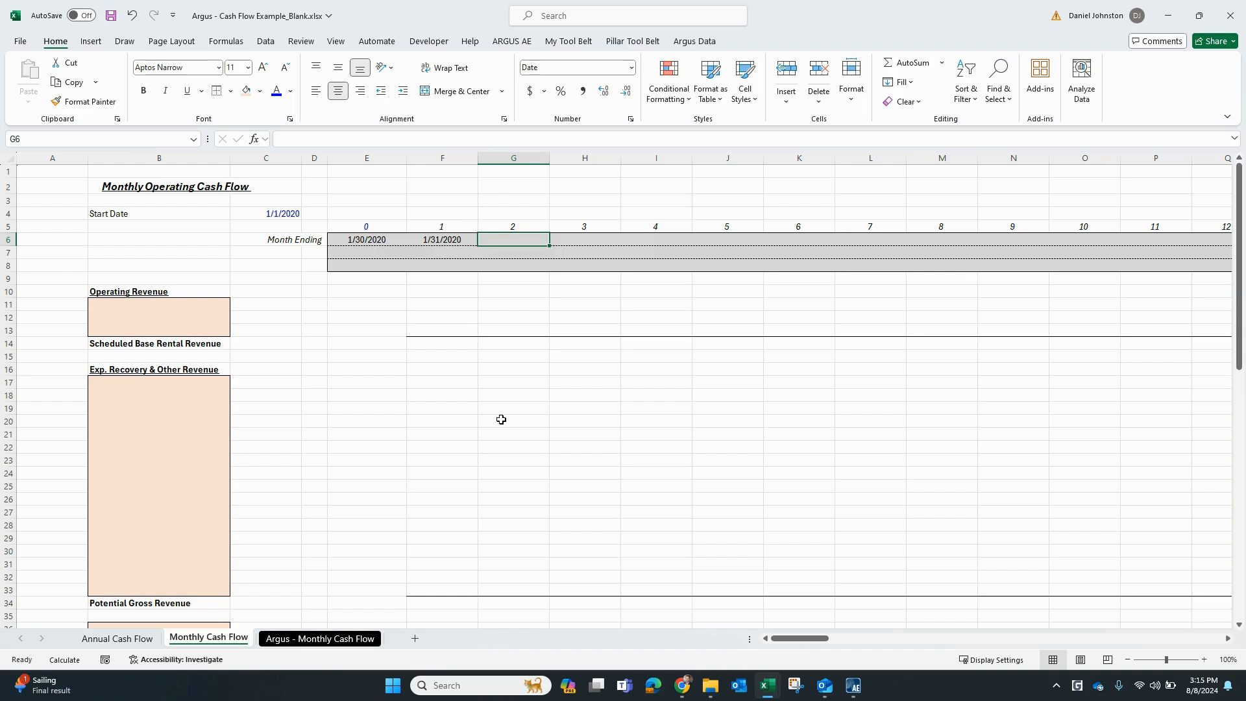
text(=EOMONTH()
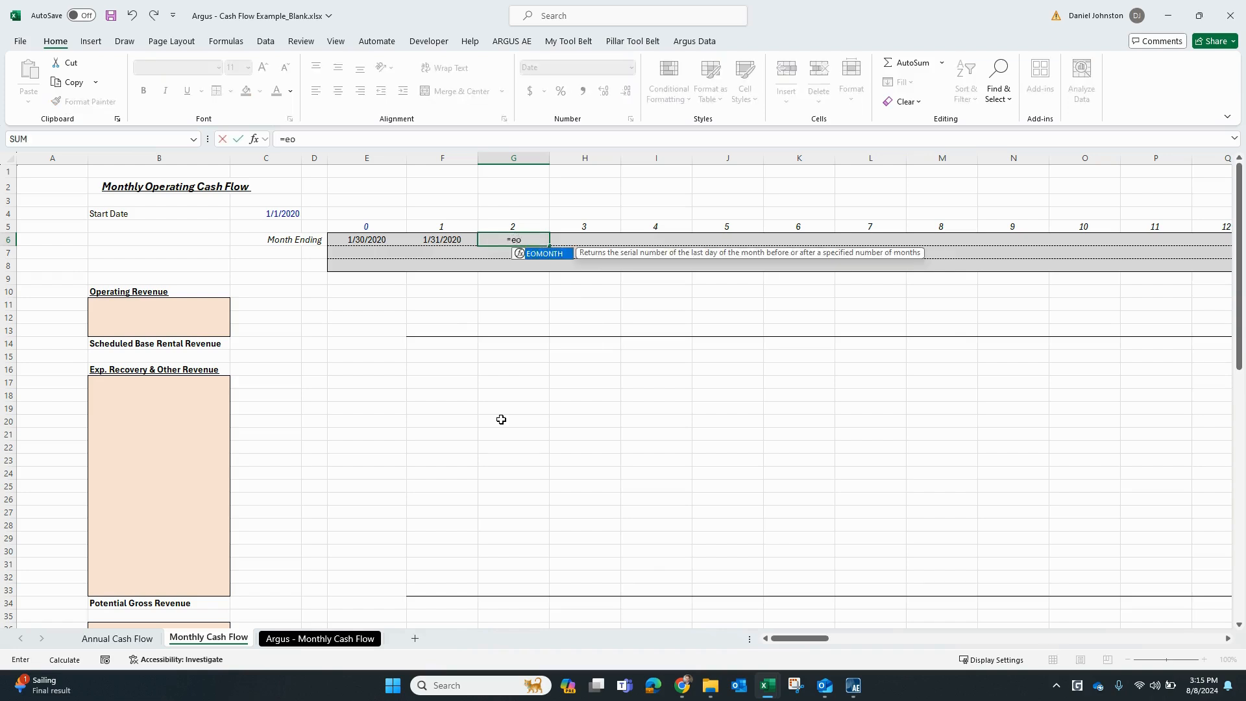
key(Left)
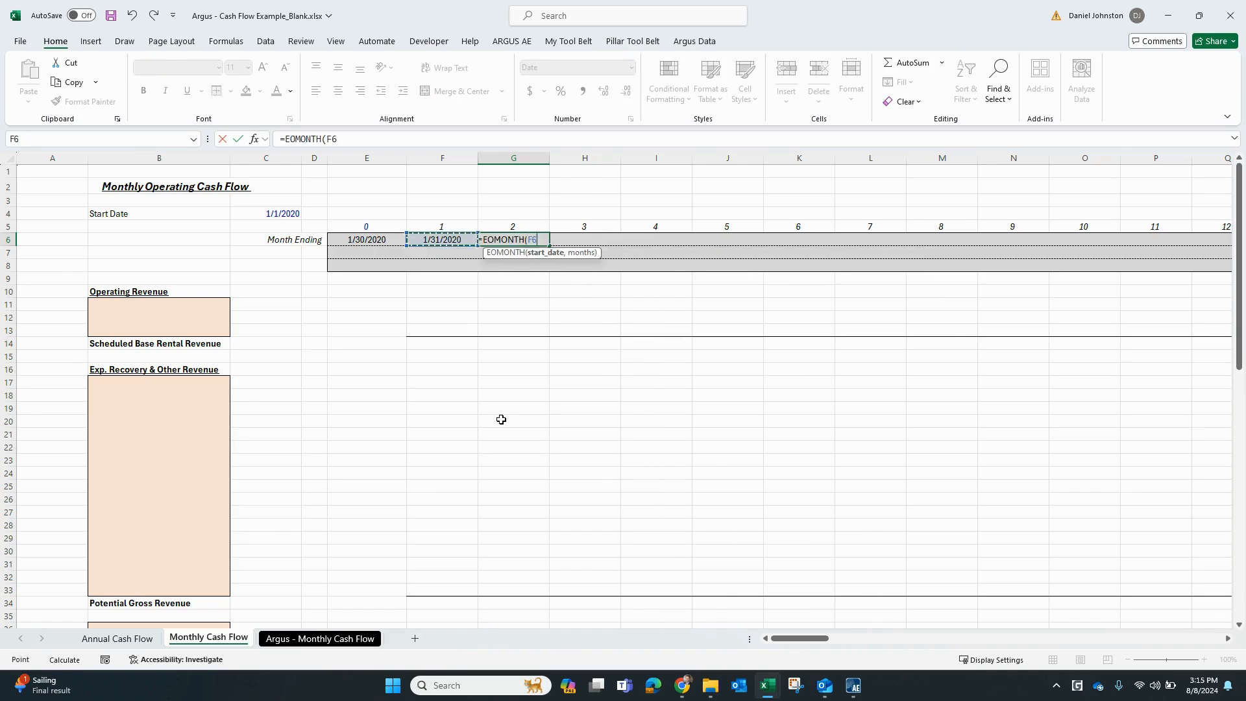
text(,1))
key(ctrl+Return)
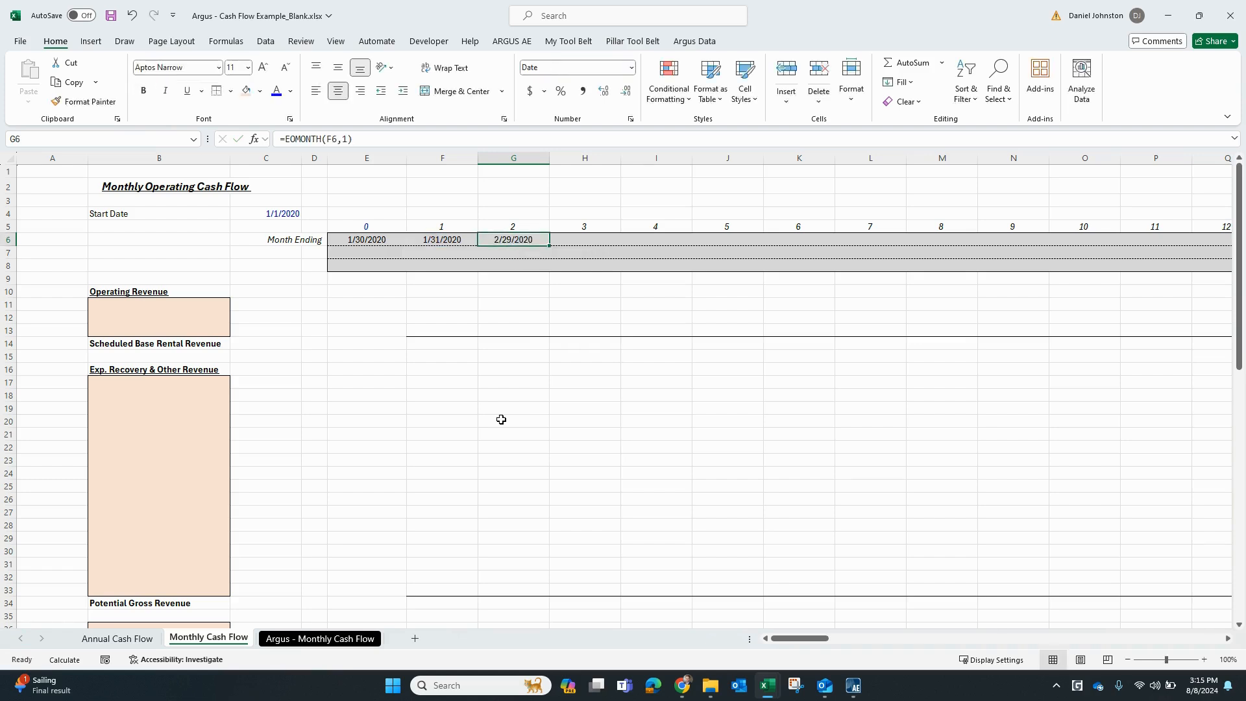
Step: Copy the G6 month-end formula across the rest of the Month Ending row, from H6 through period 121 in column DV
key(Left)
key(Right)
key(Right)
key(Left)
key(ctrl+c)
key(Right)
key(ctrl+shift+Right)
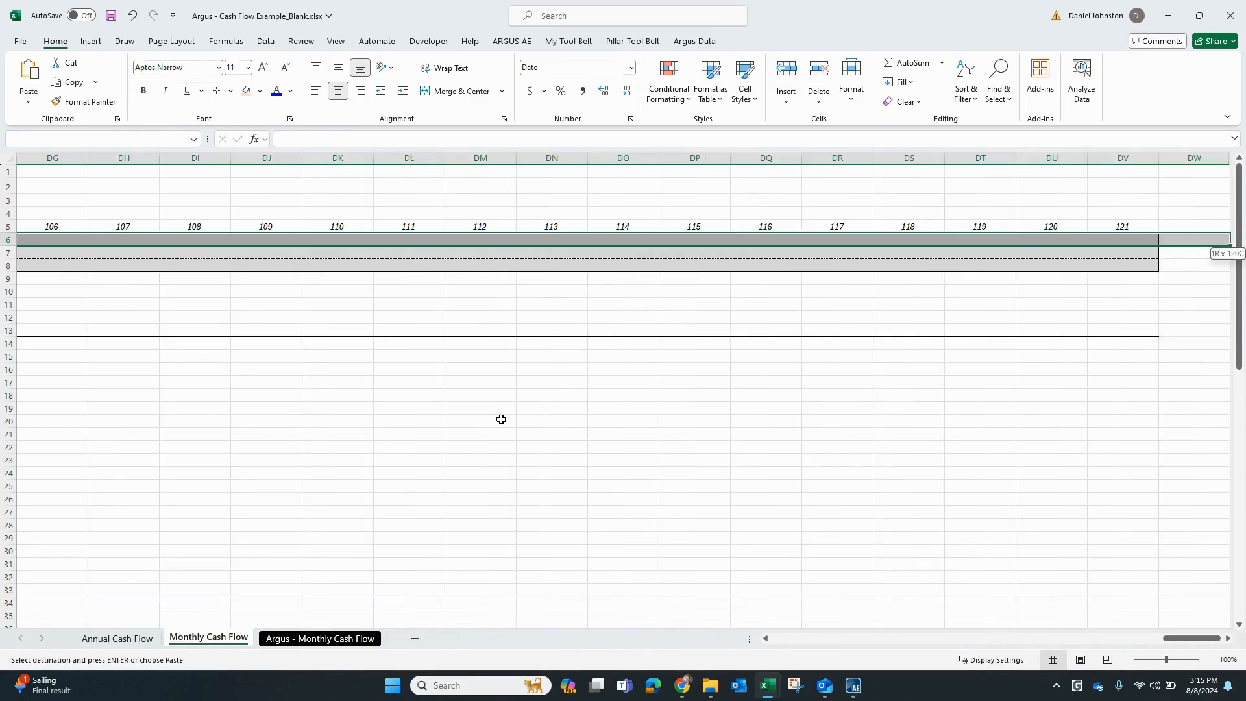
key(ctrl+v)
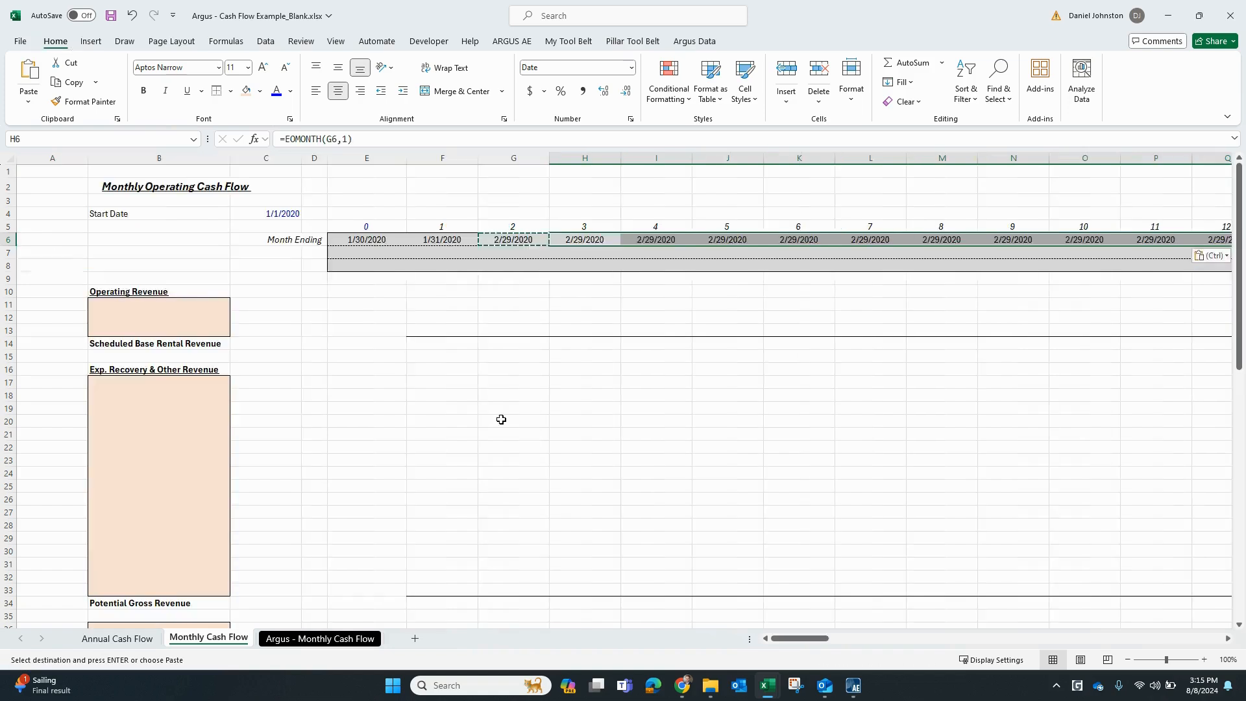
key(Return)
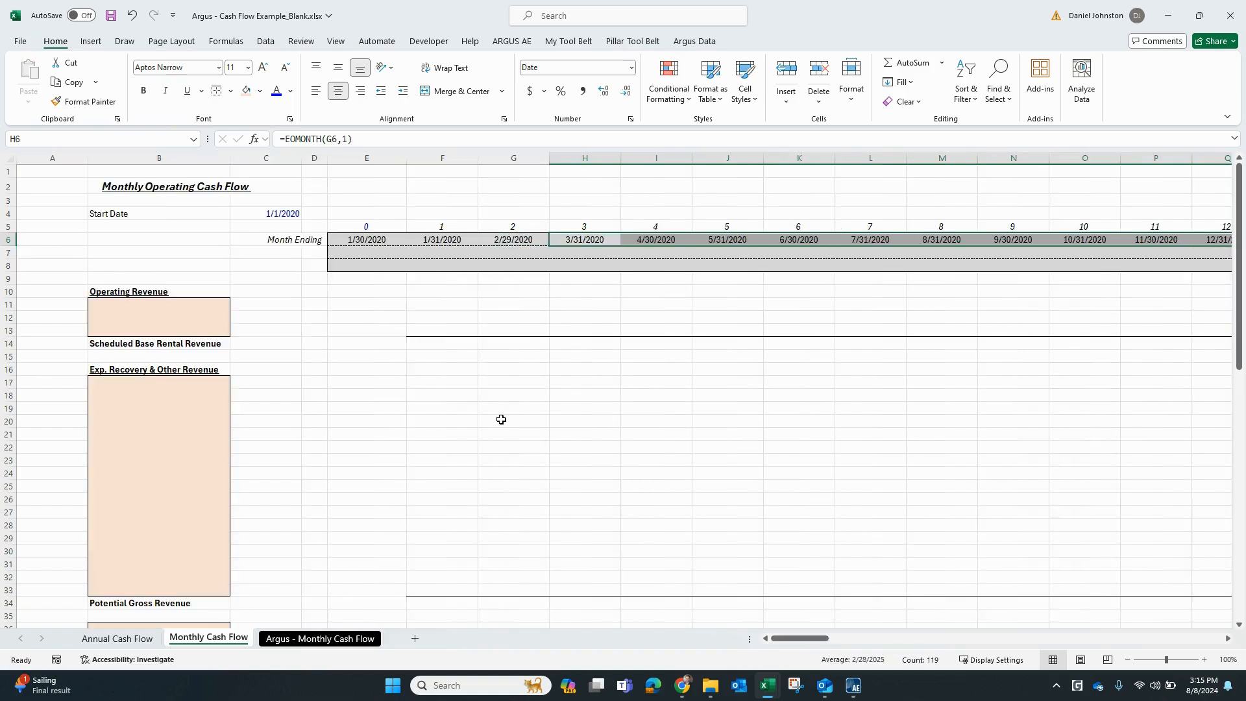
key(Left)
key(Left)
key(Left)
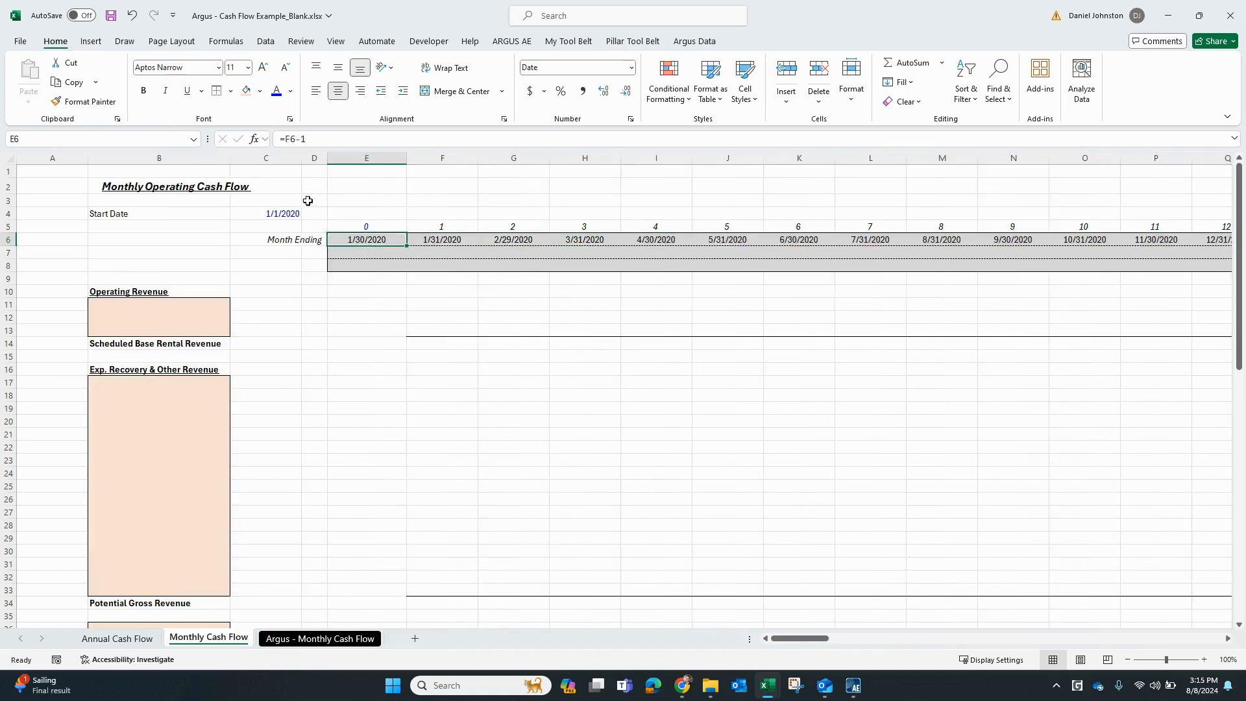
Step: Check the month number and date header labels in D3 and D4 of the Argus - Monthly Cash Flow sheet and return to Monthly Cash Flow
click(449, 256)
key(Left)
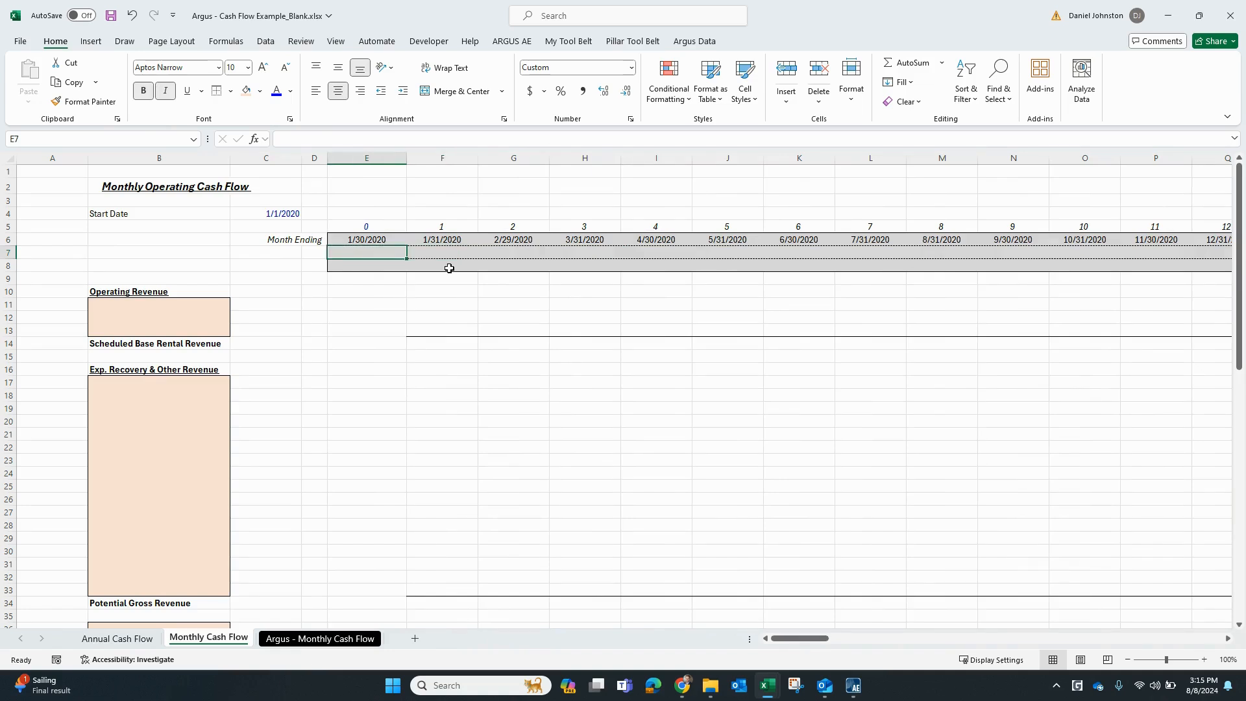
click(453, 252)
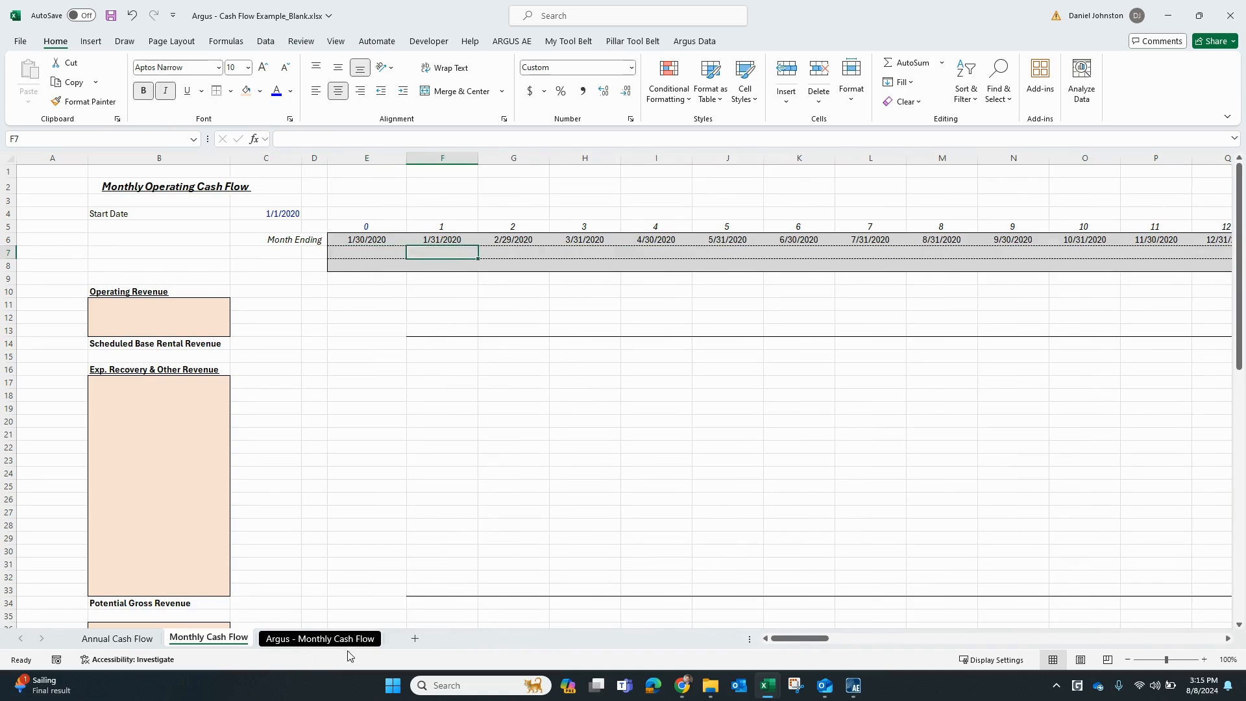
click(320, 638)
click(205, 213)
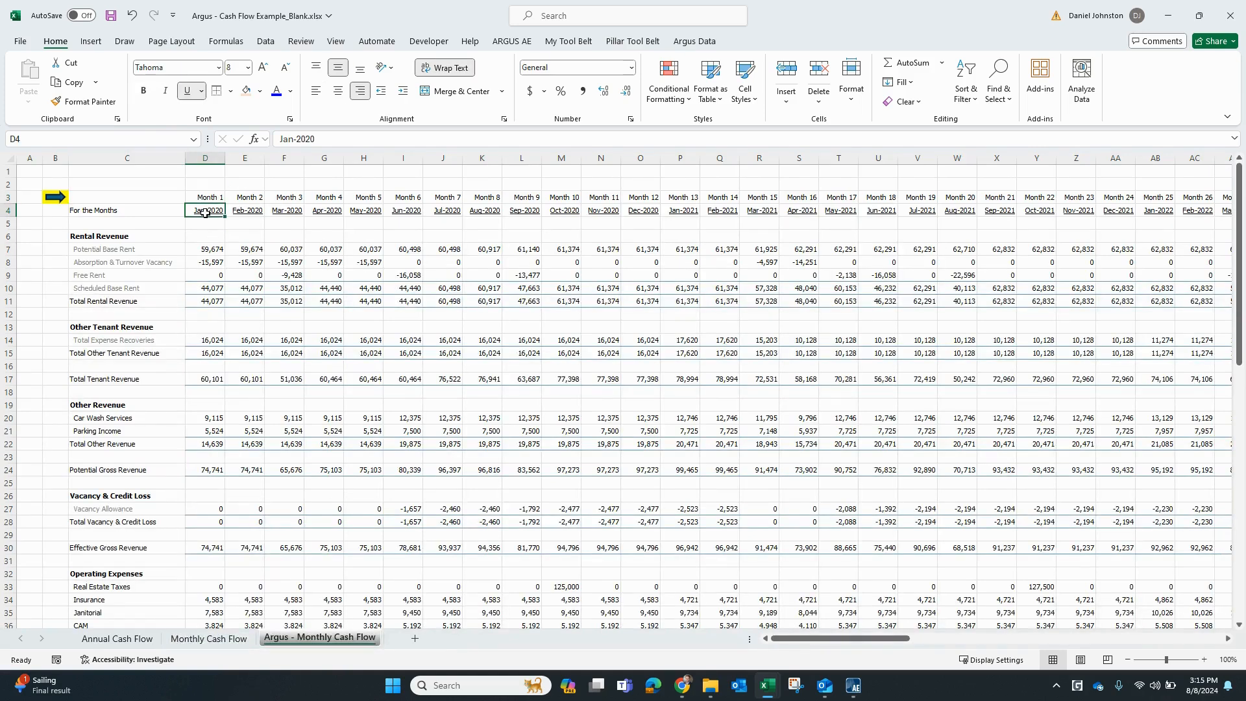
click(204, 196)
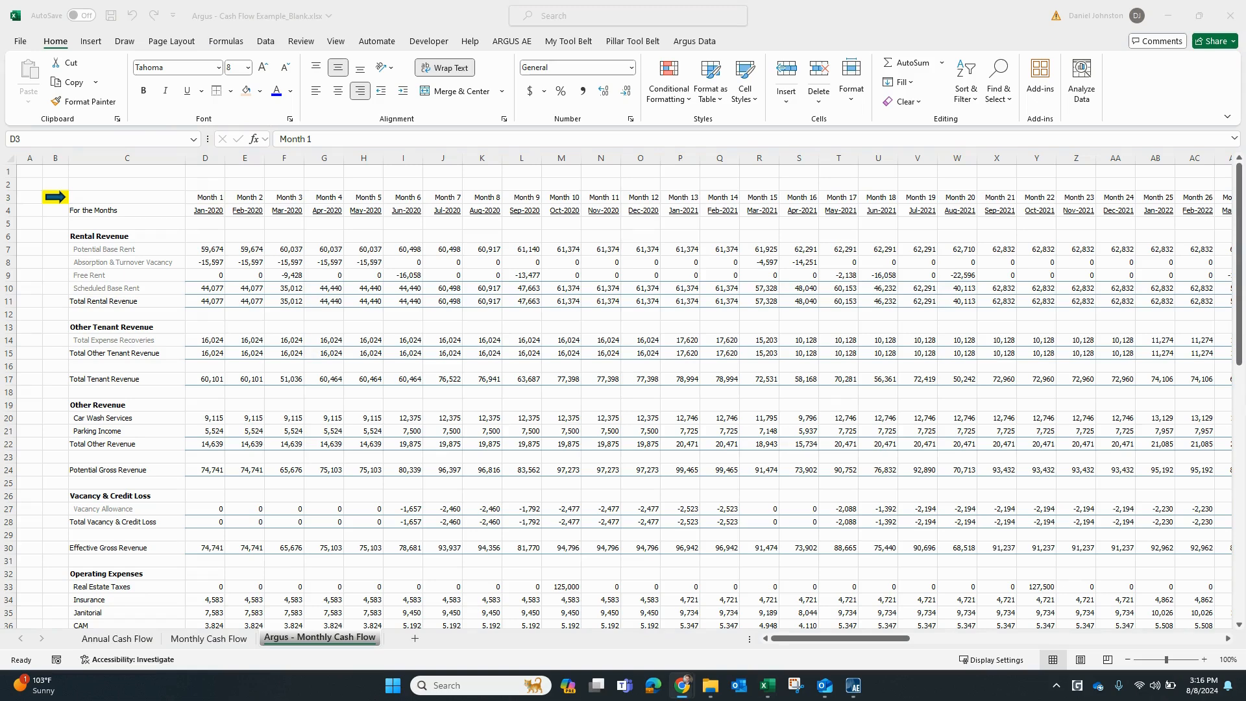
click(260, 301)
click(216, 641)
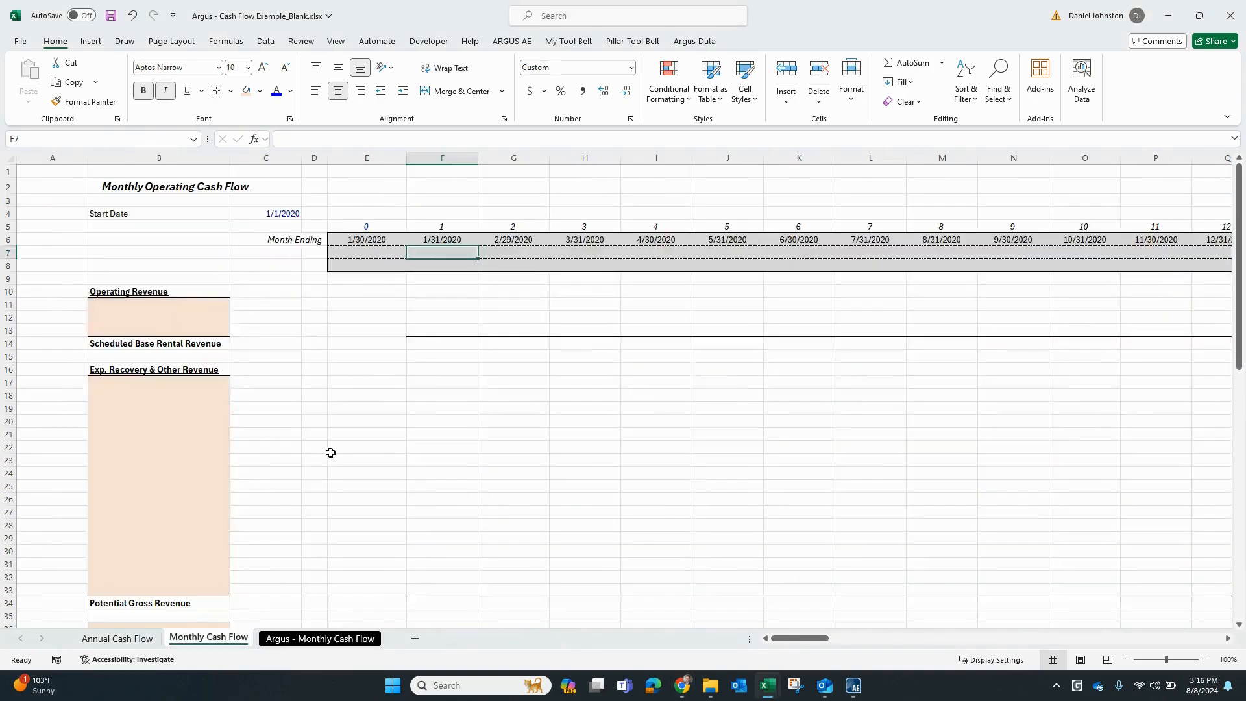
Step: Review the period number formulas in row 5 from period 0 through period 6
key(Left)
key(Up)
key(Up)
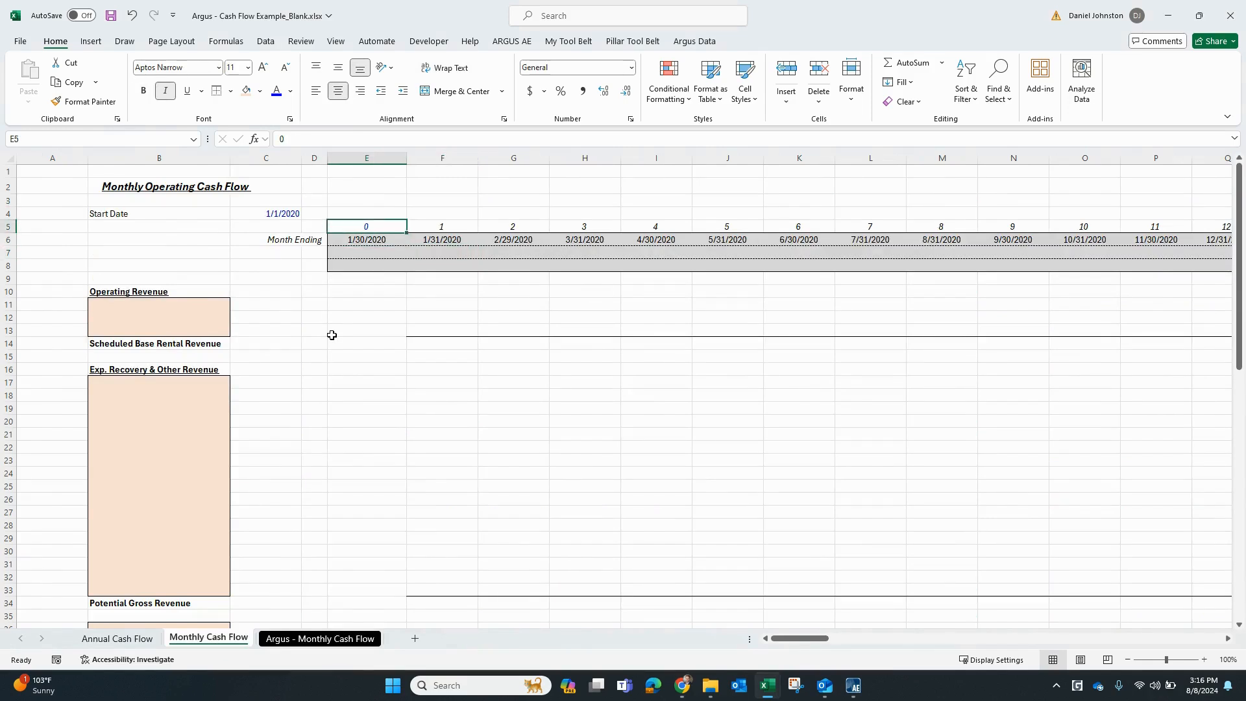
key(Right)
key(Right)
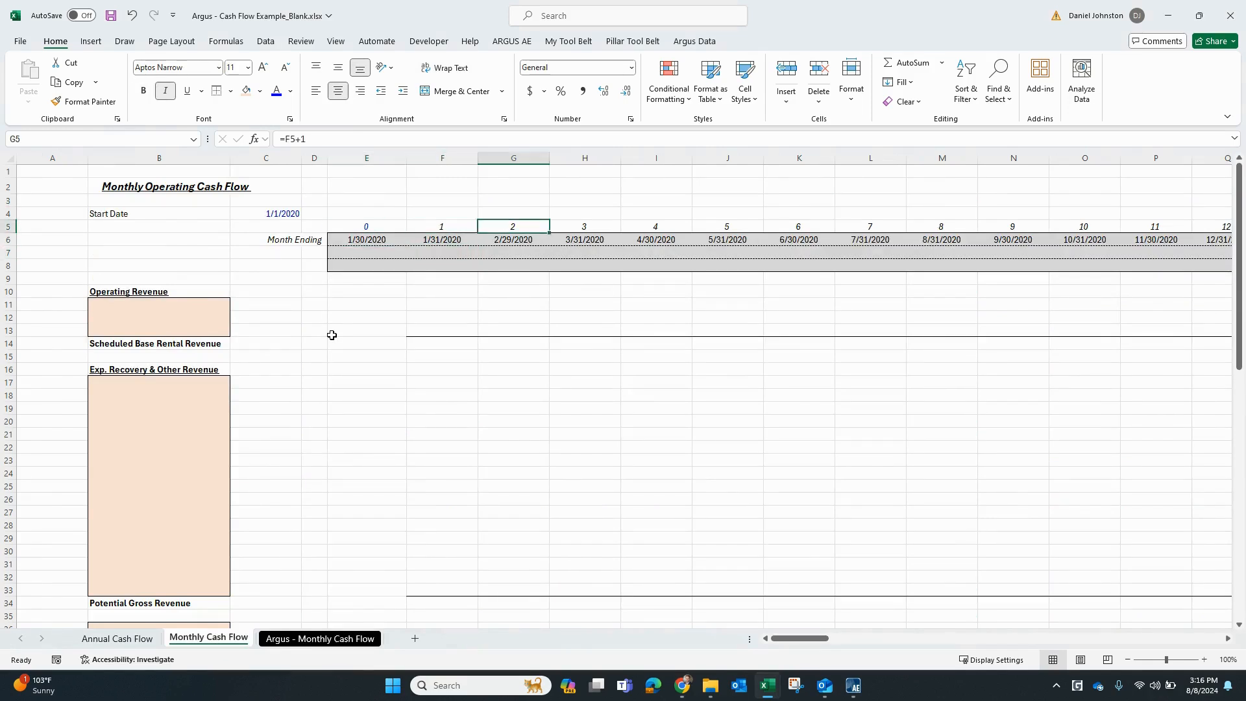
key(Right)
key(Left)
key(Left)
key(Right)
key(Right)
key(Right)
key(Right)
key(Right)
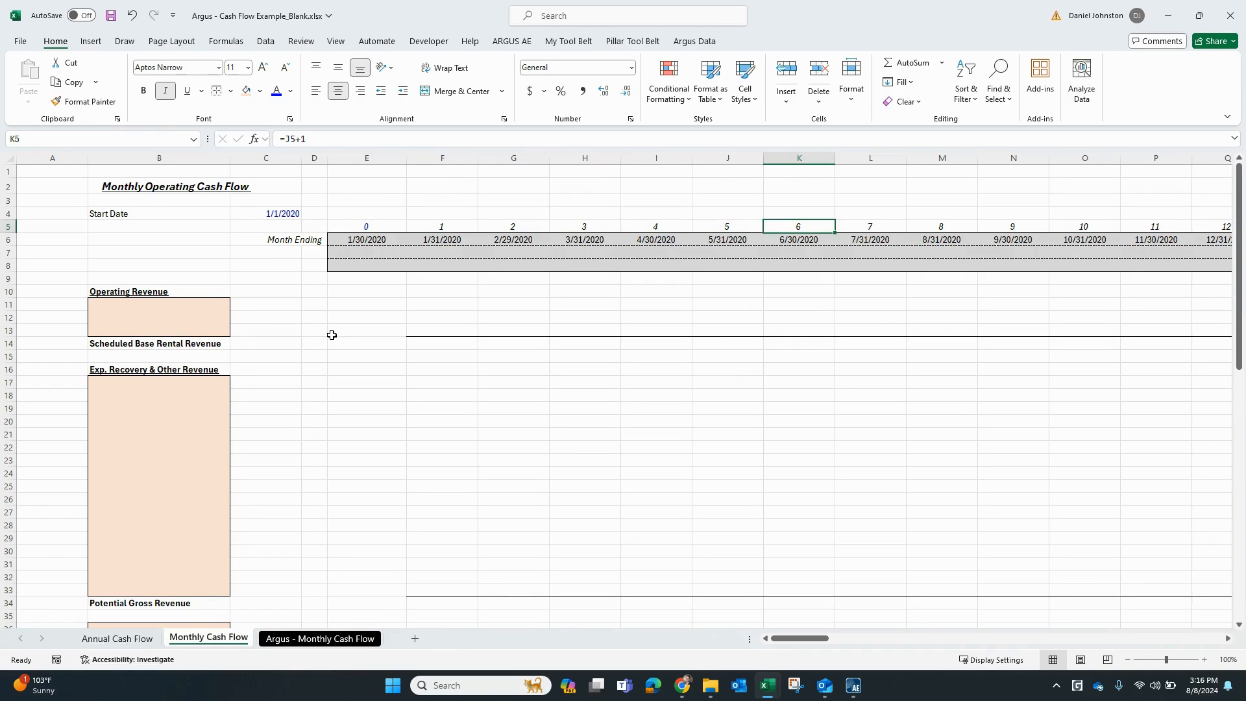
Step: Check the Month Ending formula for period 6 in K6 and return to the blank header cell E7
key(Down)
key(Down)
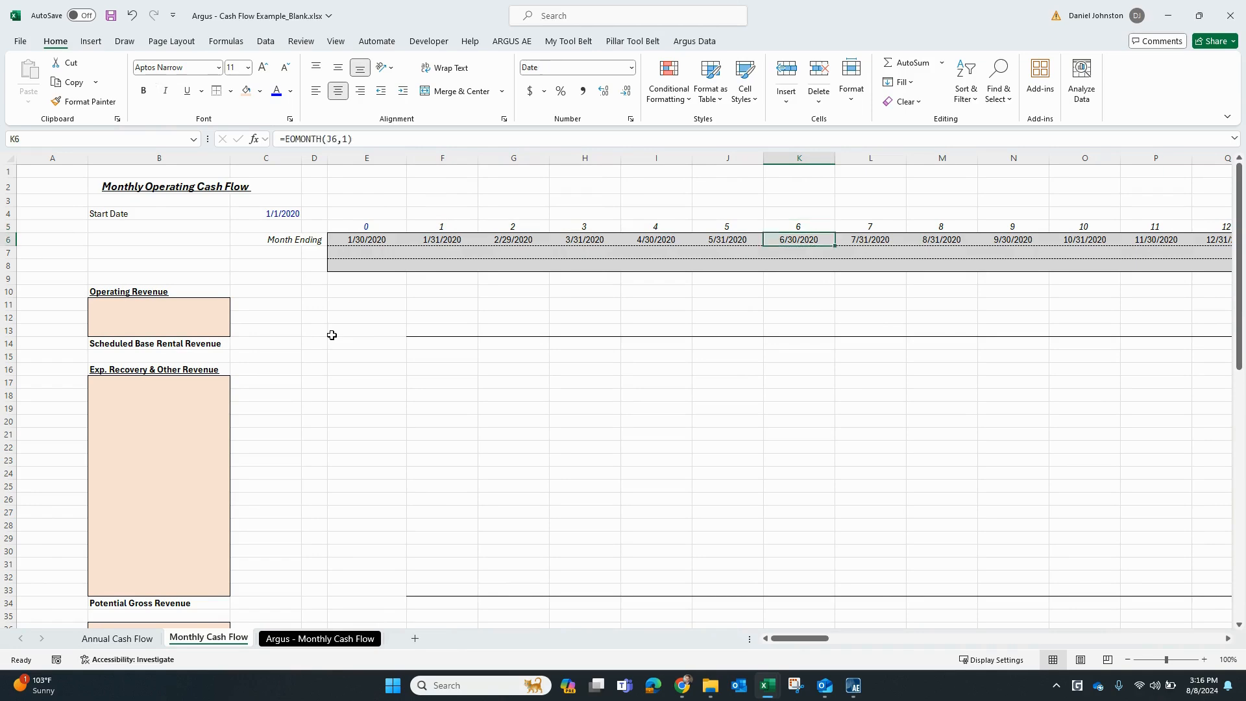
key(Left)
key(Left)
key(Left)
key(Left)
key(Left)
key(Left)
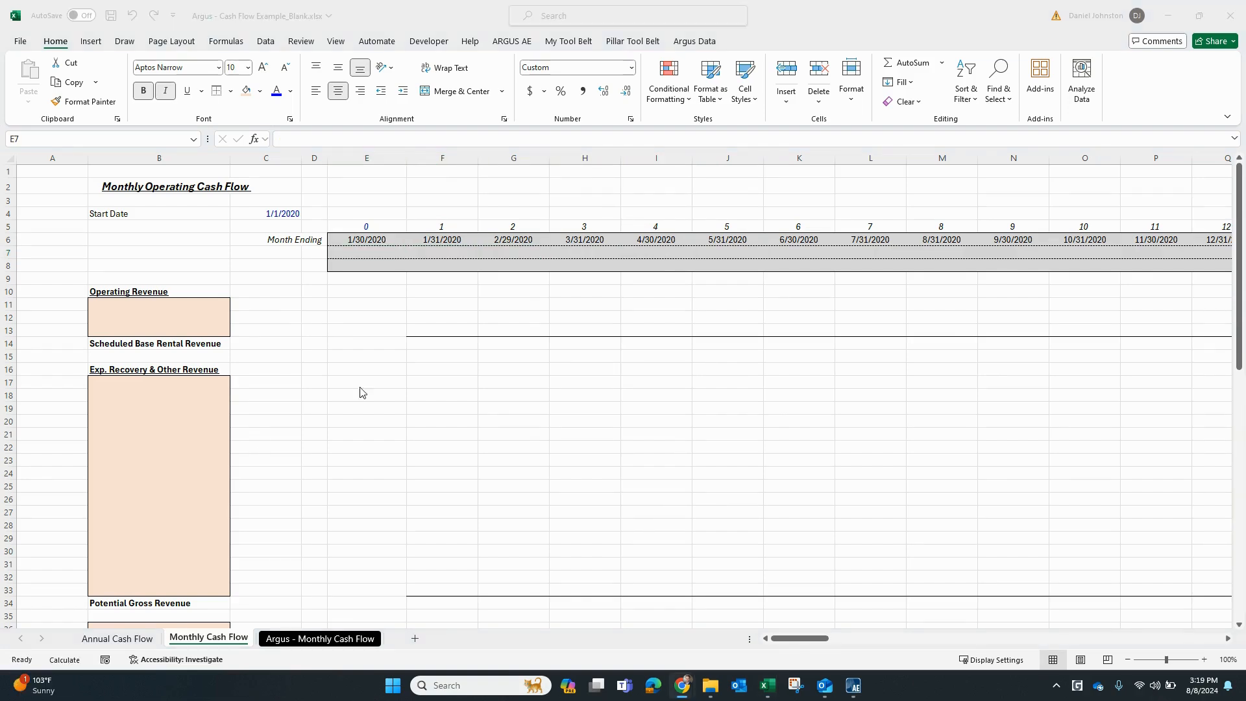
click(338, 253)
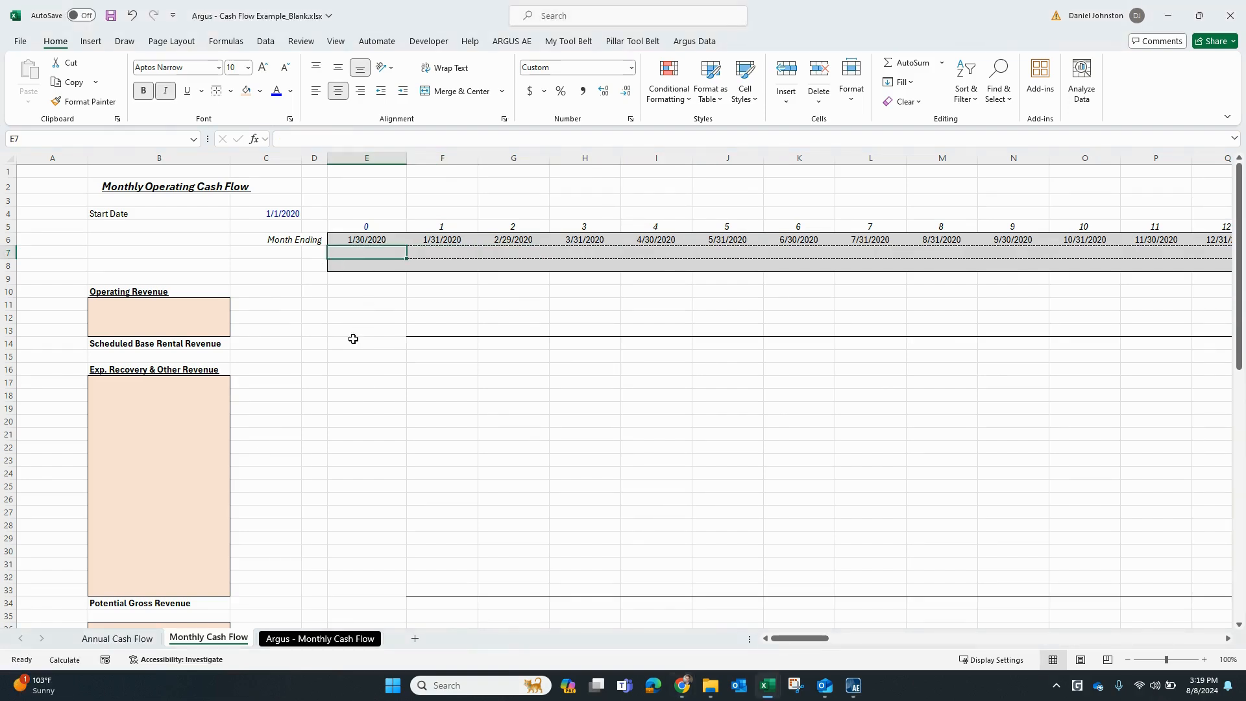
Step: Enter =TEXT("Month ",)&E5 in E7 as the month label and copy it across row 7 through period 121
text(=text)
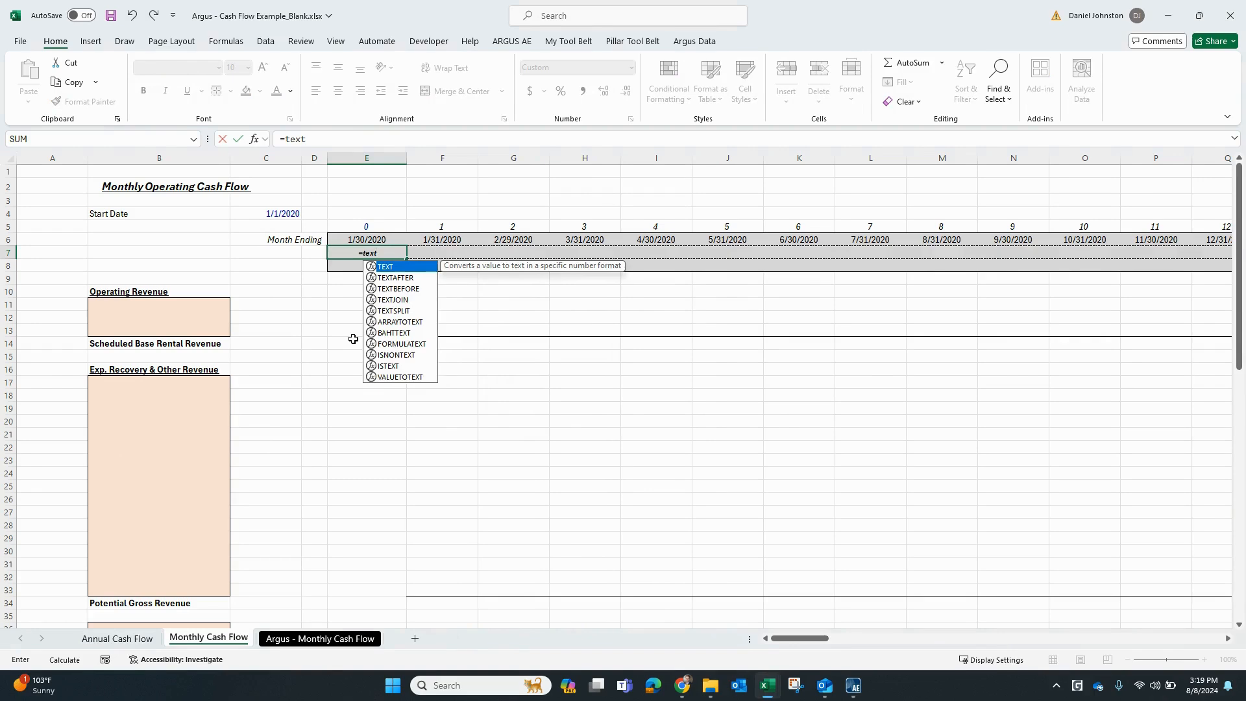
key(Tab)
text("Month)
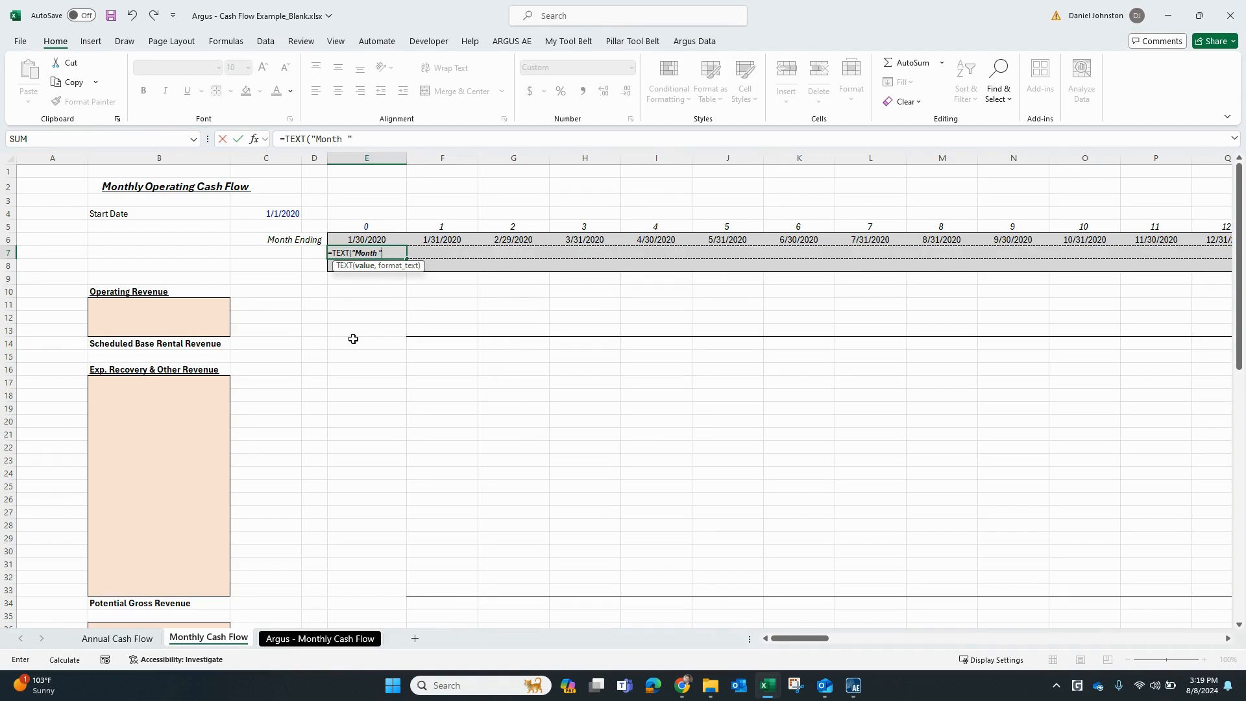
text( ",))
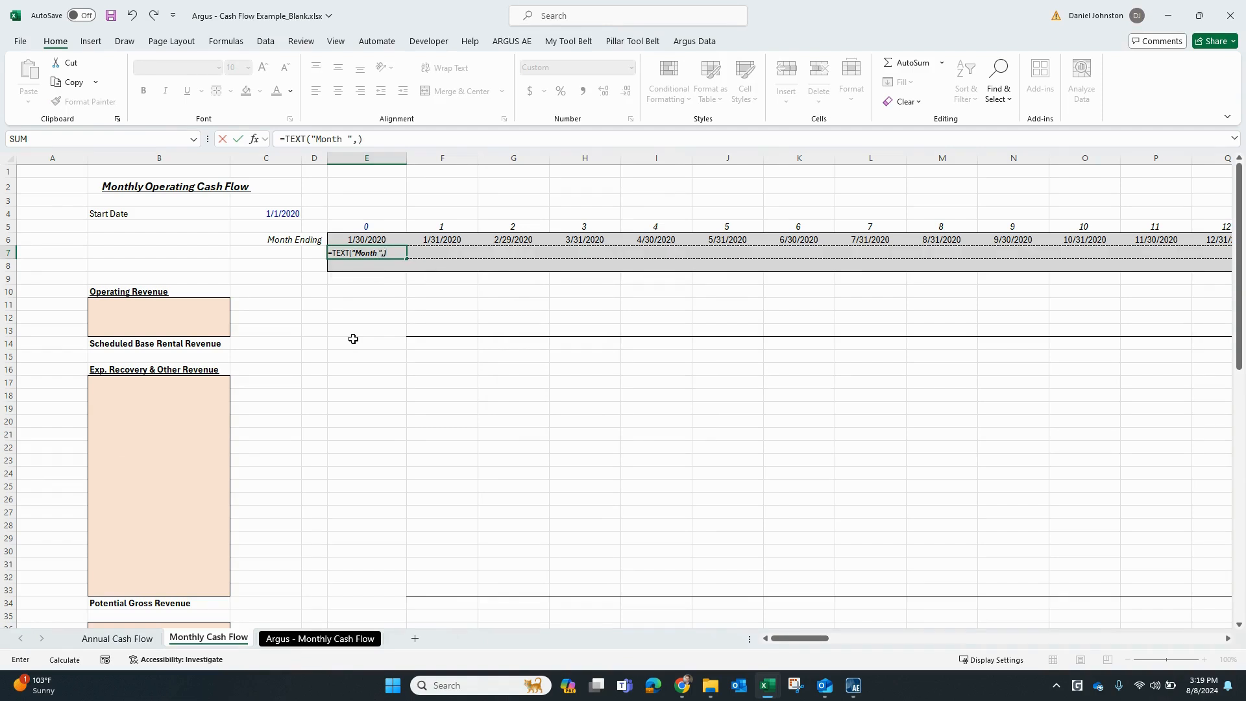
text(&)
key(Up)
key(Up)
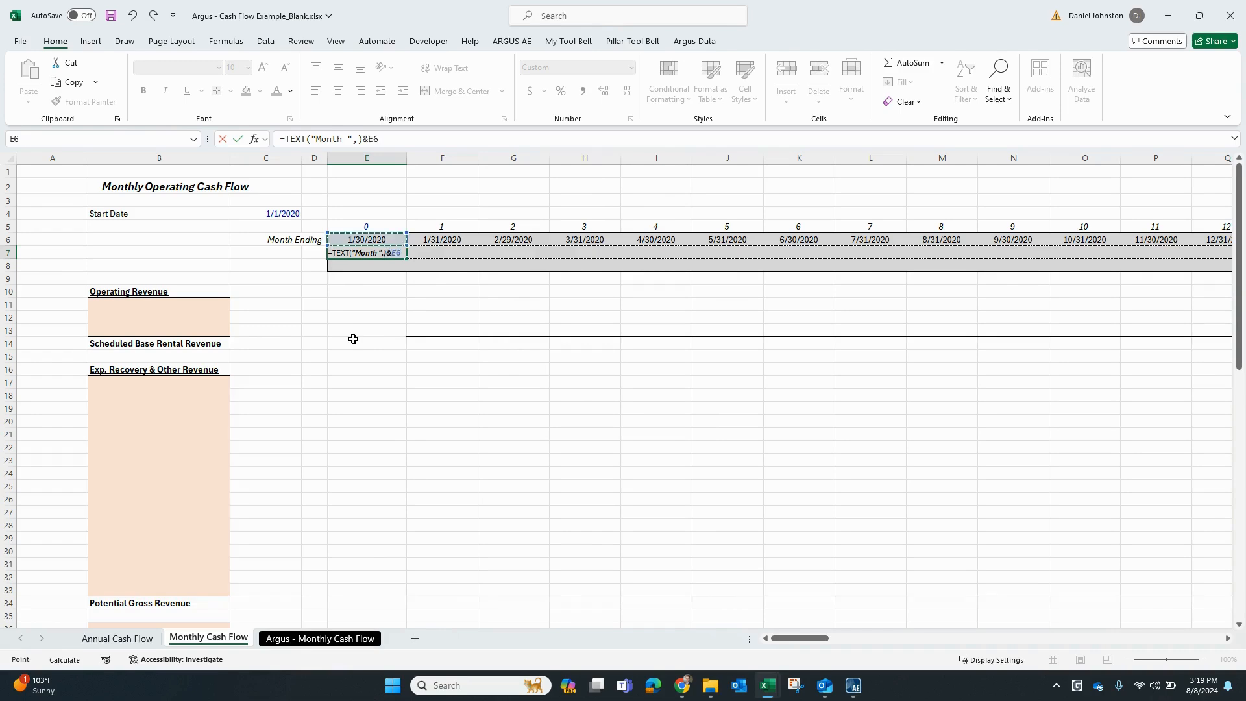
key(ctrl+Return)
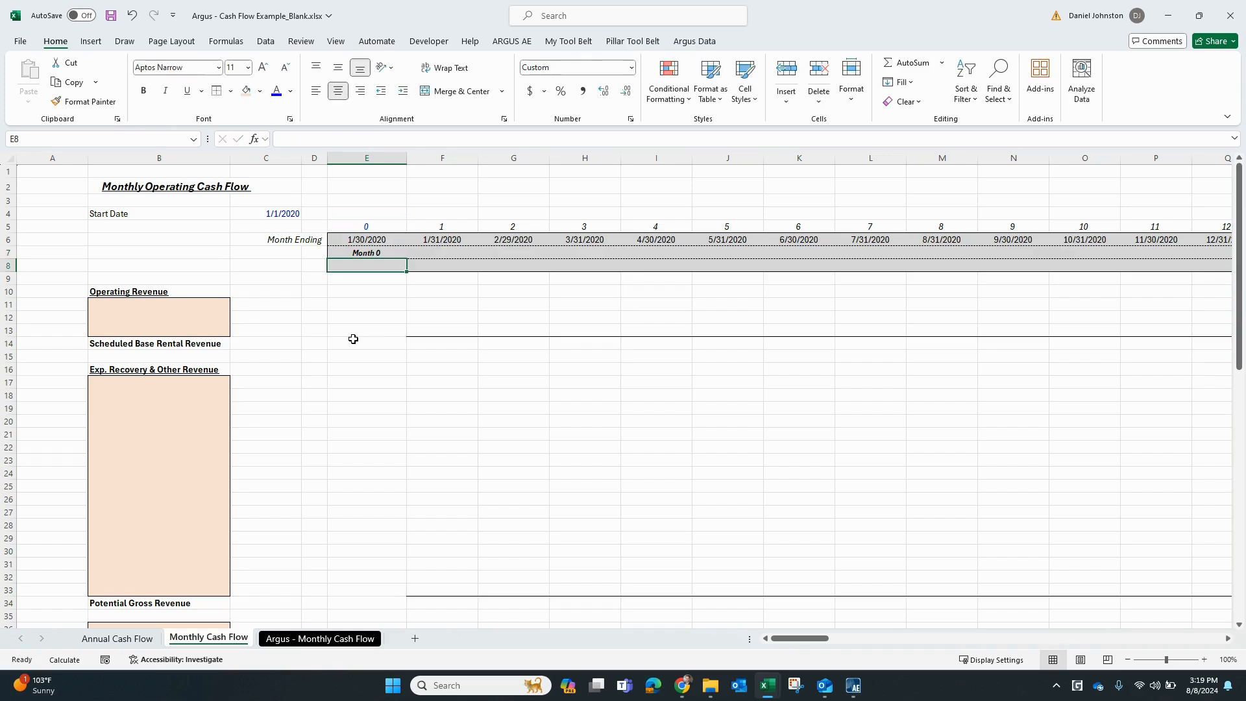
key(ctrl+c)
key(ctrl+shift+Right)
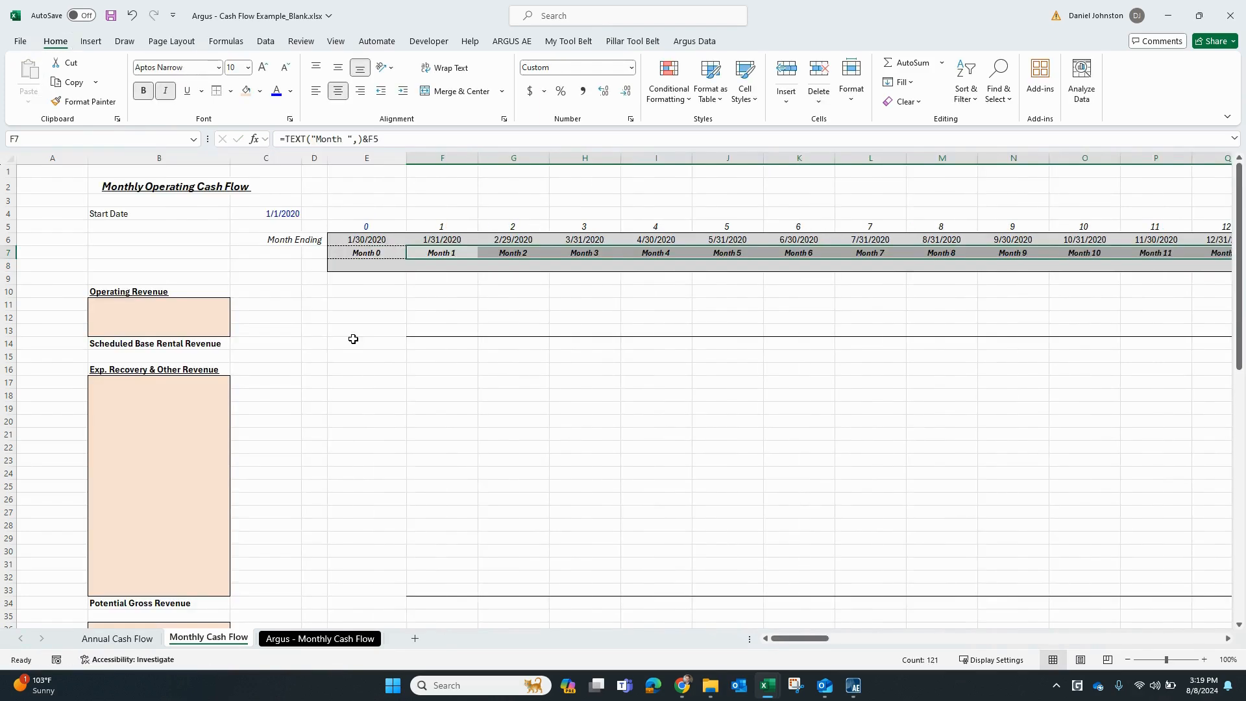
Step: Enter =ROUNDUP(E5/12,0) in E8 to calculate the year number for period 0
click(365, 264)
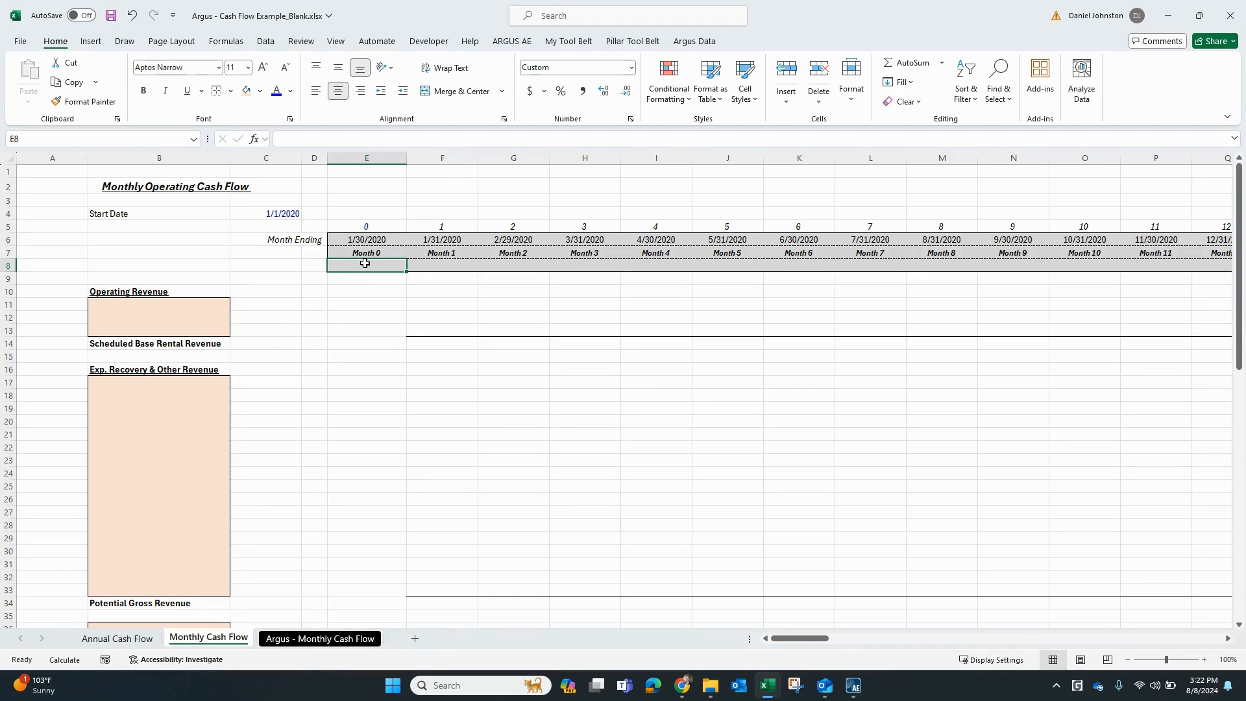
text(=round)
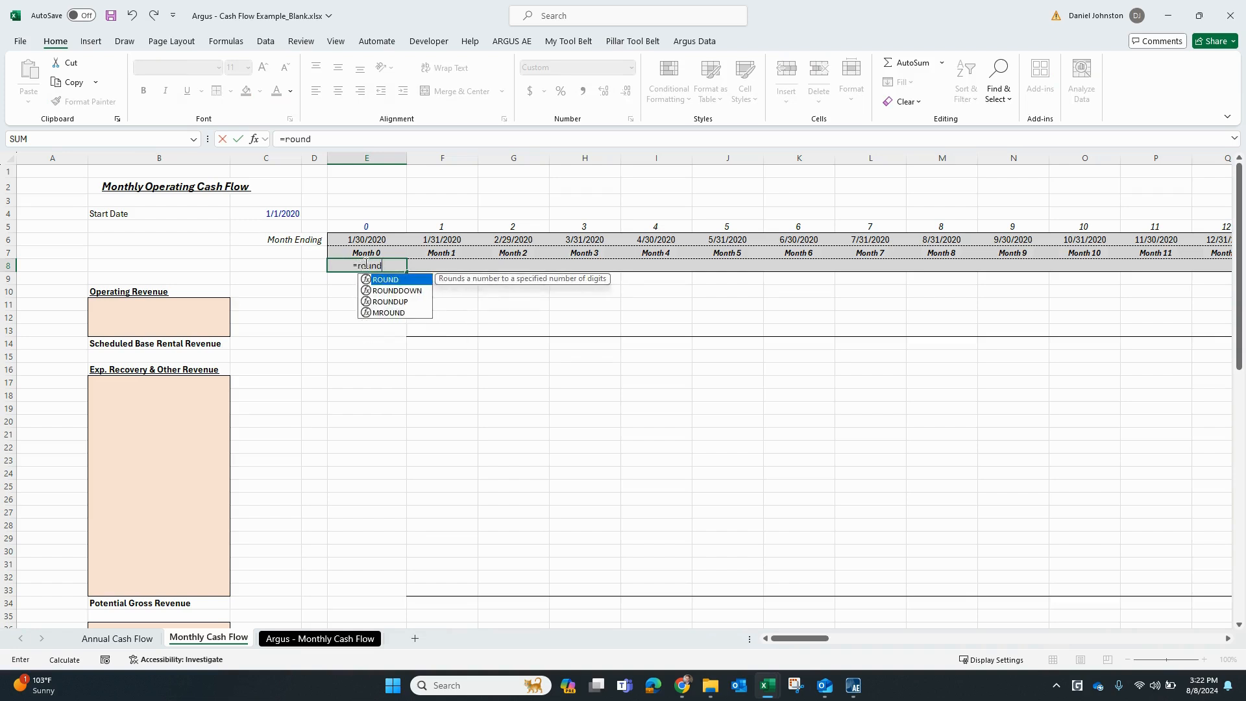
text(up)
key(Tab)
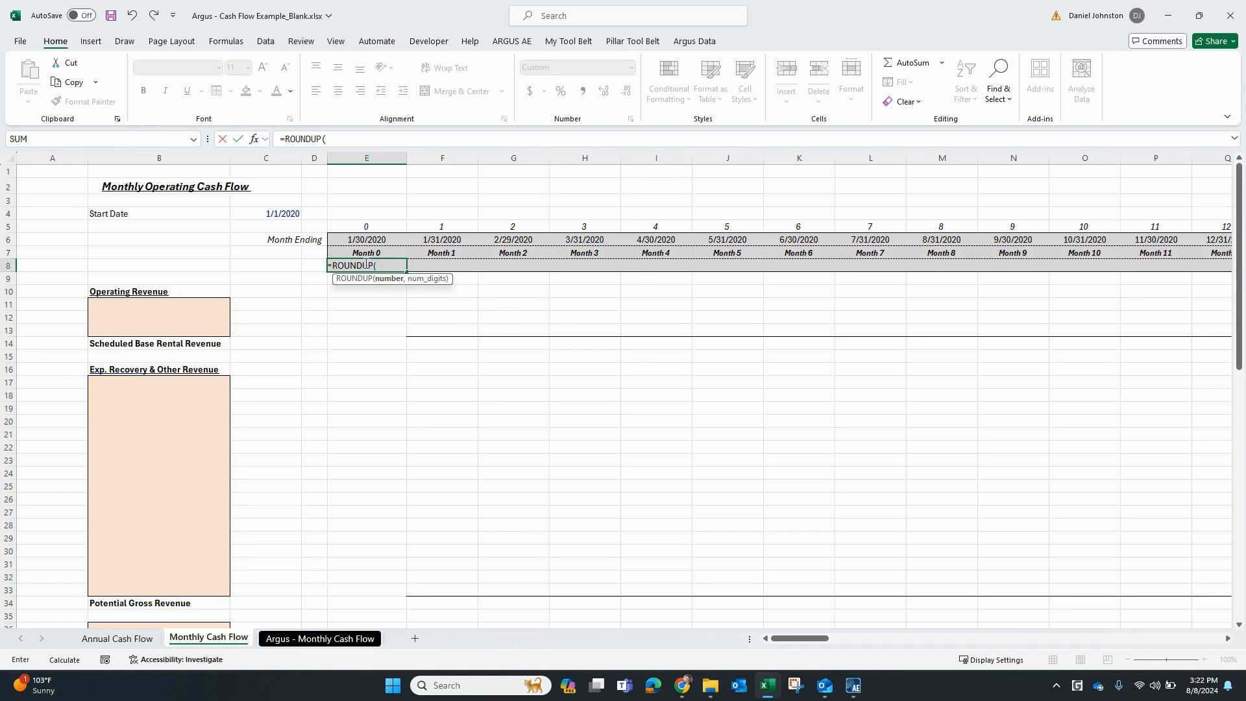
key(Up)
key(Up)
key(Up)
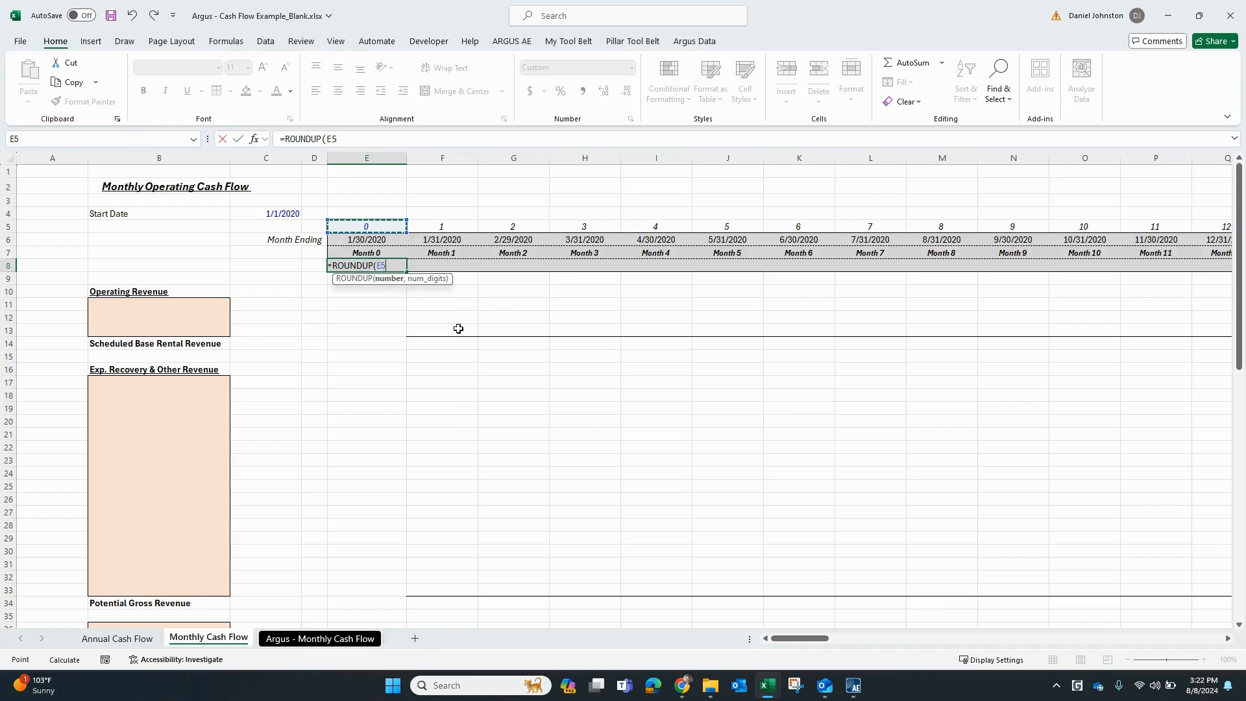
text(/12,)
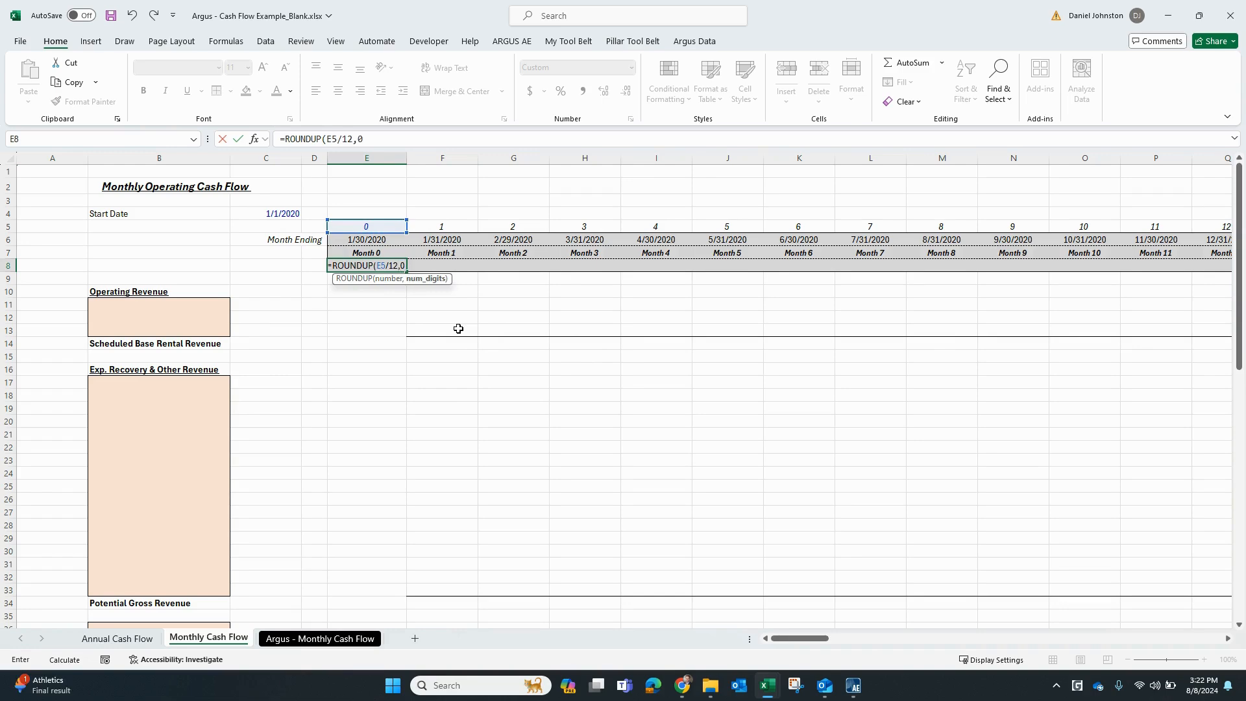
text(0))
key(Return)
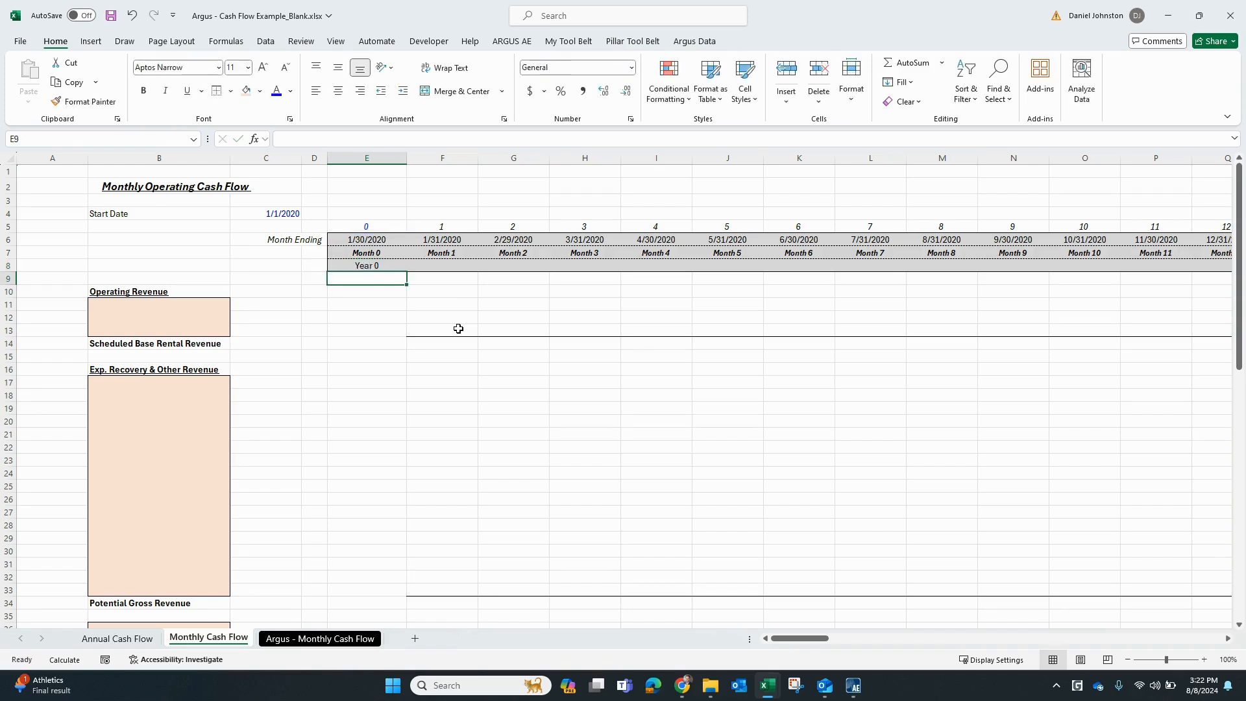
Step: Check the custom "Year "0 number format applied to the year label in E8
key(Up)
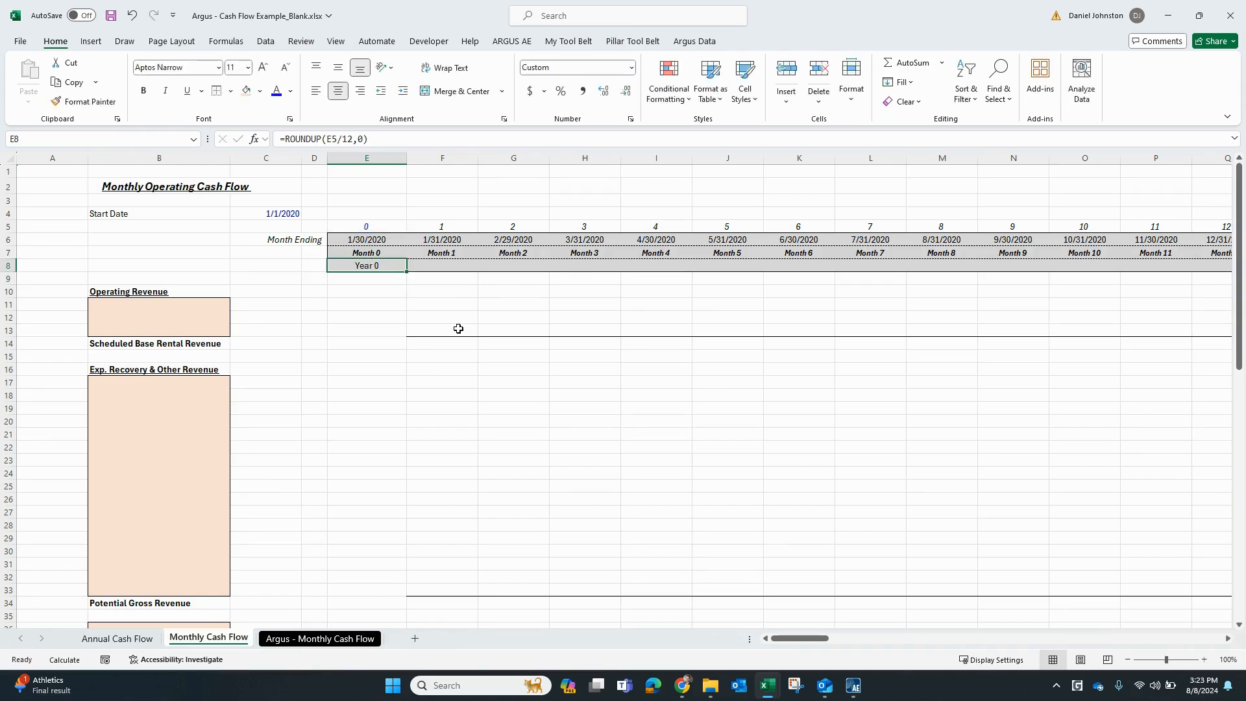
key(ctrl+1)
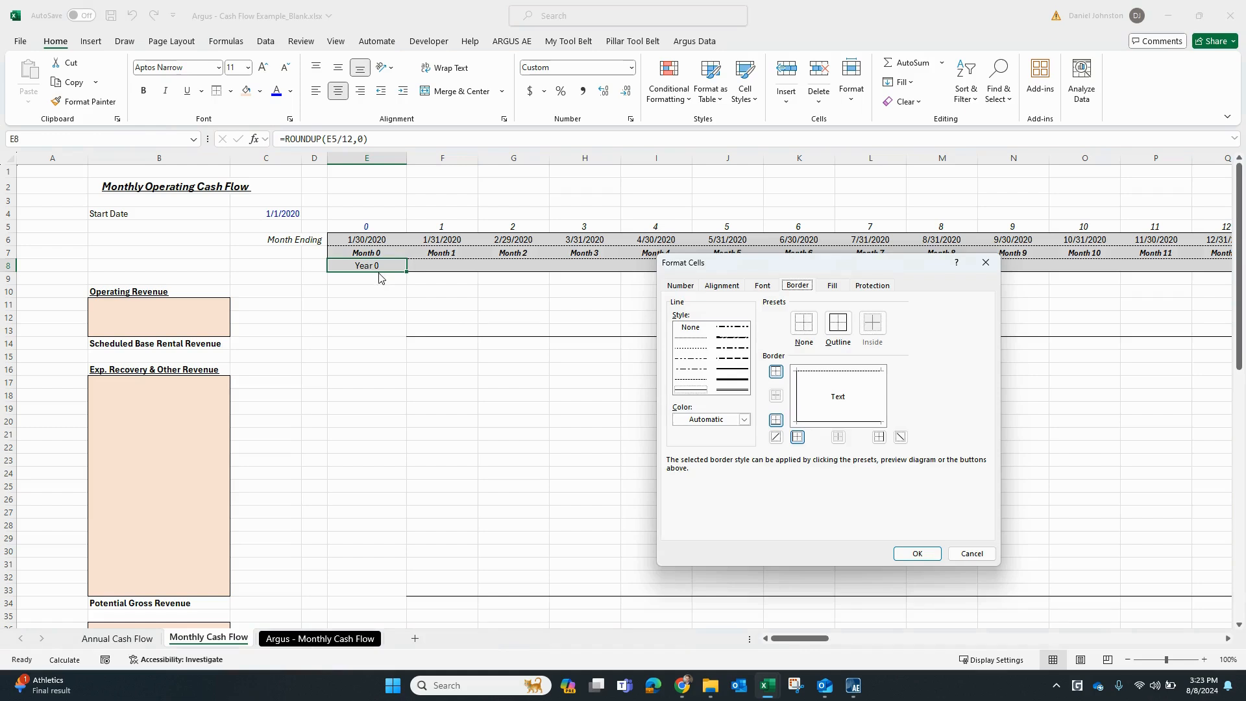
click(678, 286)
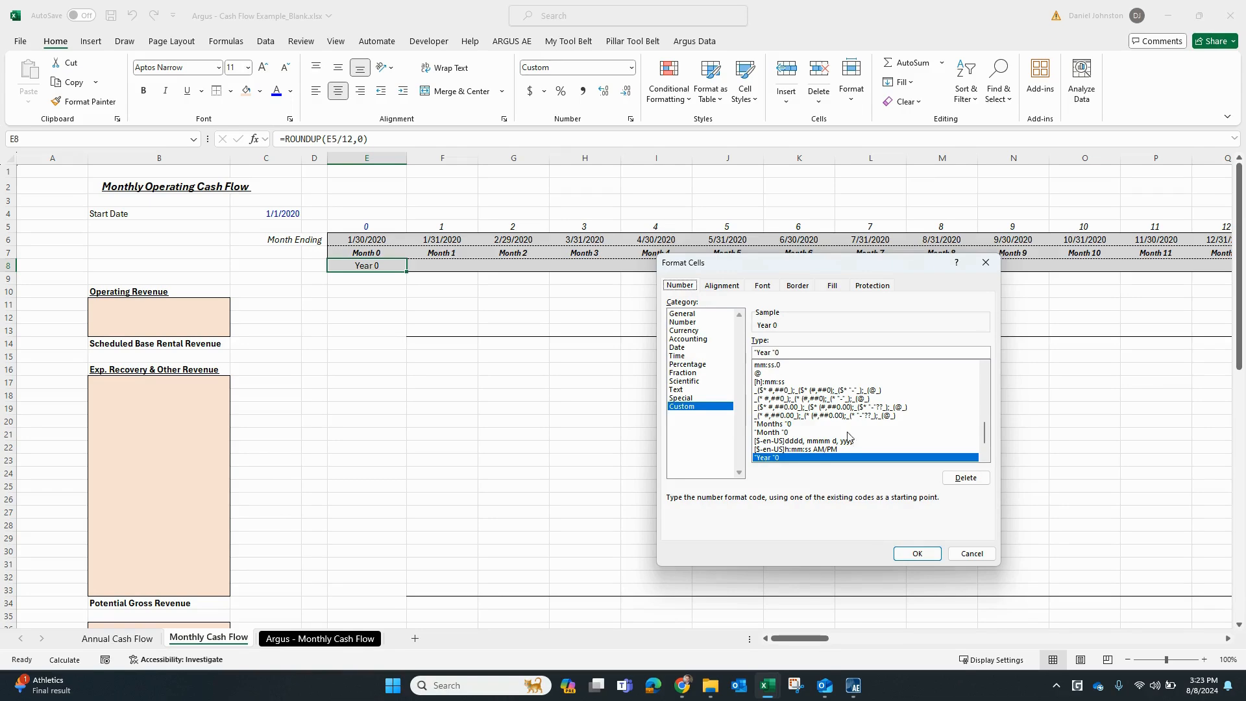
click(917, 554)
Step: Copy the E8 year formula across the rest of row 8, from F8 through period 121 in column DV
click(418, 295)
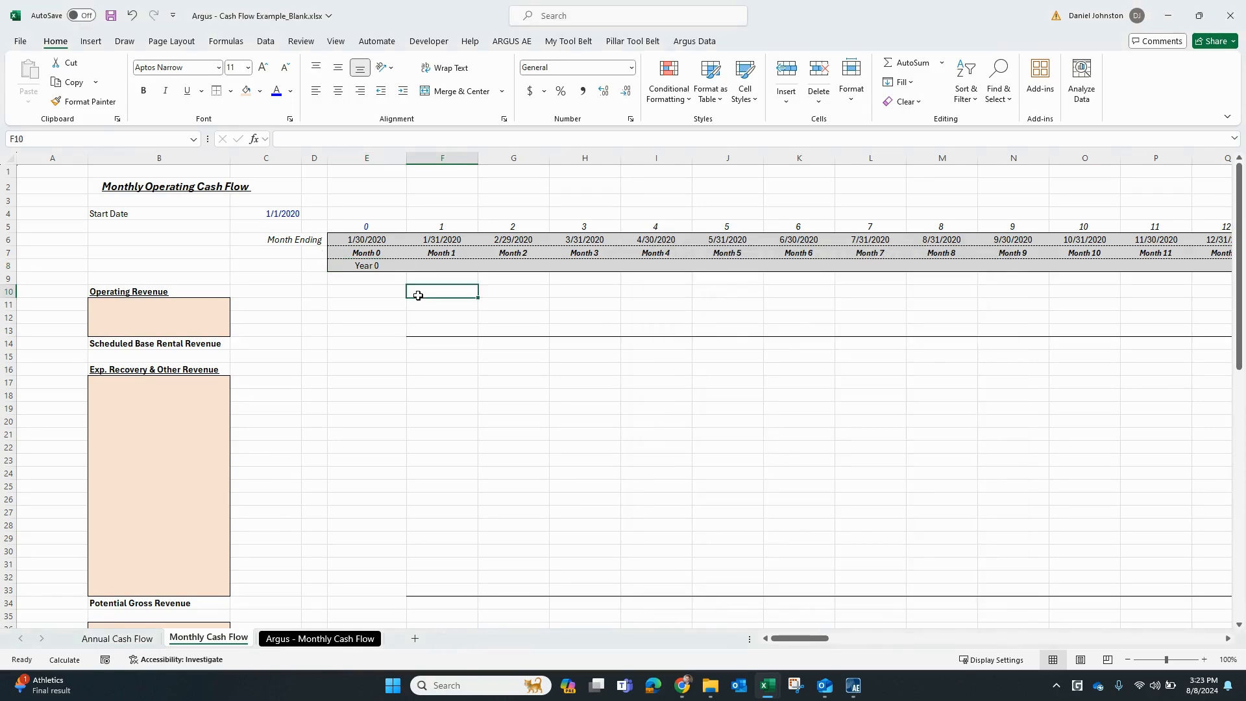
key(Left)
key(Up)
key(Up)
key(ctrl+c)
key(Right)
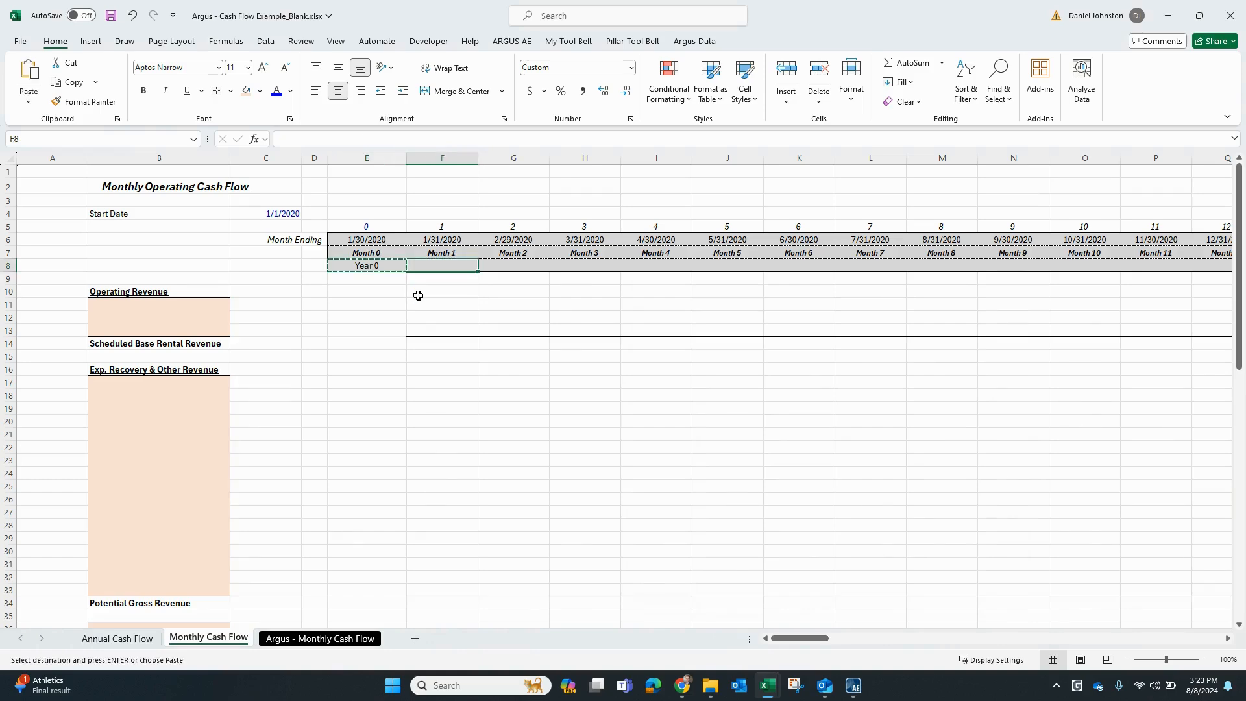
key(ctrl+shift+Right)
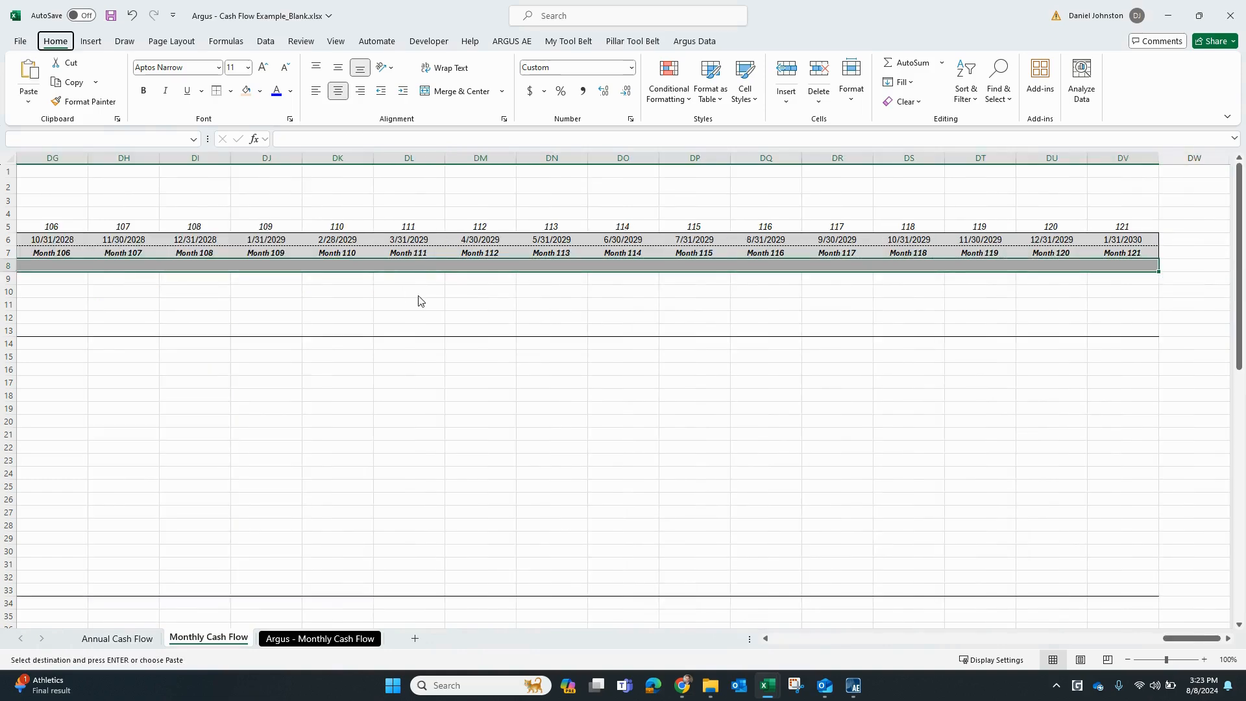
key(Return)
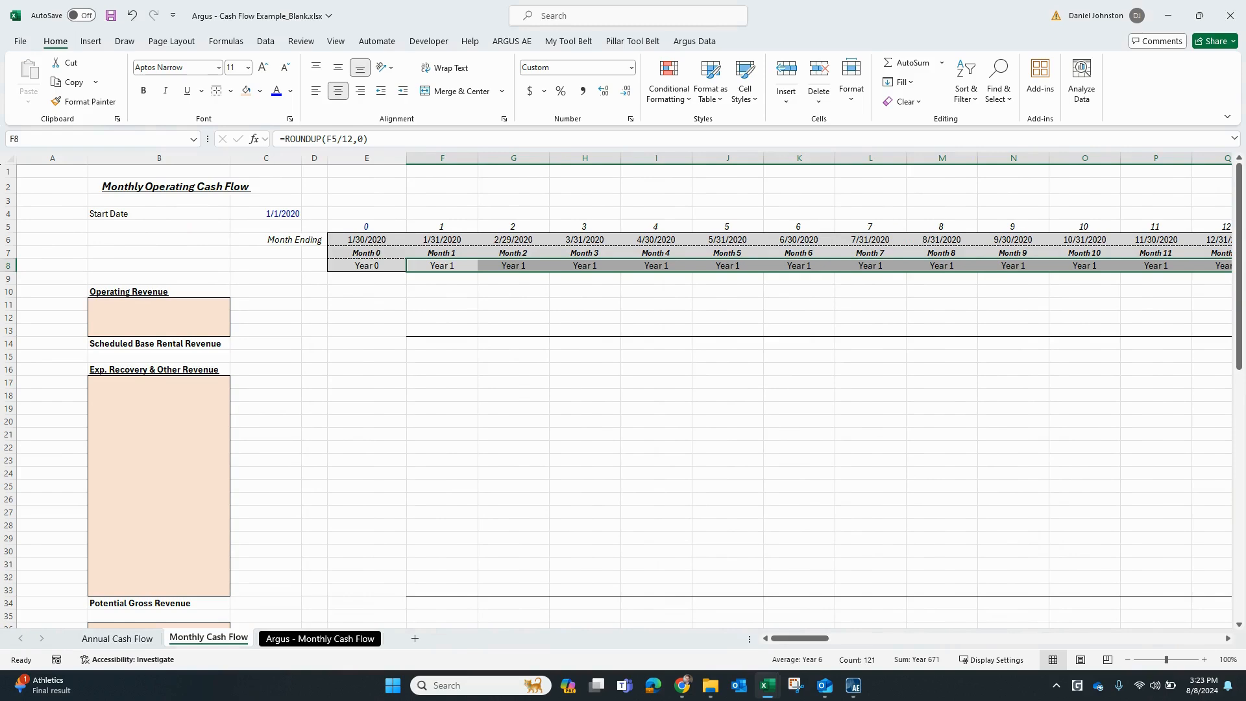
Step: Review the year labels in row 8 from month 1 through month 21, including the change of year after month 12
key(Home)
click(431, 267)
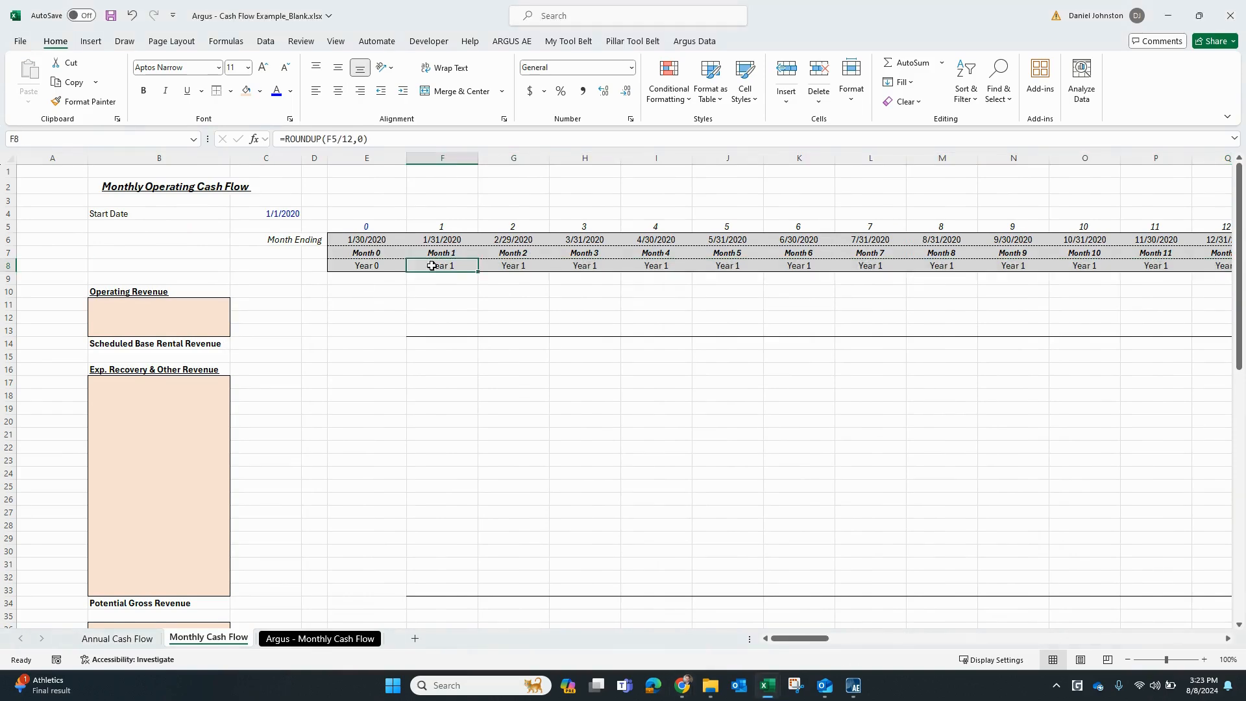
key(Right)
key(Right)
key(Right)
key(Right)
key(Right)
key(Right)
key(Right)
key(Right)
key(Right)
key(Right)
key(Right)
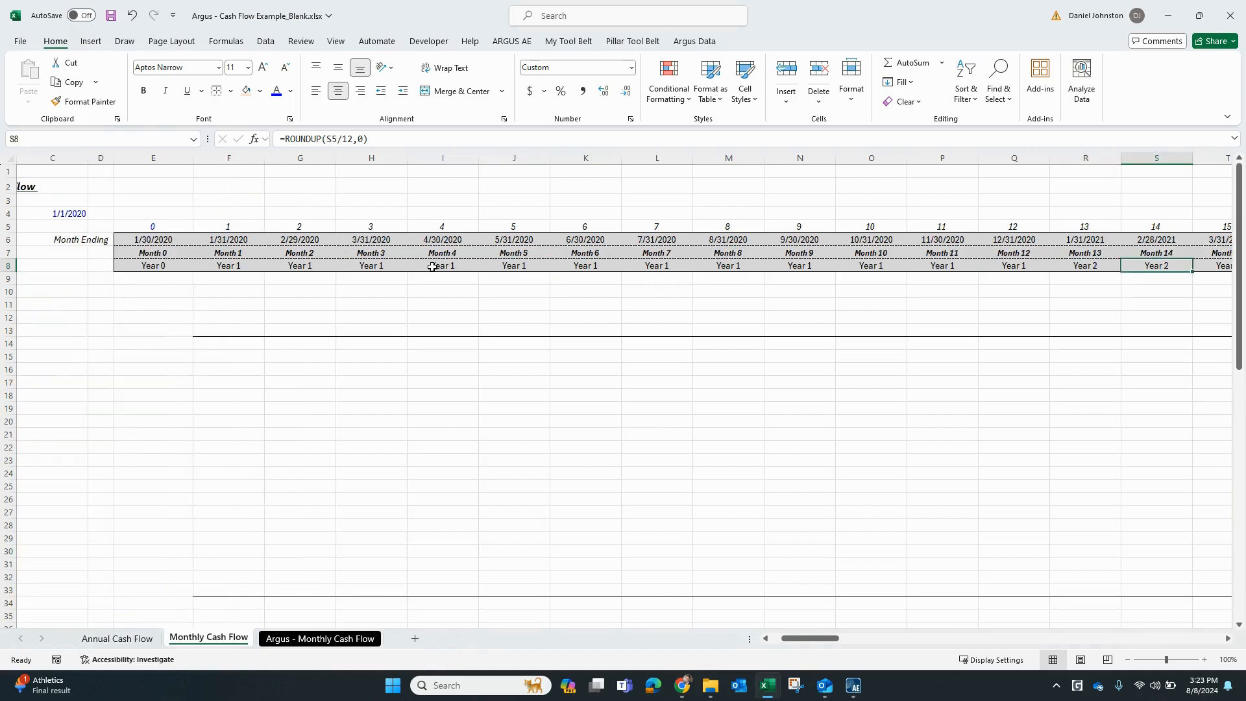
key(Right)
key(Right)
key(Right)
key(Right)
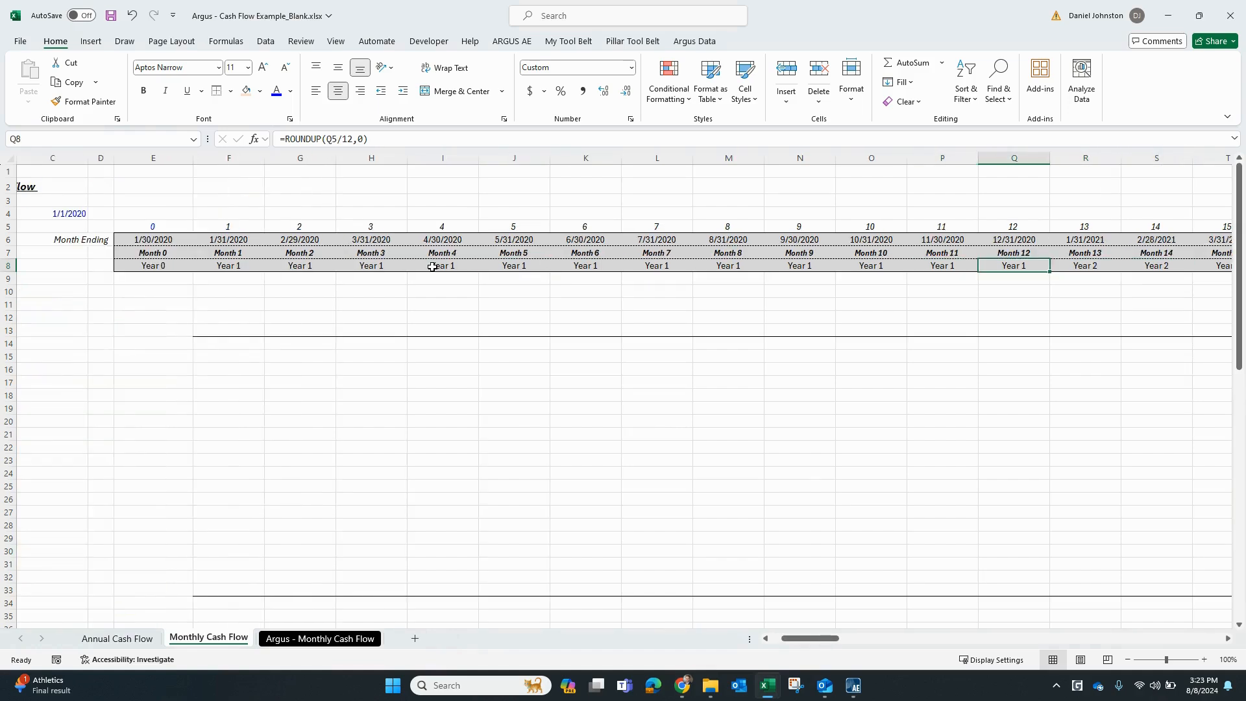
key(Right)
key(Right)
key(Right)
key(Right)
key(Right)
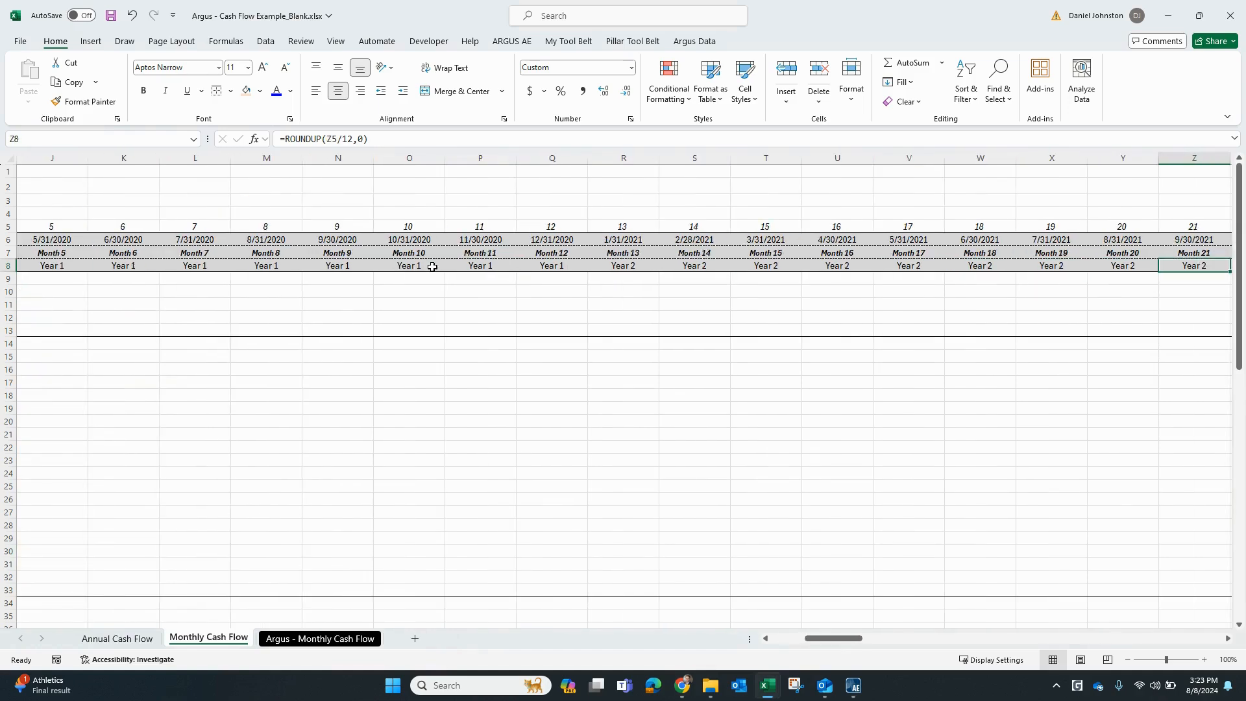
key(Home)
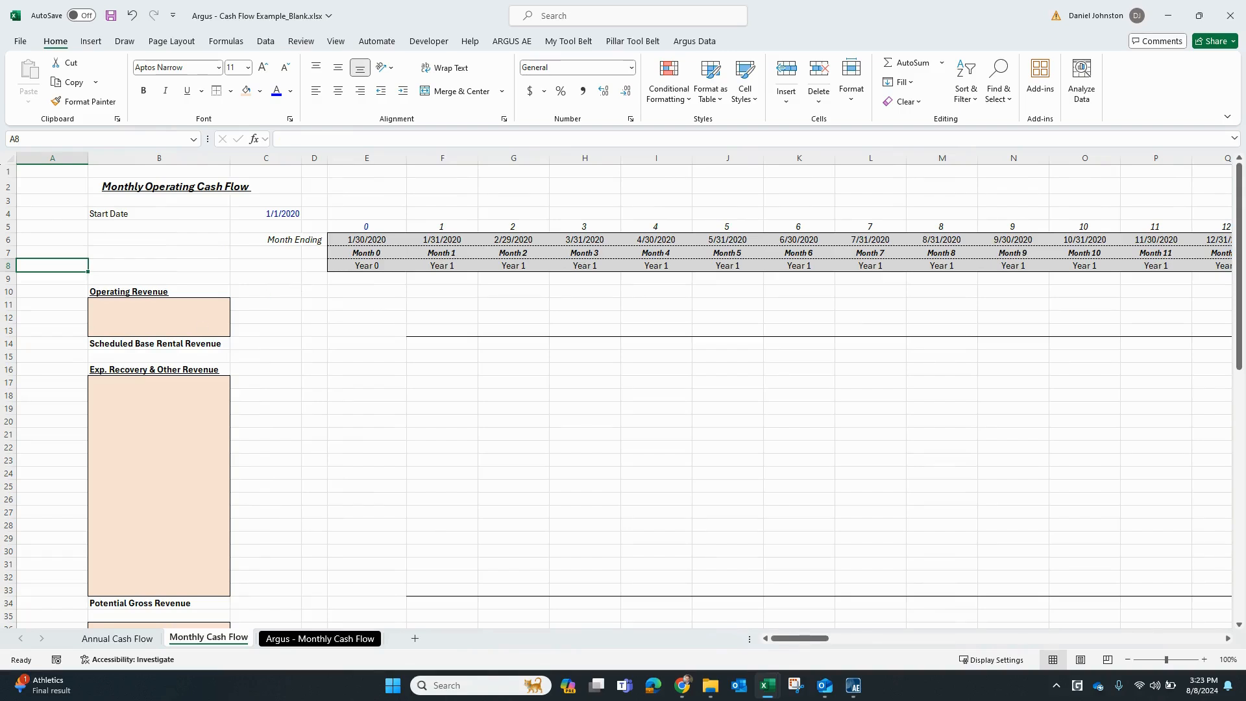
key(alt+Tab)
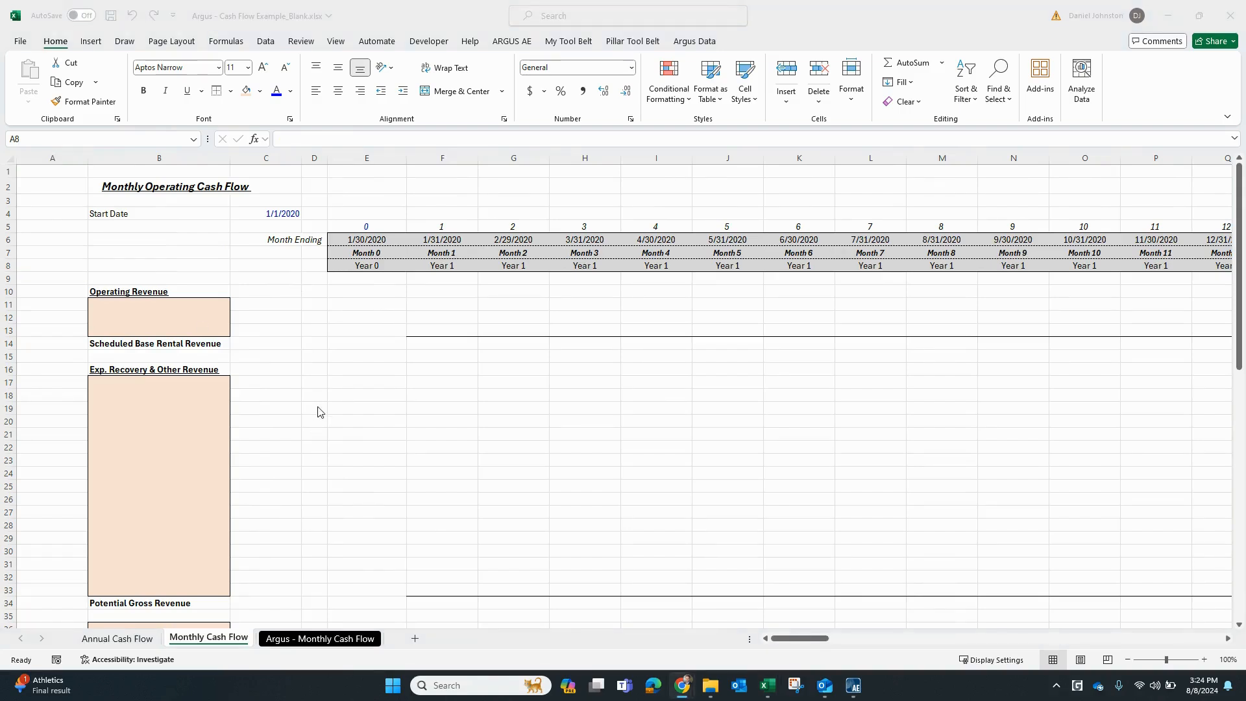
key(alt+Tab)
click(308, 438)
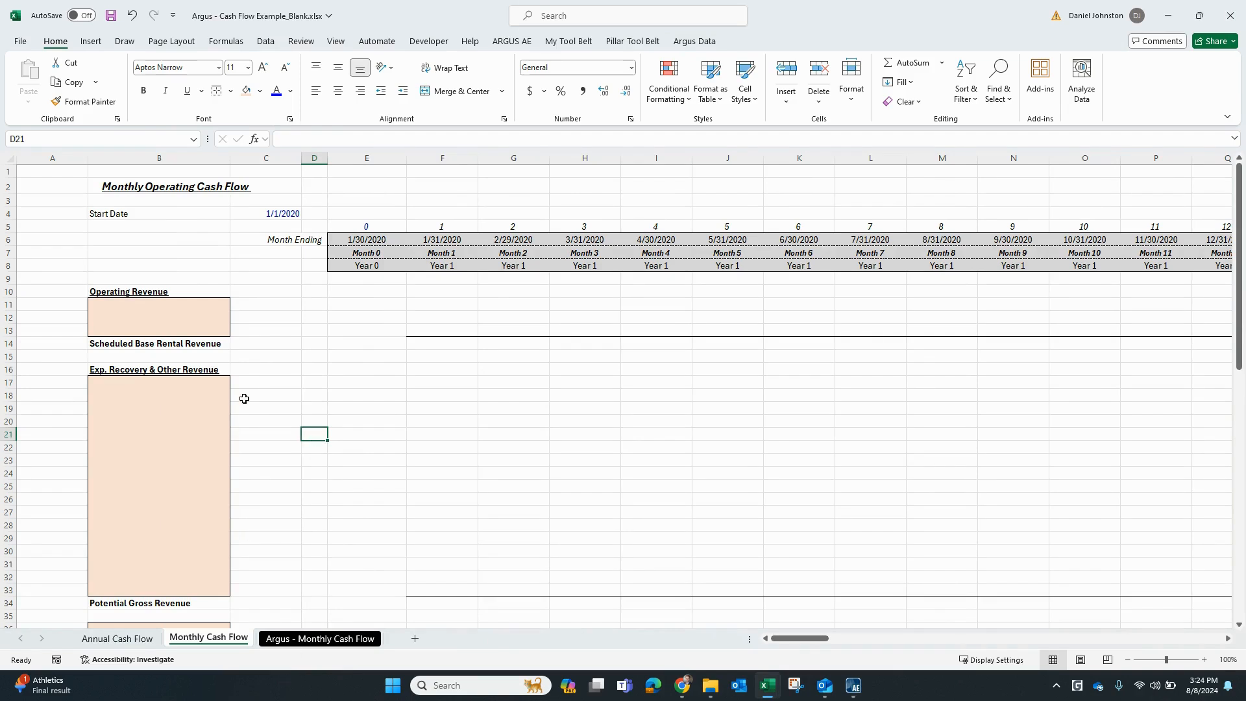
click(118, 301)
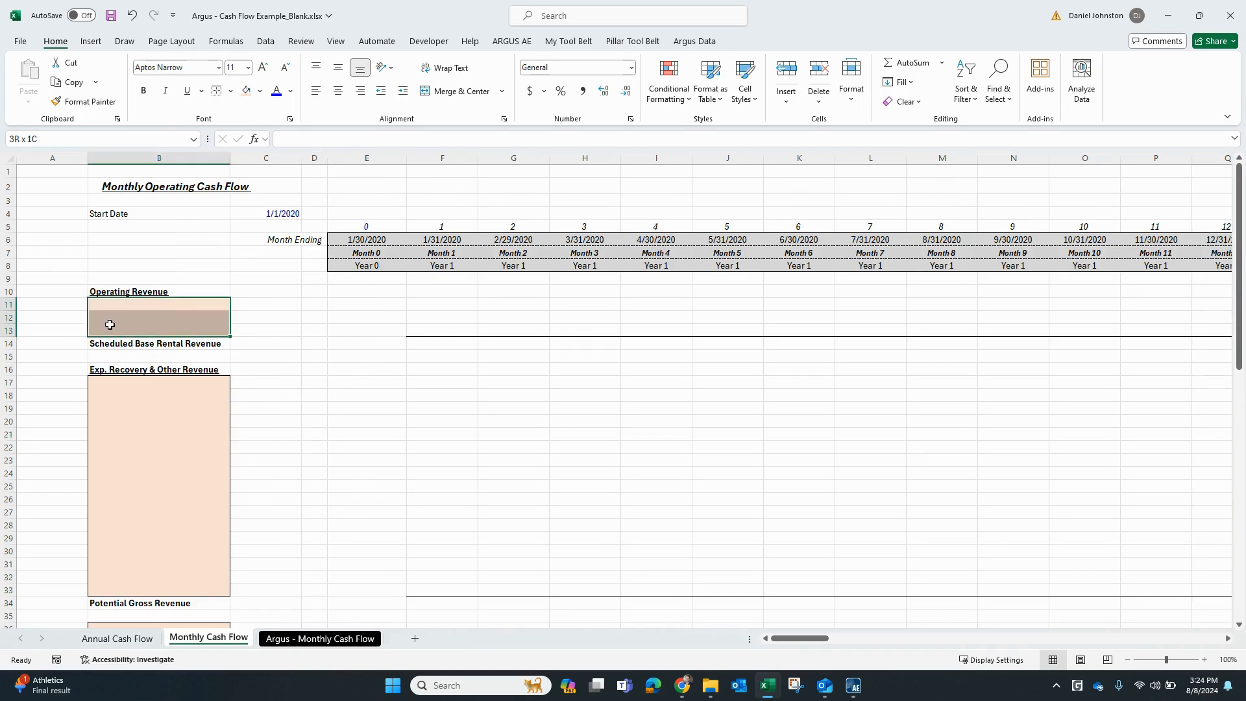
click(459, 316)
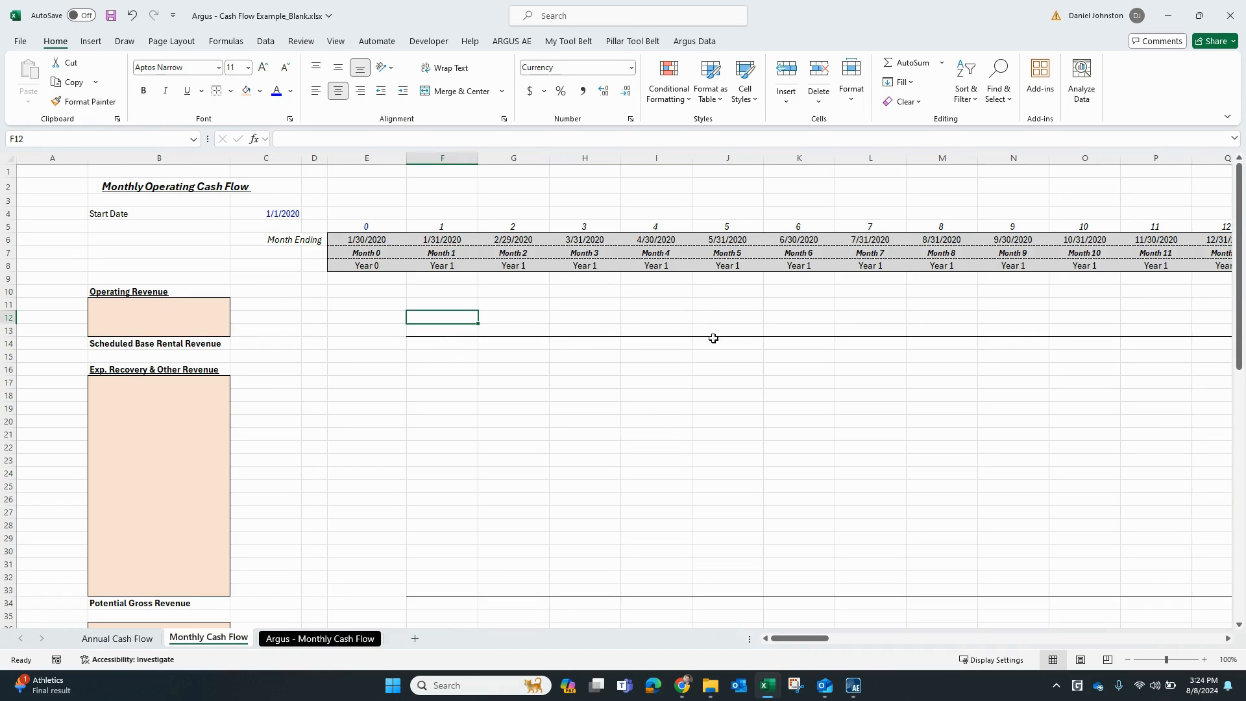
Step: Examine the revenue line item names on the Argus - Monthly Cash Flow sheet and return to Monthly Cash Flow
click(359, 642)
click(111, 417)
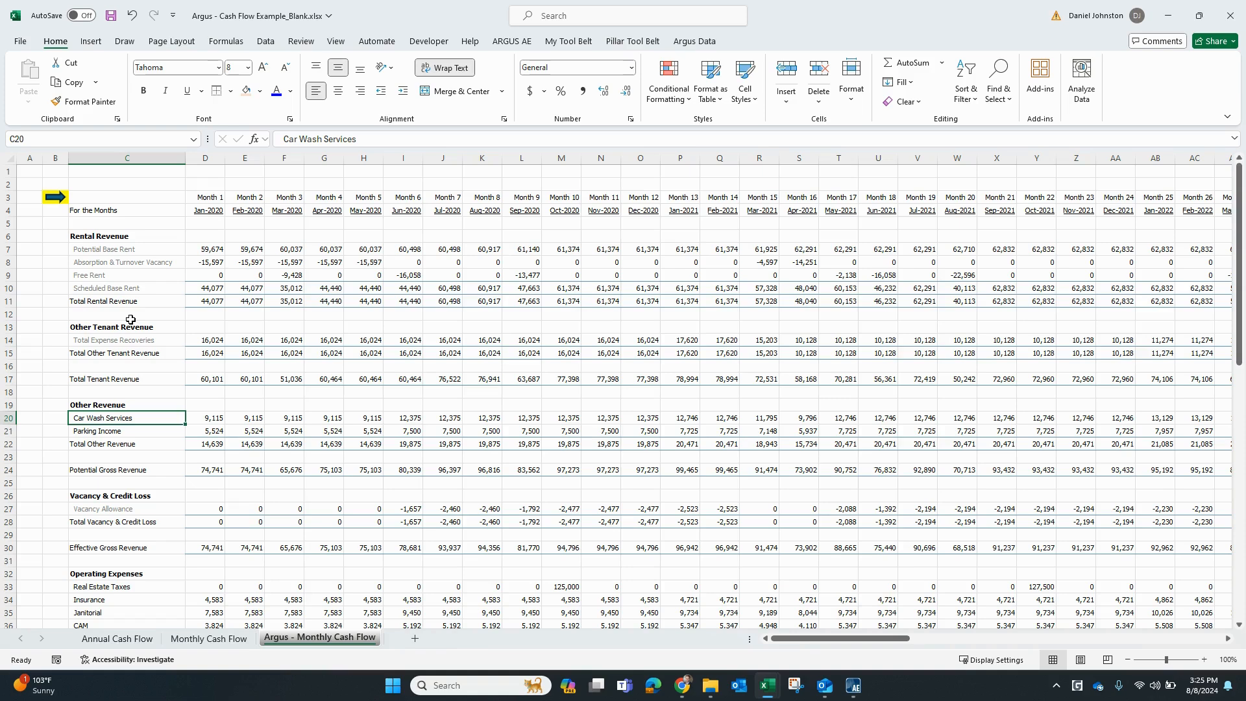
click(110, 254)
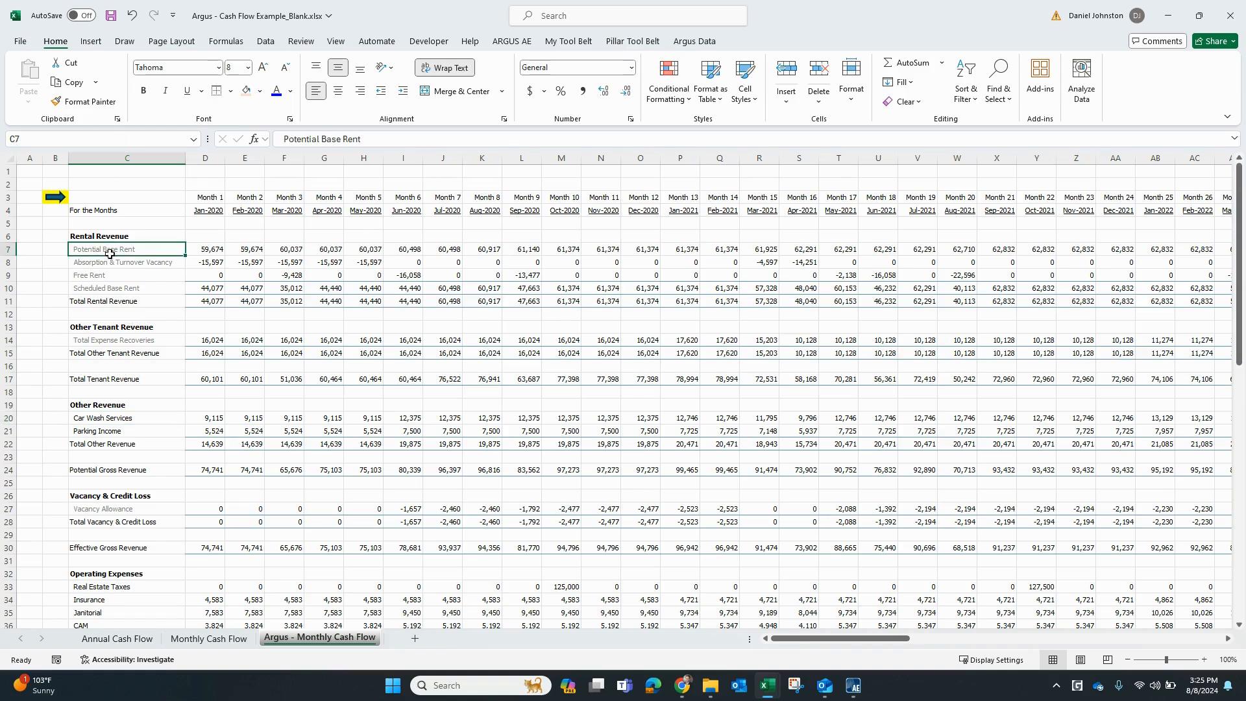
drag(109, 253, 115, 285)
click(117, 252)
click(231, 640)
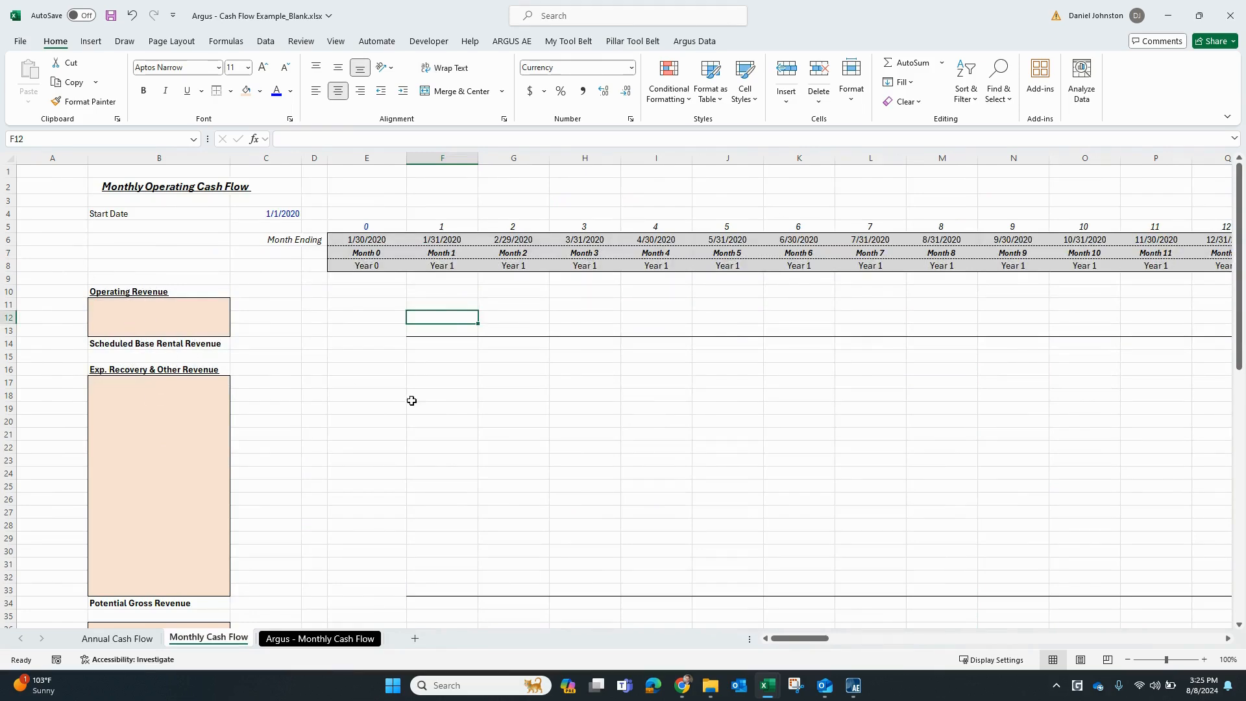
Step: Copy Potential Base Rent, Absorption & Turnover Vacancy and Free Rent from Argus - Monthly Cash Flow C7:C9 as values into Monthly Cash Flow B11:B13
click(311, 639)
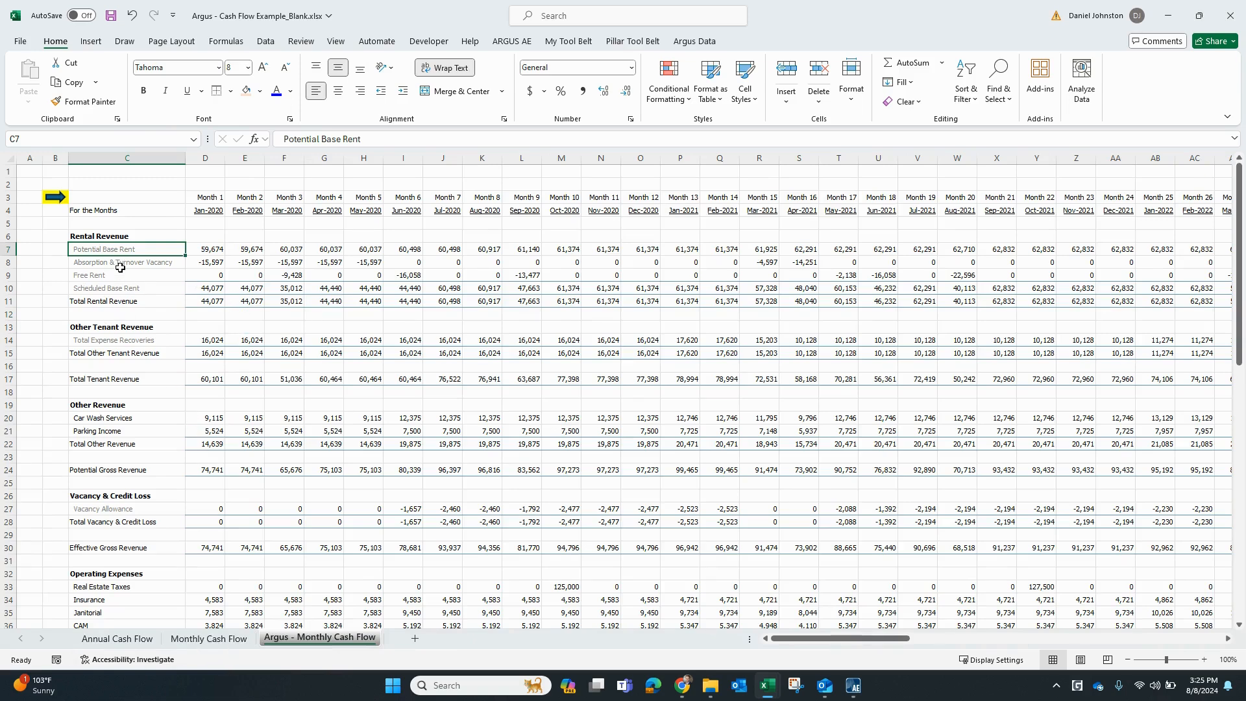
drag(134, 249, 137, 274)
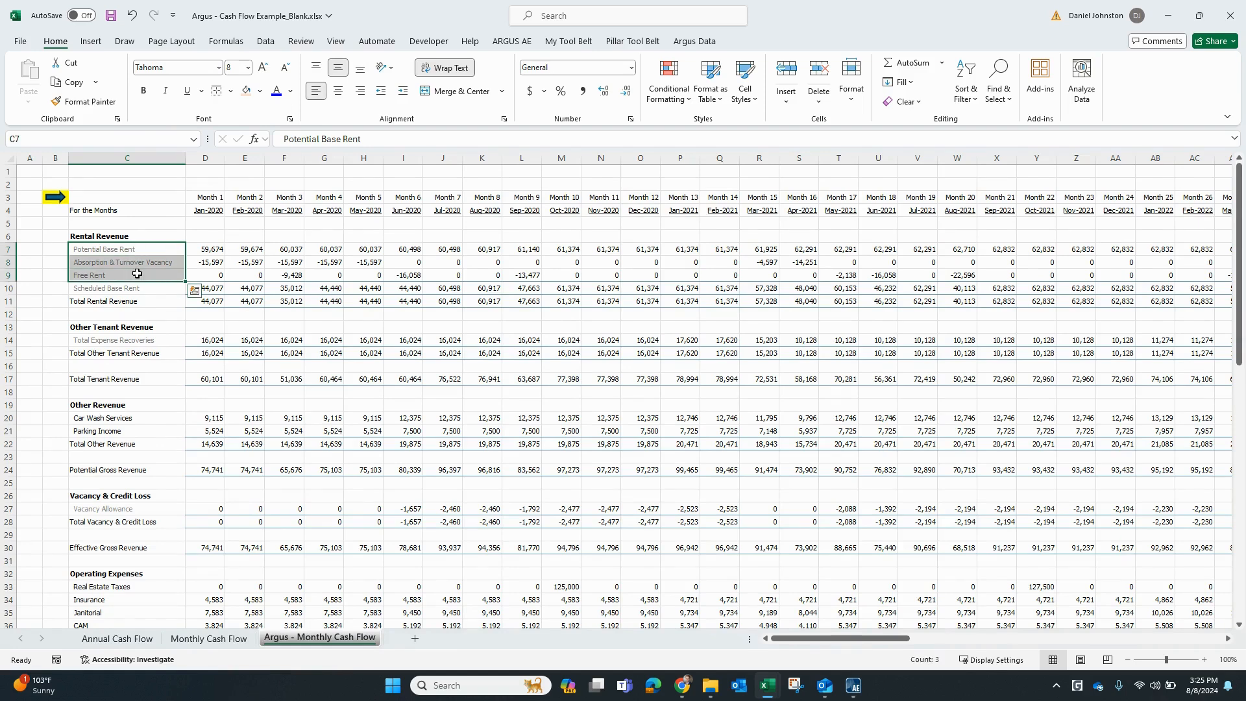
key(ctrl+c)
click(209, 638)
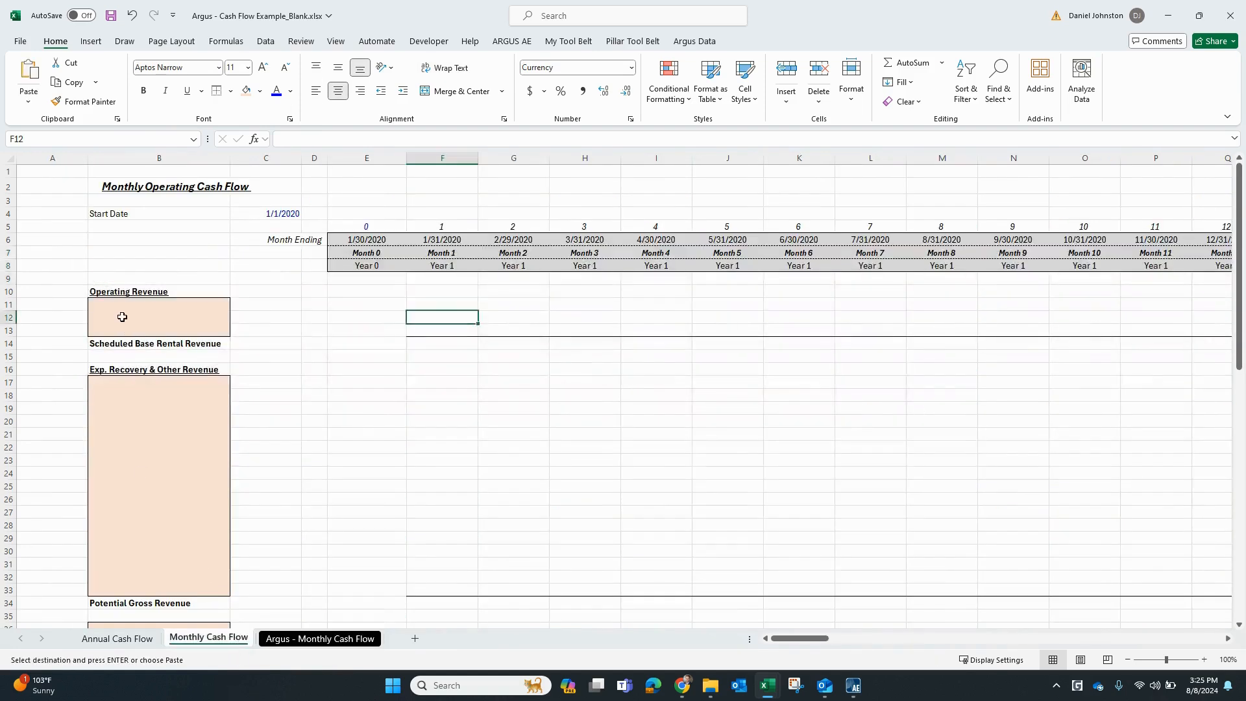
click(123, 304)
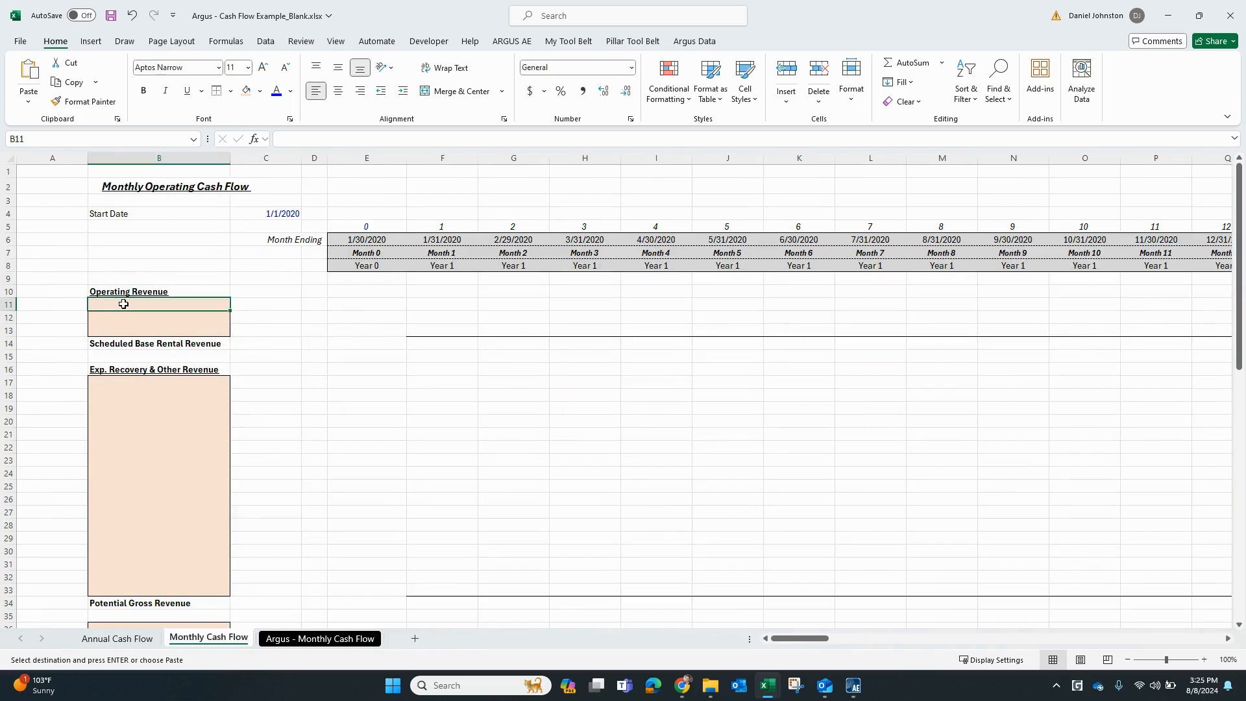
key(alt)
key(h)
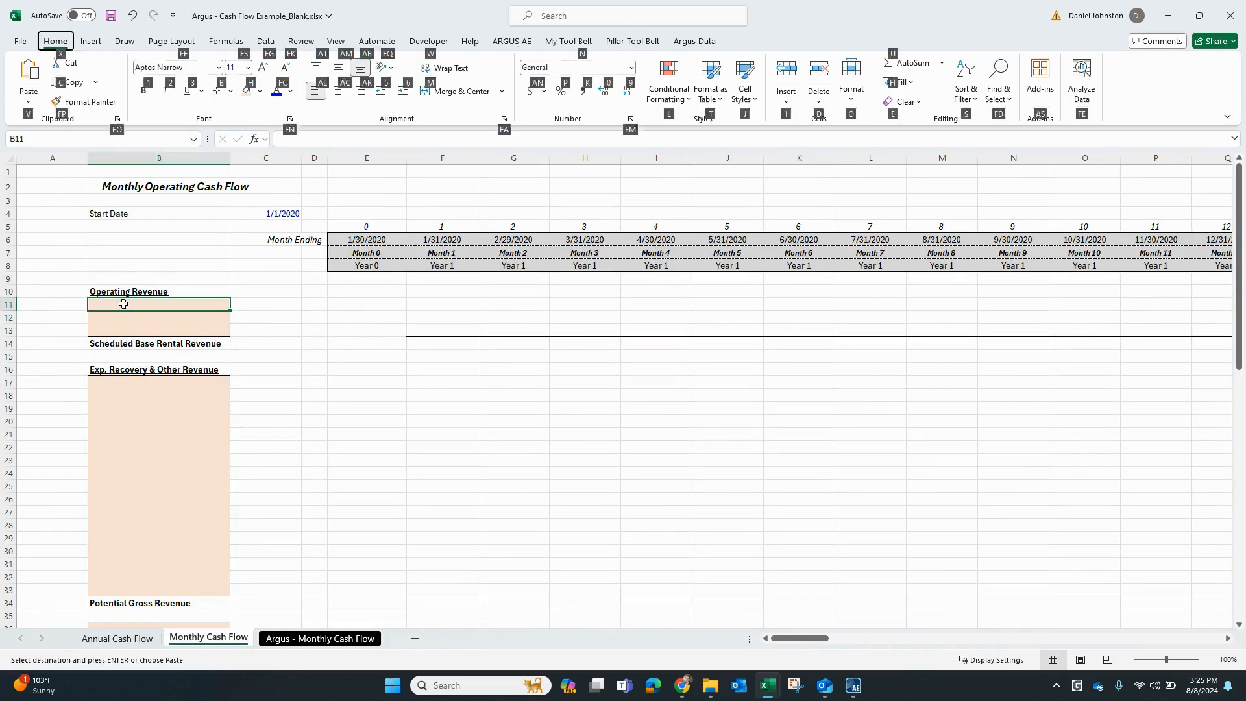
key(v)
key(v)
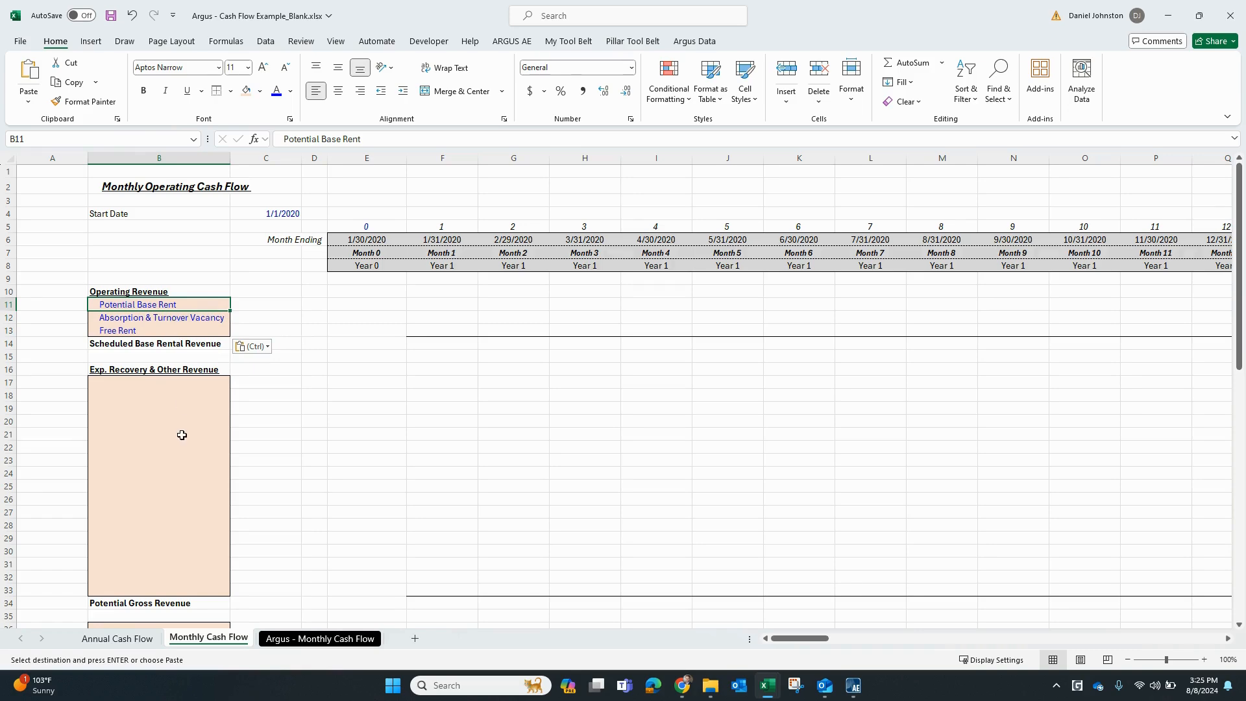
Step: Look over the line item blocks for recovery and other revenue, vacancy and operating expenses on Monthly Cash Flow
scroll(181, 433, down, 2)
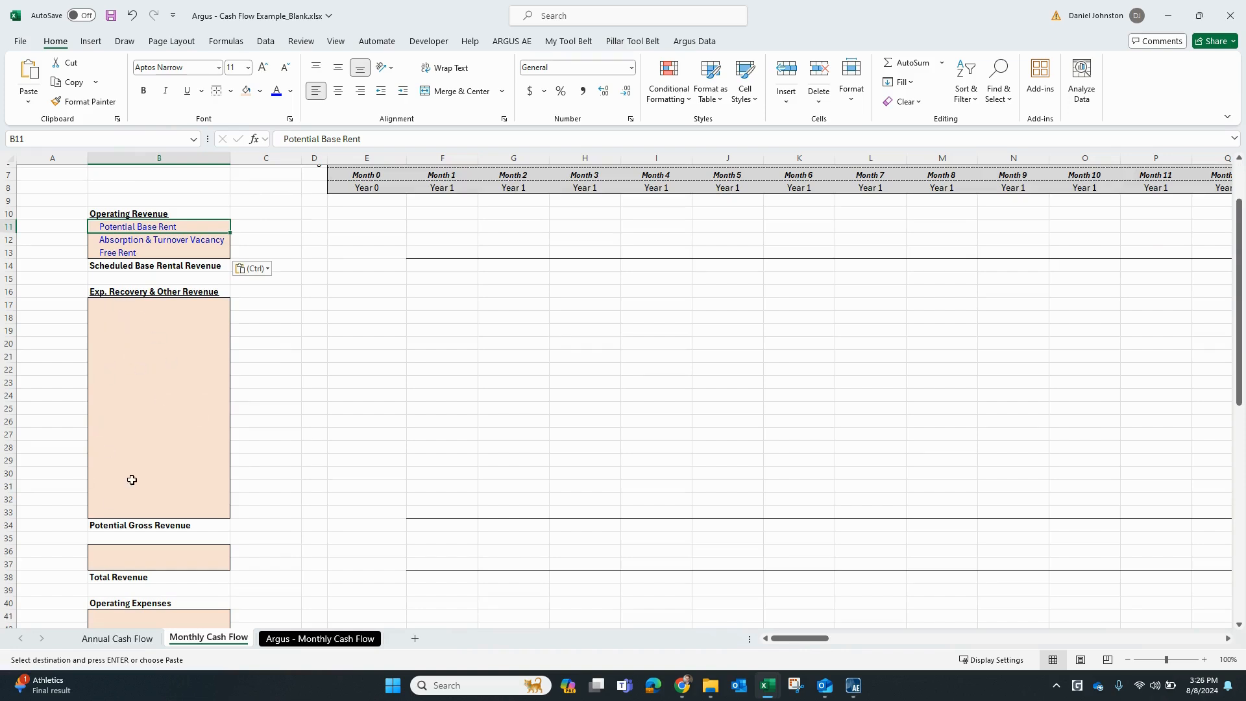
scroll(122, 442, down, 2)
scroll(109, 403, down, 2)
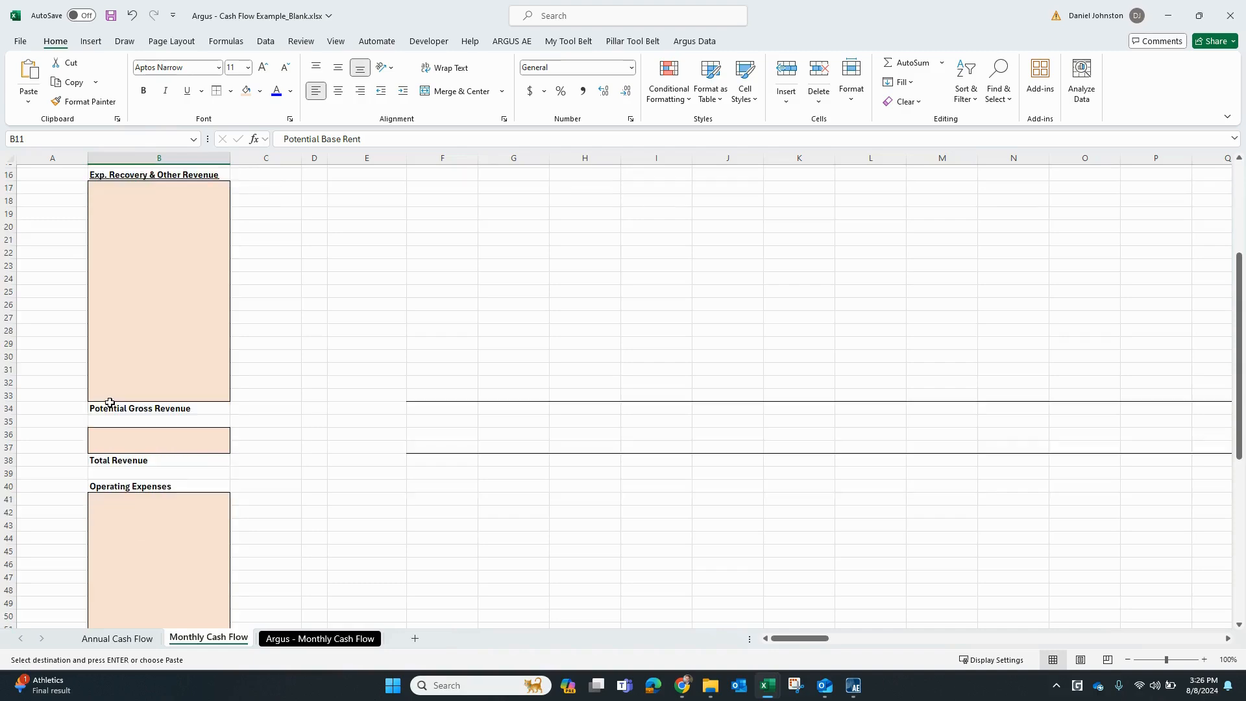
scroll(147, 517, up, 4)
scroll(147, 518, up, 2)
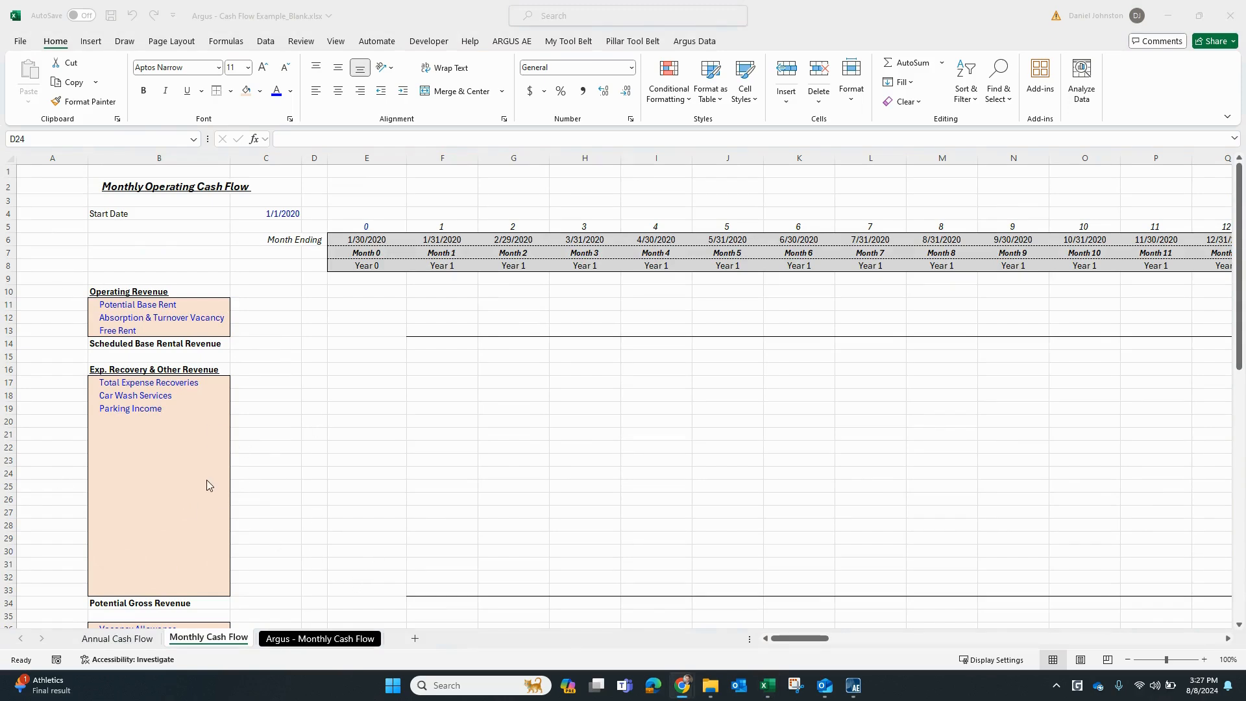
Step: Compare the Exp. Recovery & Other Revenue labels with the revenue and expense line items on Argus - Monthly Cash Flow, and return to Monthly Cash Flow
click(149, 396)
click(156, 384)
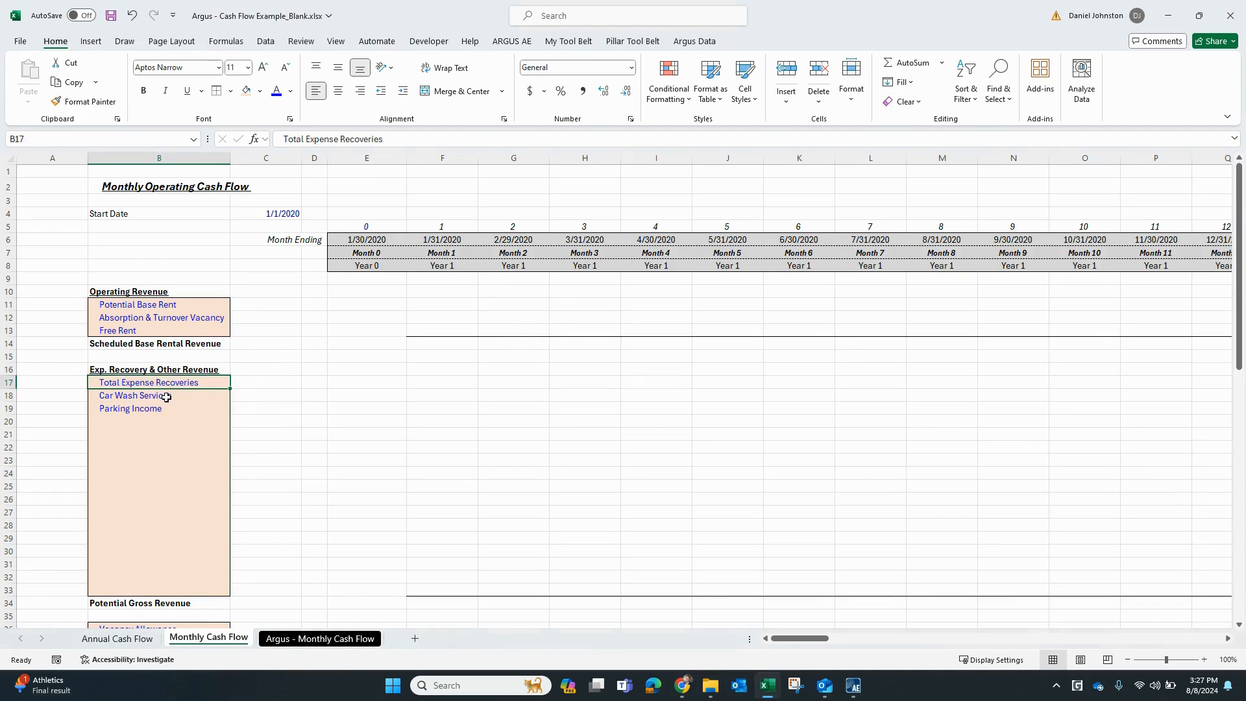
drag(161, 397, 153, 406)
click(320, 639)
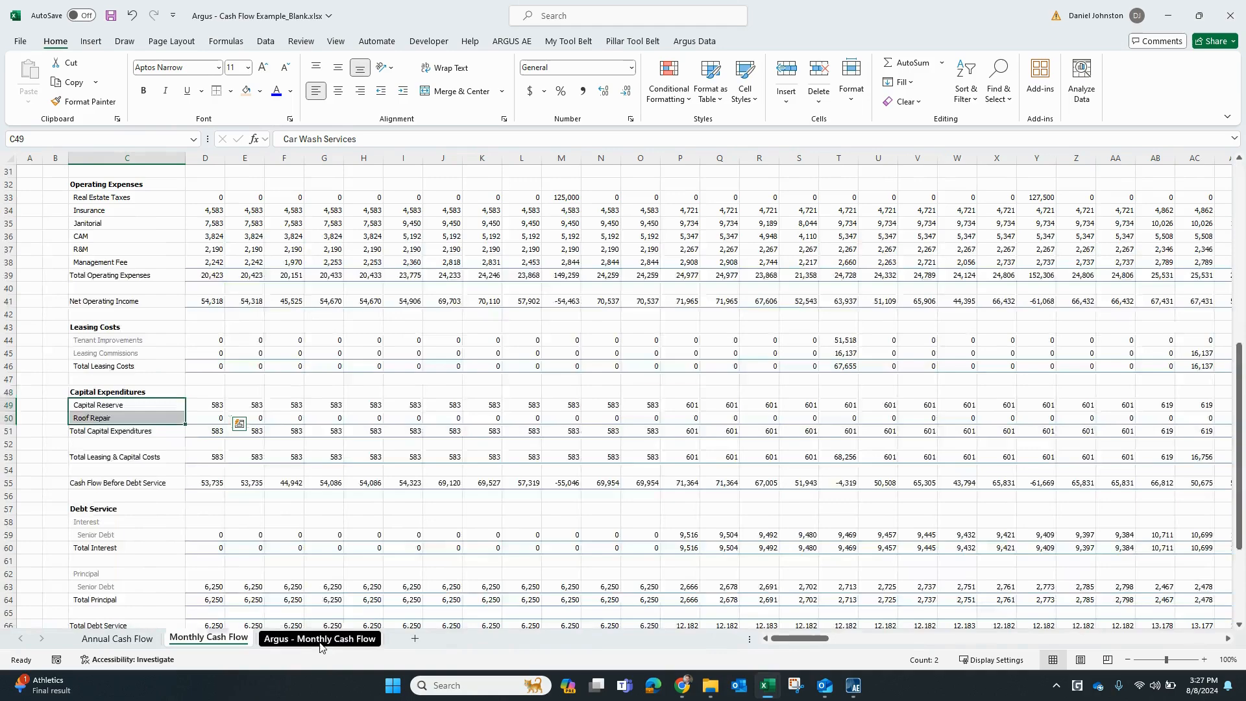
scroll(167, 410, up, 10)
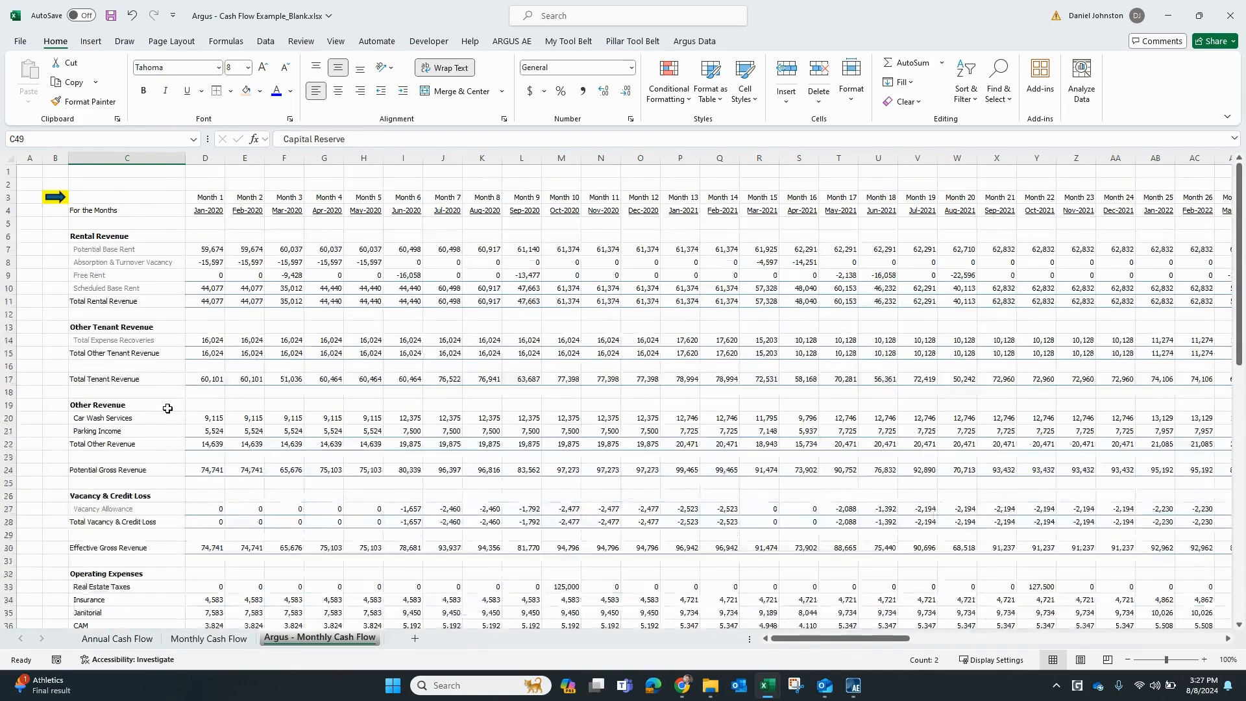
click(128, 343)
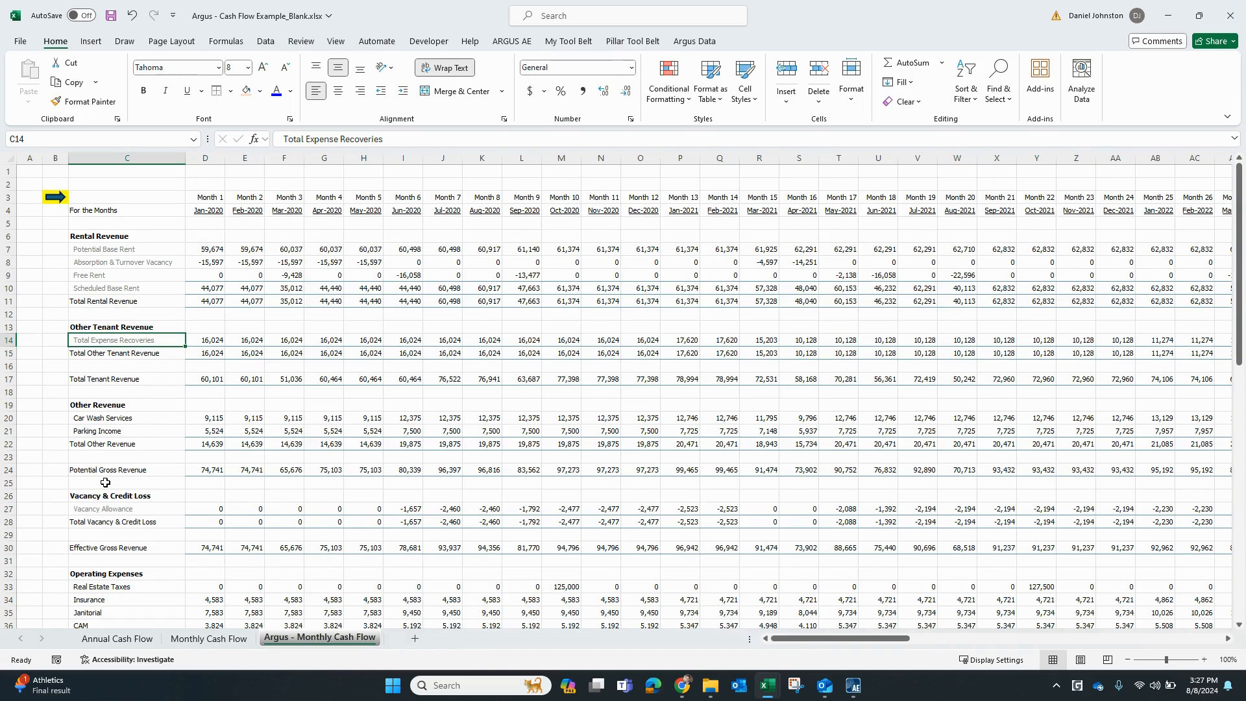
click(103, 445)
scroll(112, 461, down, 2)
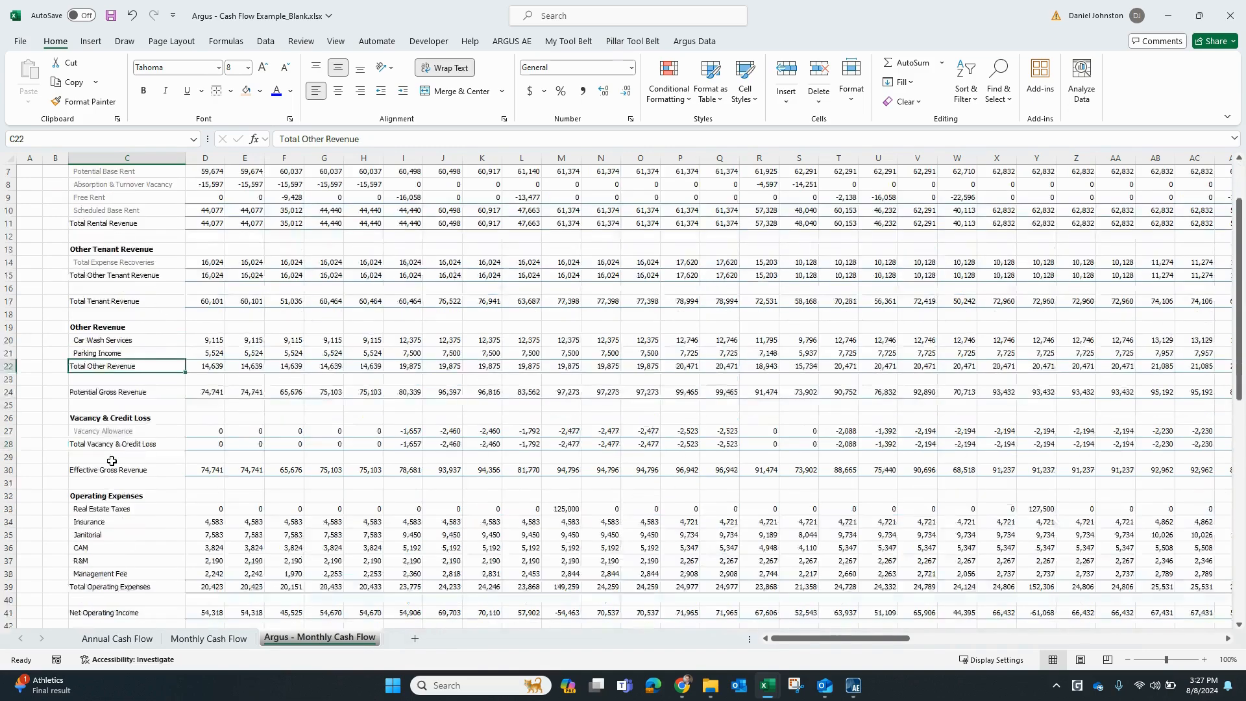
scroll(112, 461, down, 2)
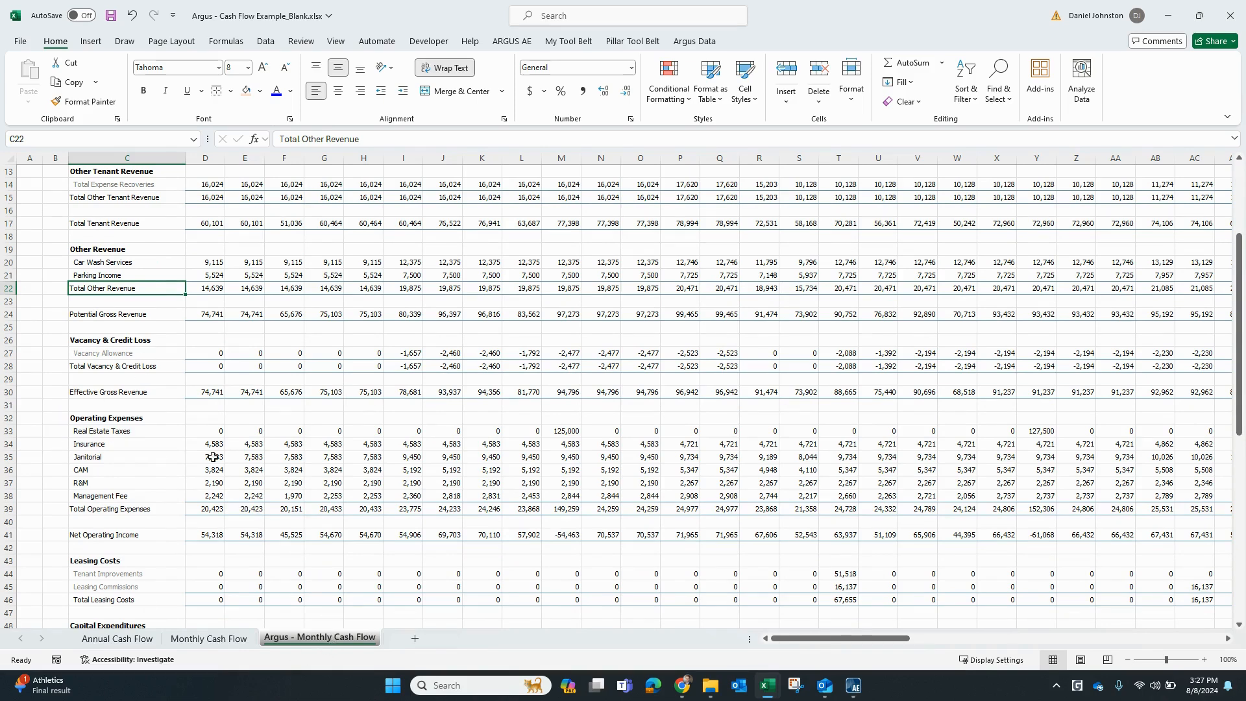
scroll(95, 466, down, 2)
click(238, 639)
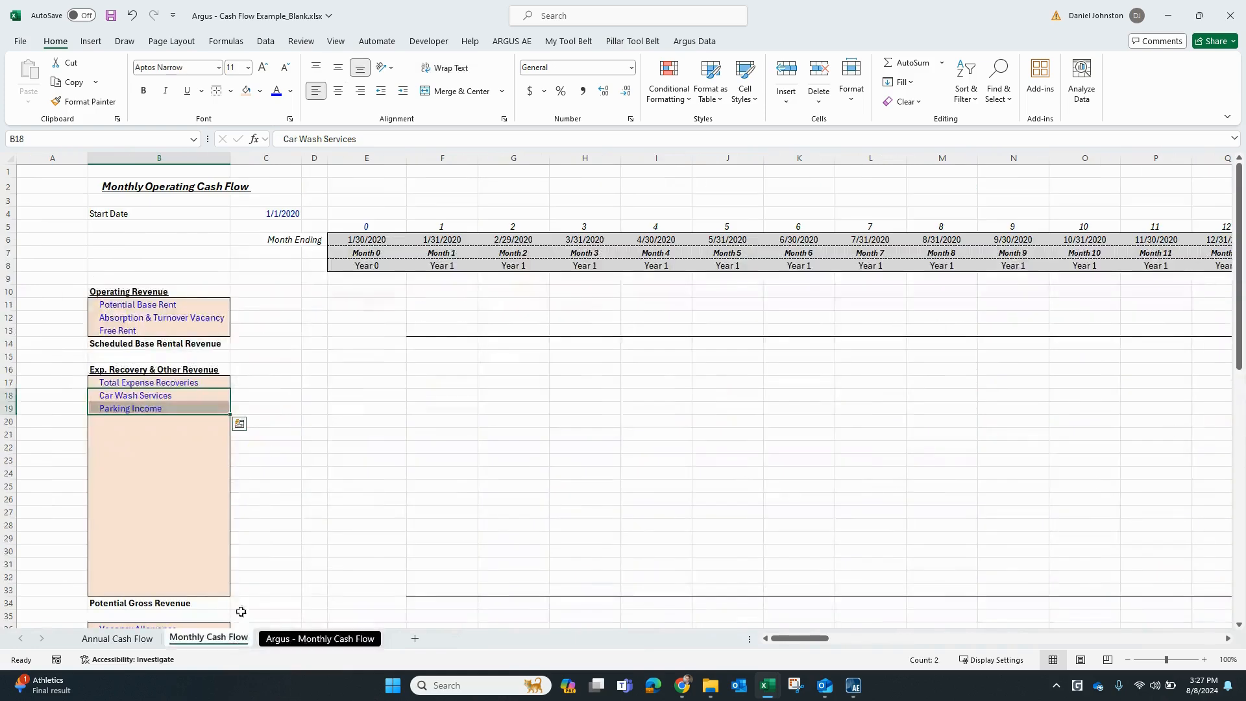
Step: Begin an IFERROR(INDEX( formula in F11 with the absolute array 'Argus - Monthly Cash Flow'!$D$7:$CQ$78
click(440, 383)
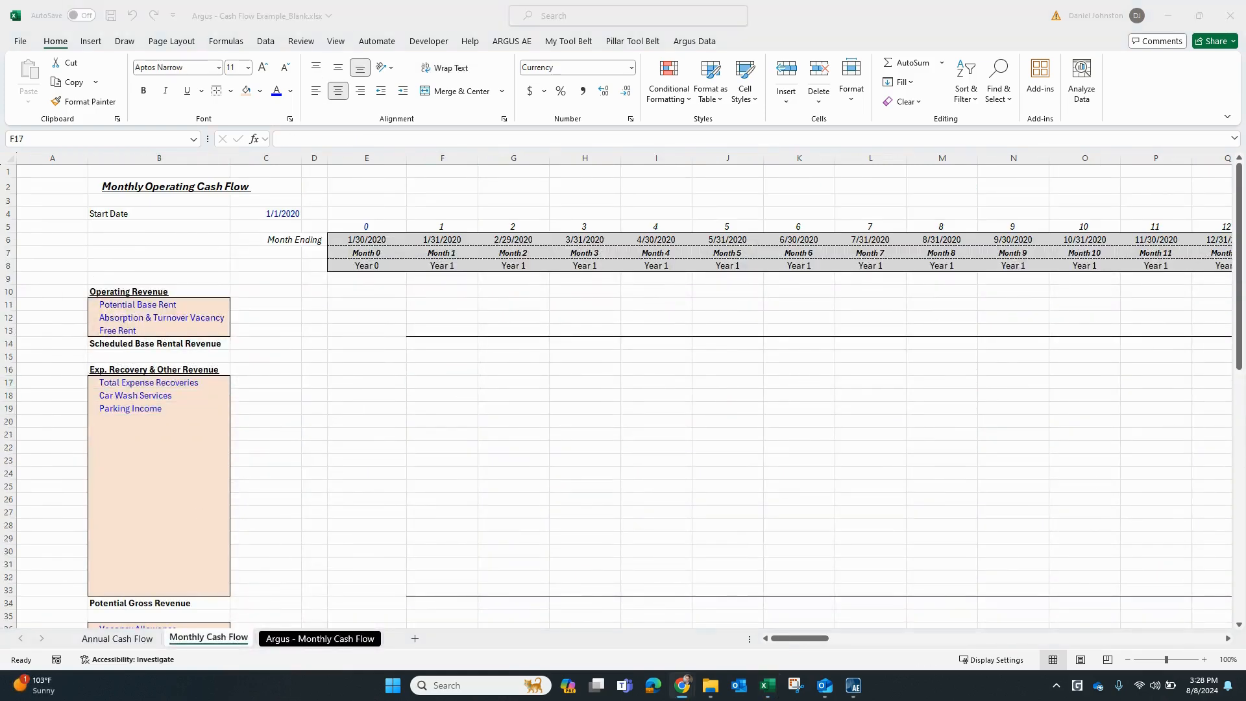
click(382, 314)
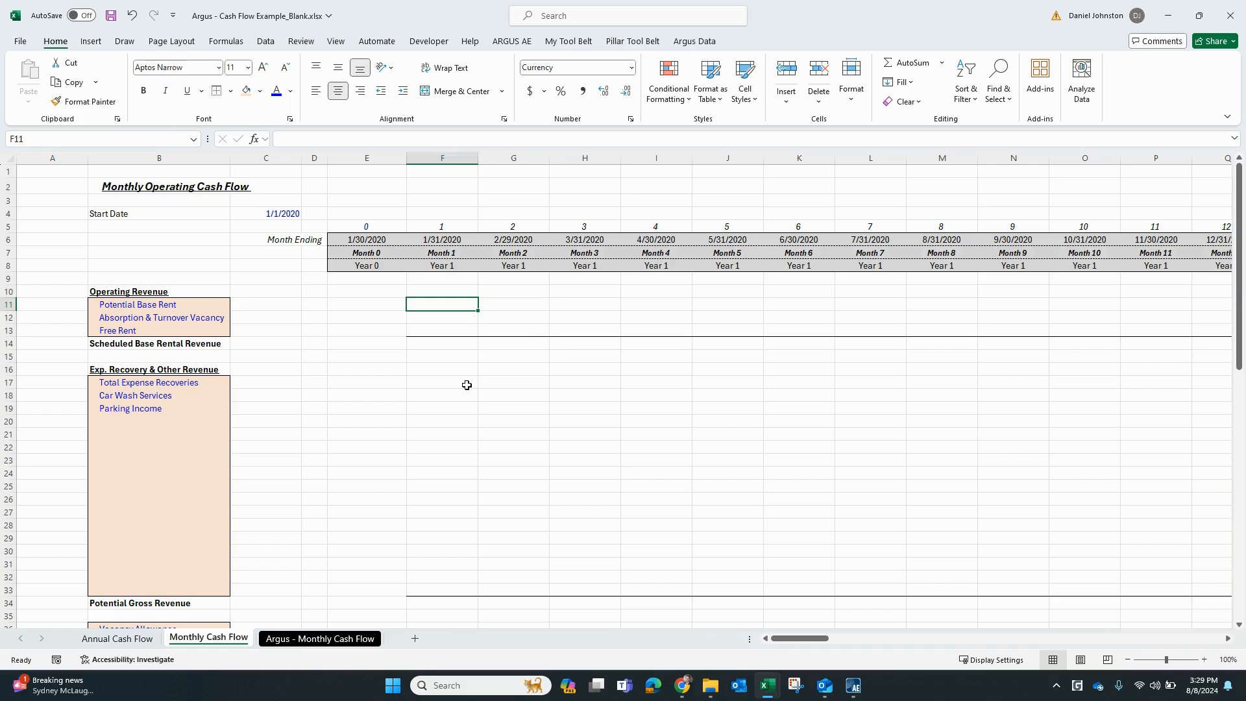
text(=iferr)
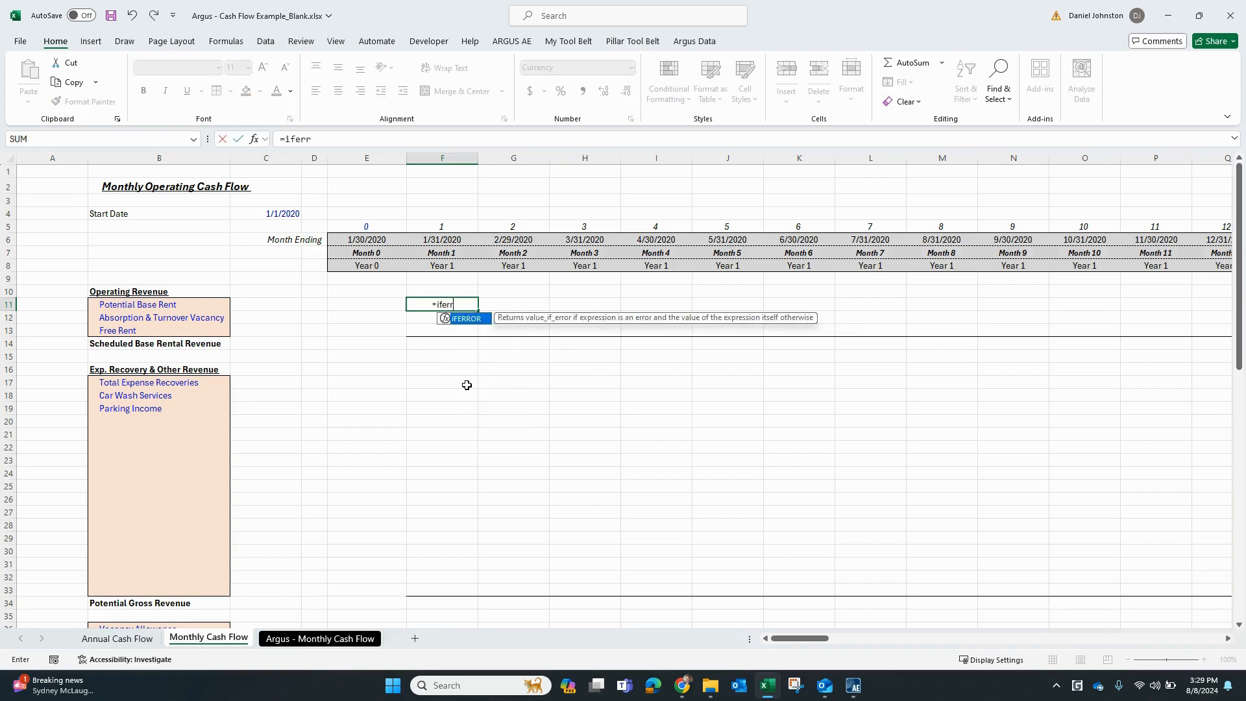
key(Tab)
text(index)
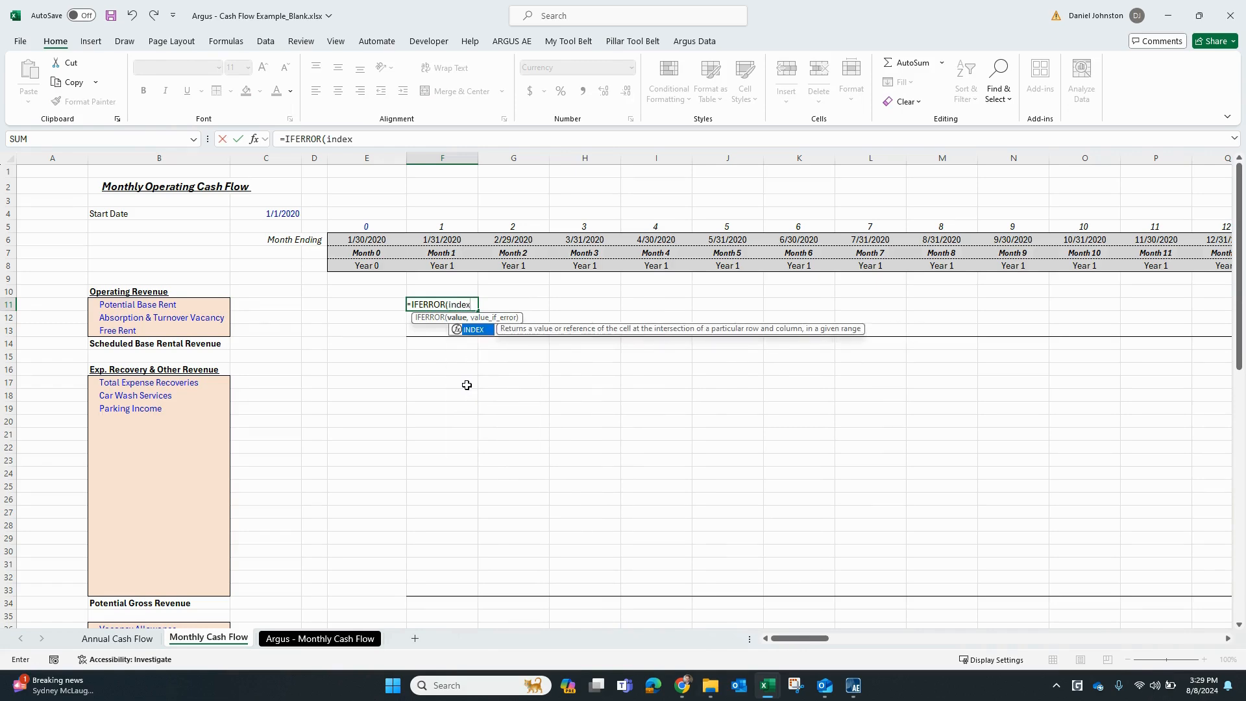
key(Tab)
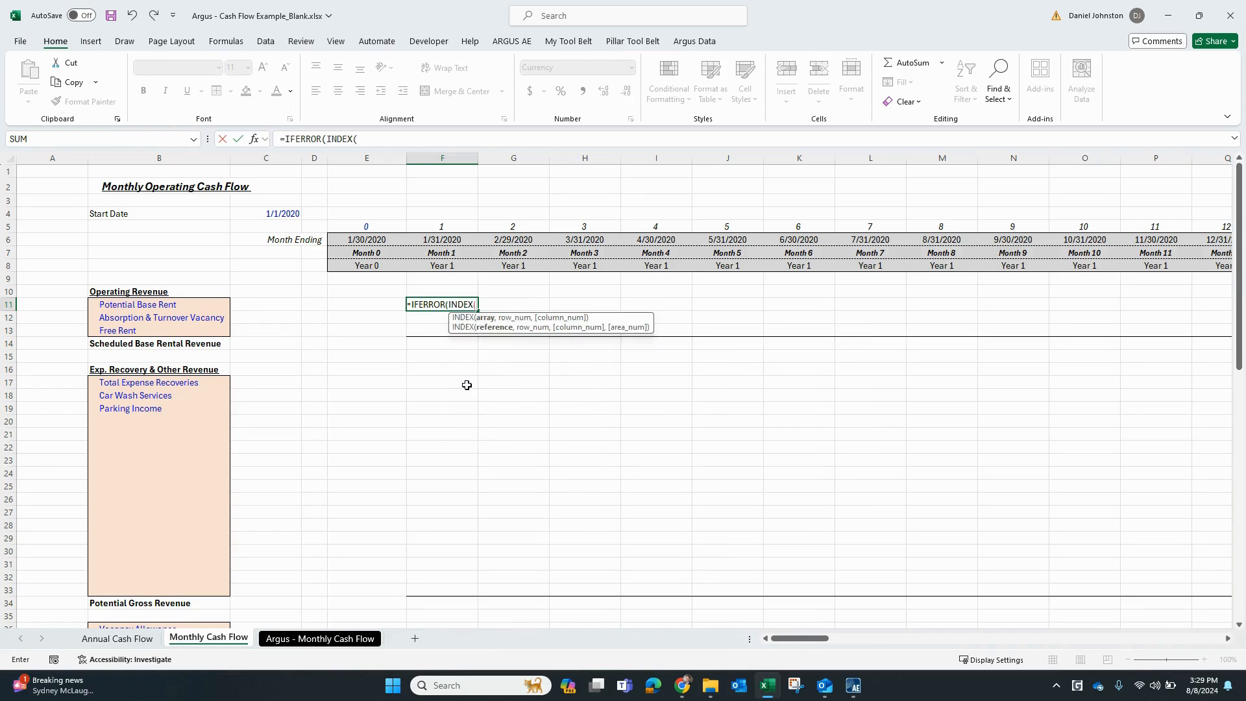
click(328, 639)
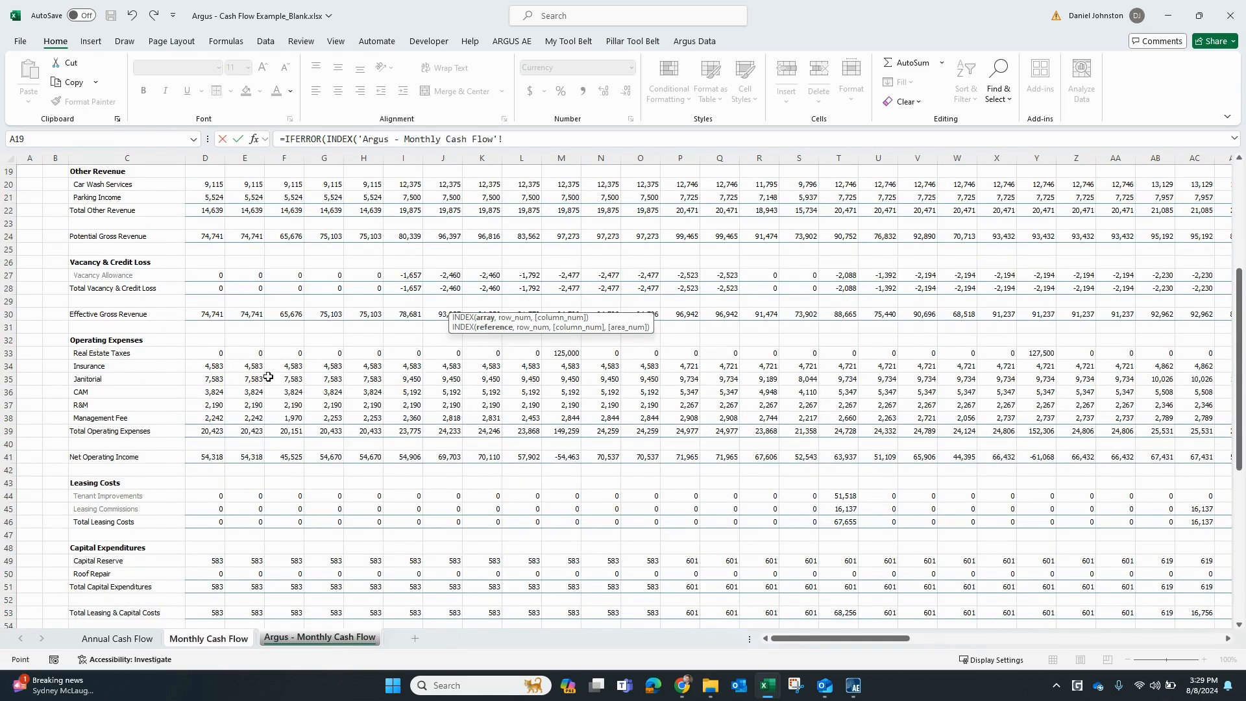
scroll(269, 377, up, 6)
click(220, 248)
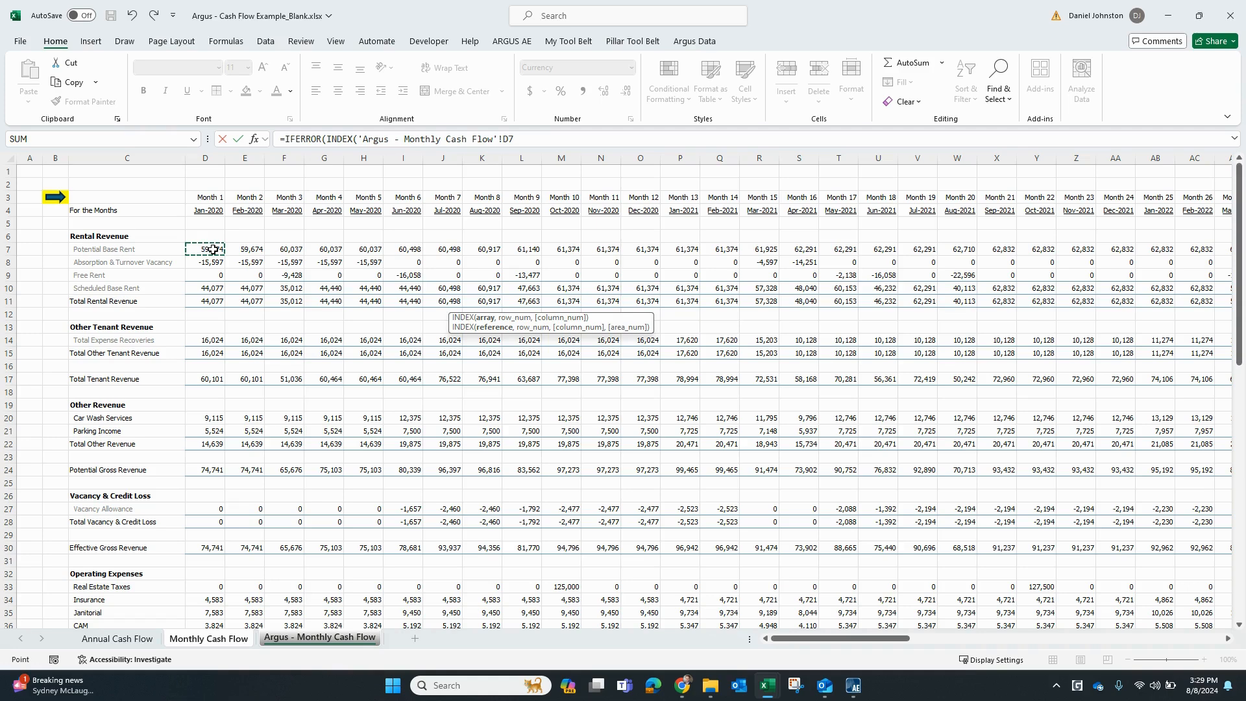
key(ctrl+shift+End)
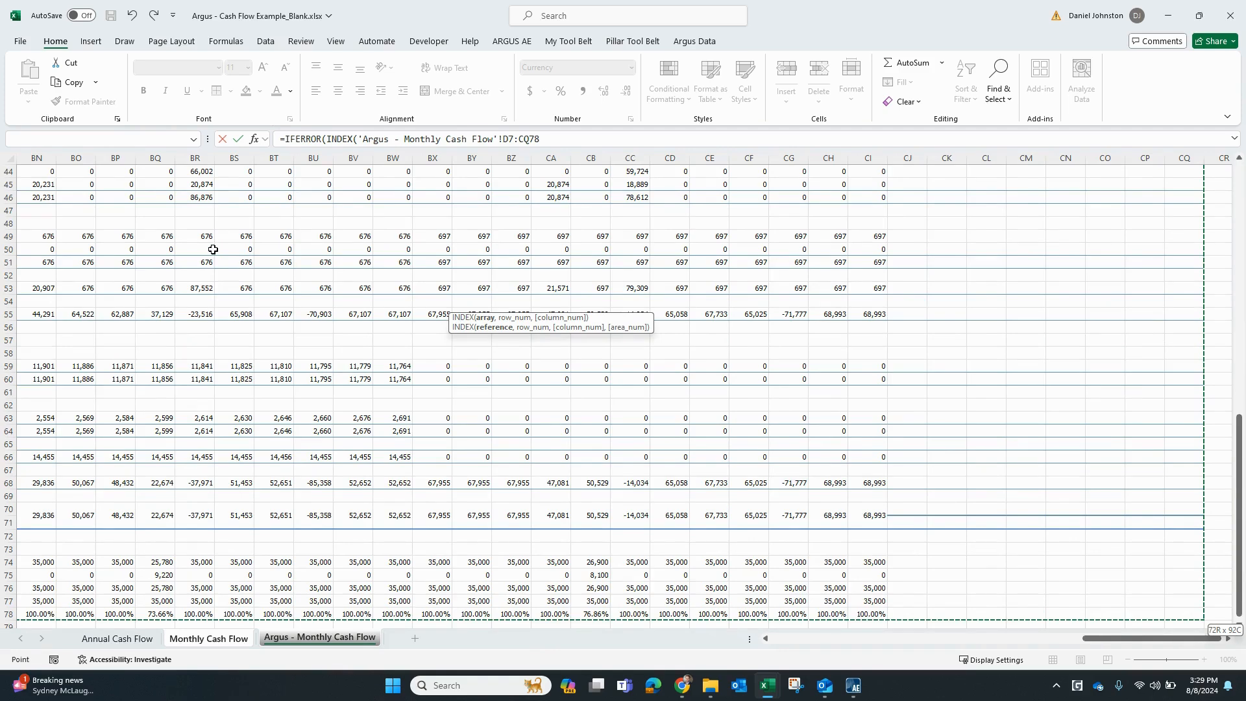
key(F4)
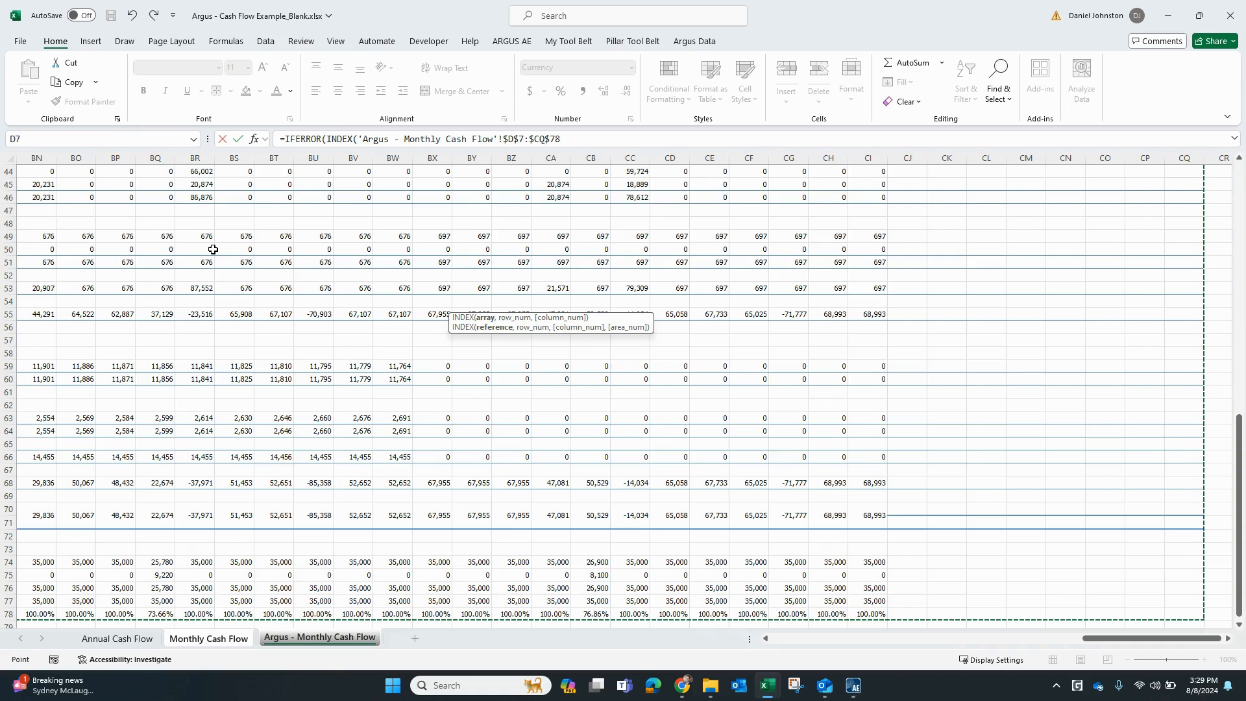
text(,)
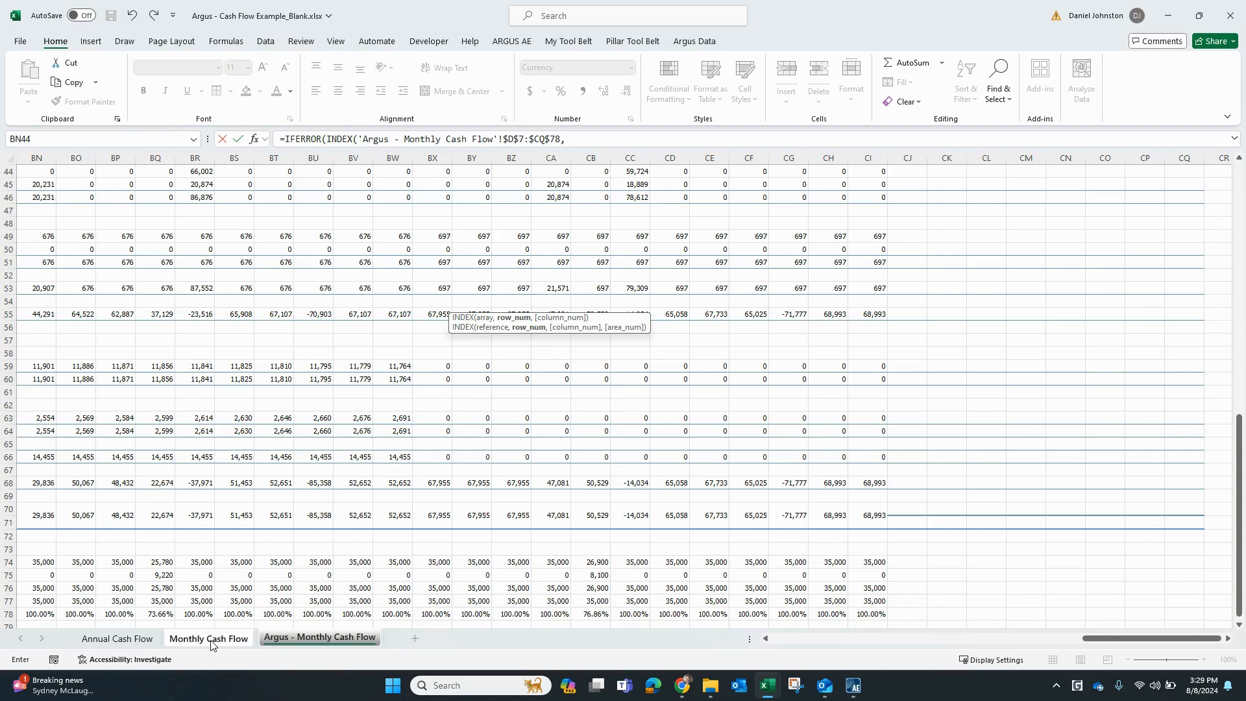
Step: Add a MATCH as the INDEX row number, with the column-locked 'Monthly Cash Flow'!$B11 as its lookup value
text(match)
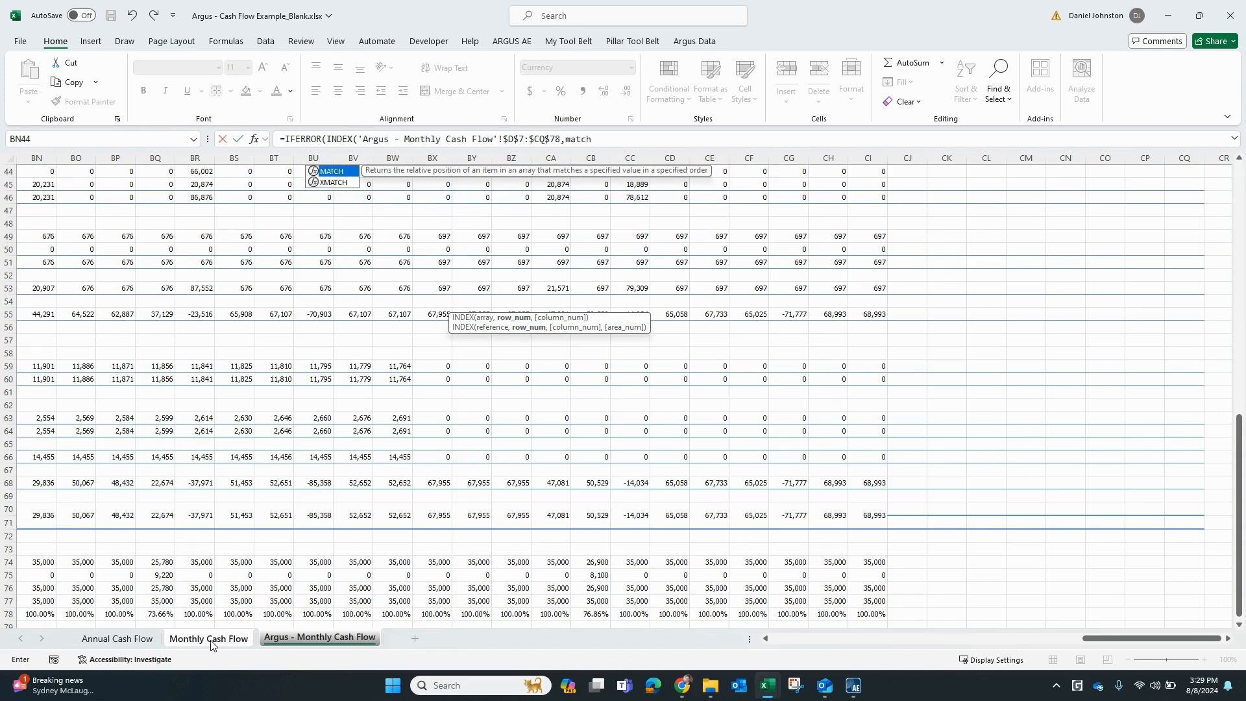
key(Tab)
click(239, 639)
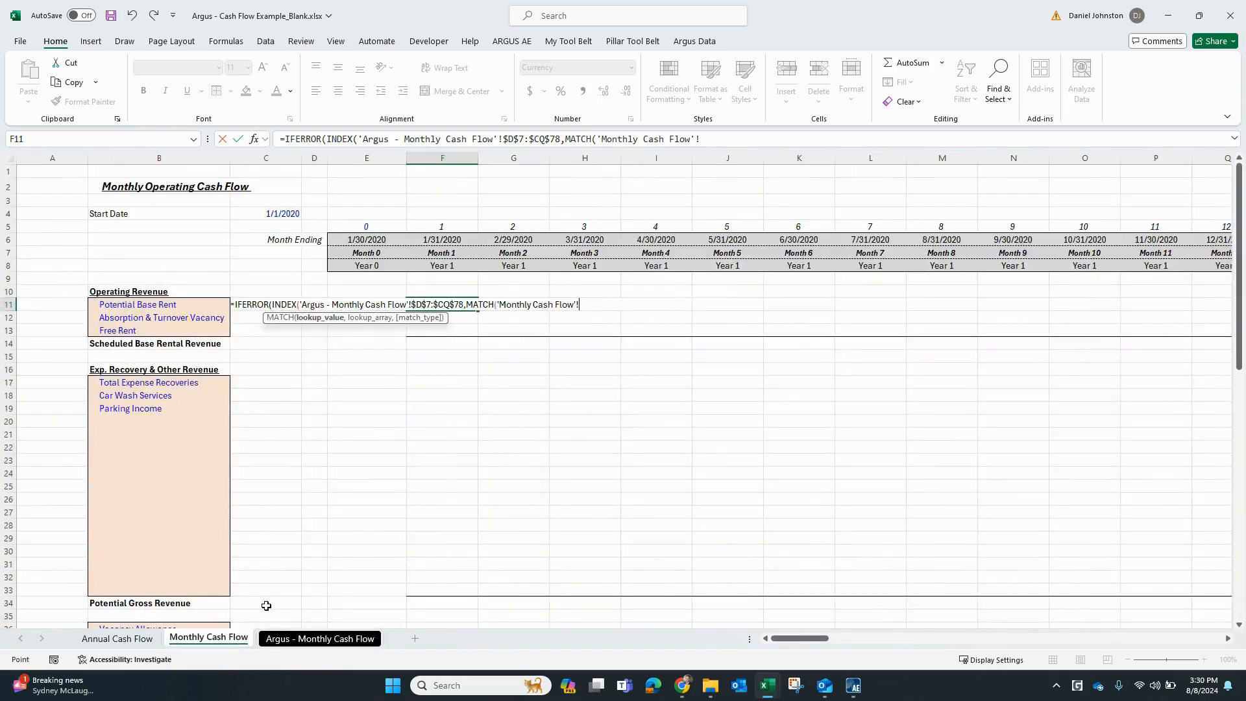
click(156, 305)
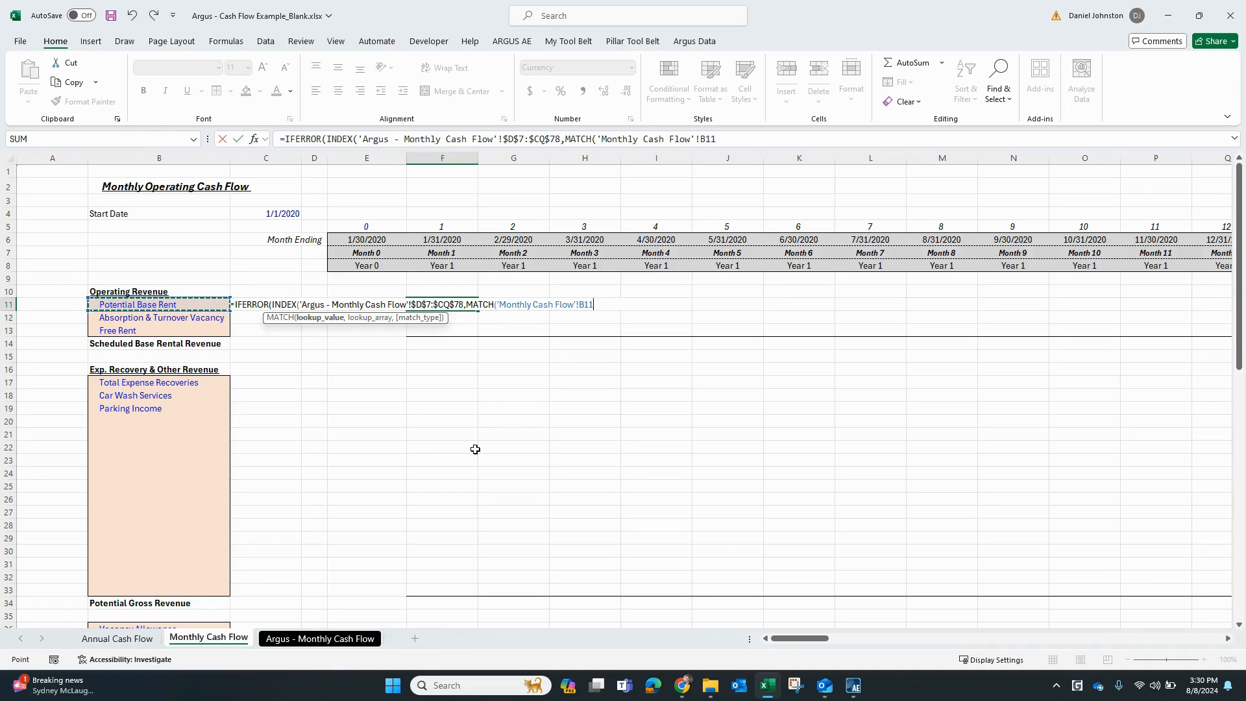
key(F4)
key(F4)
key(F4)
text())
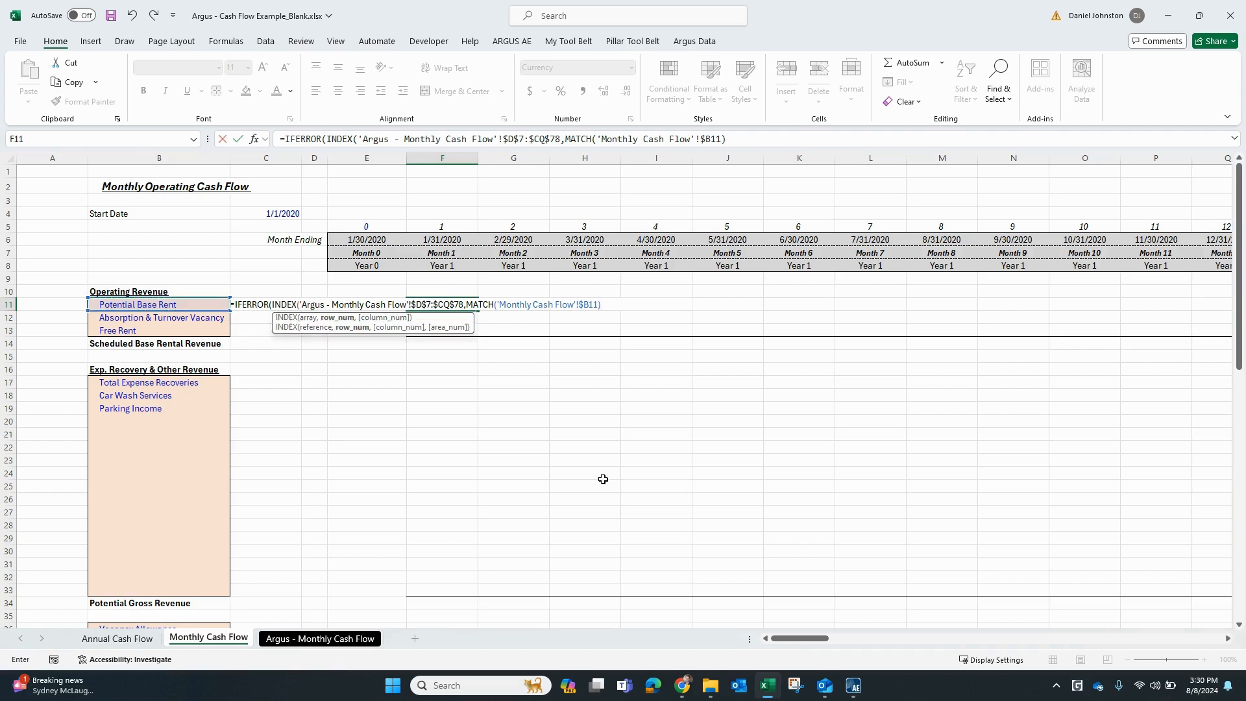
Step: Wrap the MATCH lookup value in TRIM so it reads TRIM('Monthly Cash Flow'!$B11)
click(600, 139)
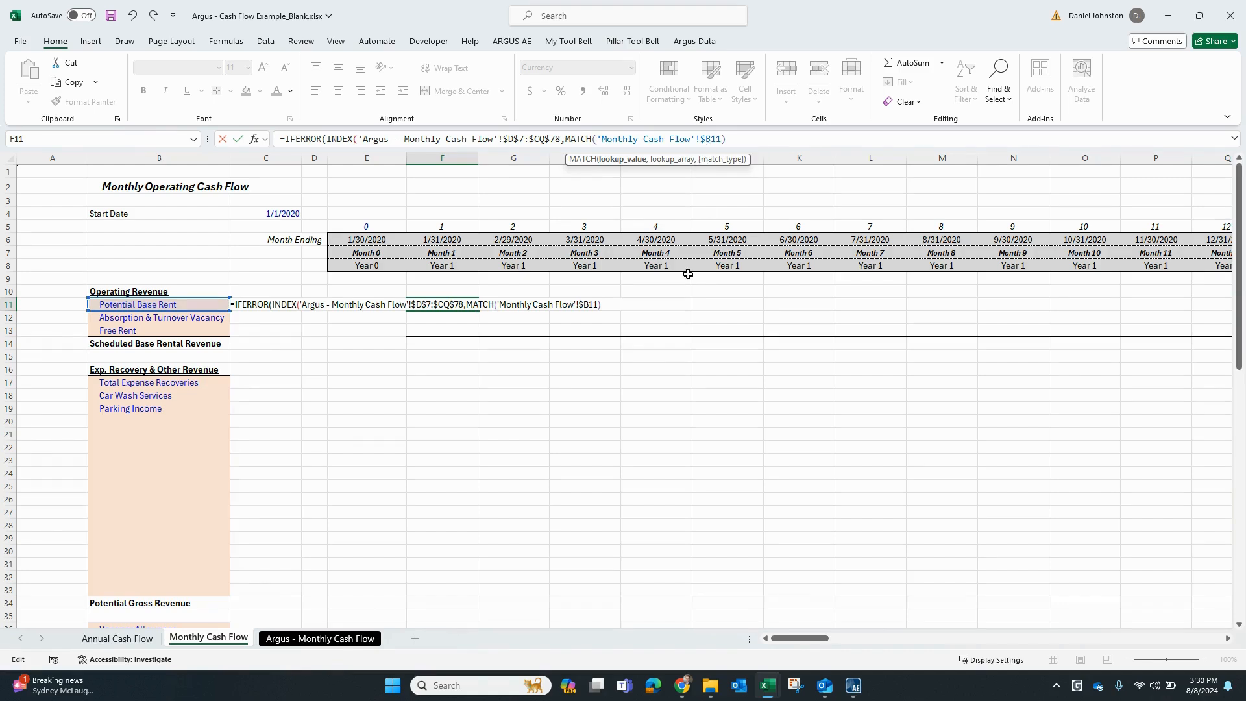
text(trim)
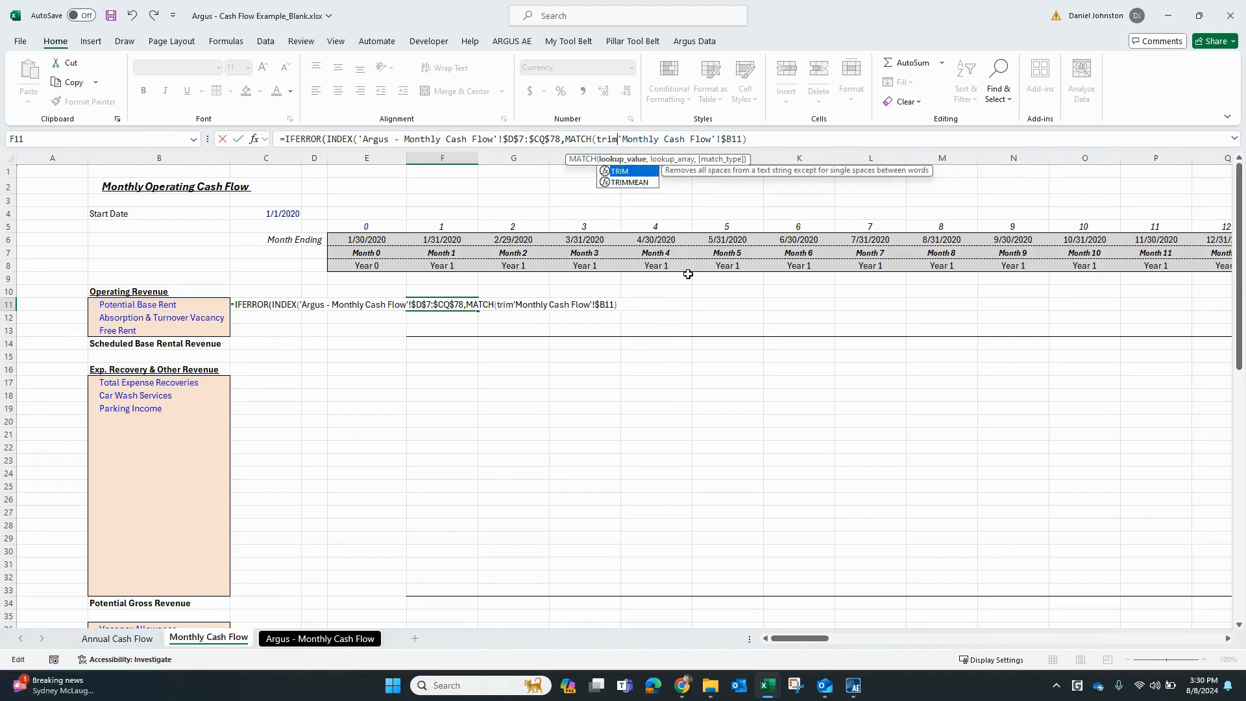
key(Tab)
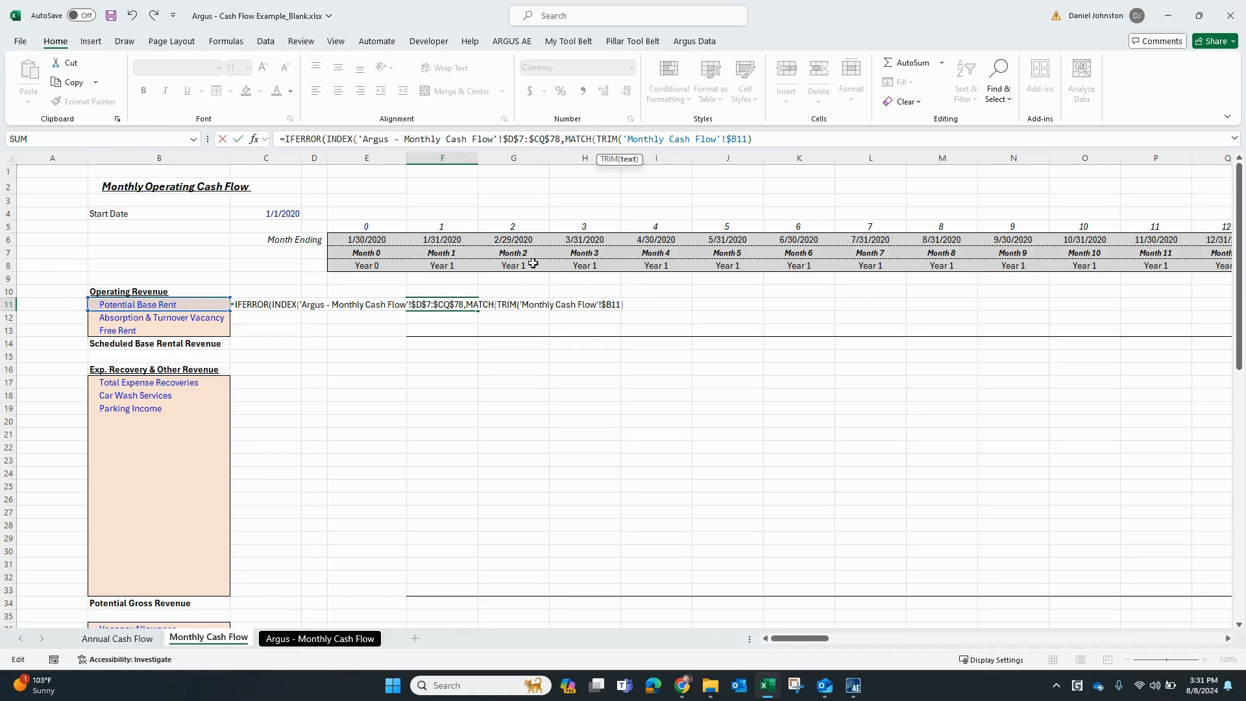
click(768, 140)
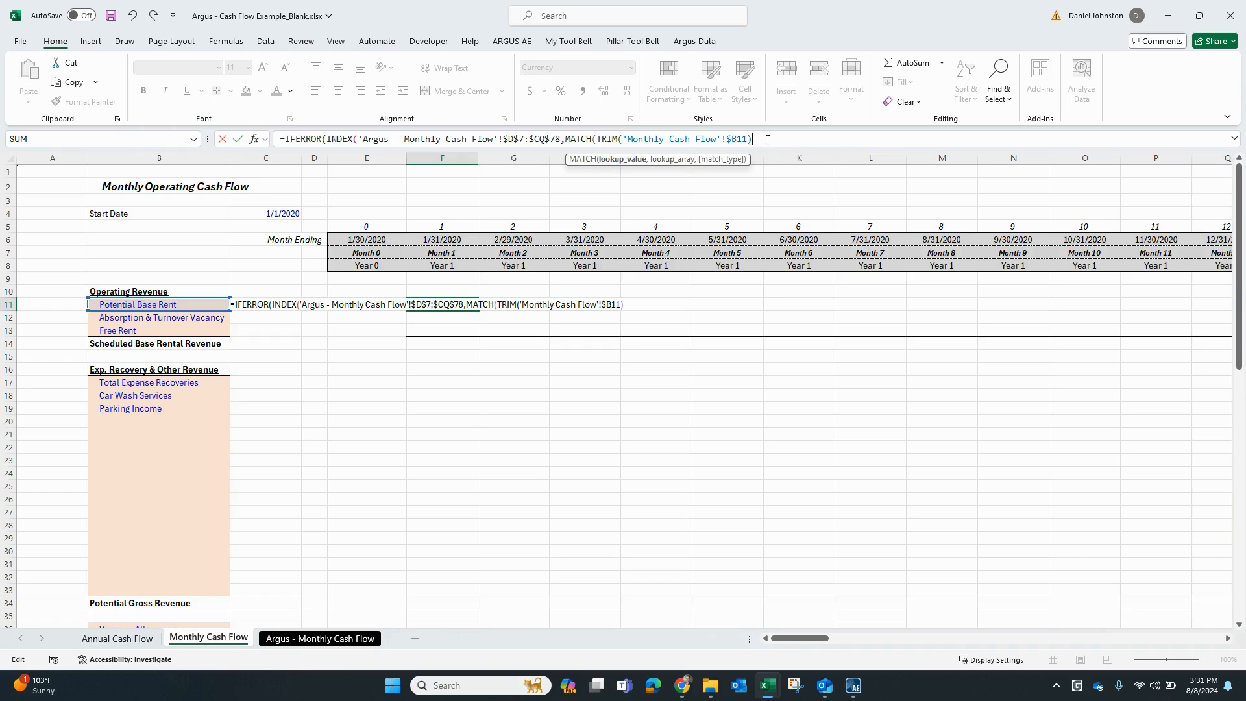
Step: Set the row MATCH's lookup array to the line-item labels C7:C78 on the Argus - Monthly Cash Flow sheet
text(,)
click(314, 639)
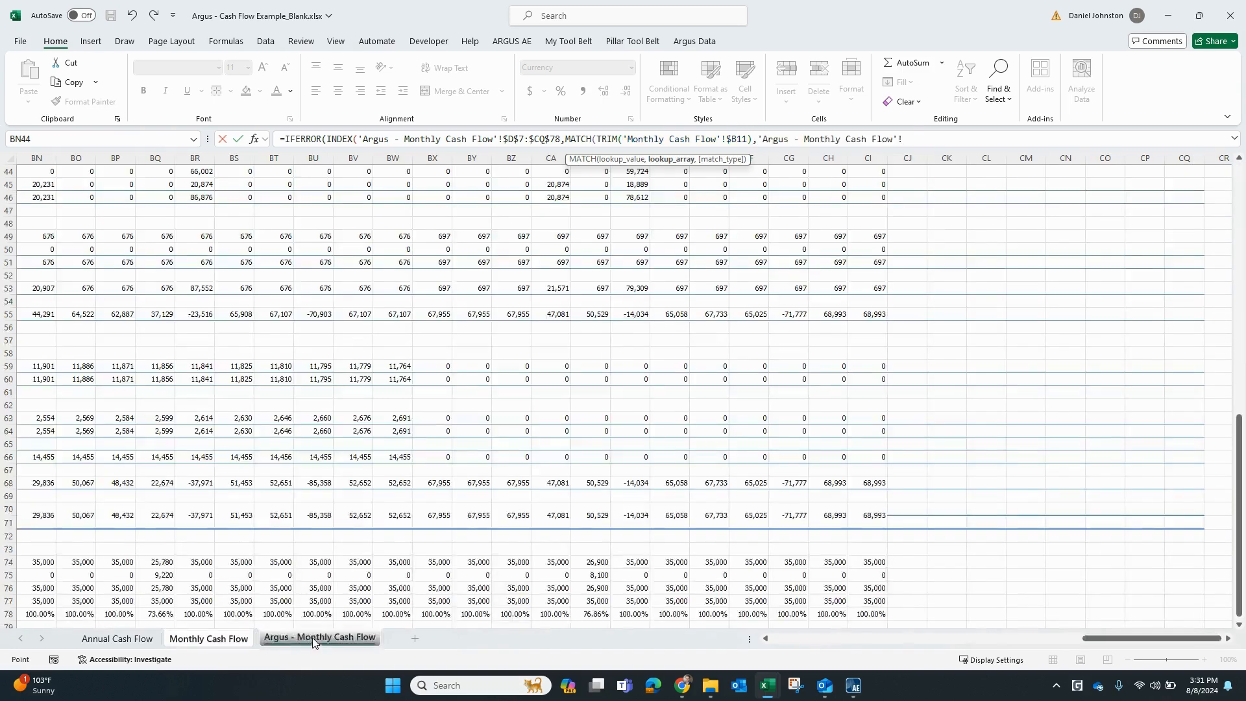
drag(1104, 639, 694, 640)
scroll(212, 502, up, 1)
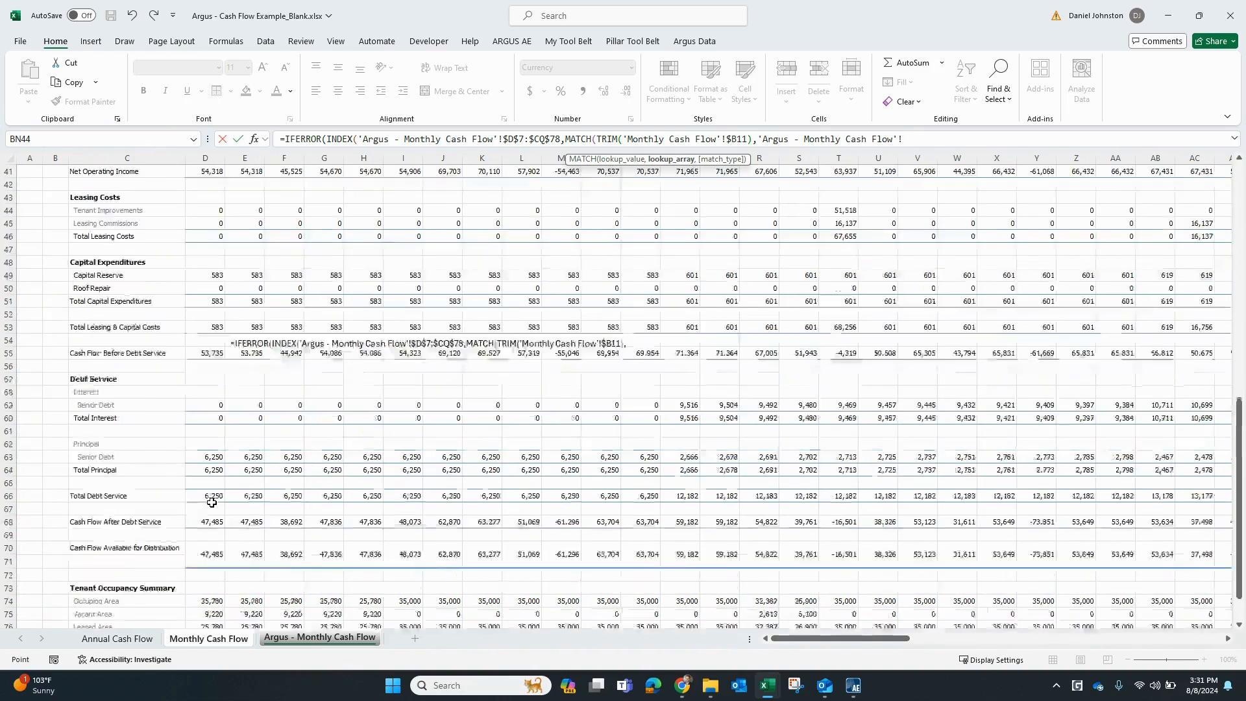
scroll(211, 503, up, 13)
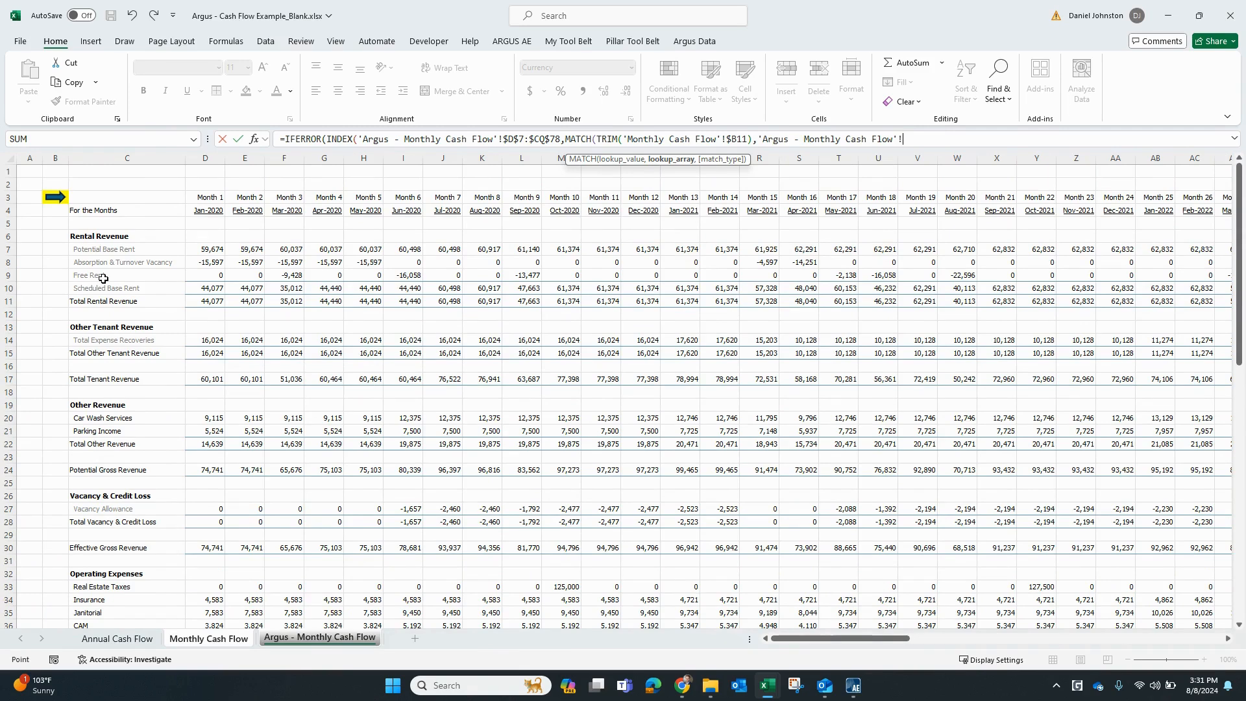
click(106, 252)
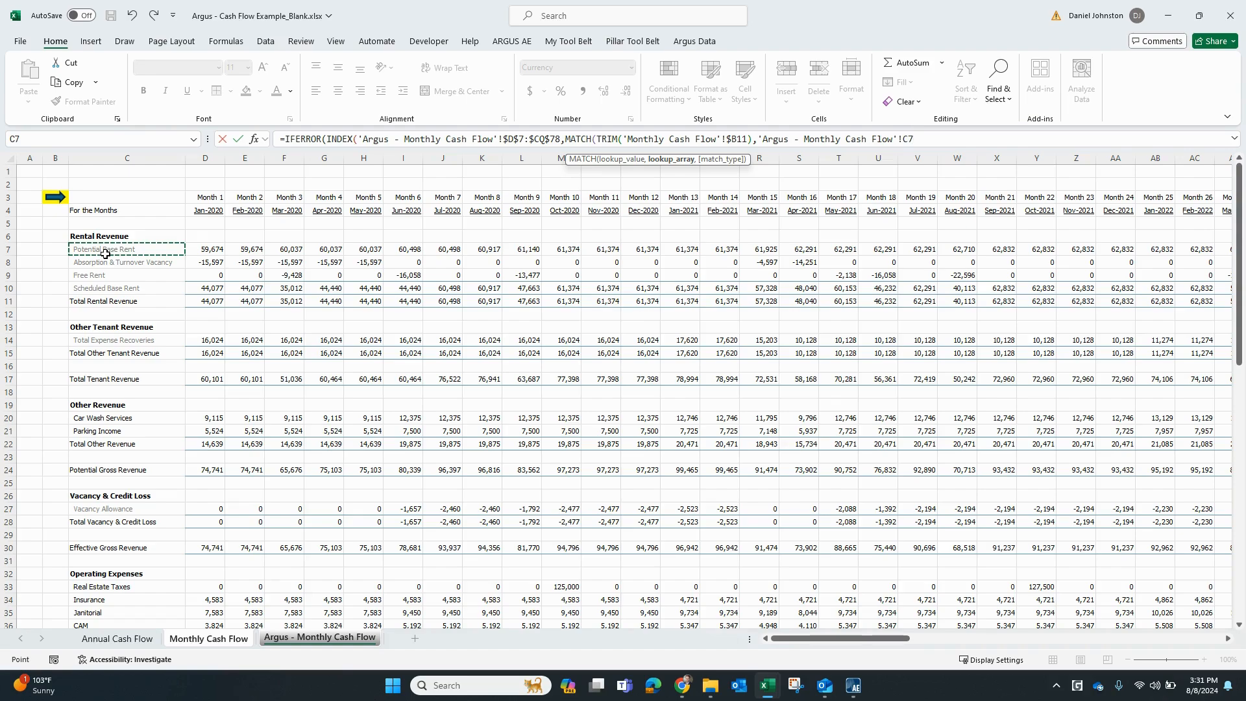
key(ctrl+shift+Down)
key(ctrl+shift+Down)
key(ctrl+shift+Down)
key(ctrl+shift+Down)
key(ctrl+shift+Down)
key(ctrl+shift+Down)
key(ctrl+shift+Down)
key(ctrl+shift+Down)
key(ctrl+shift+Down)
key(ctrl+shift+Down)
key(ctrl+shift+Down)
key(ctrl+shift+Down)
key(ctrl+shift+Down)
key(ctrl+shift+Down)
key(ctrl+shift+Down)
key(ctrl+shift+Down)
key(ctrl+shift+Down)
key(ctrl+shift+Down)
key(ctrl+shift+Down)
key(ctrl+shift+Down)
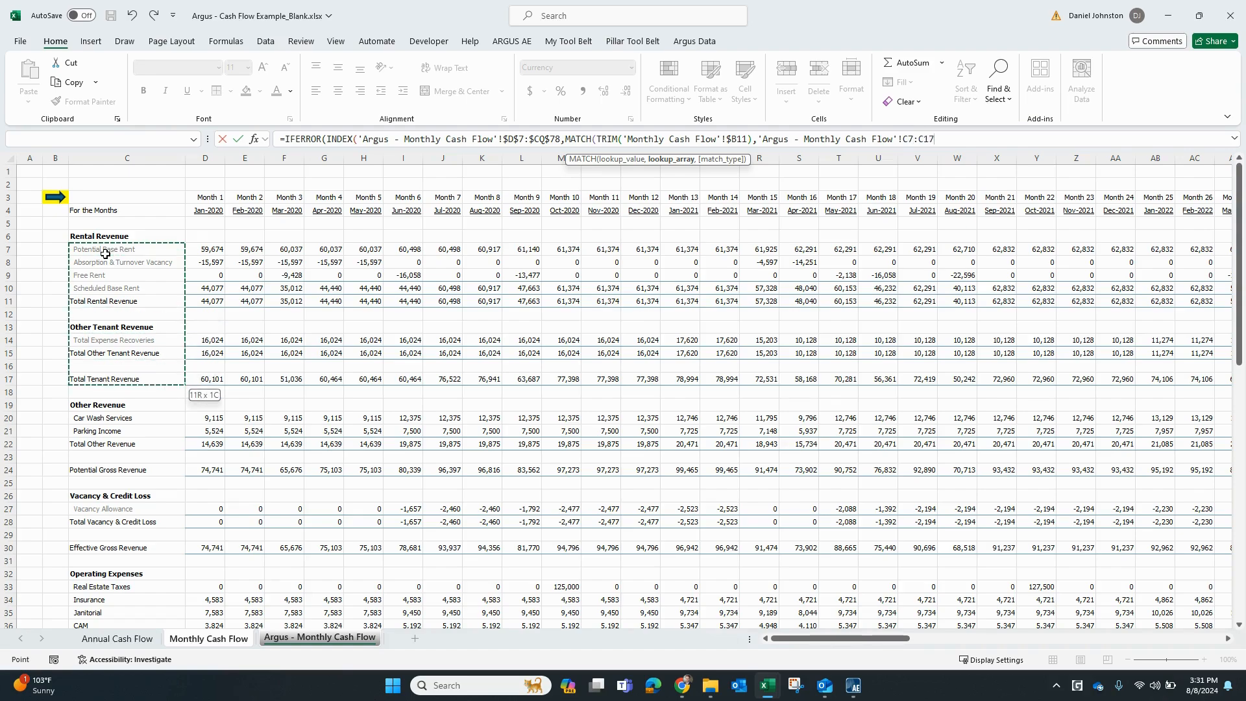
key(ctrl+shift+Down)
key(ctrl+shift+Up)
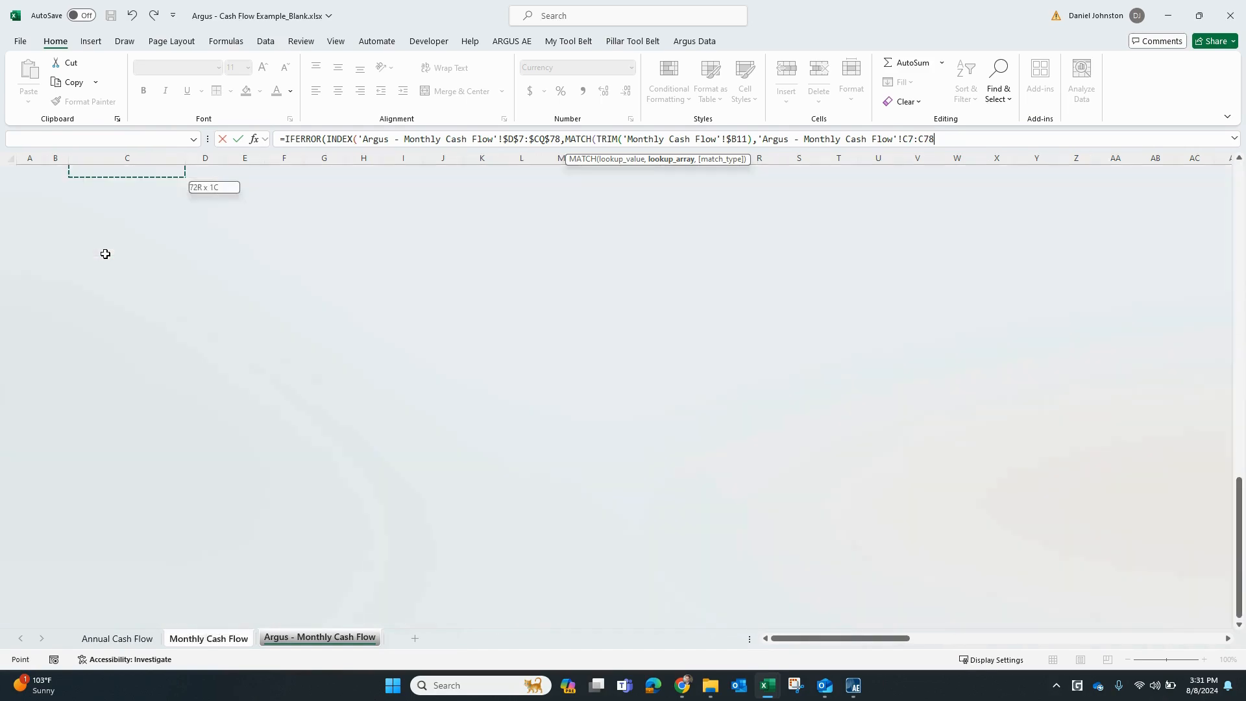
key(ctrl+shift+Up)
key(ctrl+shift+Up)
key(ctrl+shift+Up)
key(ctrl+shift+Up)
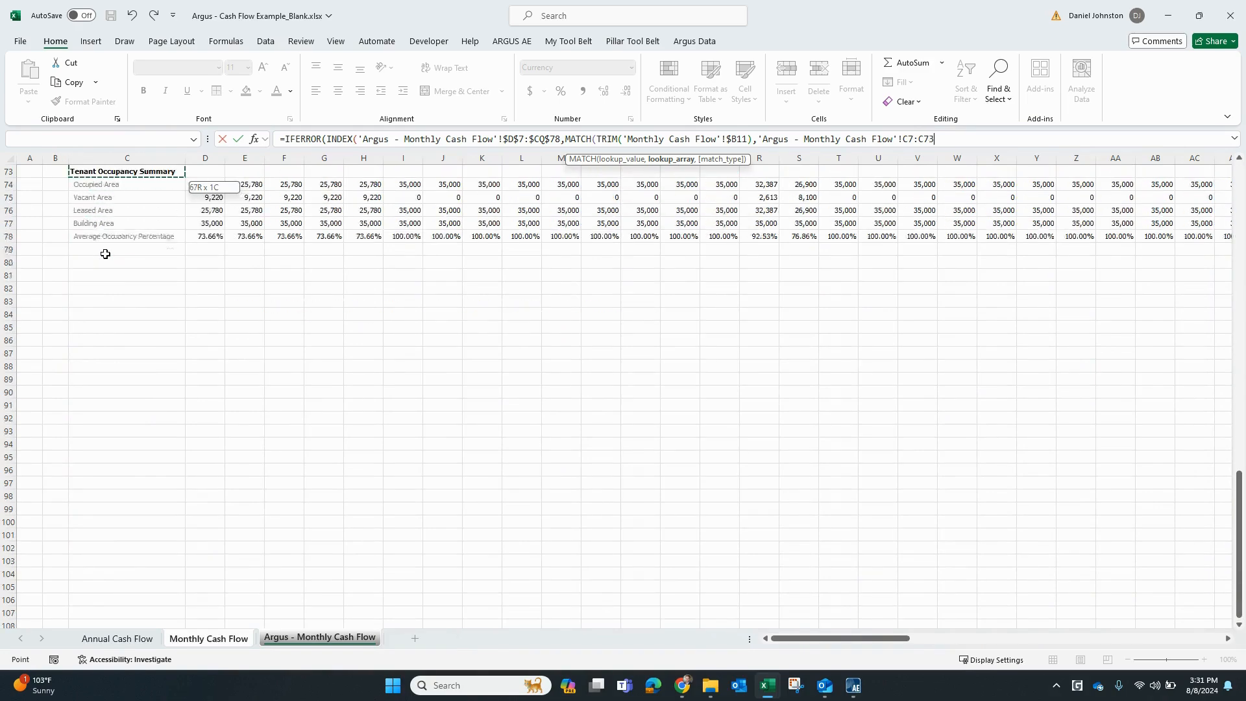
key(shift+Down)
key(shift+Down)
key(shift+Down)
key(shift+Down)
key(shift+Down)
key(shift+Down)
key(shift+Down)
key(shift+Down)
key(shift+Down)
key(shift+Down)
key(shift+Down)
key(shift+Down)
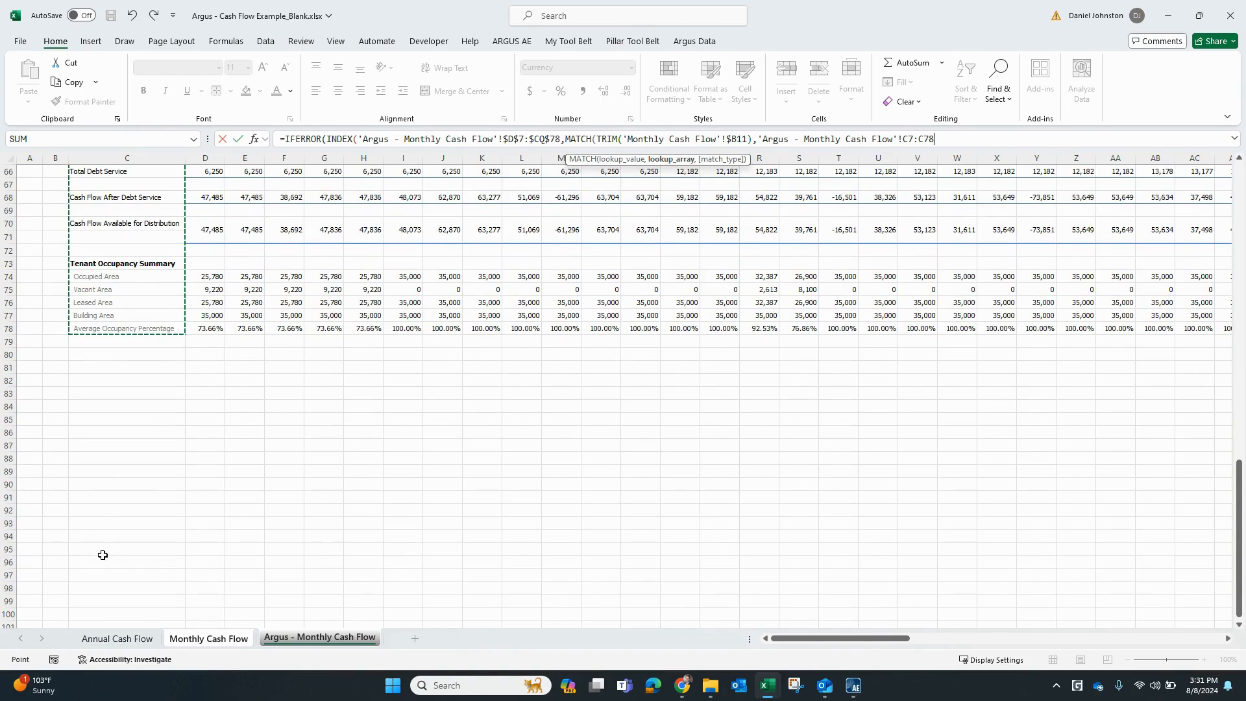
Step: Make the MATCH lookup array absolute as $C$7:$C$78 and close the function to reach the INDEX column number
scroll(120, 544, up, 13)
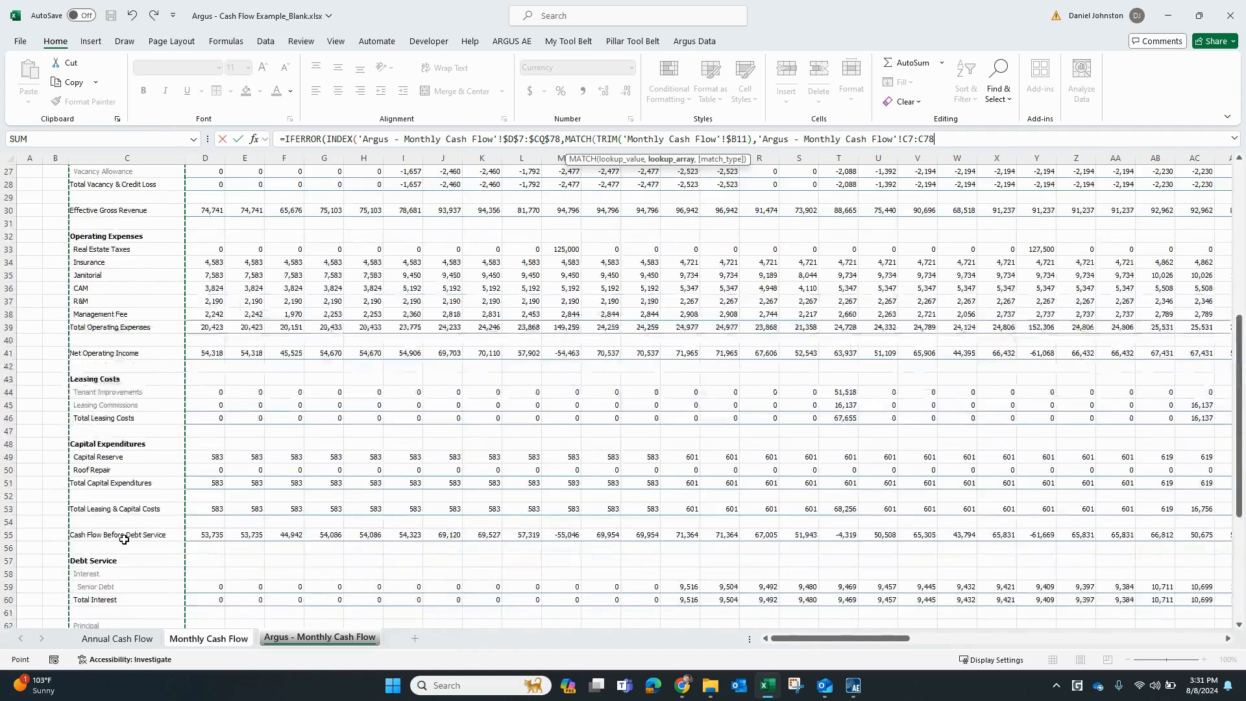
scroll(124, 541, up, 7)
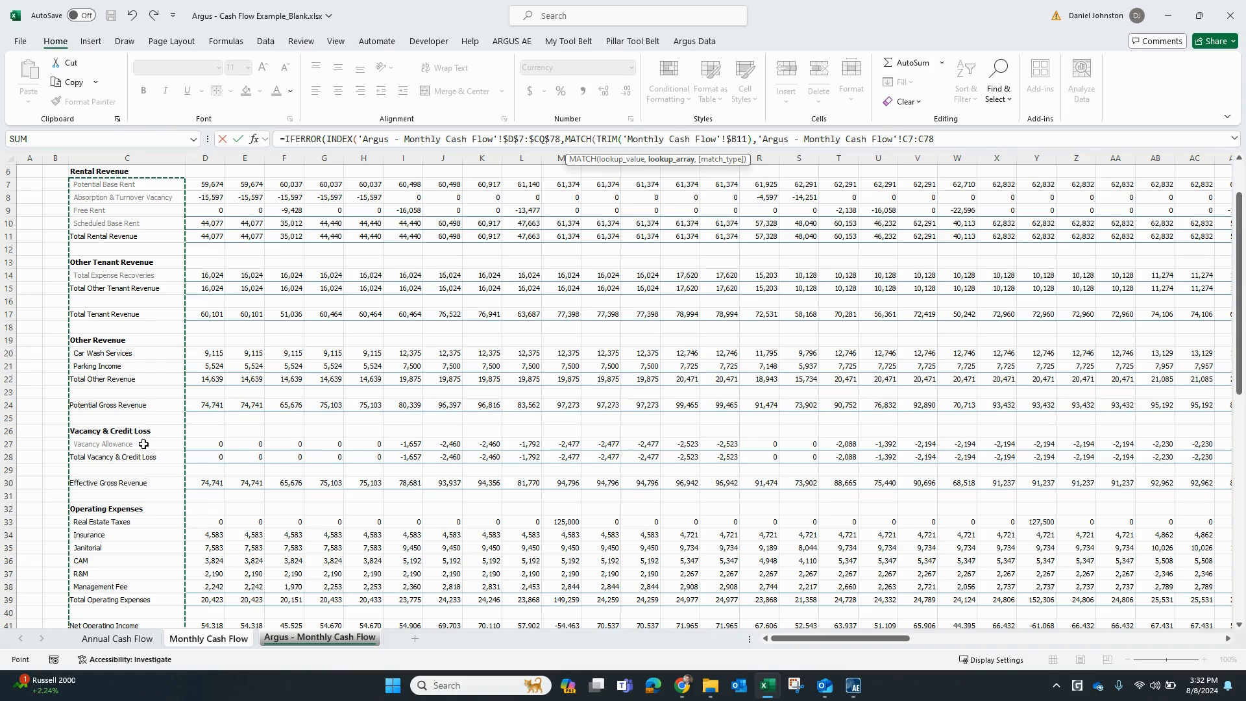
key(F4)
text(,)
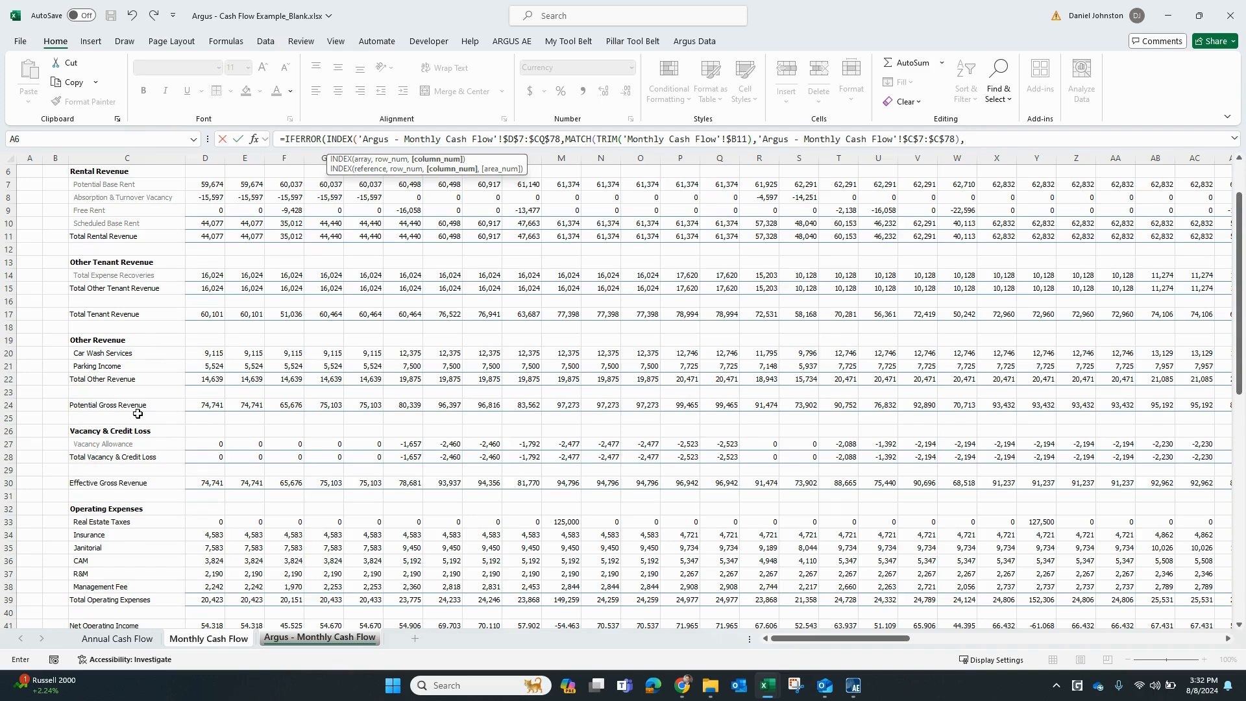
Step: Begin a second MATCH as the INDEX column number, opening its lookup value with TRIM(
scroll(388, 445, up, 2)
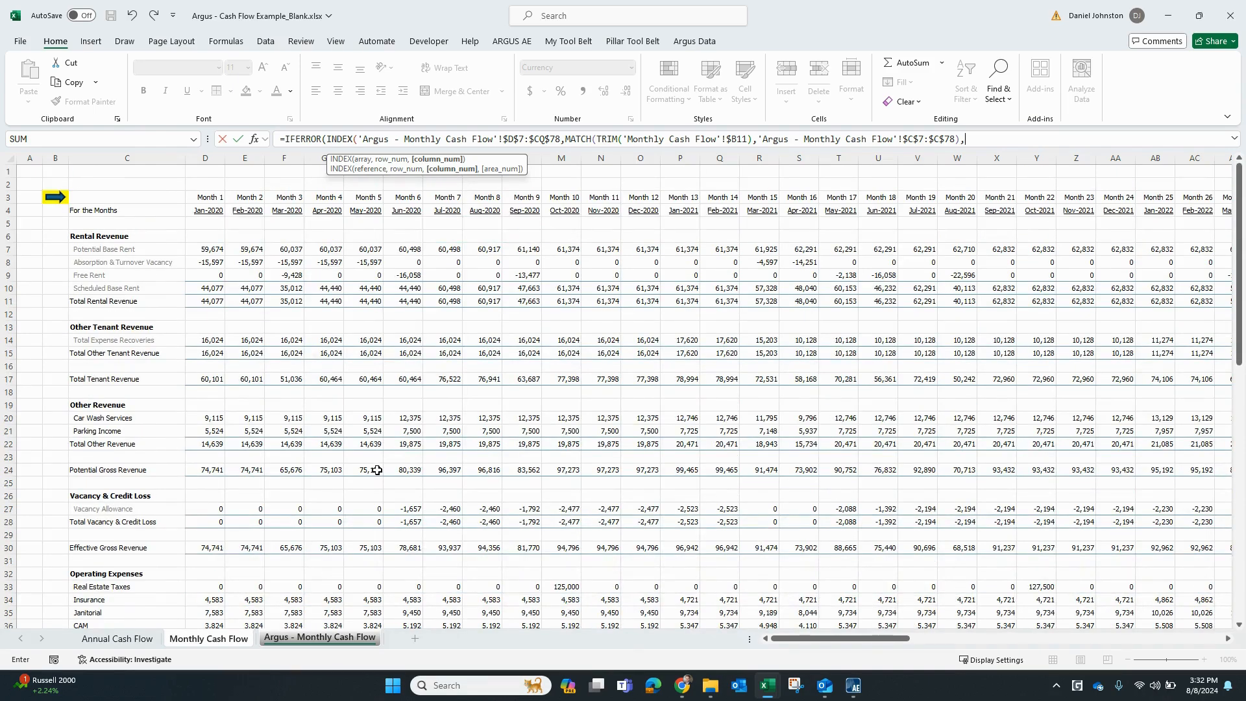
text(MATCH()
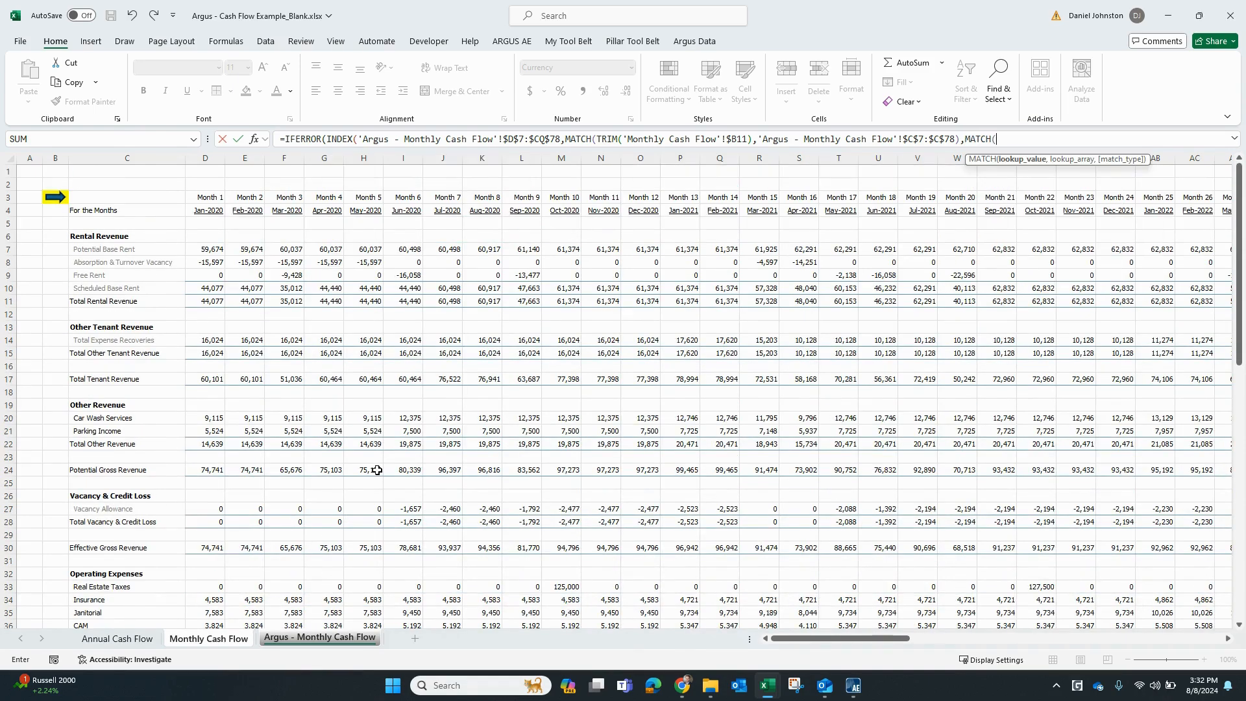
click(193, 640)
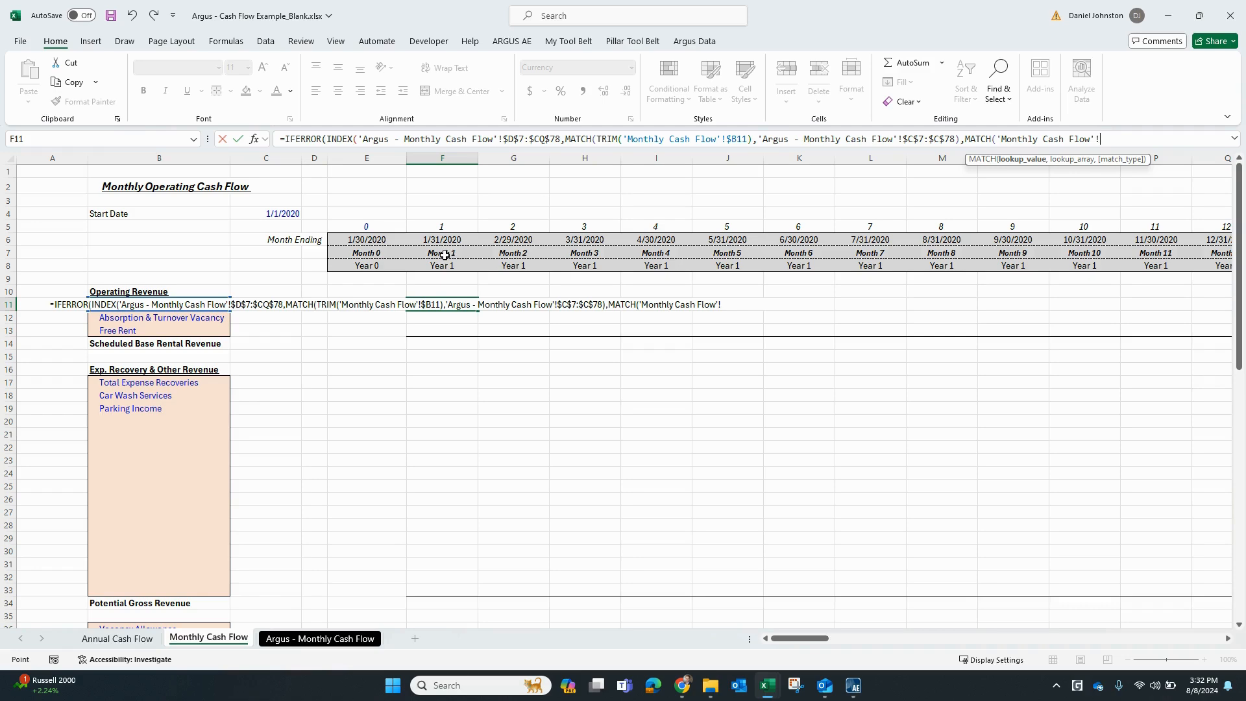
drag(1102, 139, 998, 148)
text(TRIM()
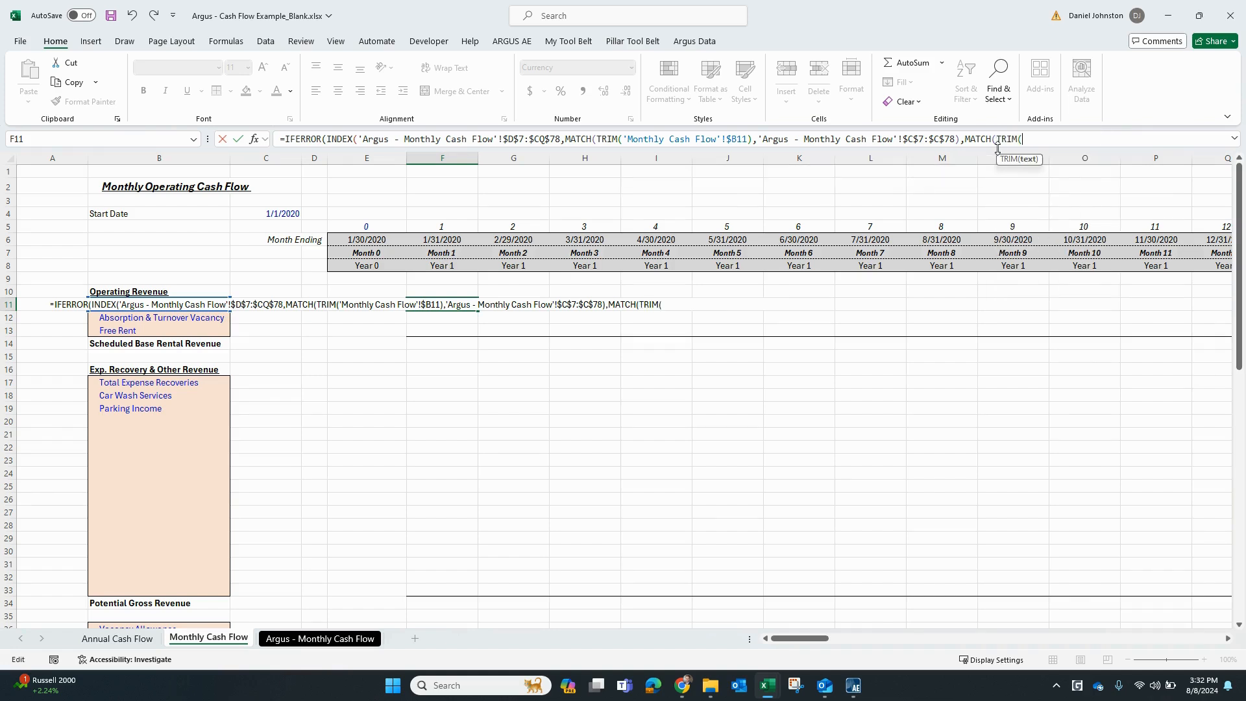
Step: Complete the column MATCH's lookup value as TRIM('Monthly Cash Flow'!F$7), with the row locked
click(443, 253)
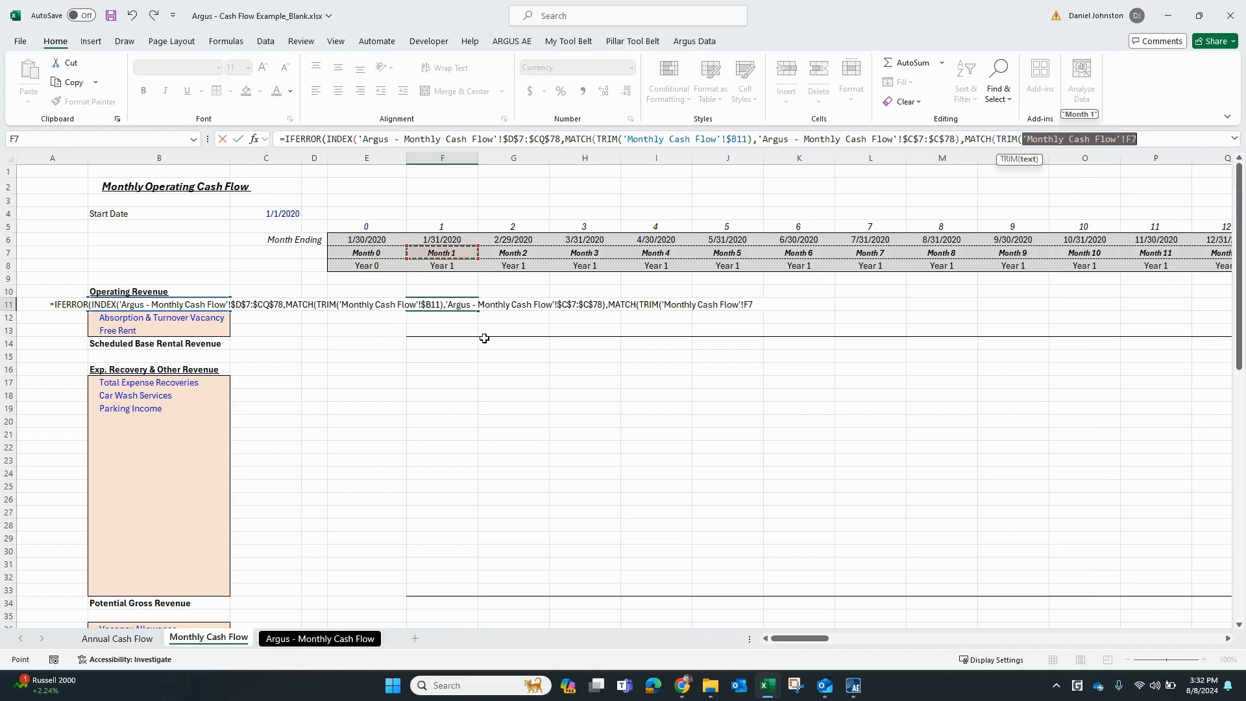
key(F4)
key(F4)
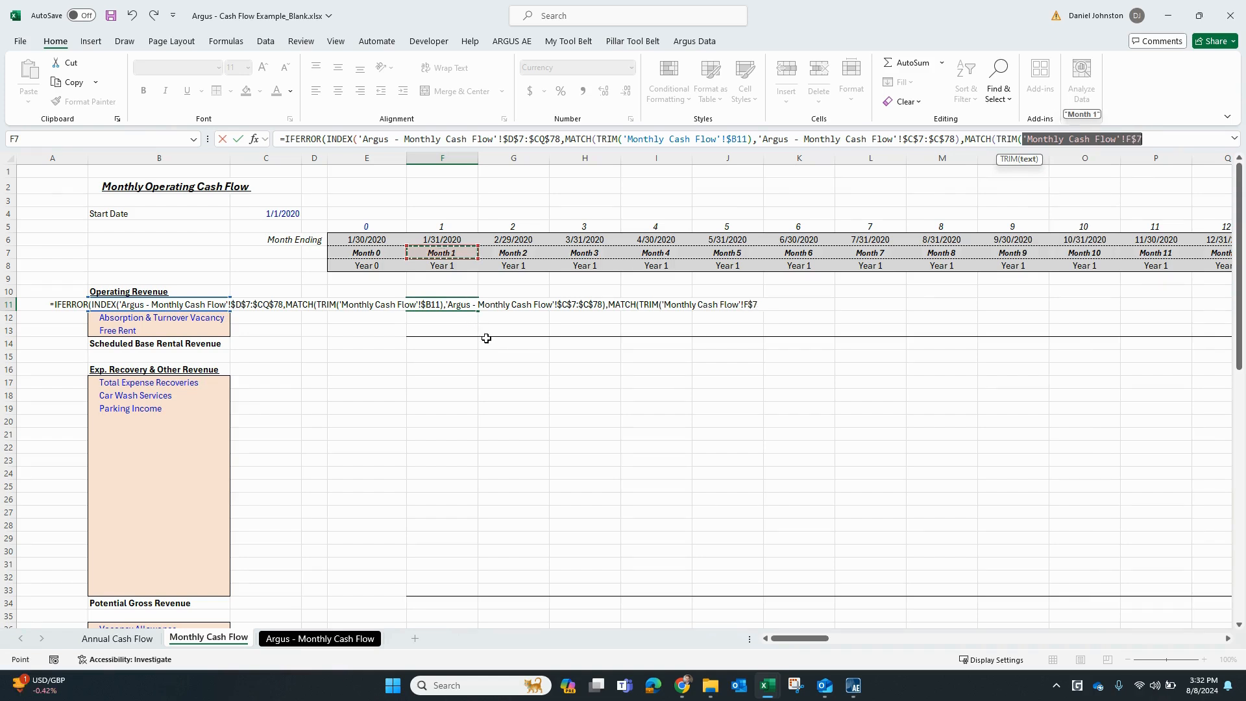
click(1161, 141)
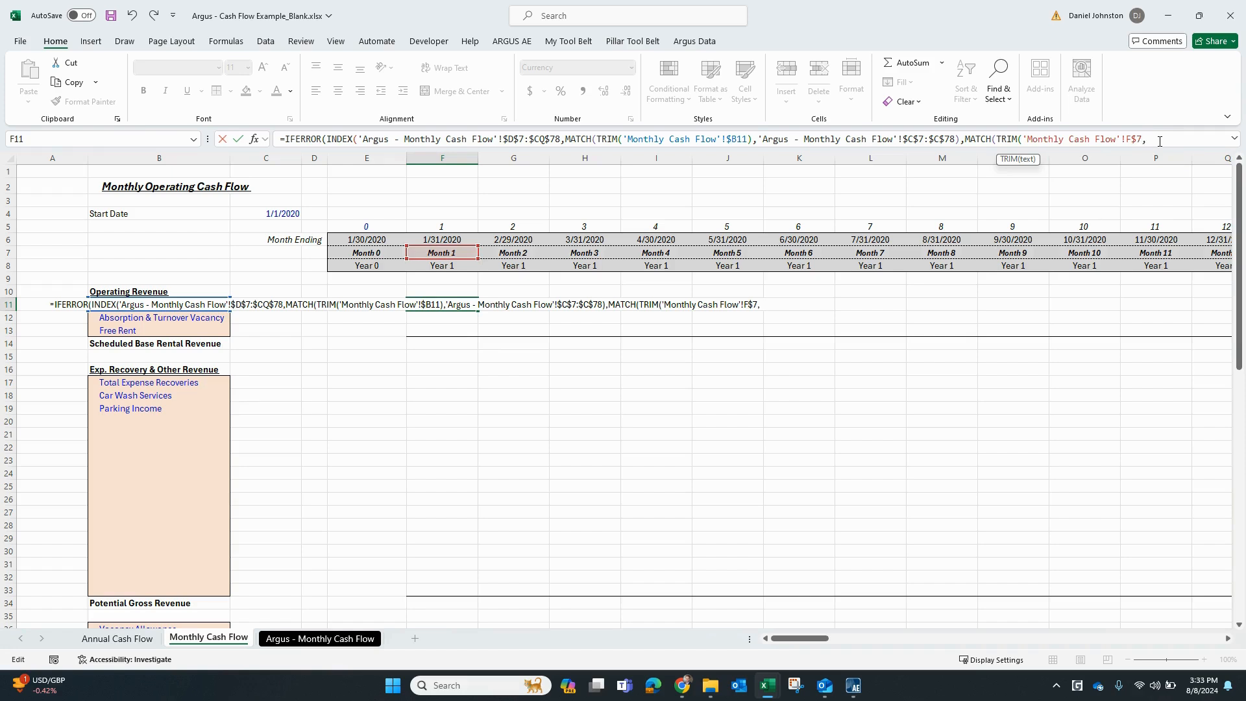
key(BackSpace)
text())
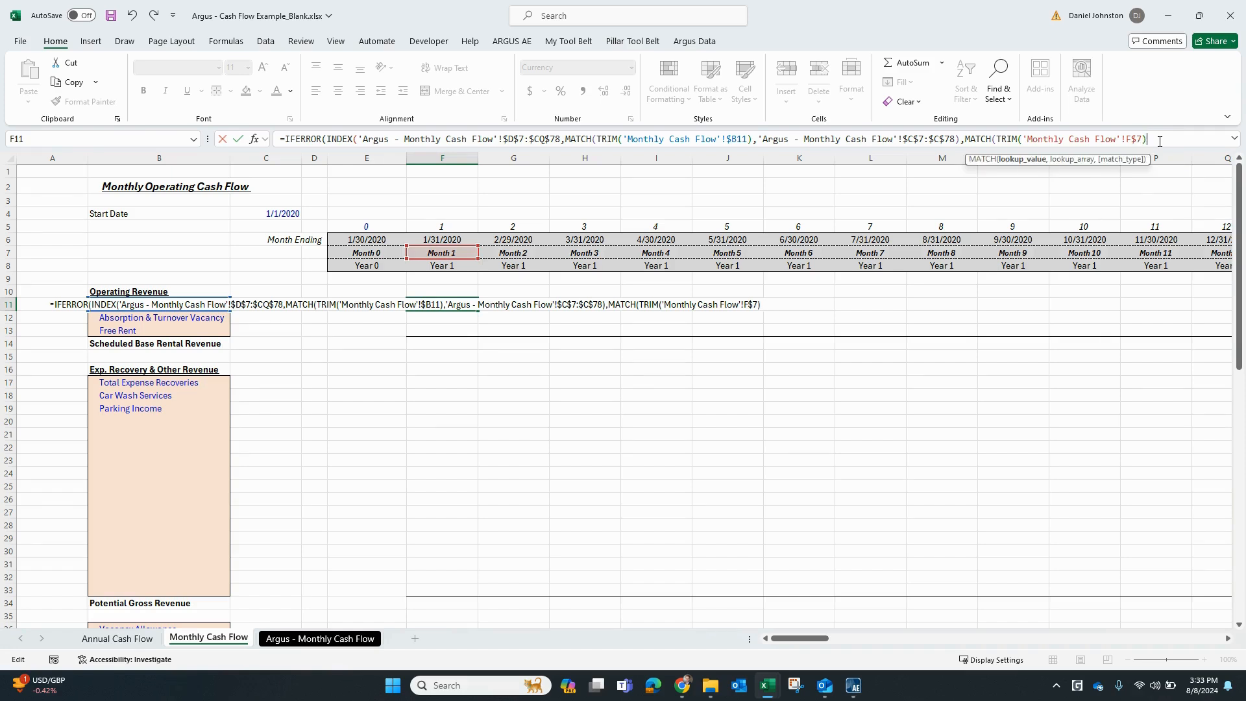
Step: Set the column MATCH's lookup array to the month headers 'Argus - Monthly Cash Flow'!$D$3:$CI$3 as an absolute reference
text(,)
click(320, 639)
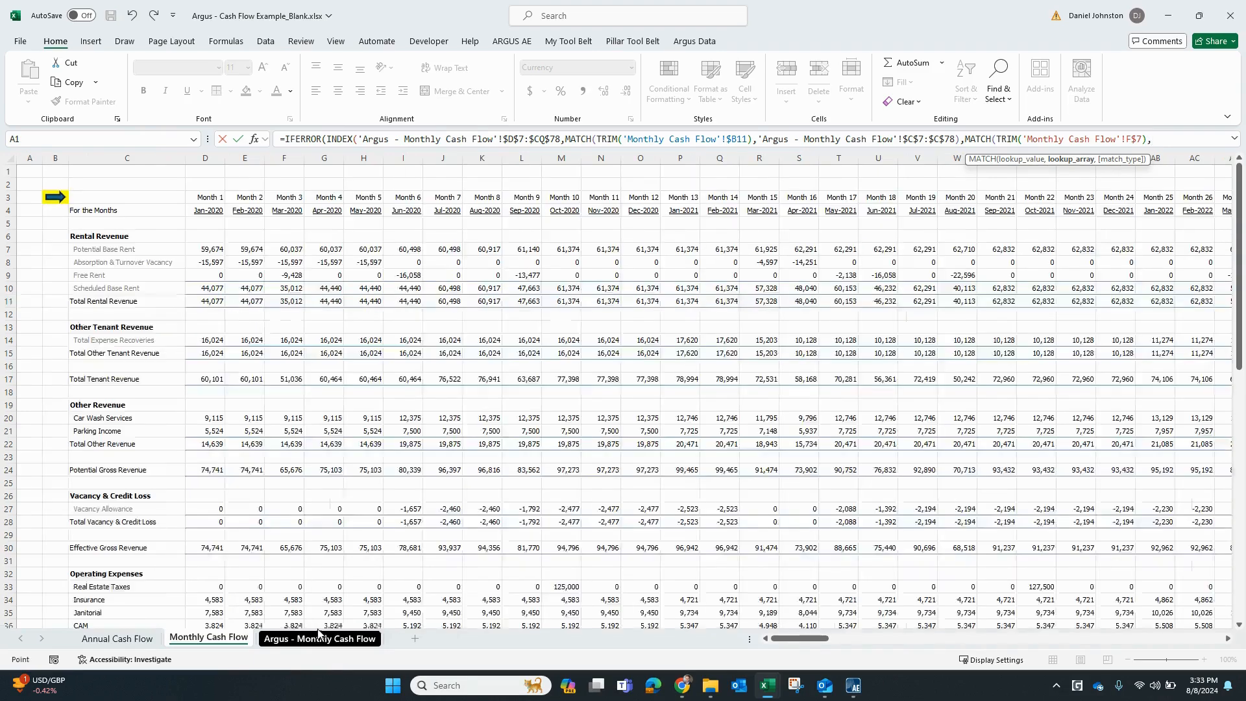
click(203, 199)
key(ctrl+shift+Right)
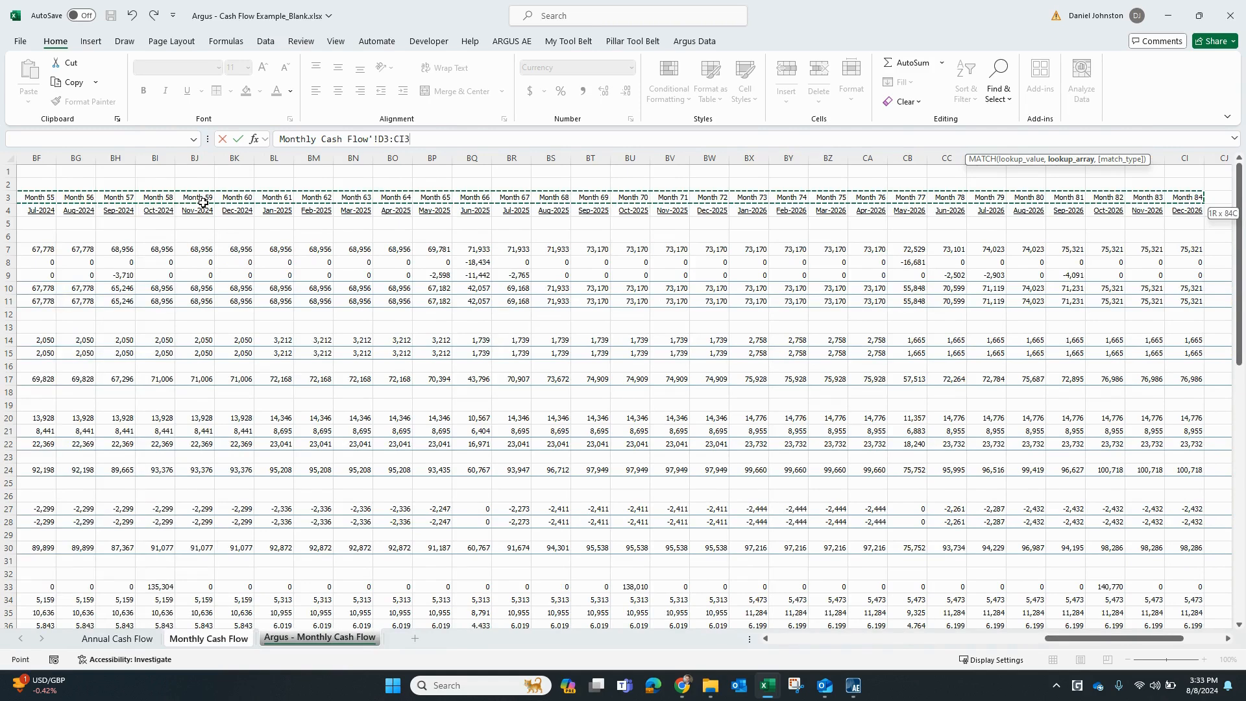
key(F4)
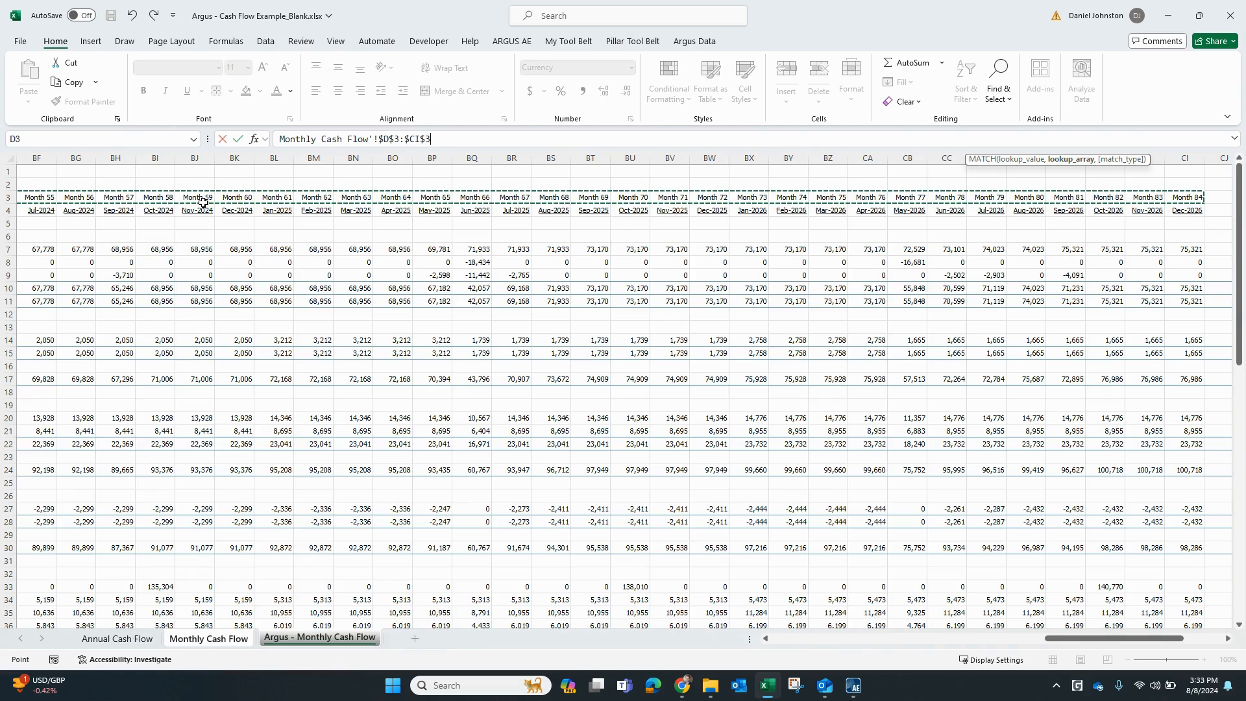
Step: Give the column MATCH exact match type 0, set IFERROR's fallback value to 0, and enter the F11 formula
text(,)
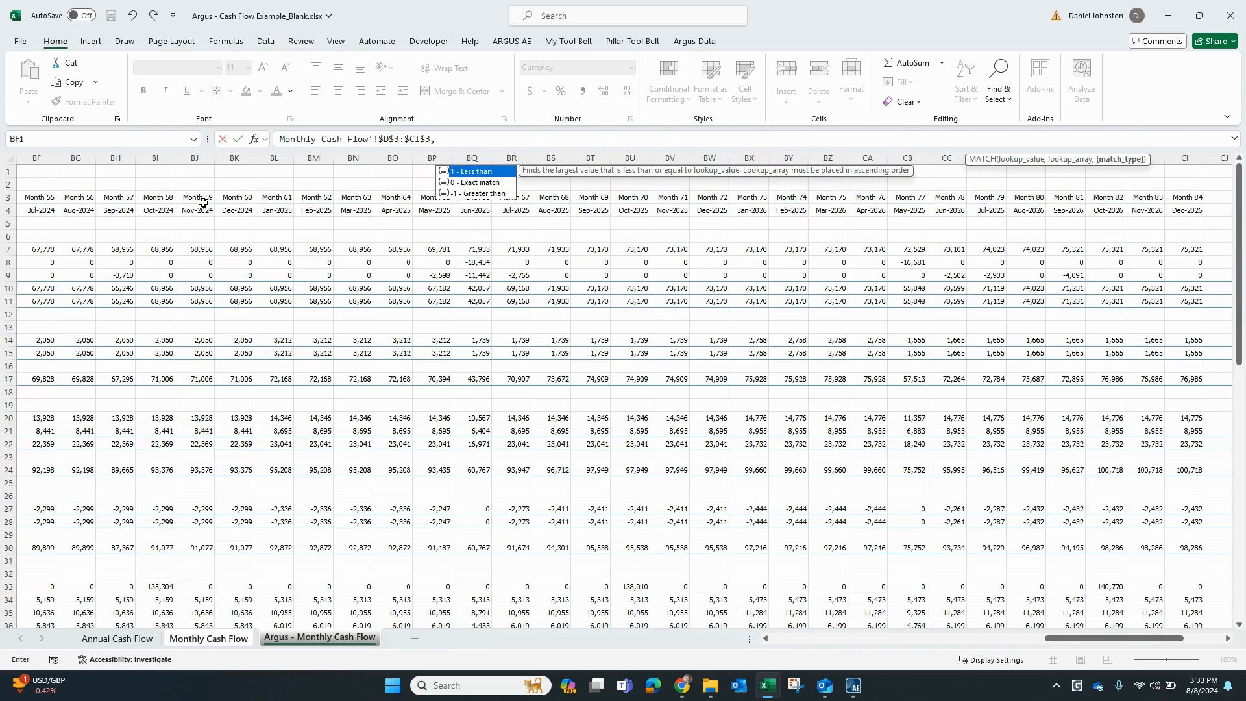
text(0)))
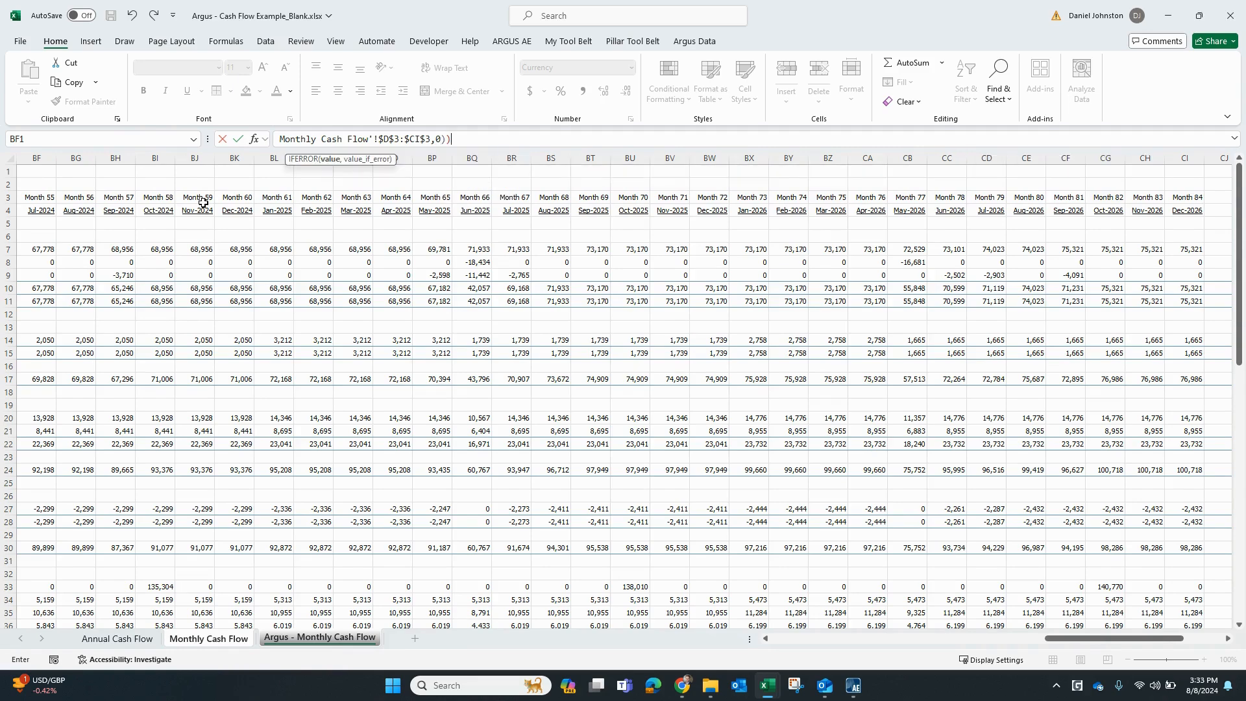
text(,0)
key(Return)
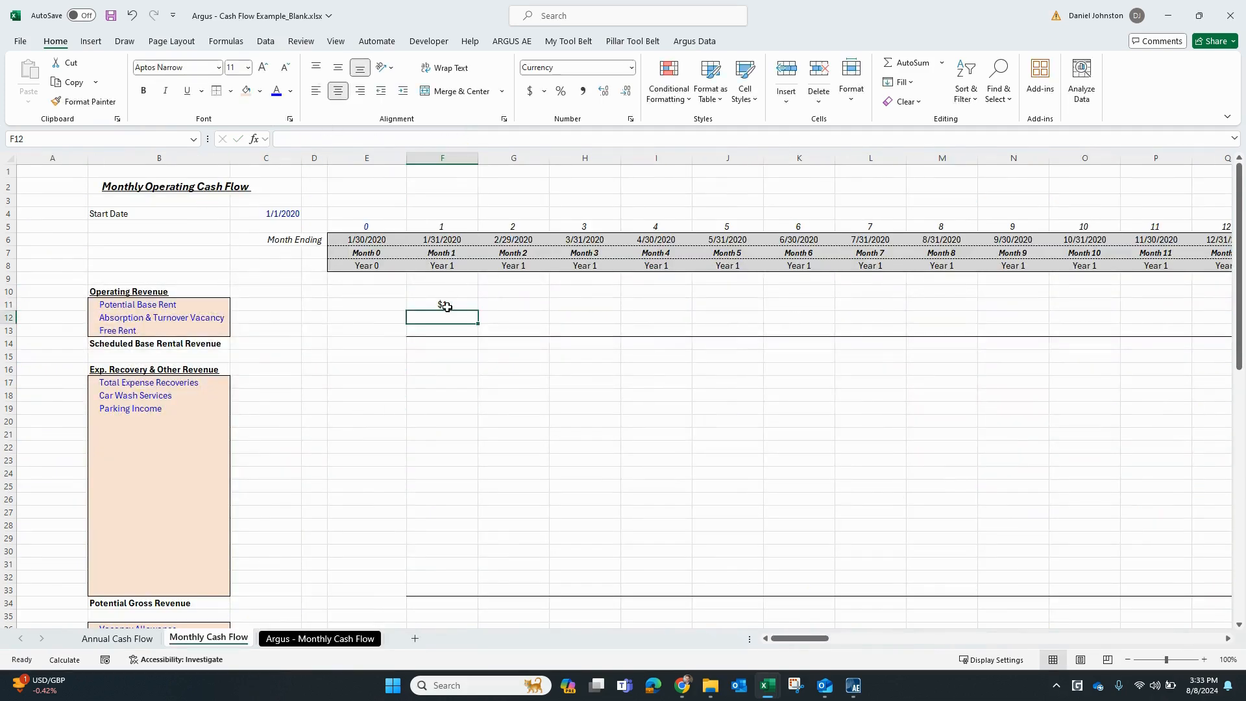
Step: Wrap the row MATCH's lookup array in F11 with TRIM so it reads TRIM('Argus - Monthly Cash Flow'!$C$7:$C$78)
click(447, 307)
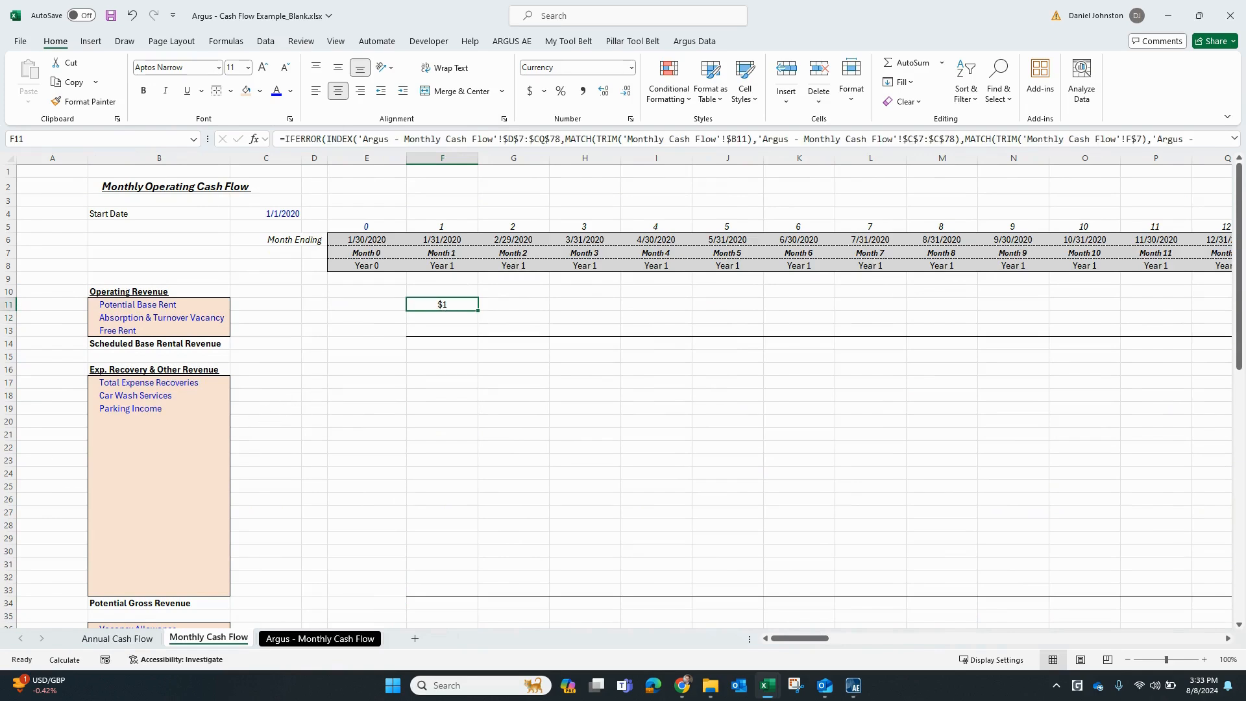
key(alt+Tab)
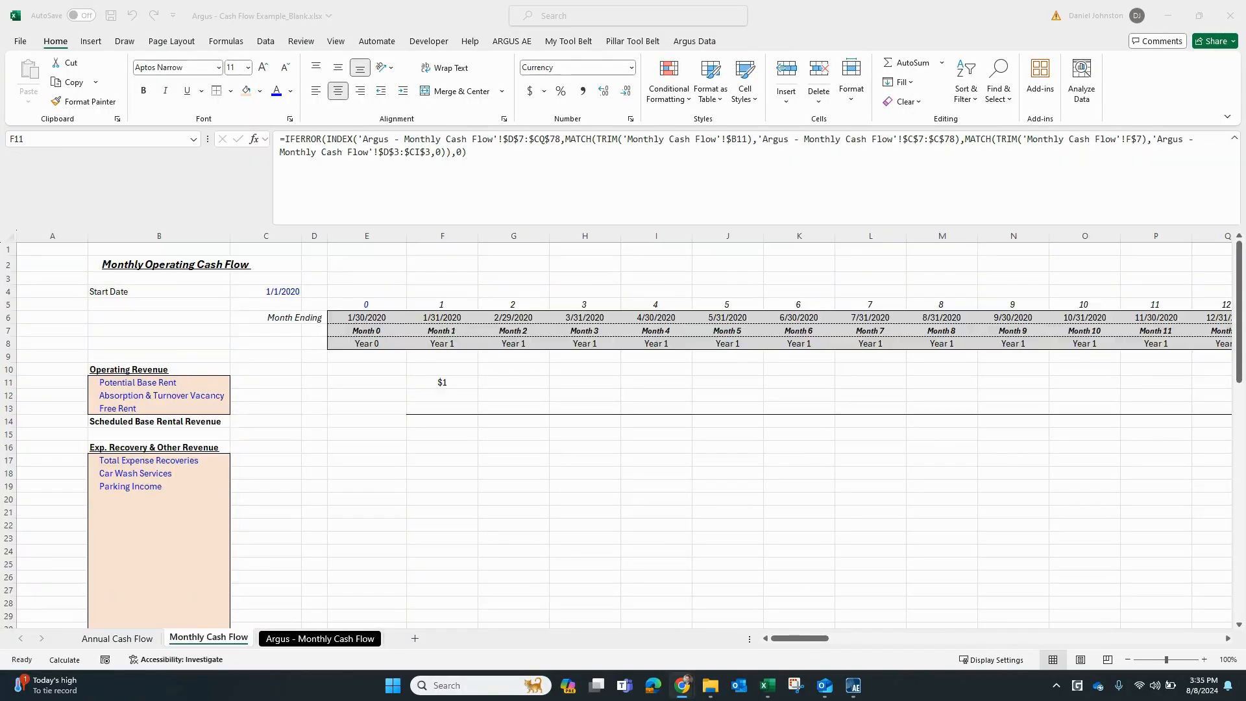
key(alt+Tab)
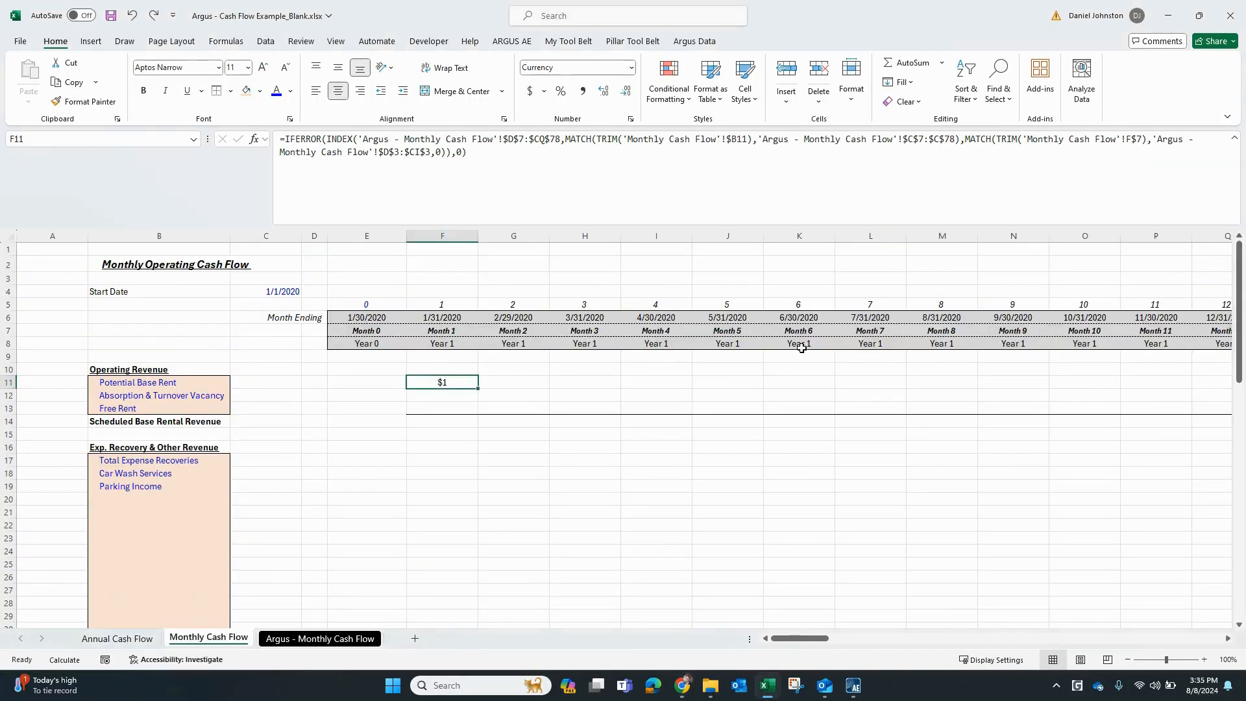
click(714, 214)
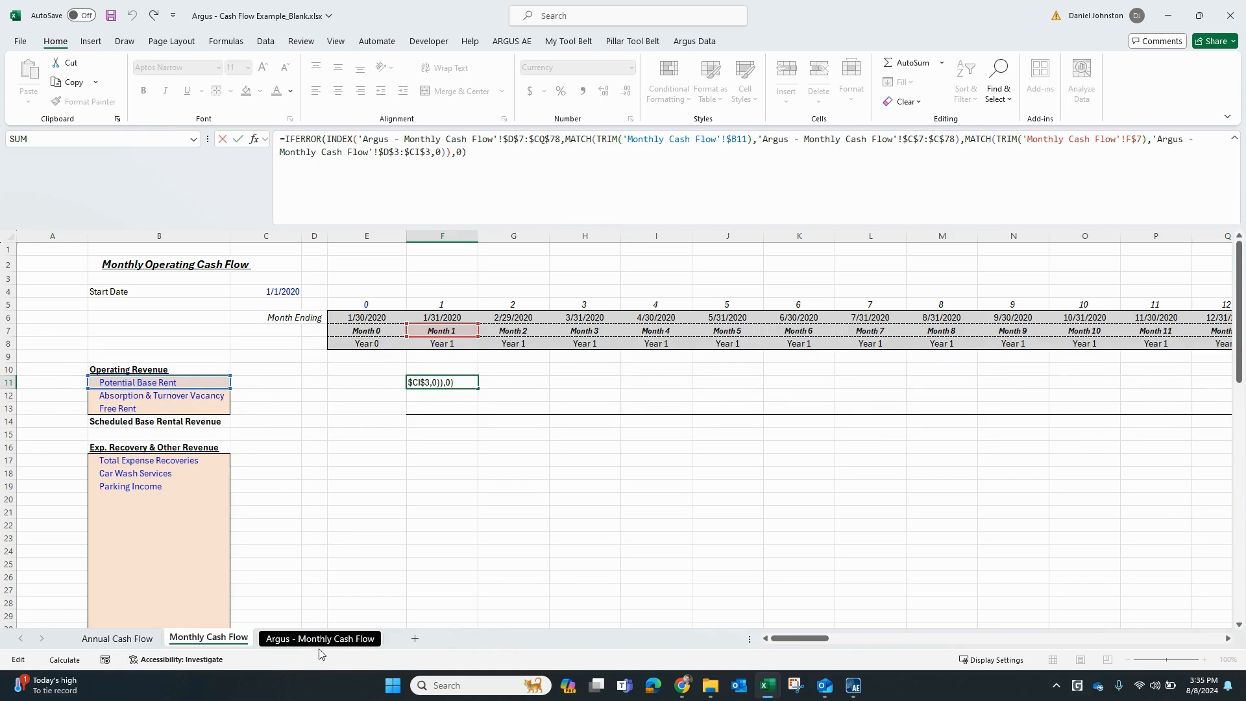
click(761, 139)
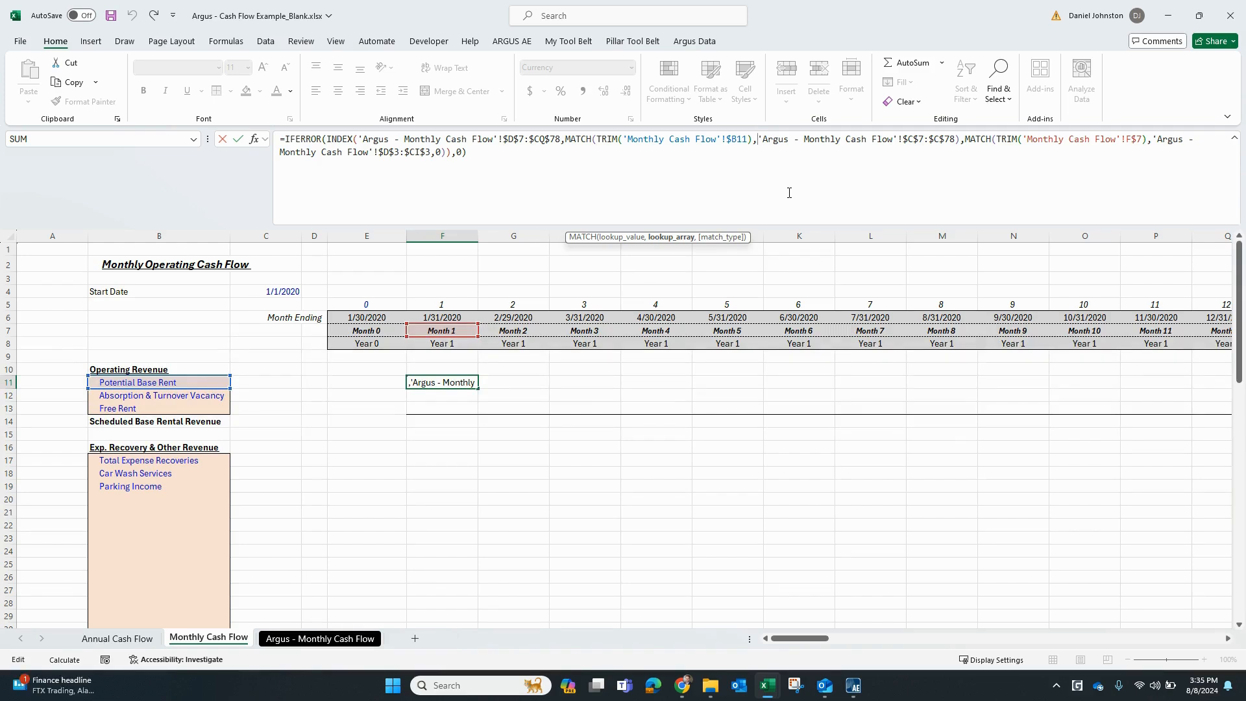
text(tr)
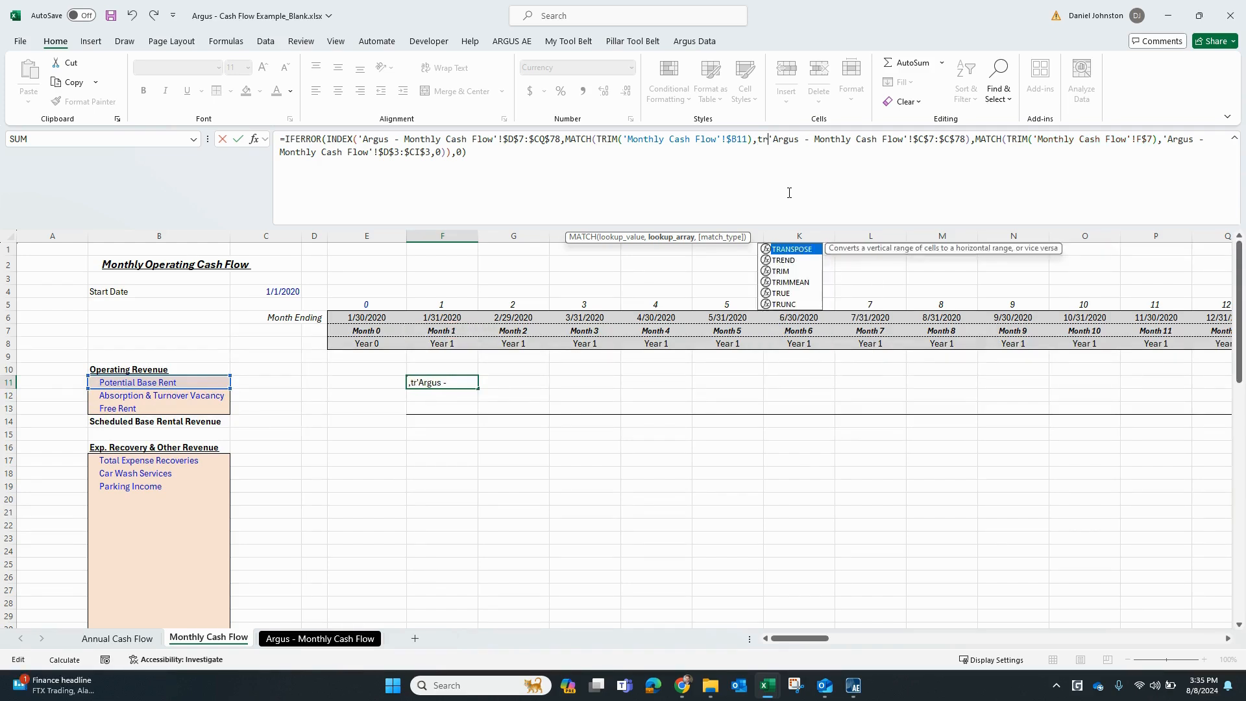
text(i)
key(Tab)
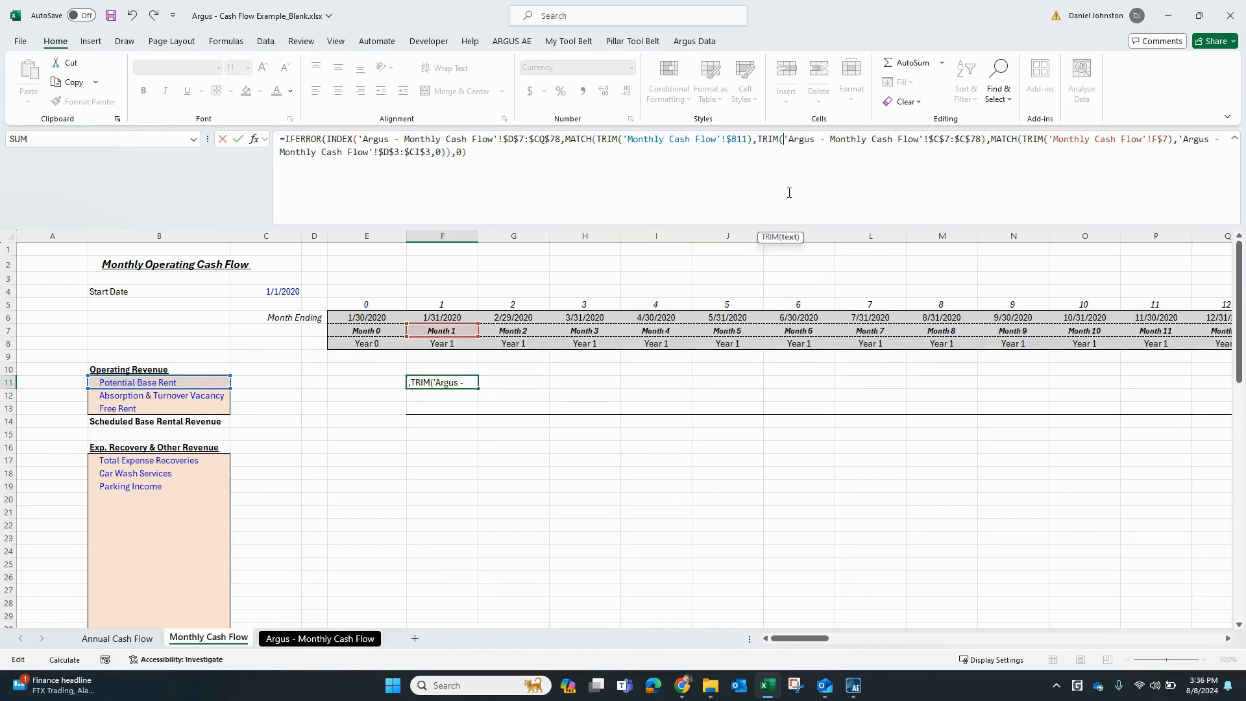
click(987, 139)
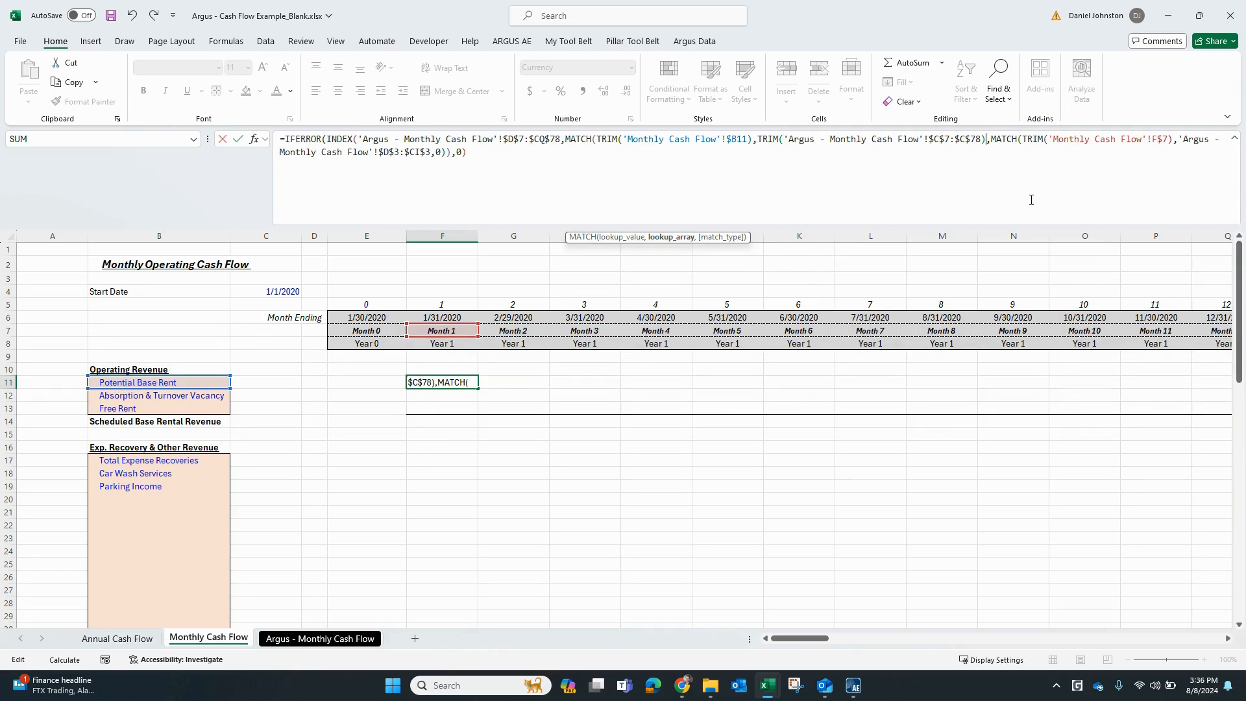
text())
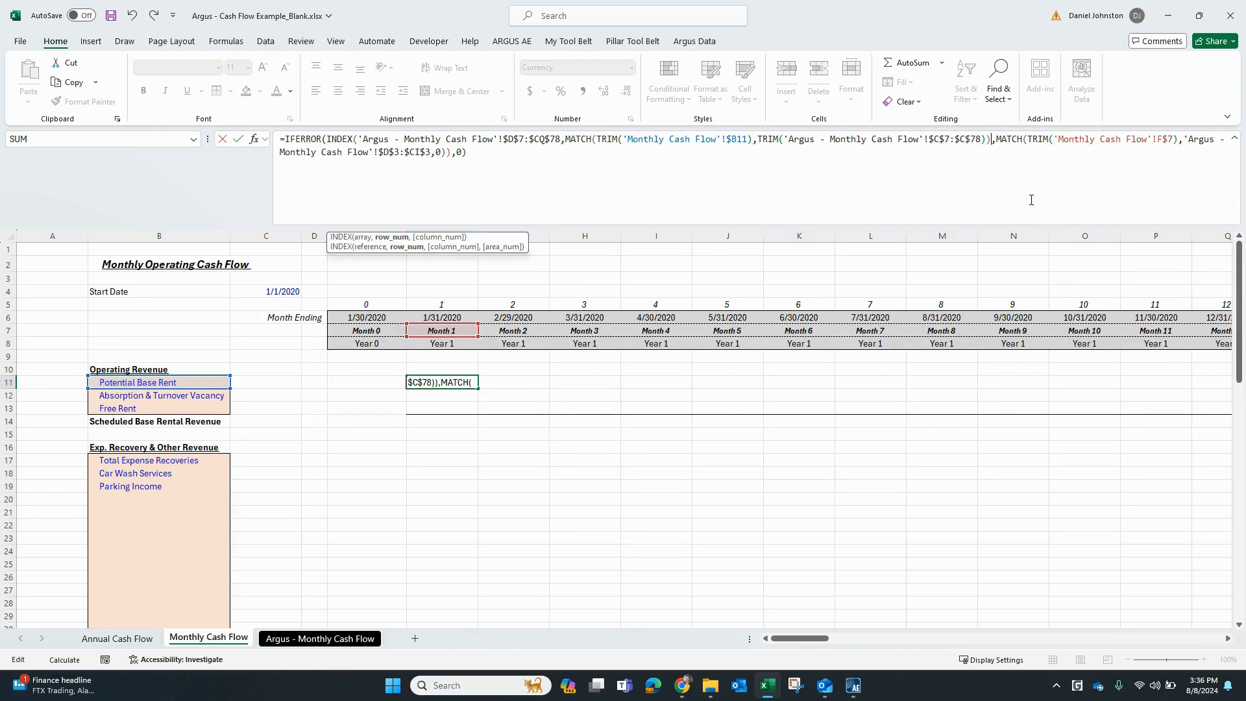
key(BackSpace)
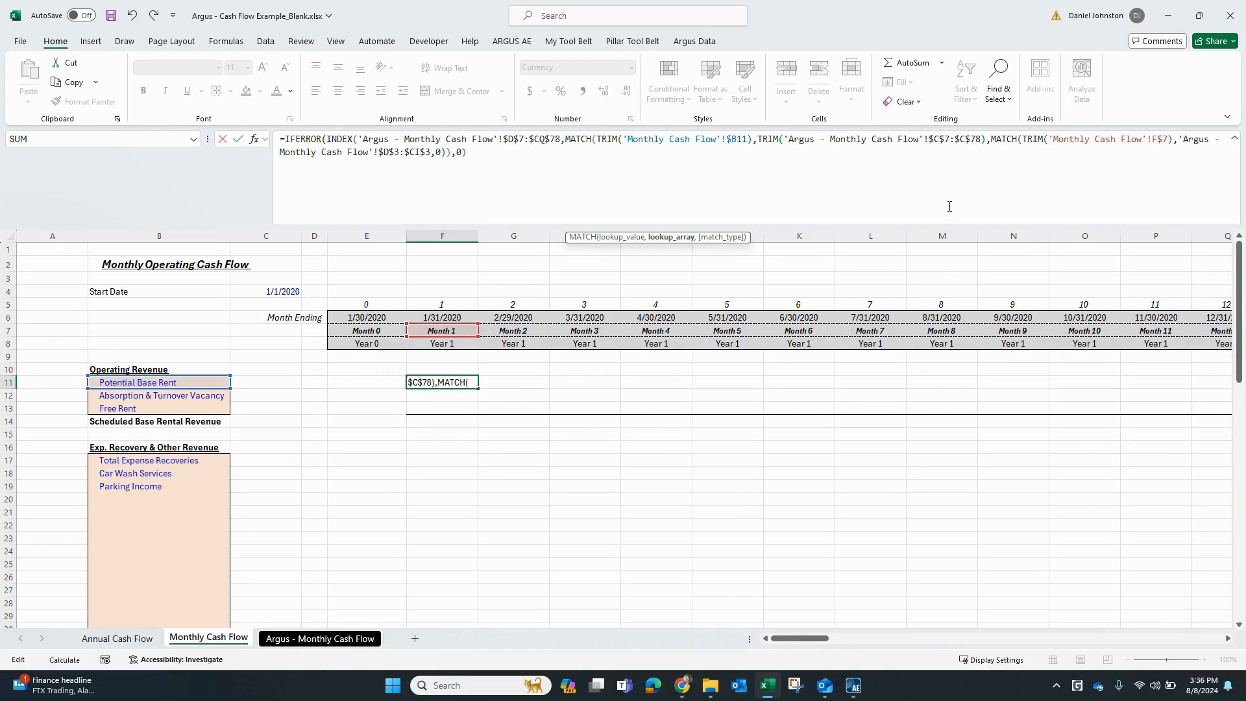
Step: Give the row MATCH exact match type 0, enter the F11 formula, and check the result against Month 1 Potential Base Rent in the Argus export
text(,0)
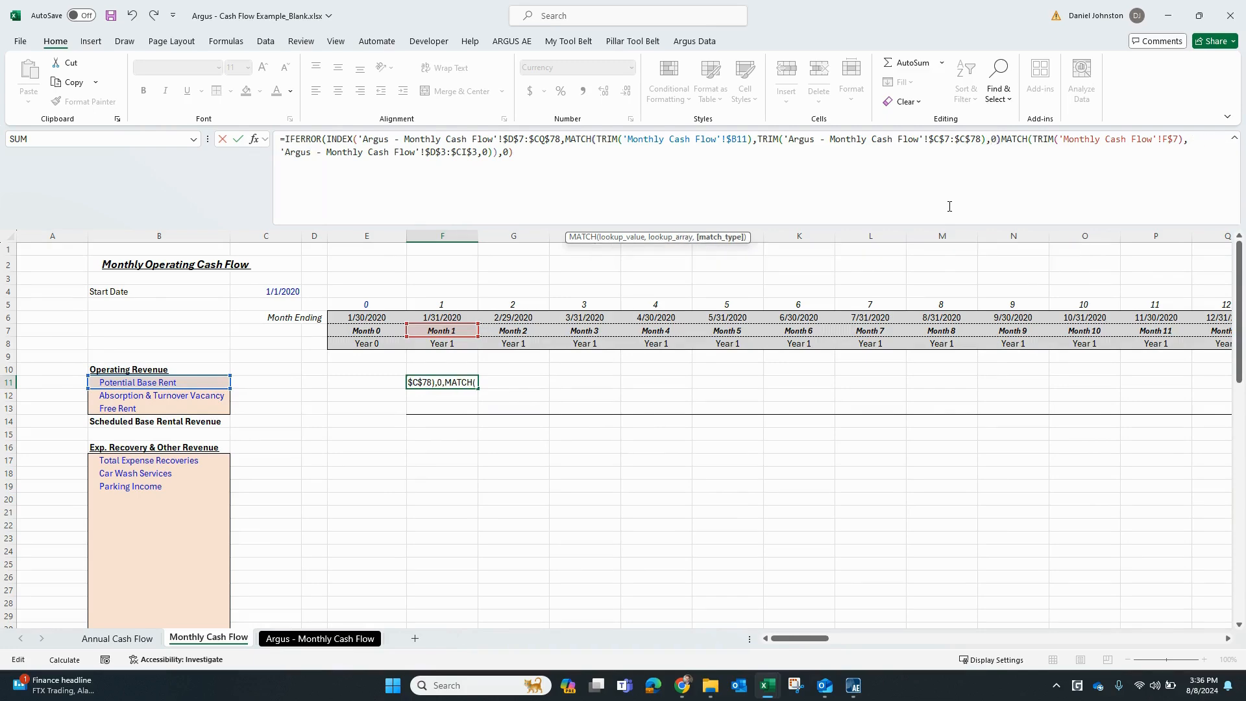
text())
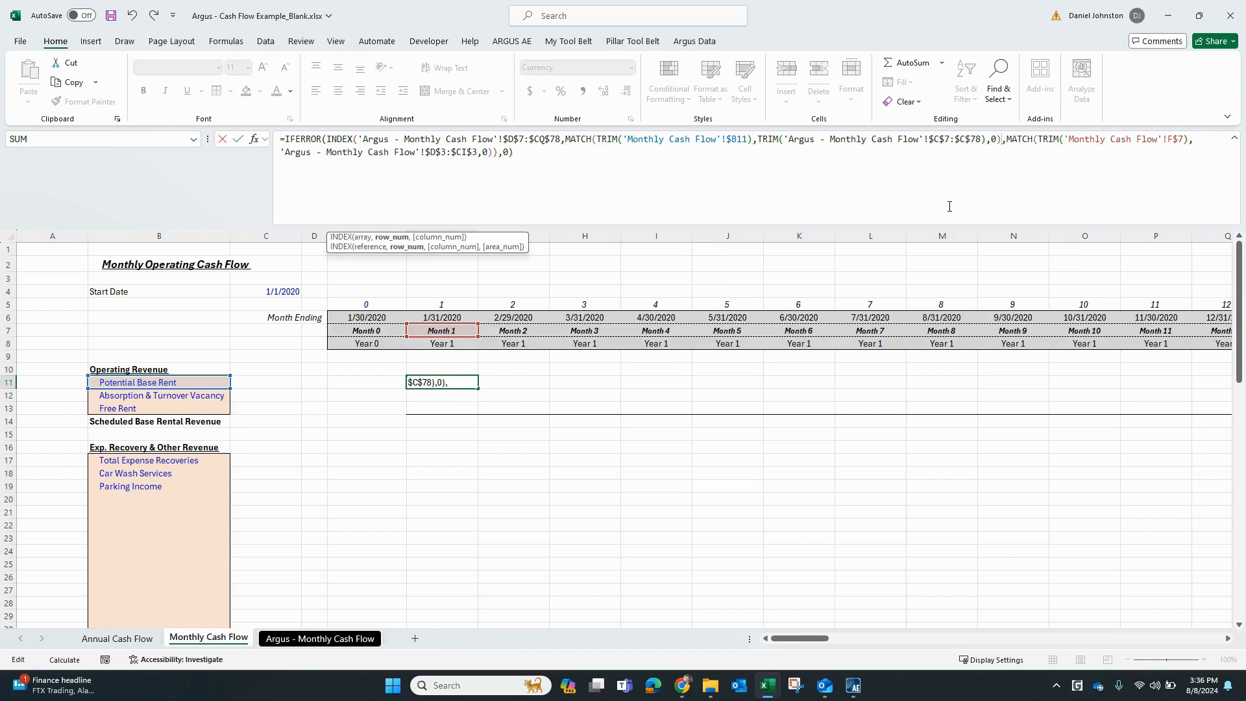
key(Return)
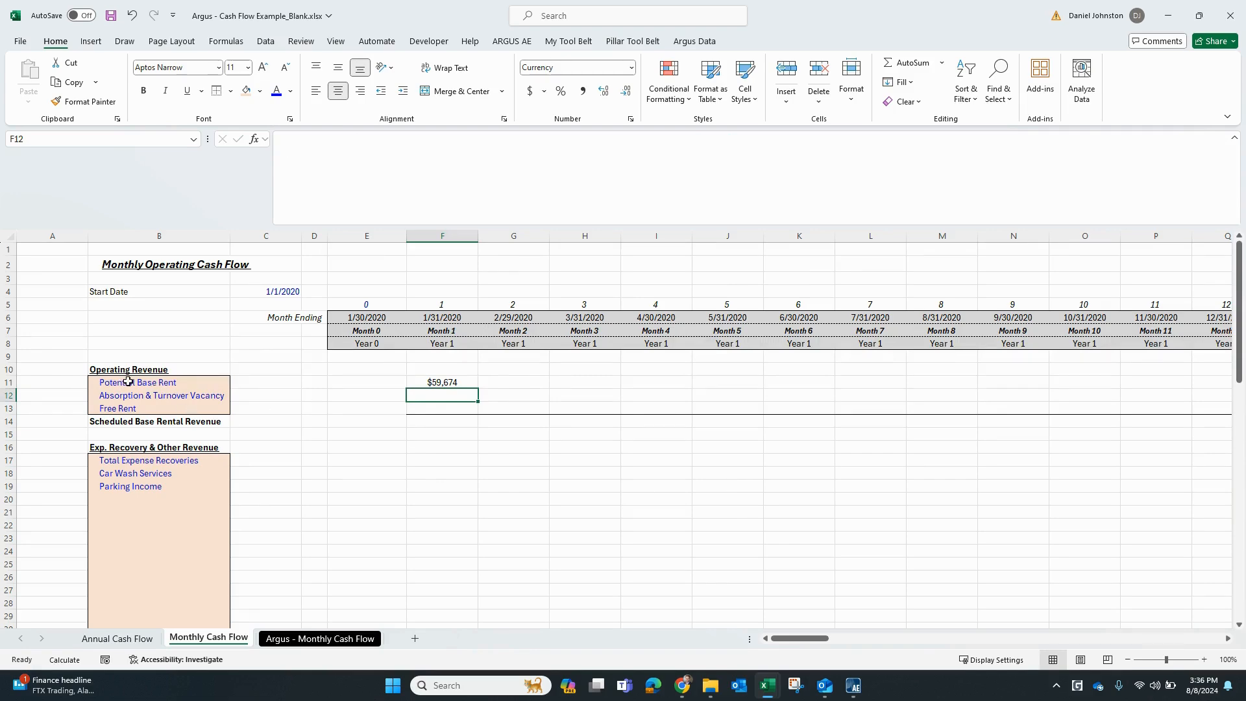
click(313, 639)
click(201, 328)
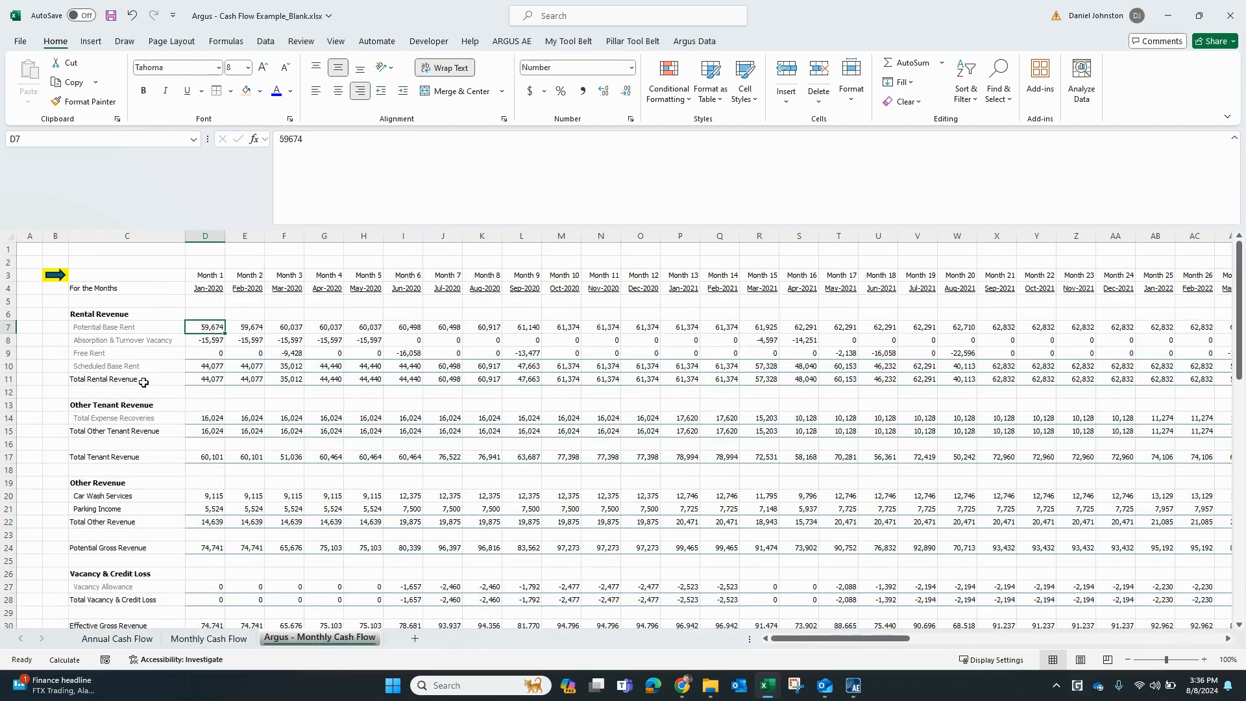
click(214, 639)
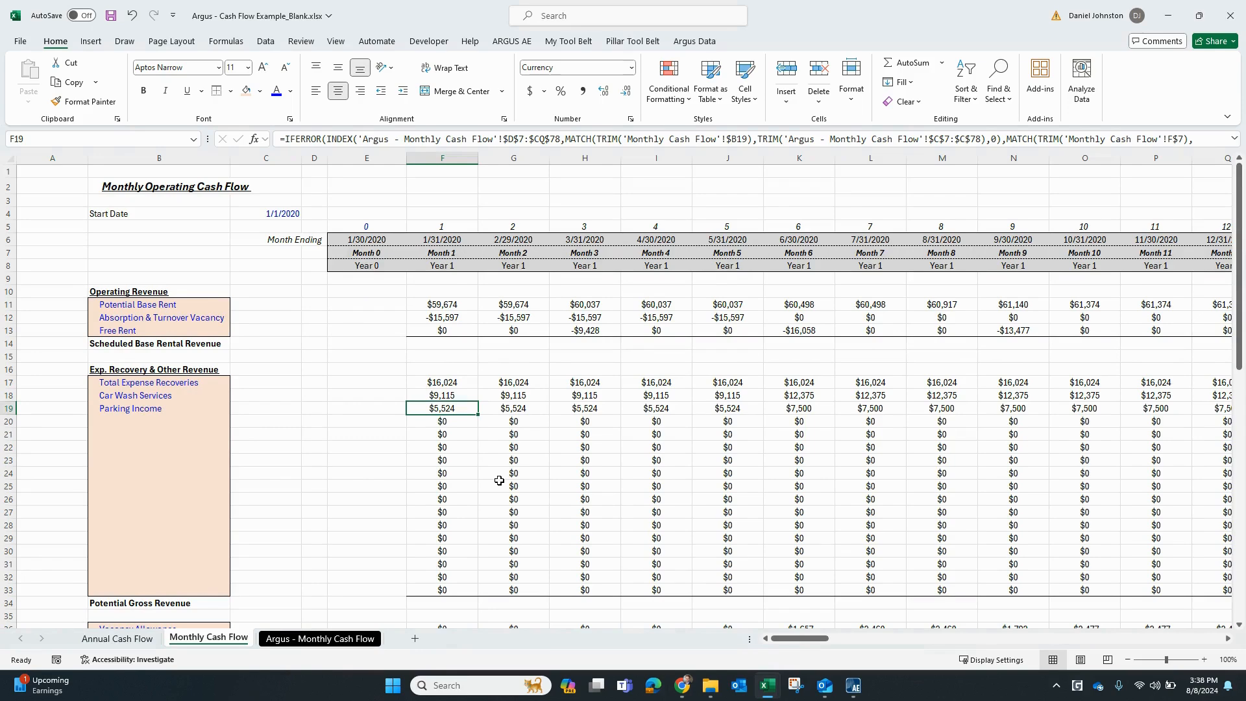
Step: Review the filled lookup formulas in the Monthly Cash Flow sheet, from Operating Revenue through Operating Expenses to Leasing and Capital Costs
key(Up)
key(Up)
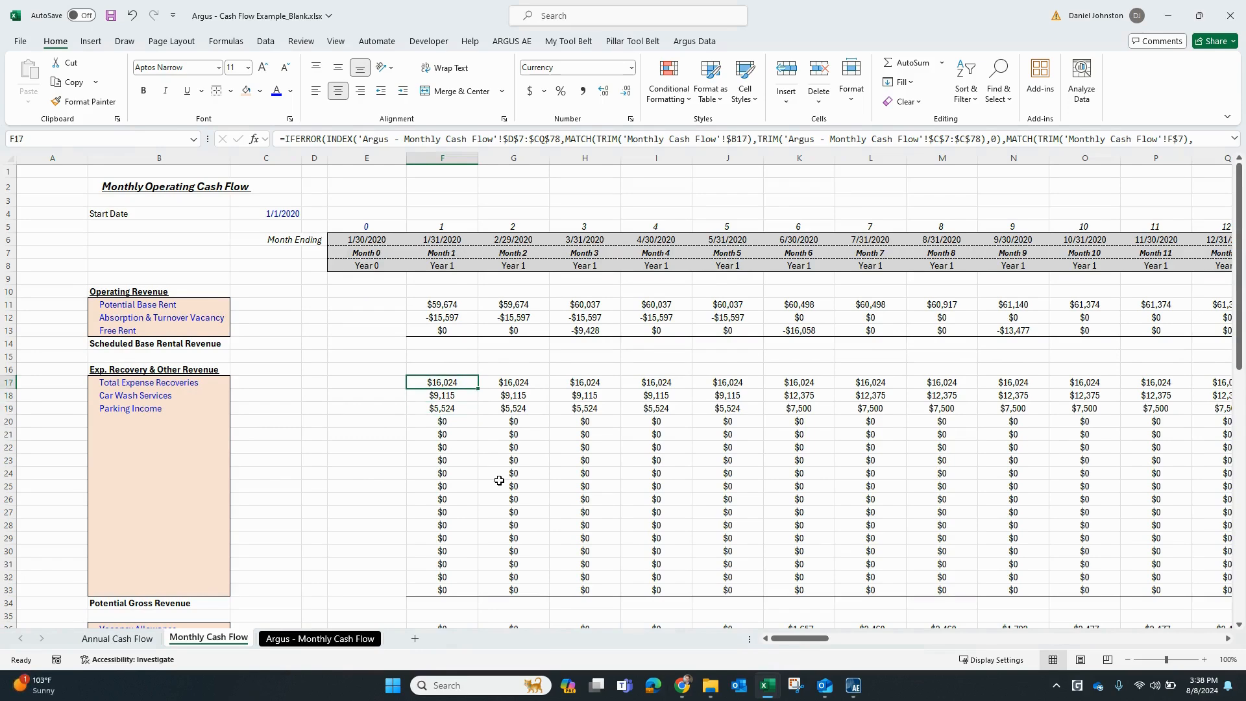
click(455, 309)
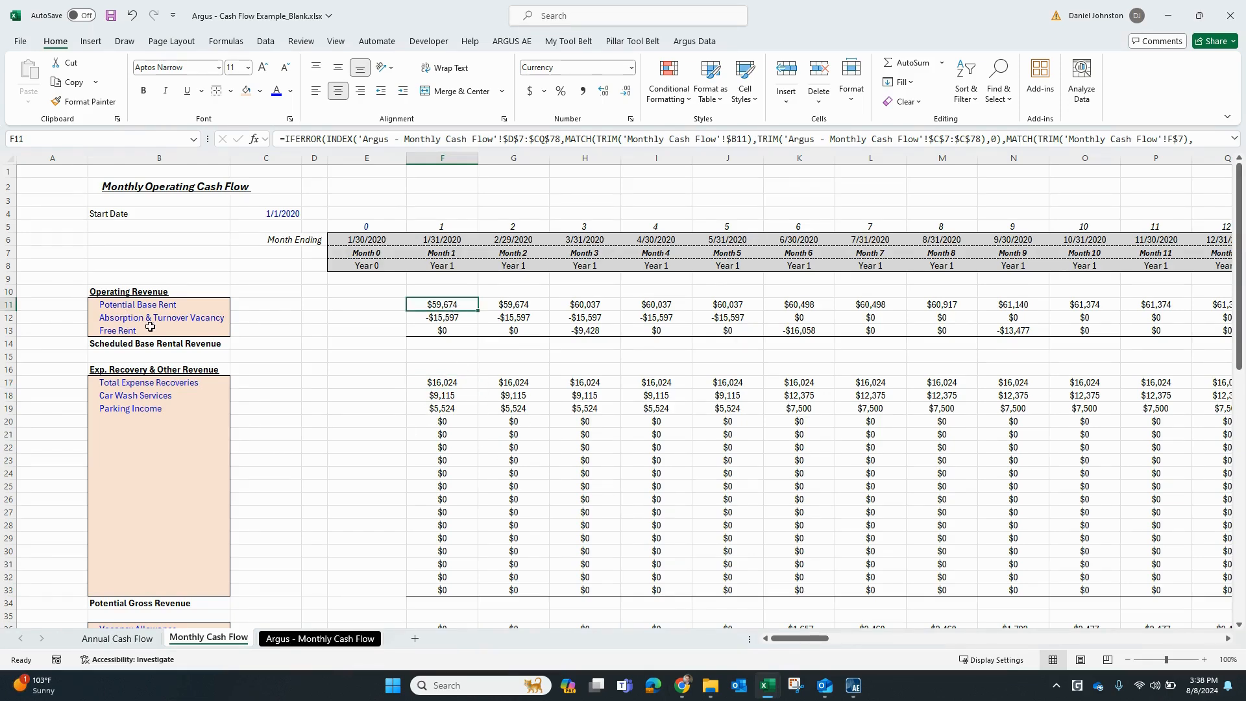
click(439, 447)
scroll(469, 493, down, 6)
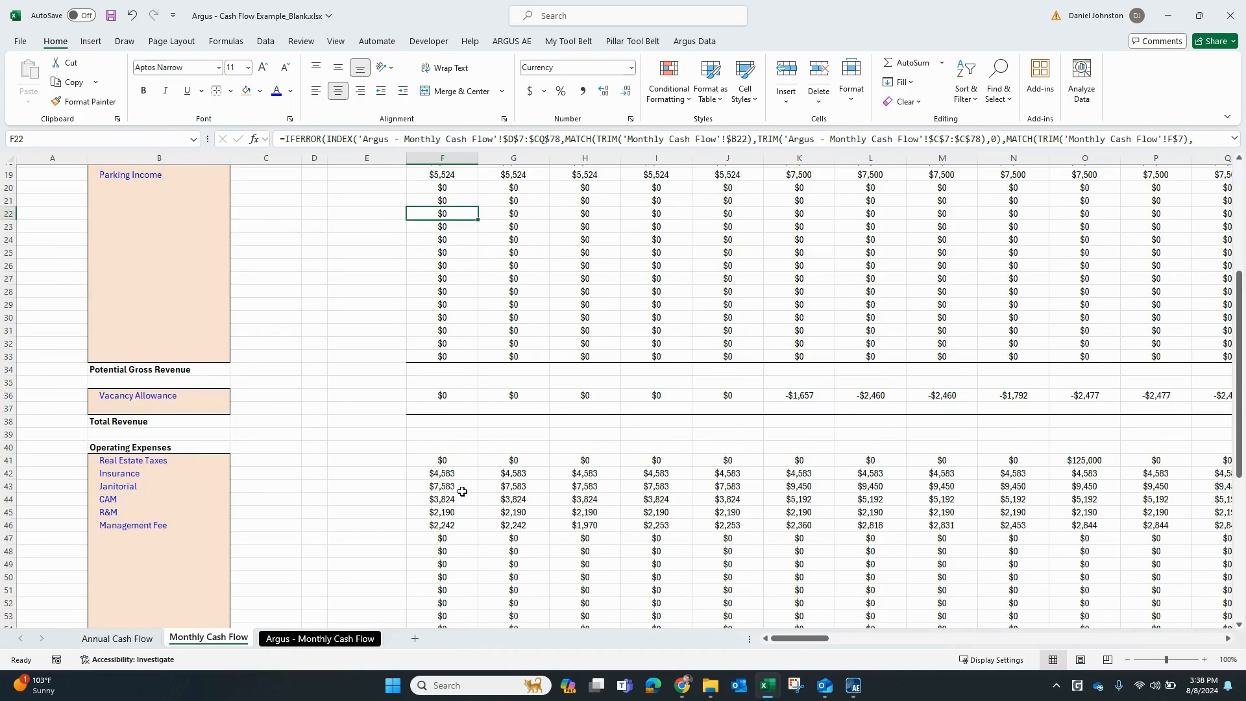
scroll(469, 493, up, 5)
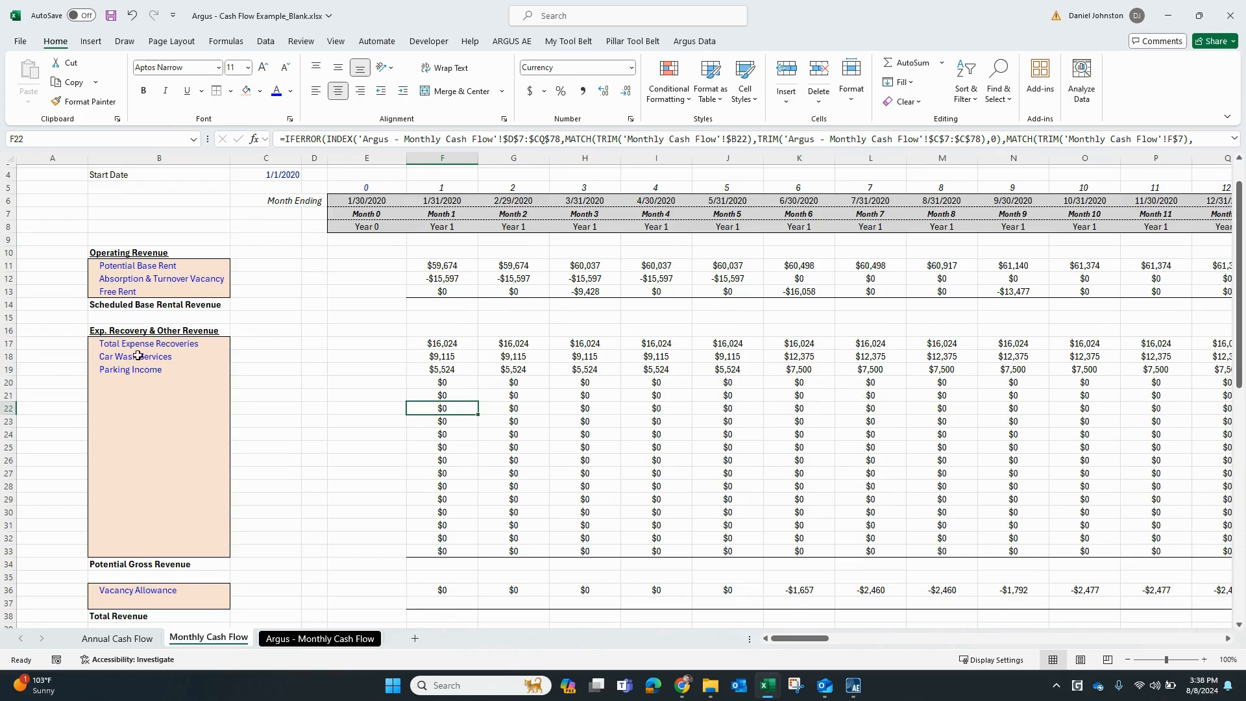
scroll(150, 398, down, 3)
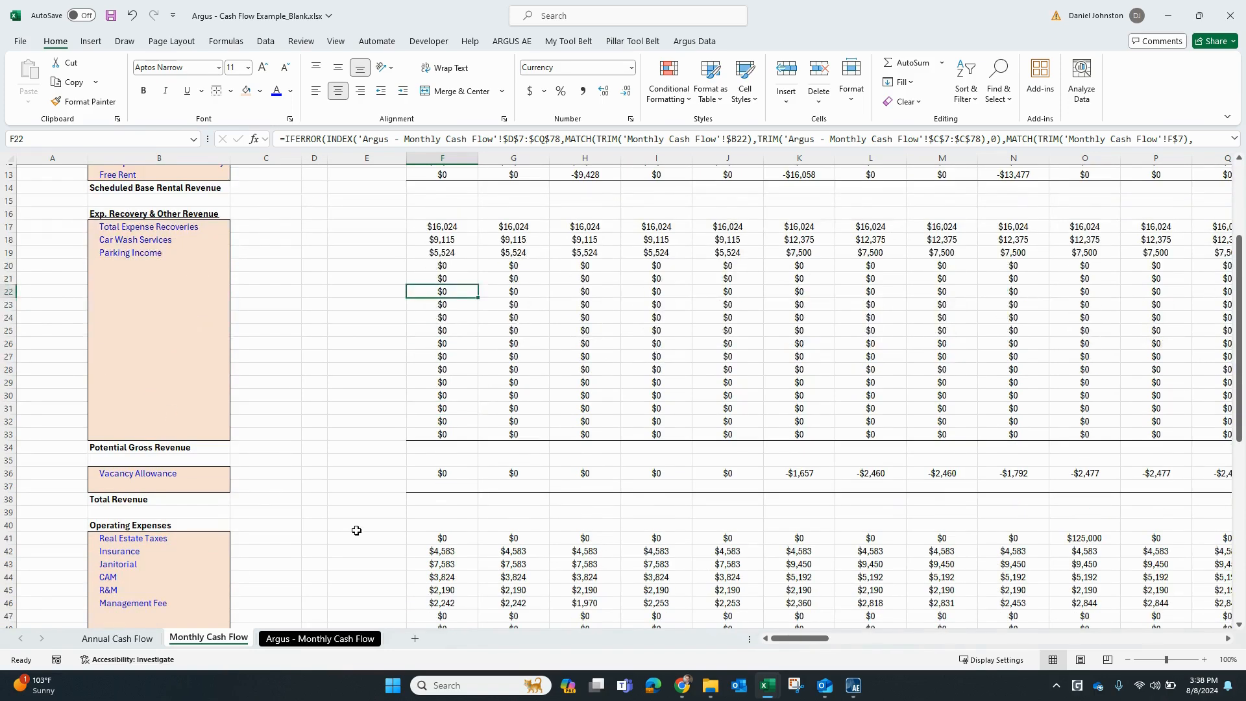
scroll(357, 530, down, 4)
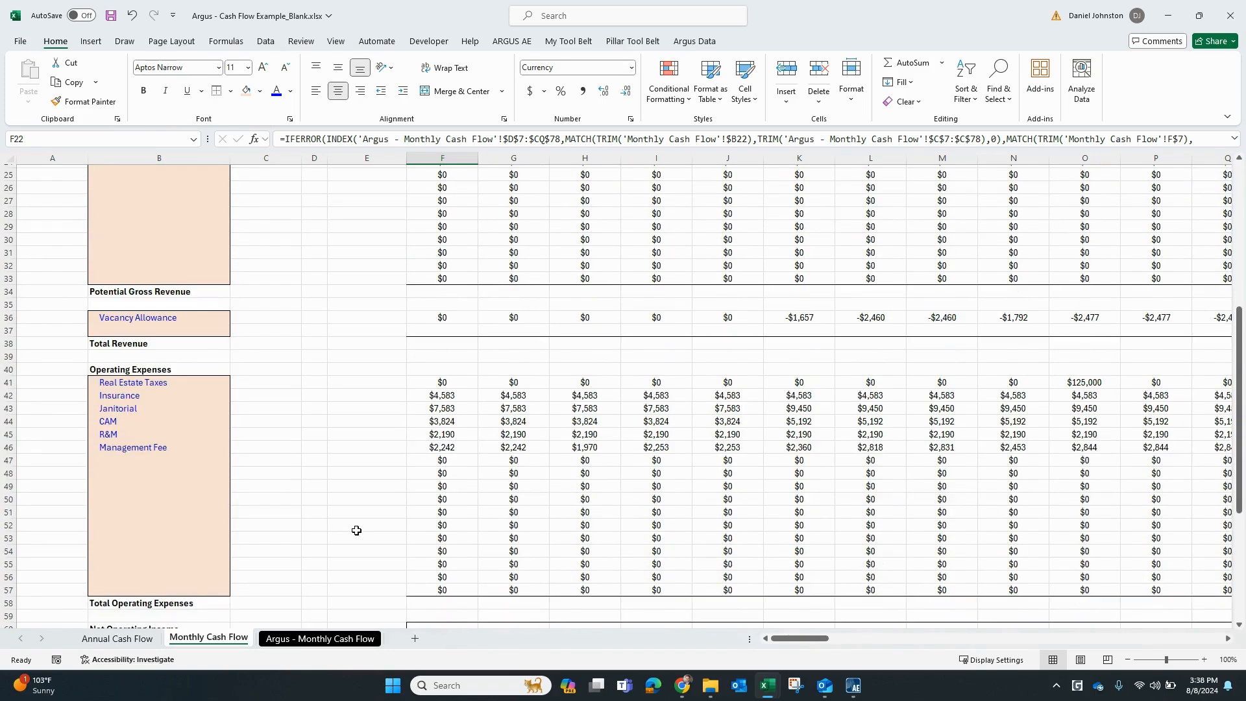
click(168, 465)
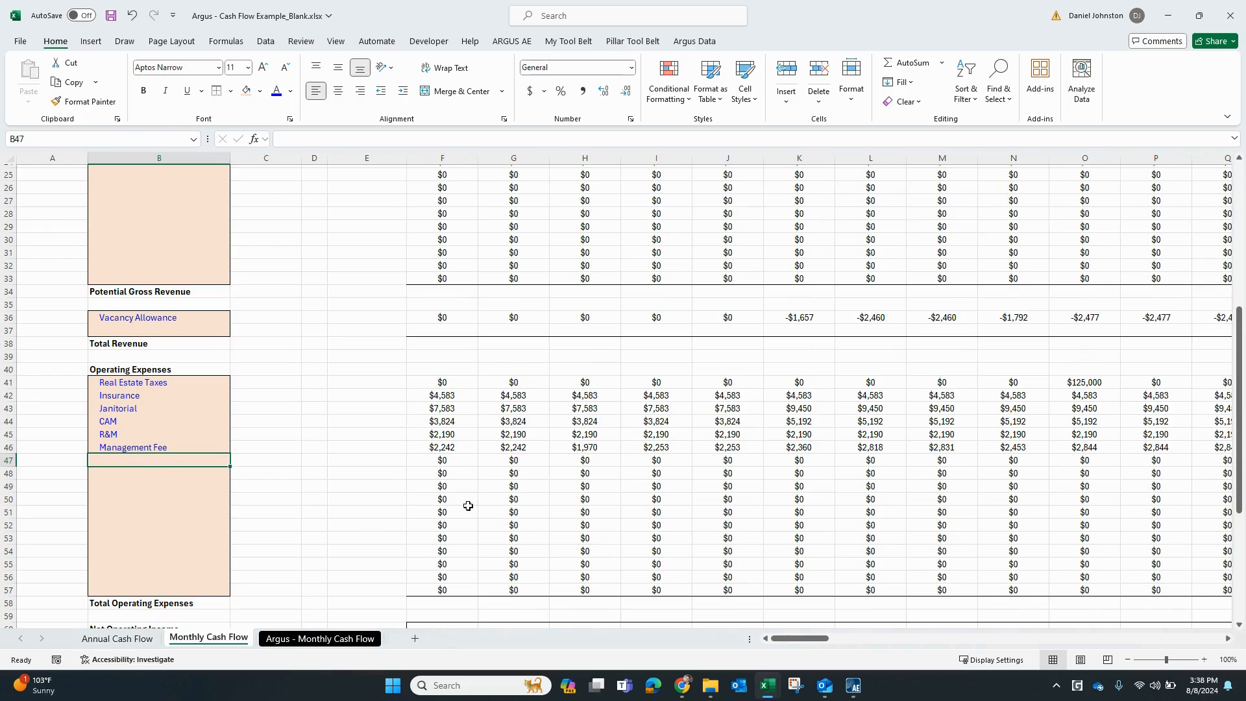
click(449, 462)
scroll(431, 506, down, 1)
scroll(431, 506, down, 6)
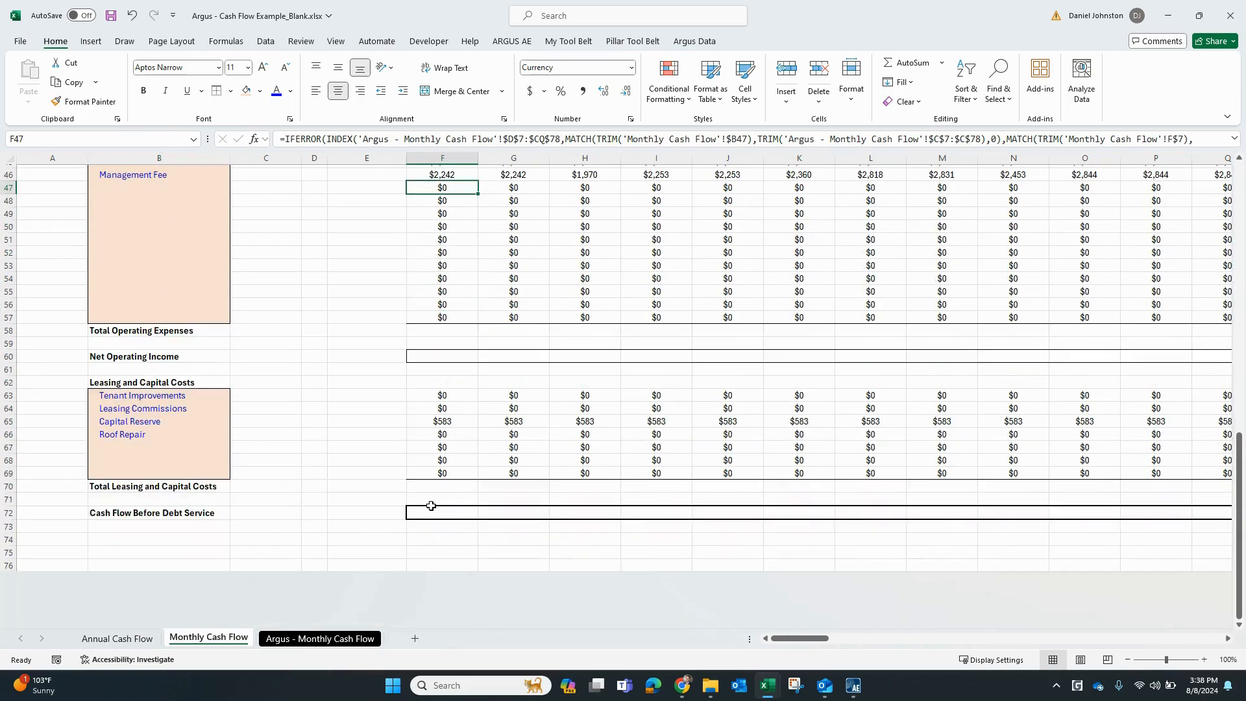
scroll(431, 506, up, 5)
scroll(439, 512, down, 5)
click(448, 513)
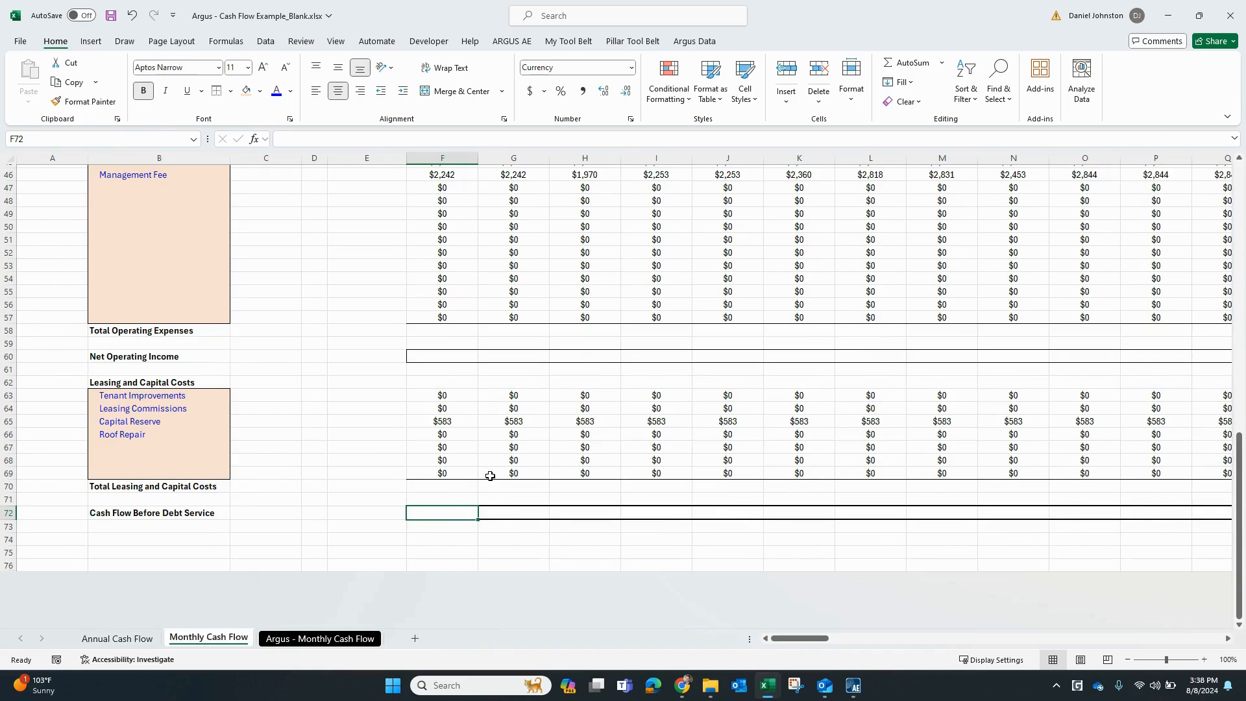
Step: Total Month 1 Scheduled Base Rental Revenue in F14 as the sum of F11:F13
scroll(490, 480, up, 15)
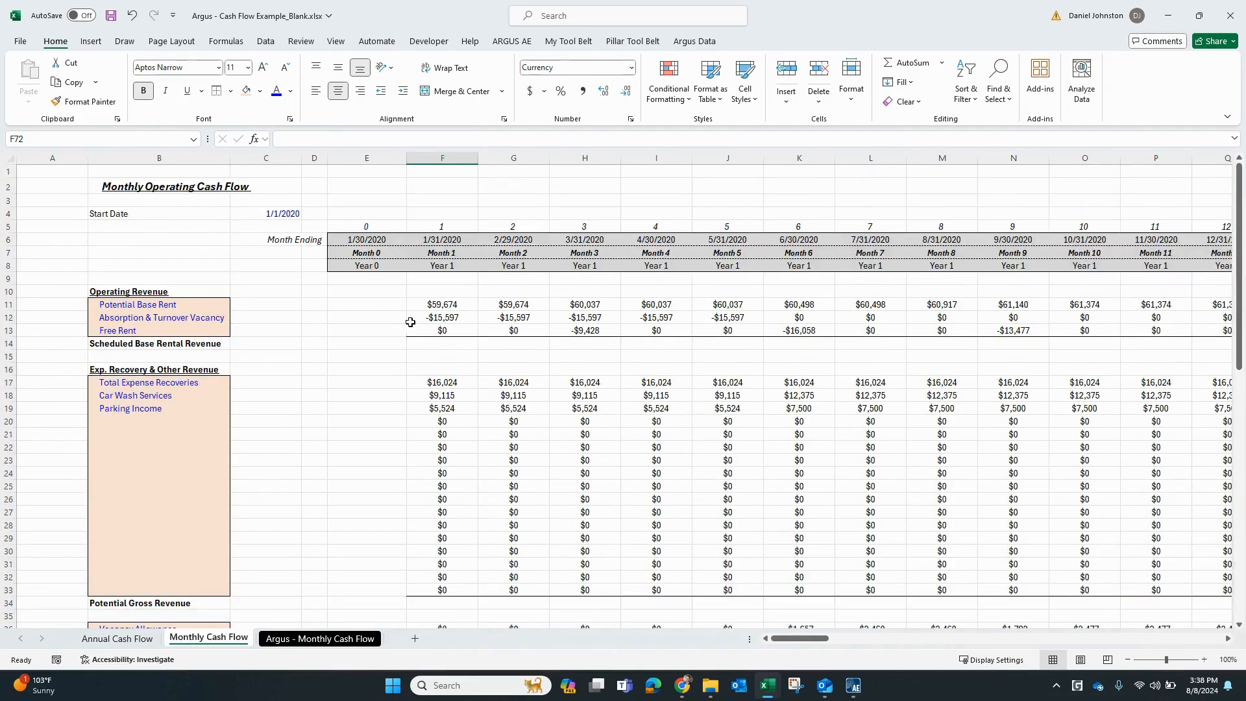
click(442, 344)
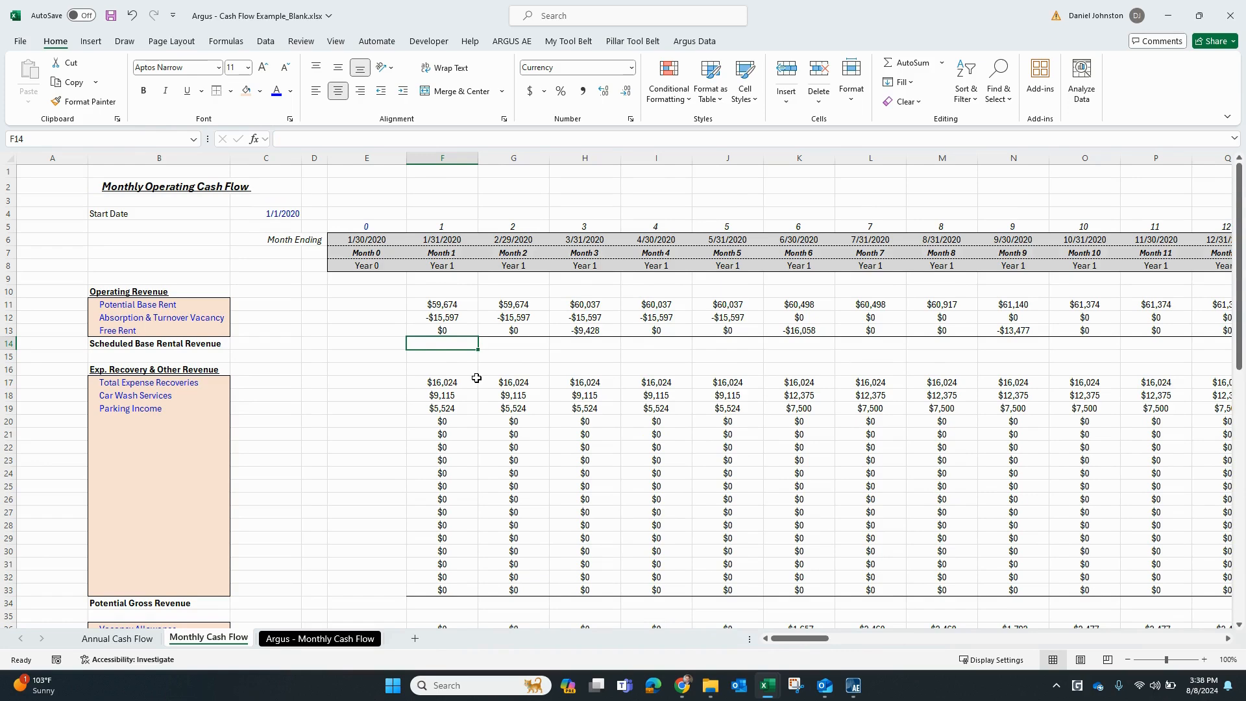
text(=sum()
key(Up)
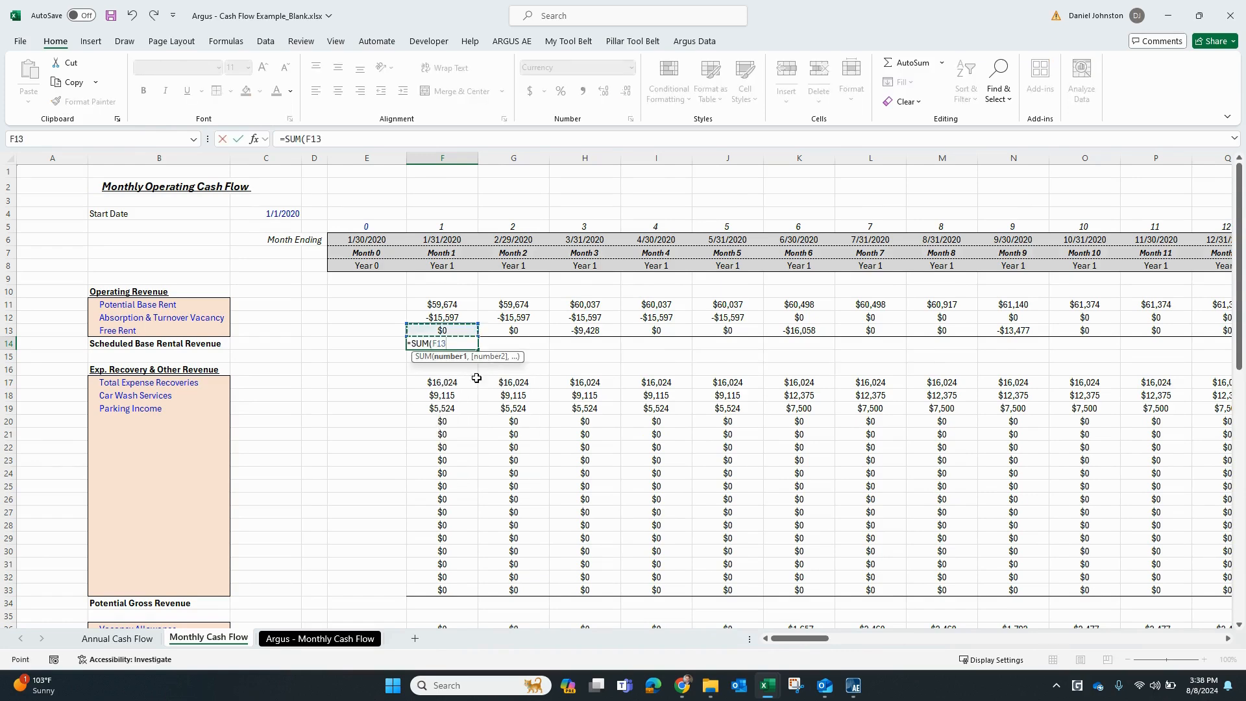
key(shift+Up)
key(shift+Up)
key(Return)
Step: Calculate Month 1 Potential Gross Revenue in F34 with =F14+SUM(F17:F33), accepting the closing-parenthesis correction
scroll(468, 448, down, 2)
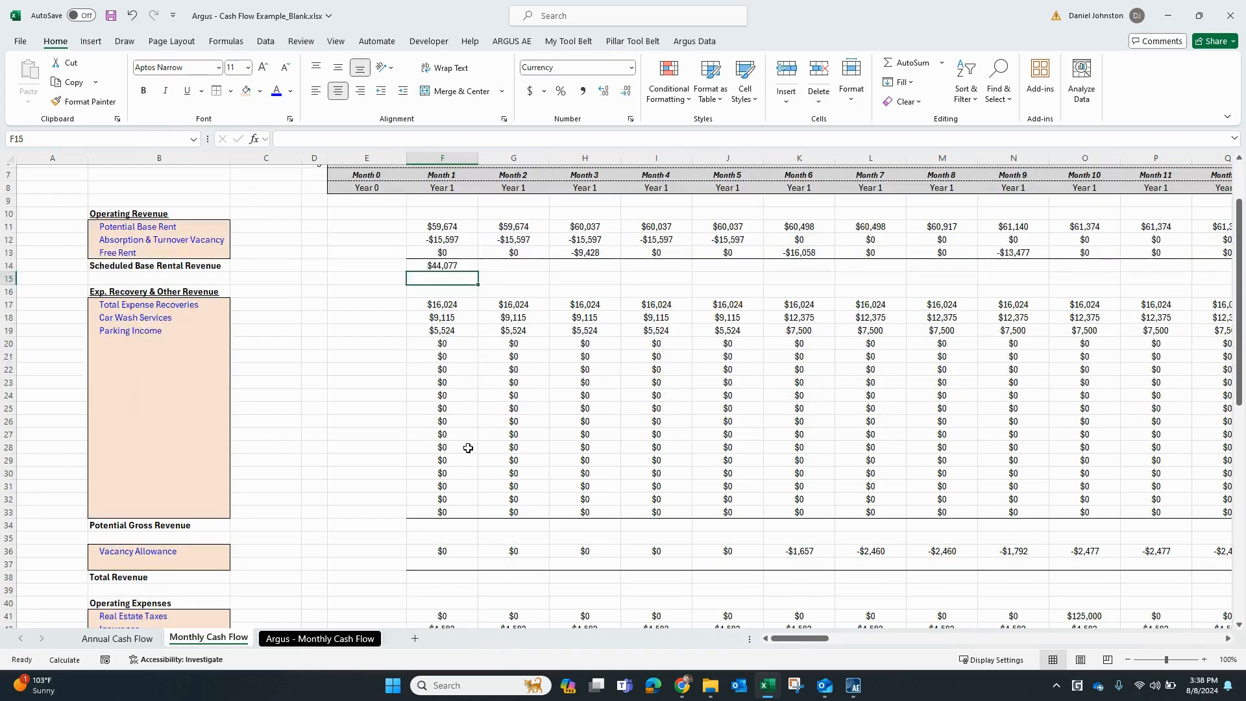
click(447, 527)
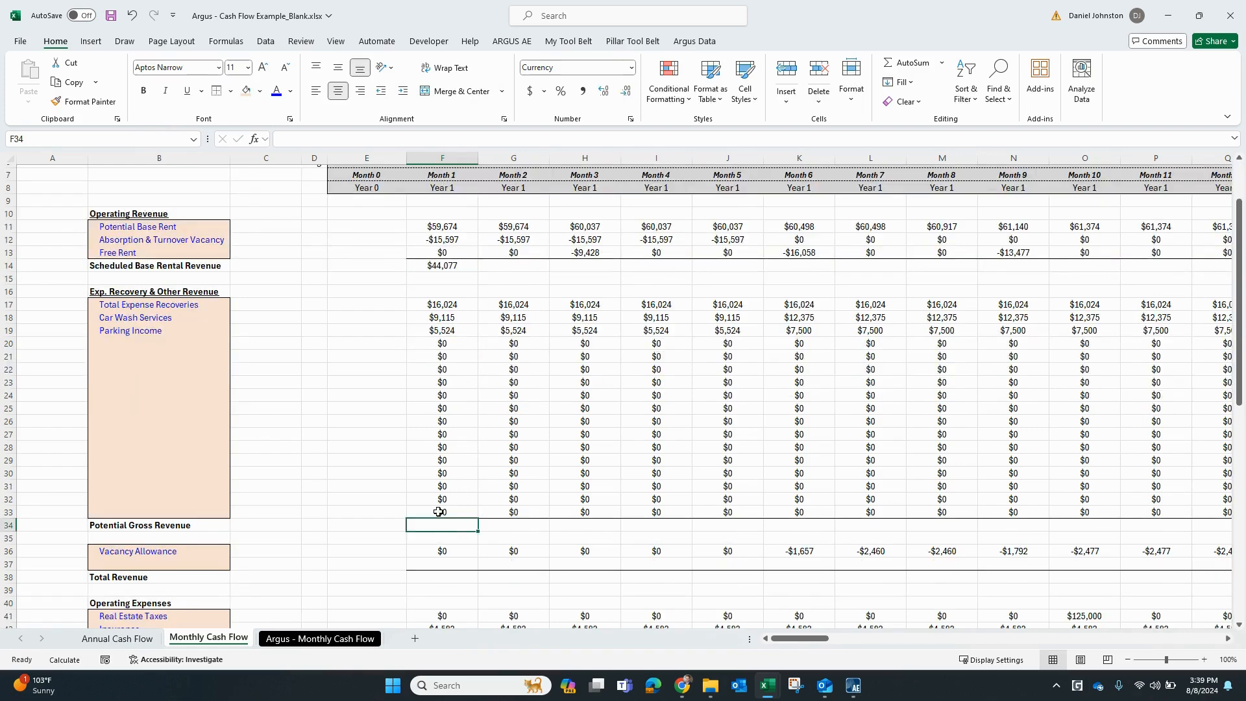
text(=)
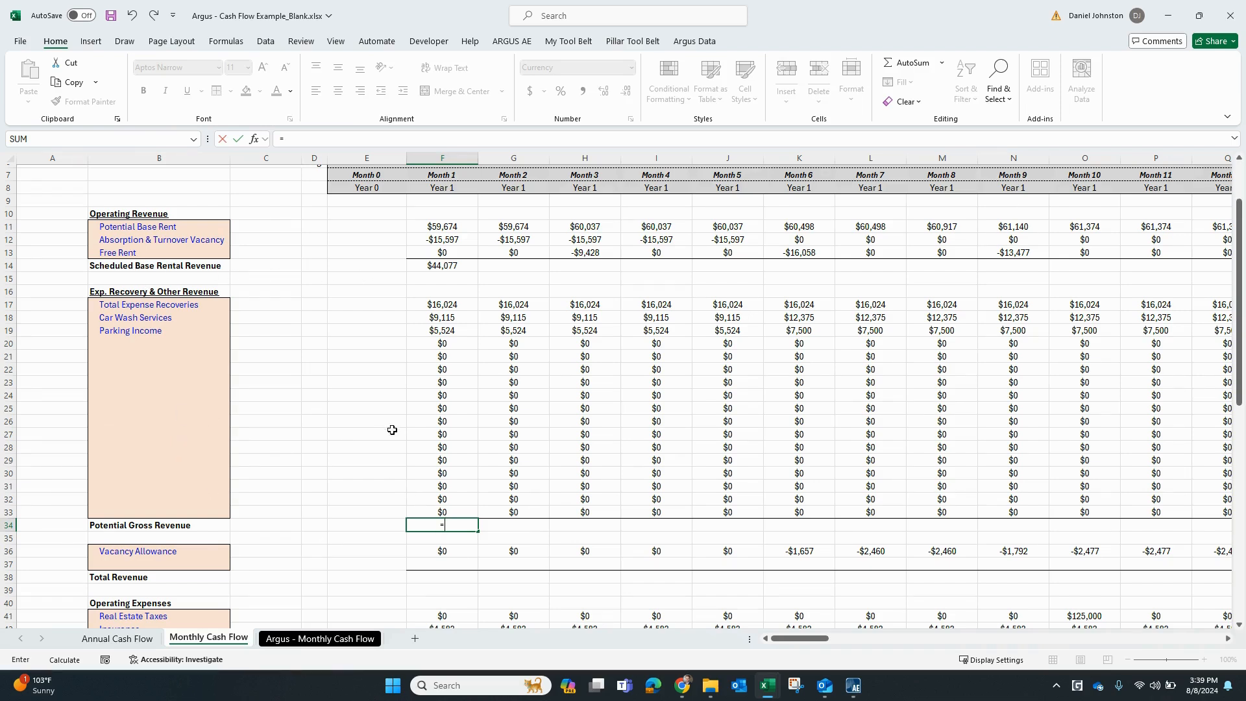
click(459, 266)
text(+SUM()
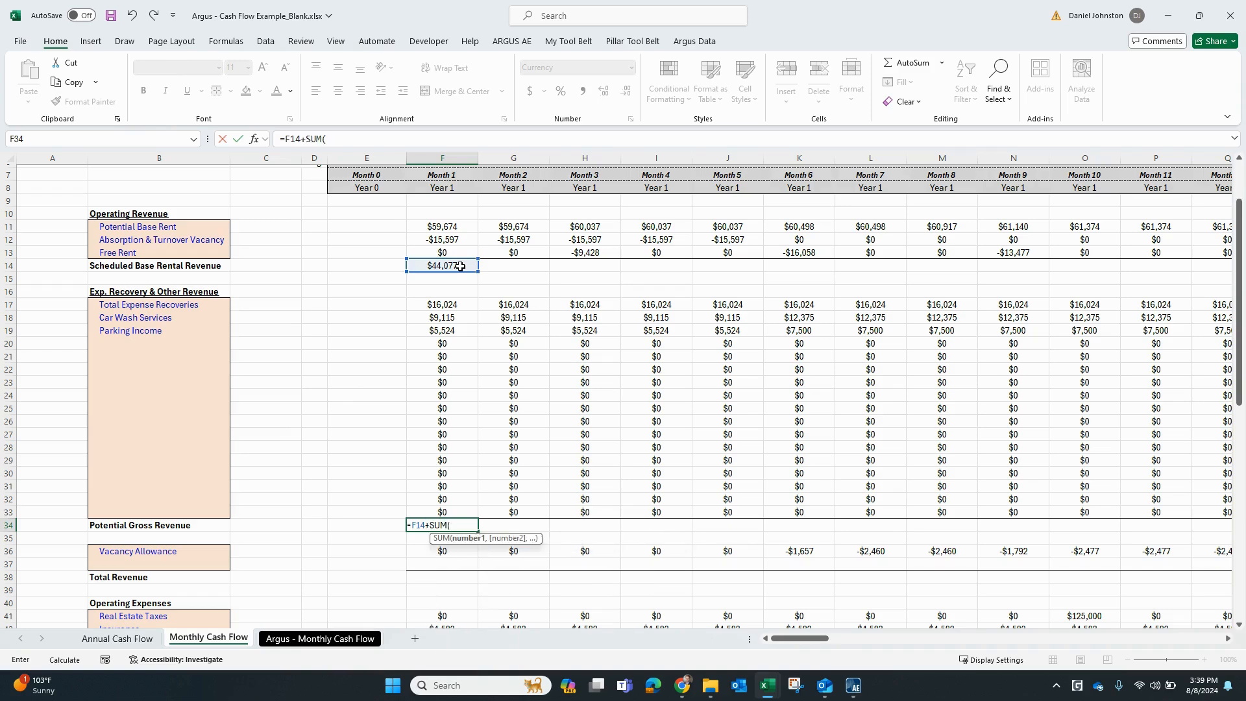
key(Up)
key(ctrl+shift+Up)
key(Return)
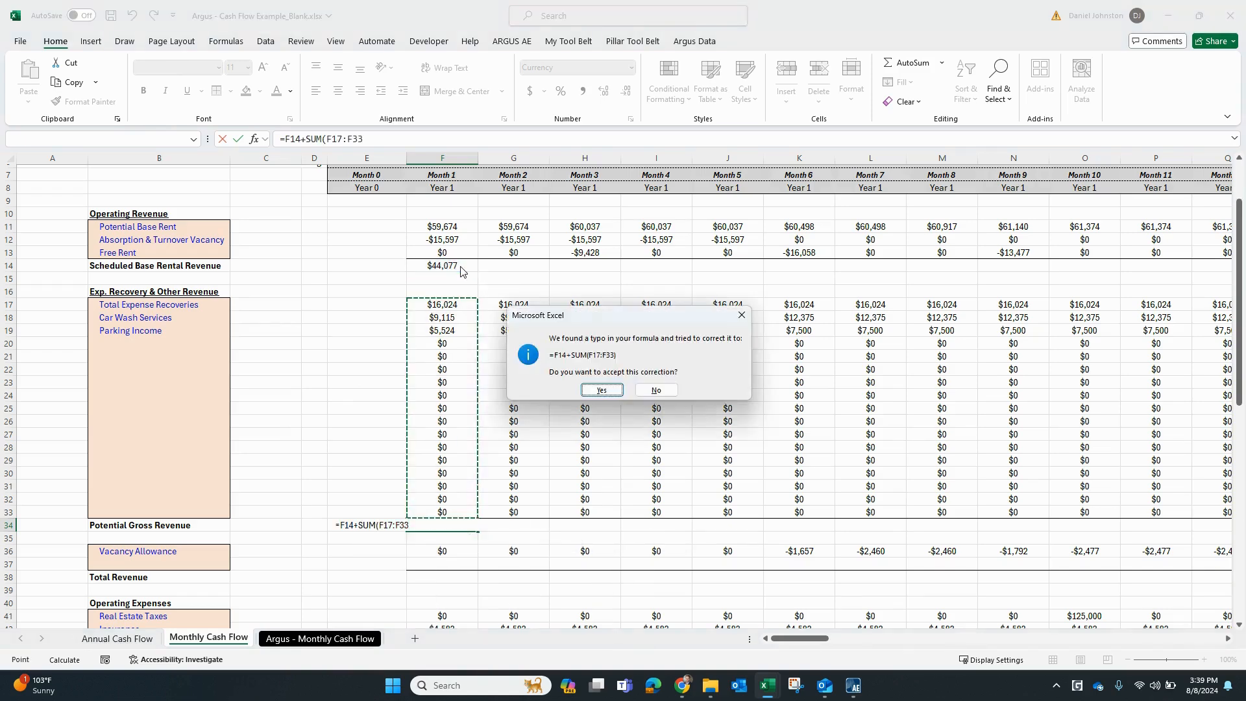
key(Return)
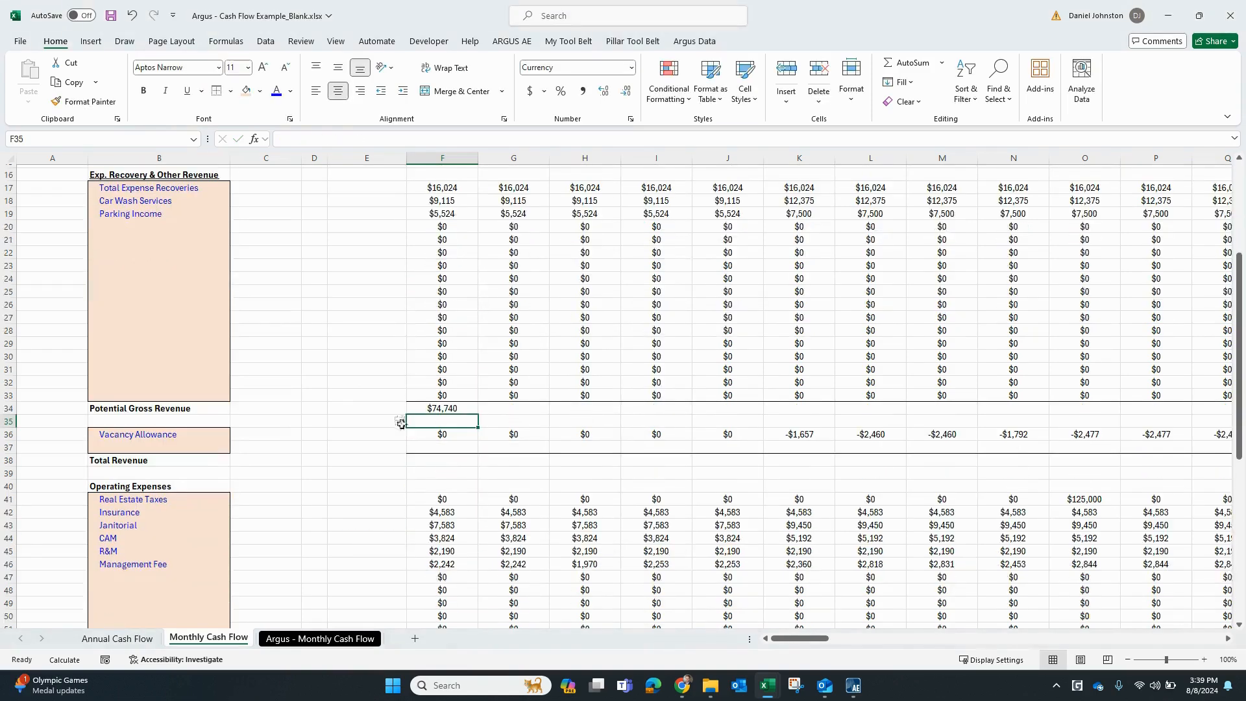
Step: Calculate Month 1 Total Revenue in F38 with =F34+SUM(F36:F37)
click(444, 462)
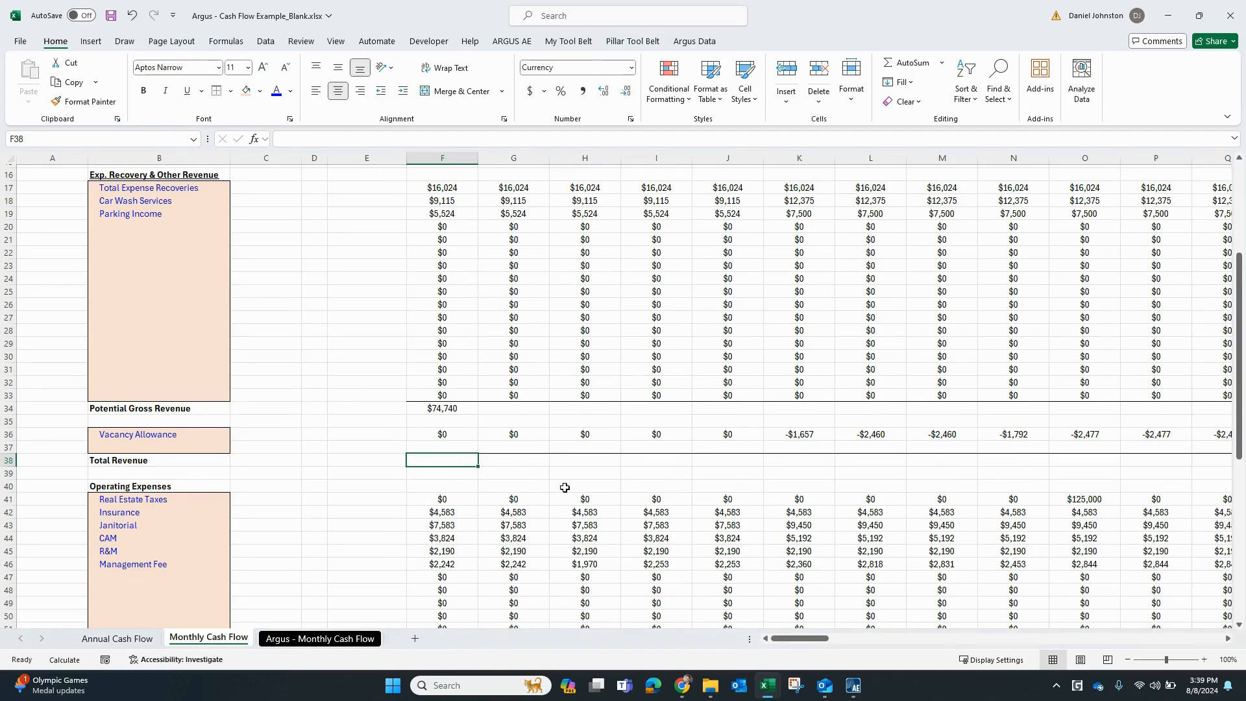
text(=)
click(455, 411)
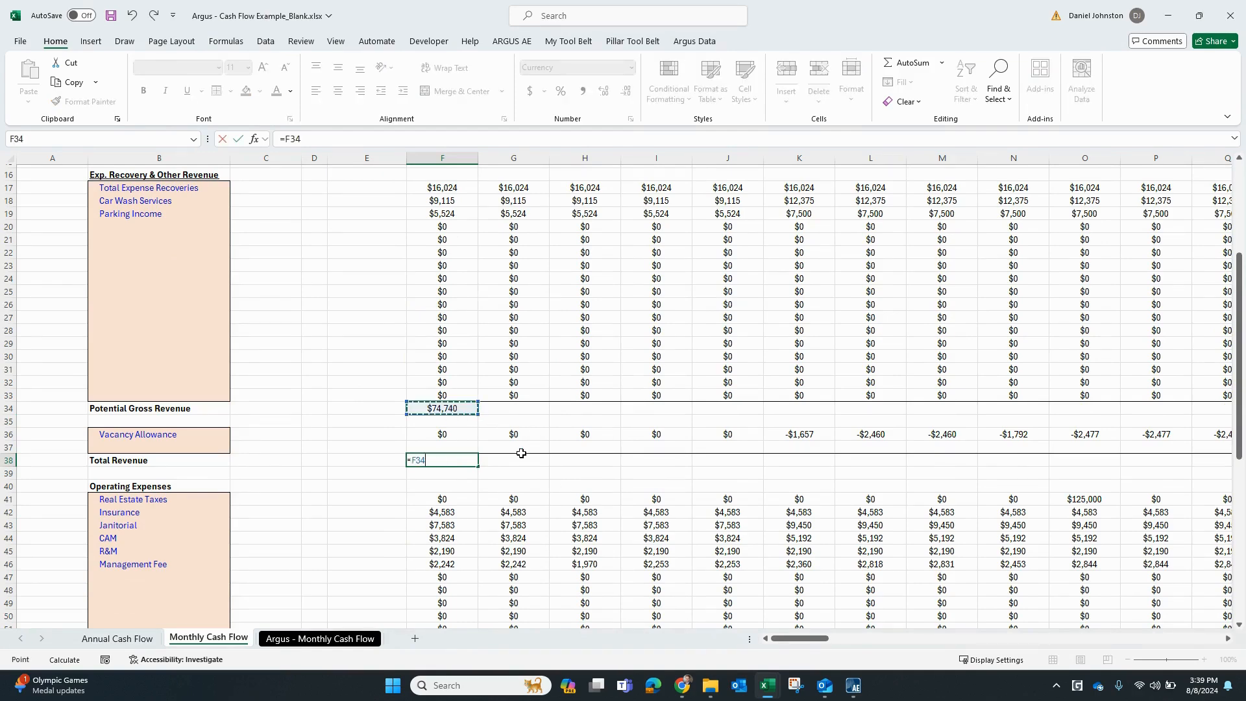
text(+SUM()
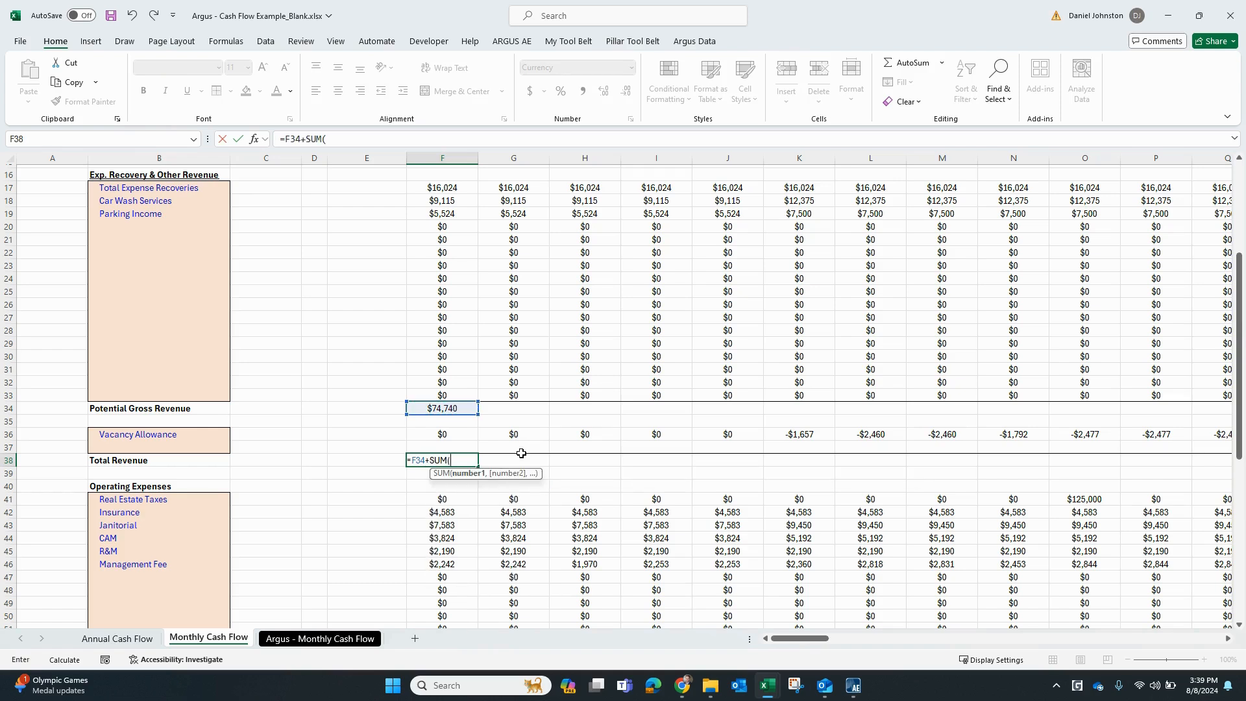
key(Up)
key(shift+Up)
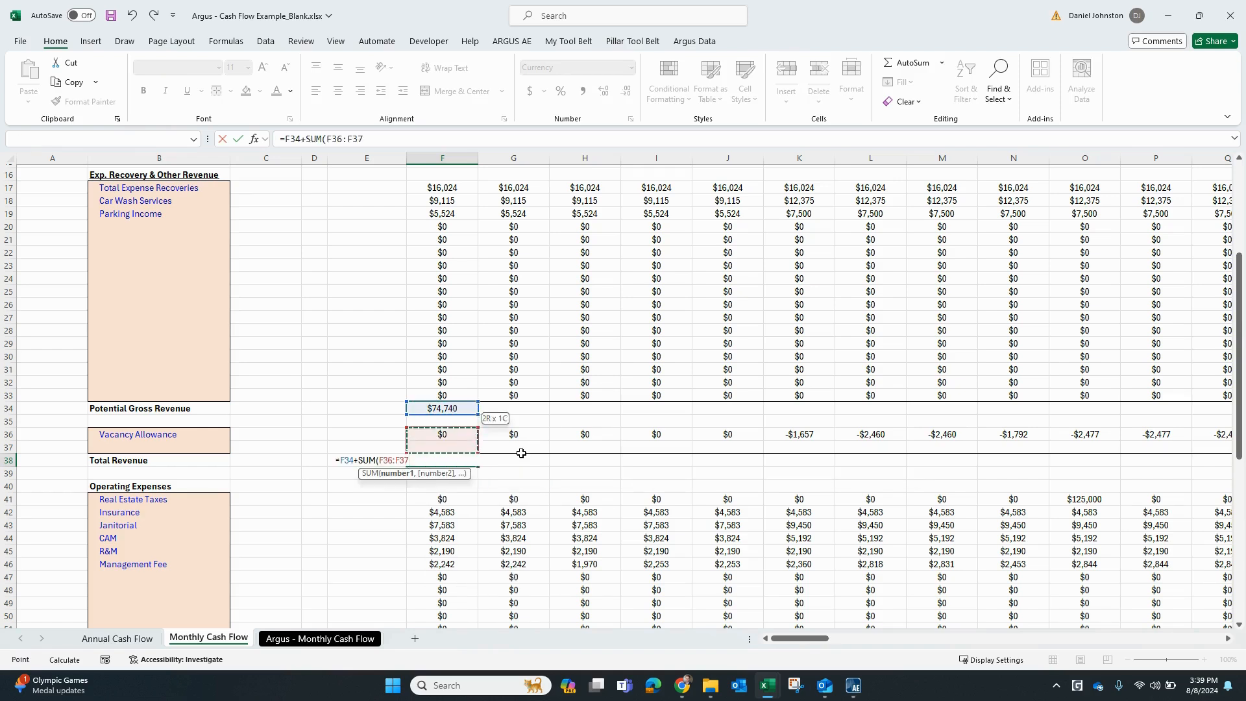
text())
key(Return)
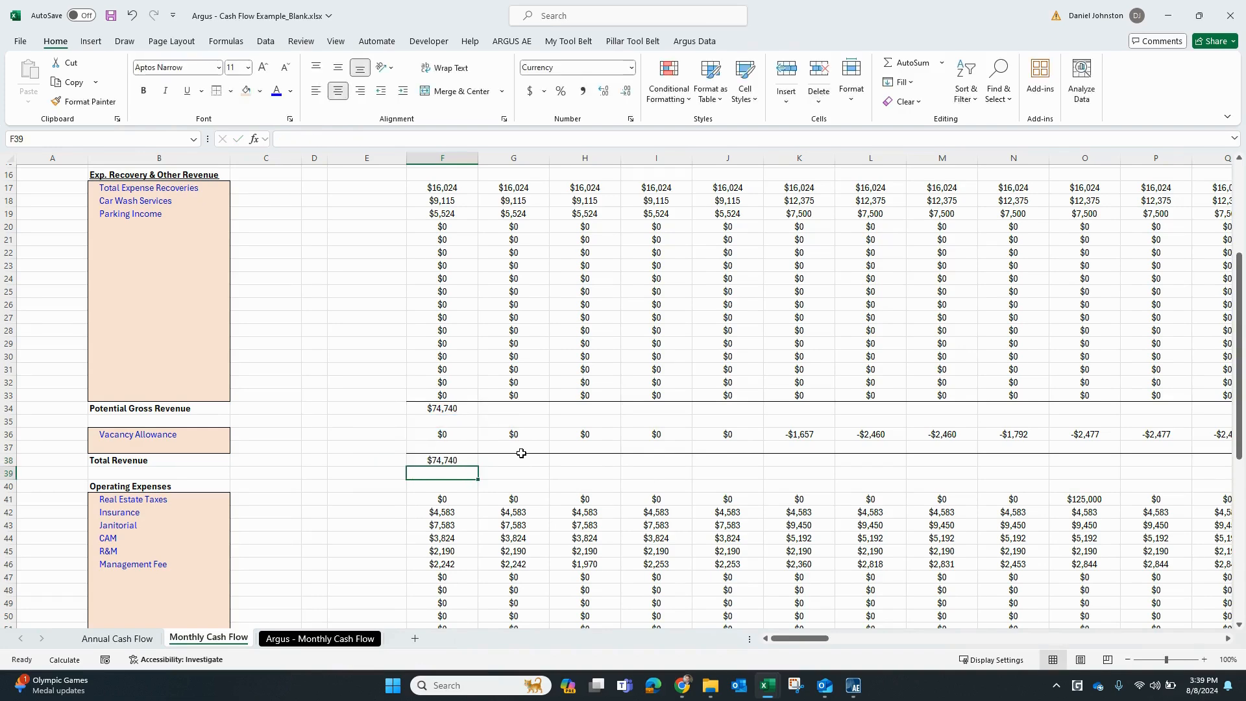
Step: Total Month 1 operating expenses in F58 as the sum of F41:F57
scroll(522, 453, down, 6)
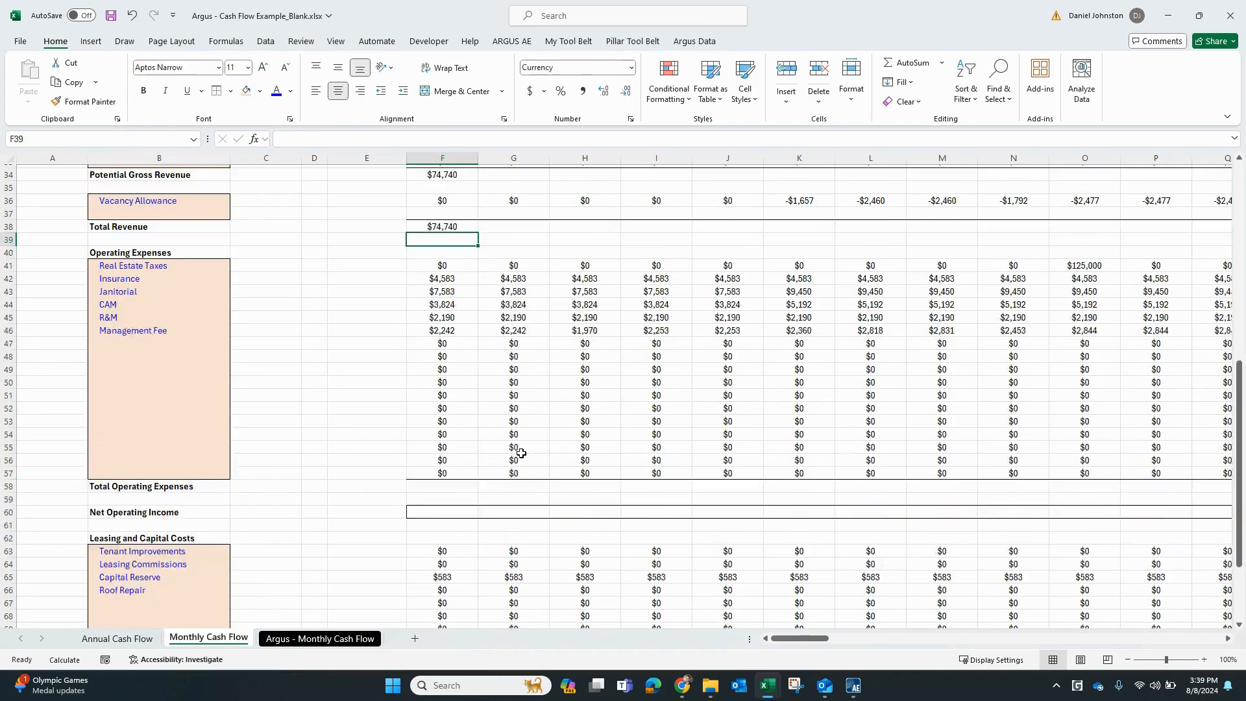
click(444, 486)
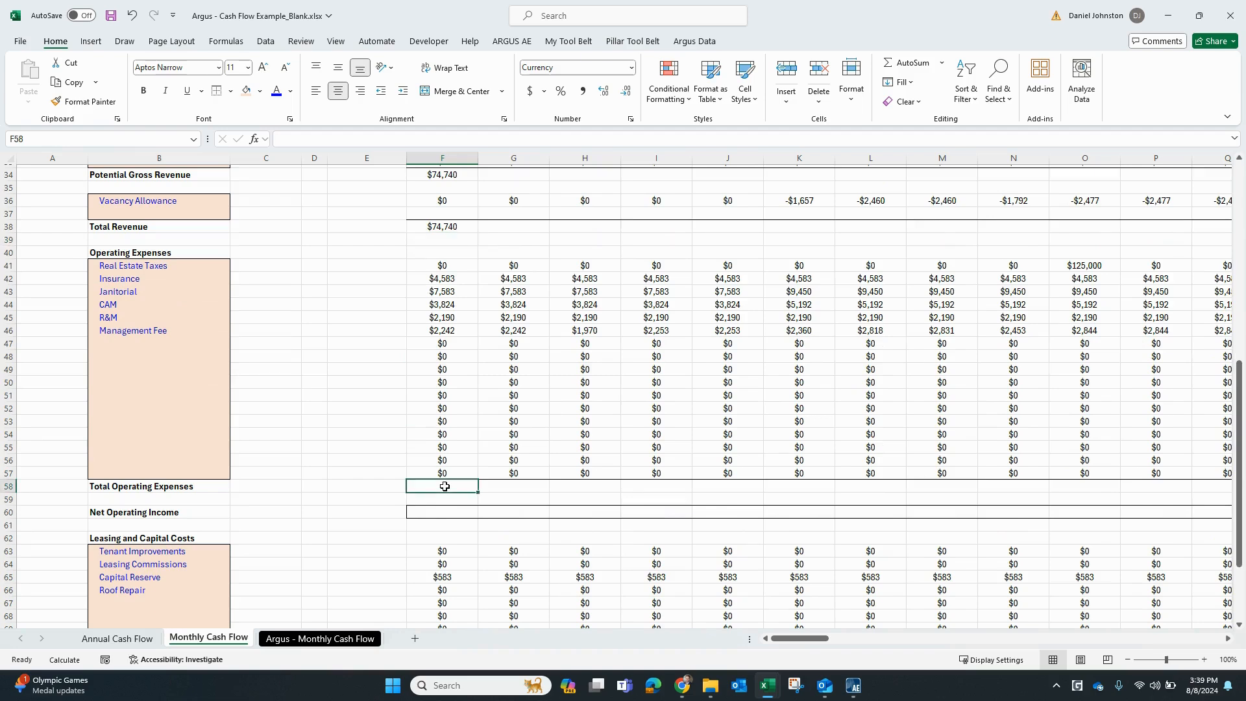
text(=su)
key(Tab)
key(Up)
key(ctrl+shift+Up)
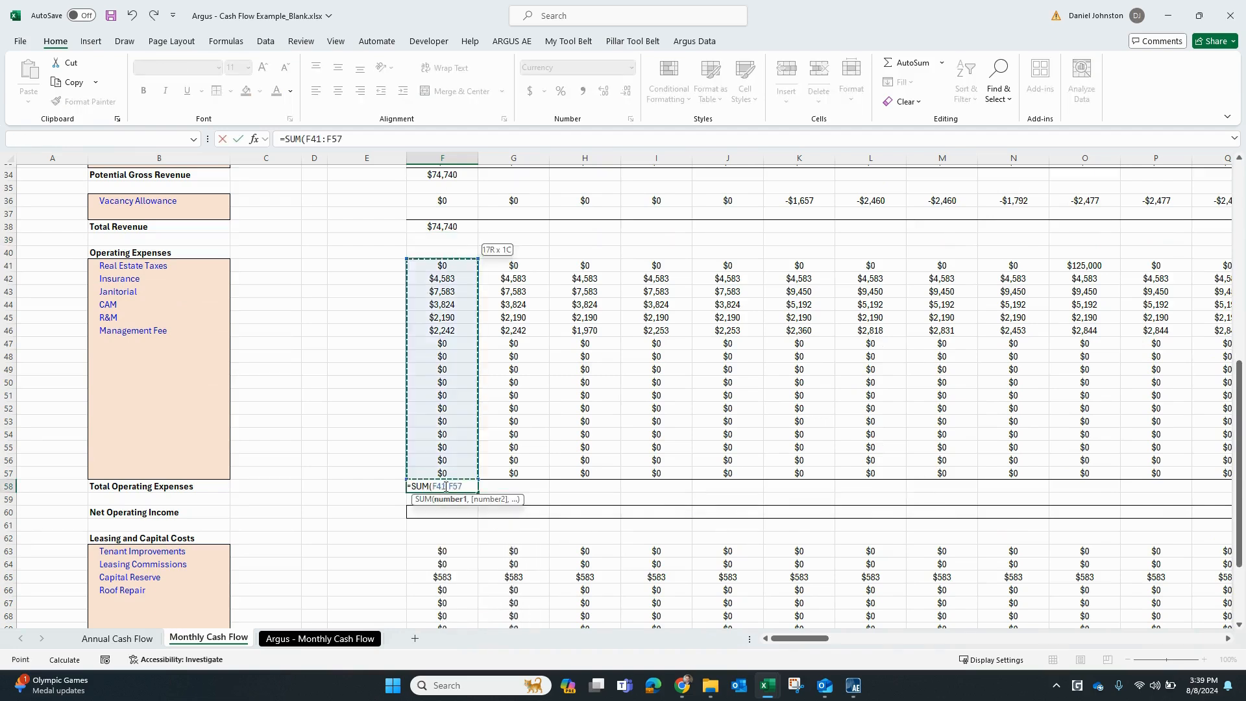
key(Return)
Step: Calculate Month 1 Net Operating Income in F60 as Total Revenue minus Total Operating Expenses, =F38-F58
click(450, 516)
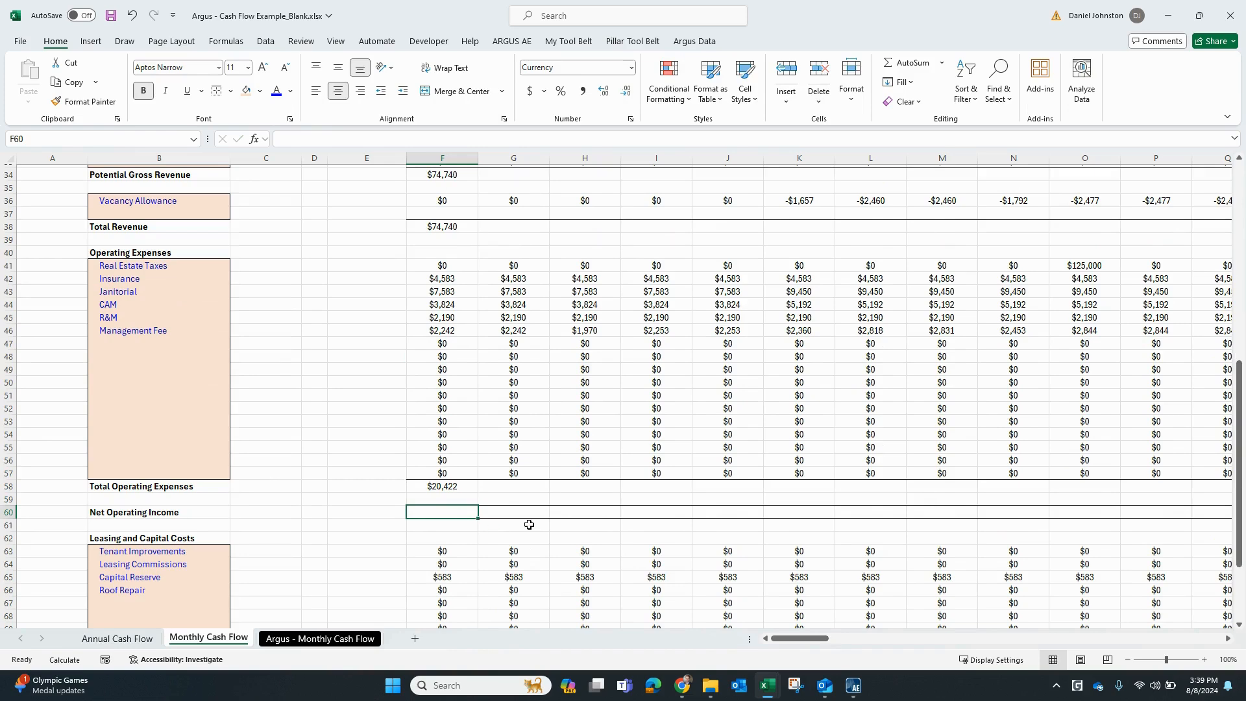
text(=)
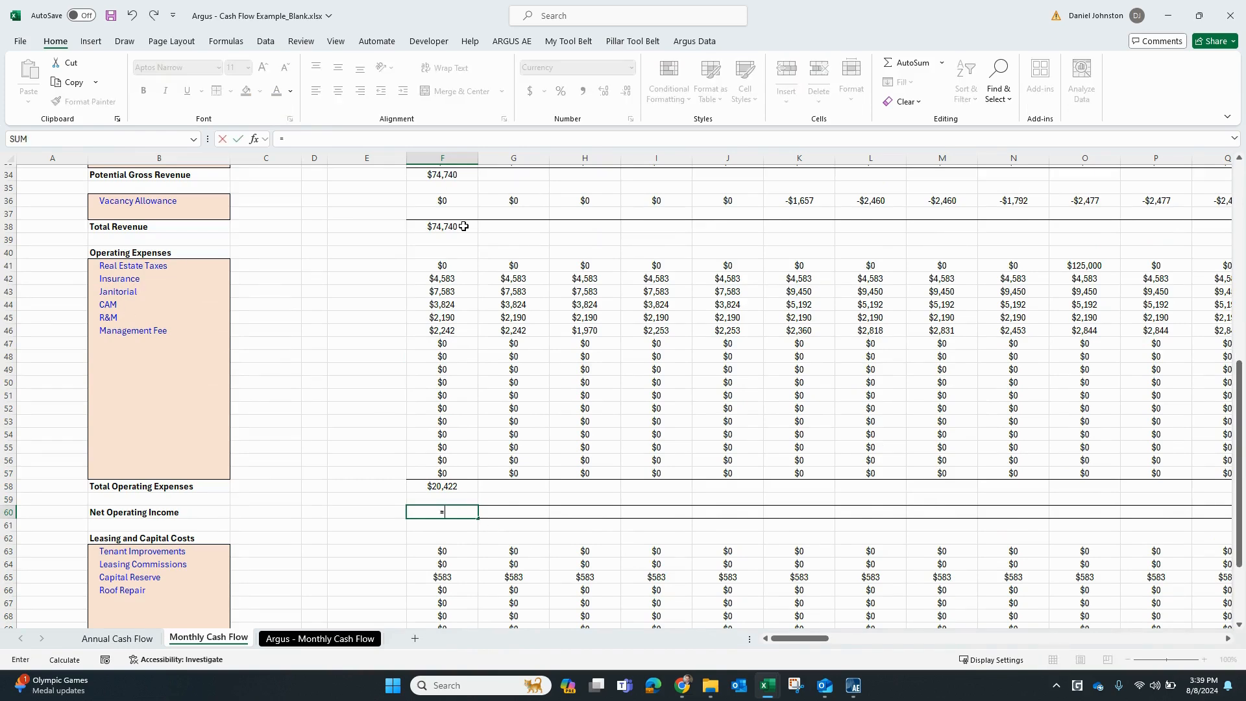
click(463, 226)
text(-)
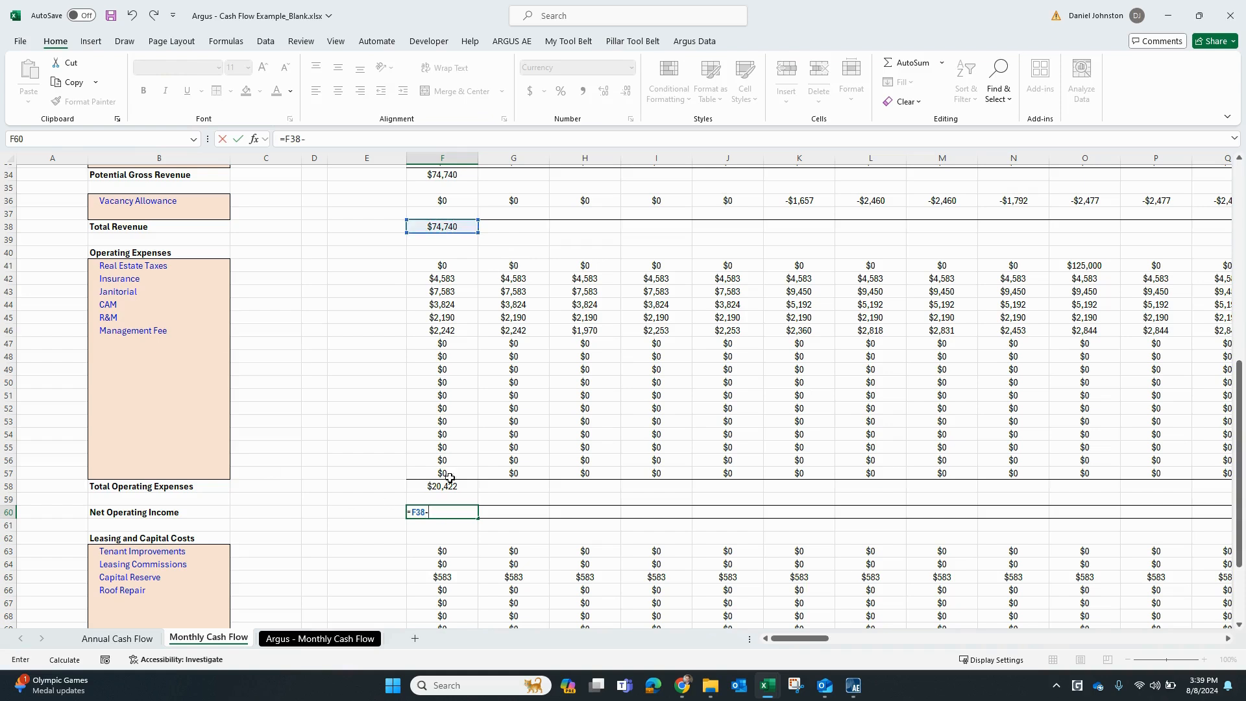
click(449, 484)
key(Return)
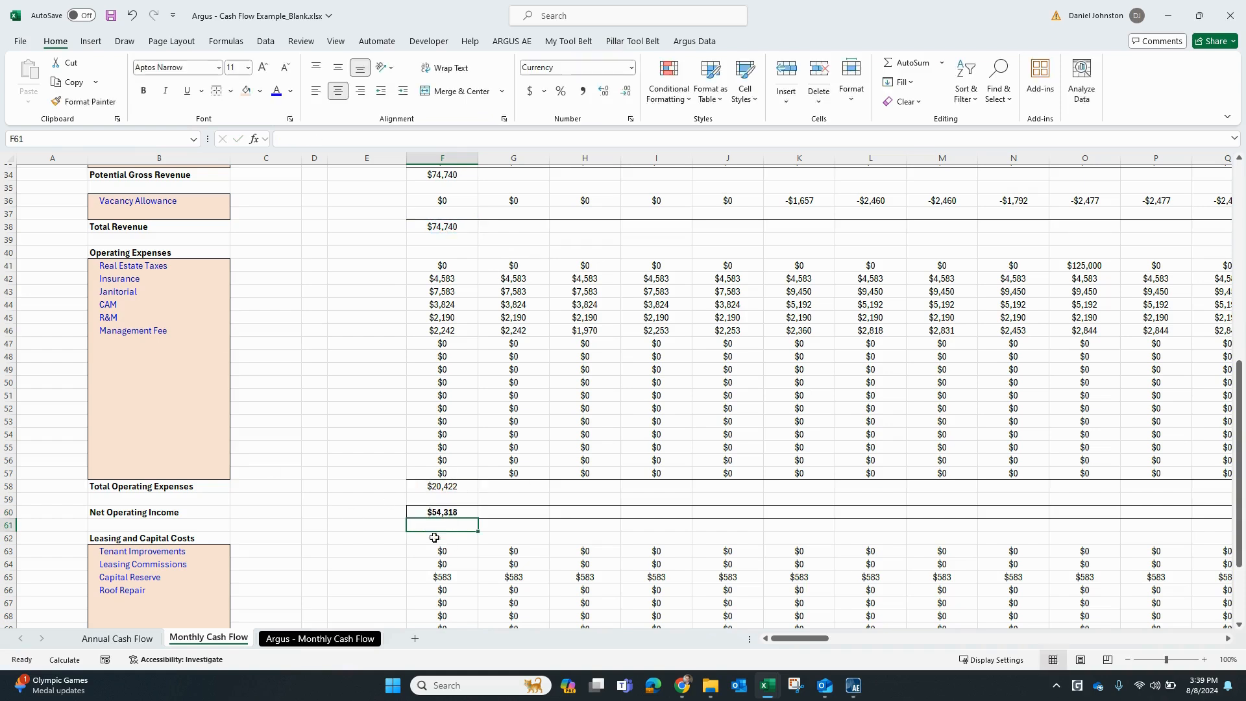
Step: Compare Month 1 Net Operating Income with the figure on the Argus - Monthly Cash Flow sheet
click(311, 644)
scroll(289, 585, down, 6)
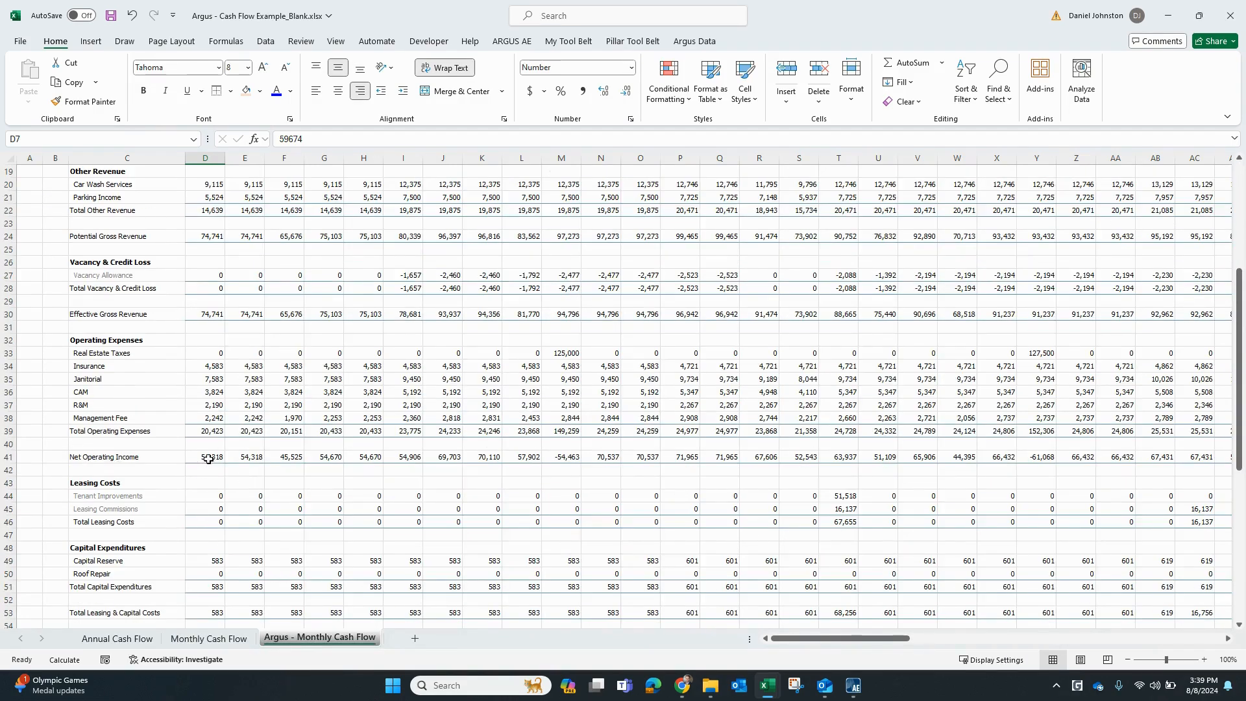
click(228, 638)
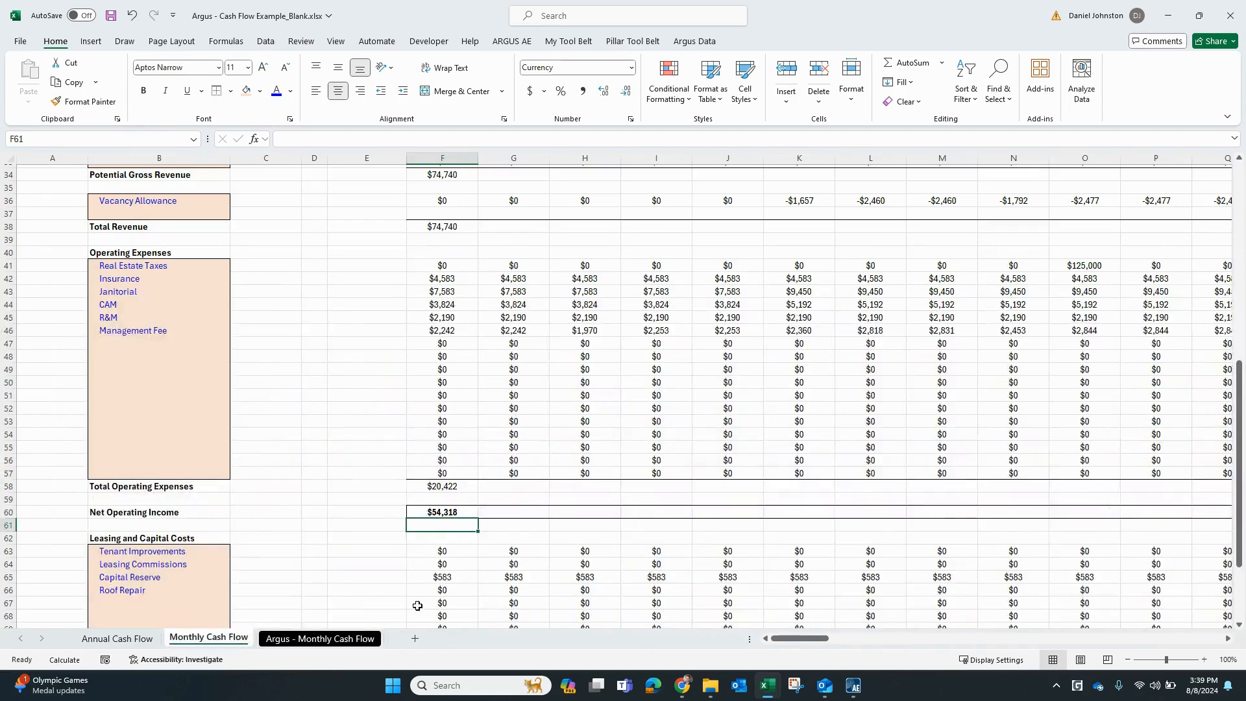
scroll(351, 518, down, 5)
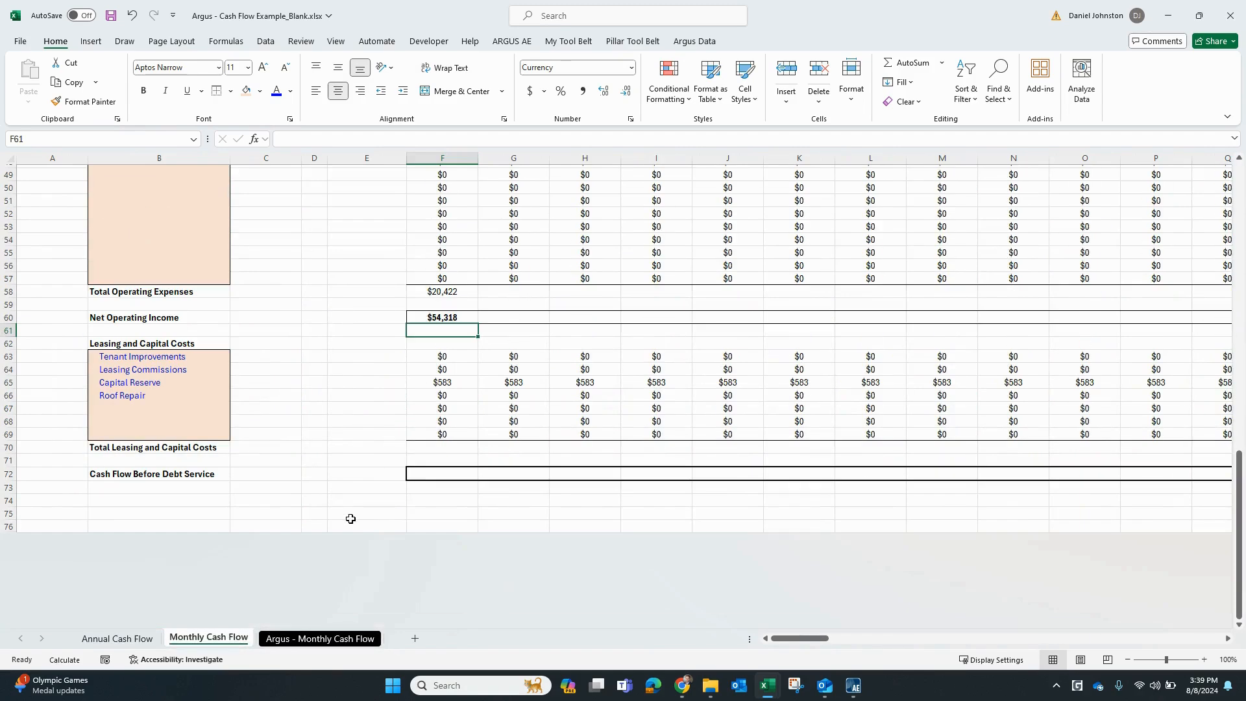
click(442, 475)
text(=)
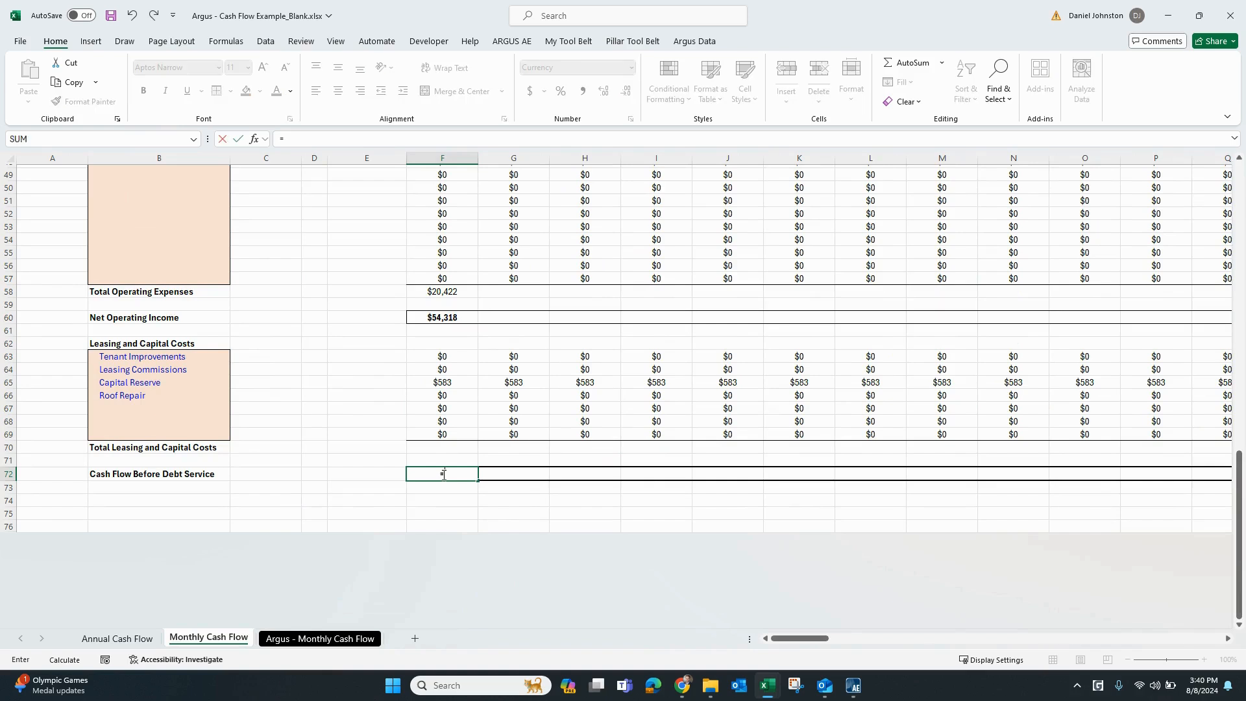
click(439, 319)
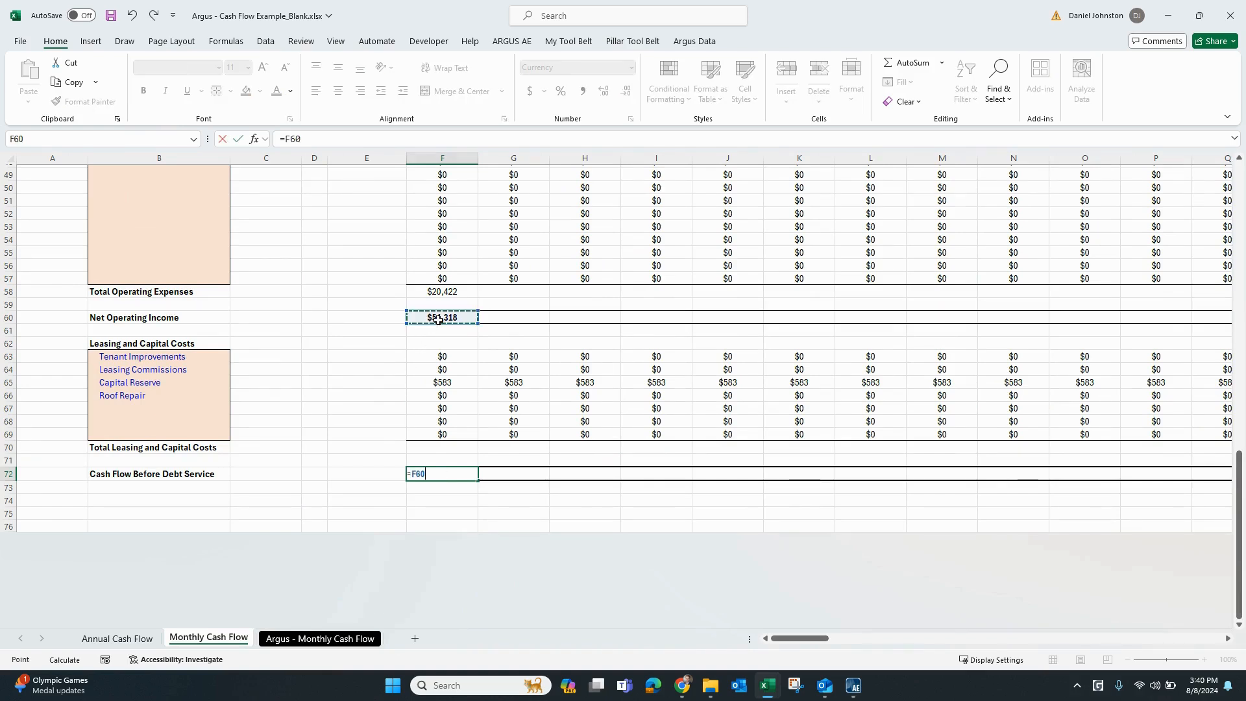
key(Escape)
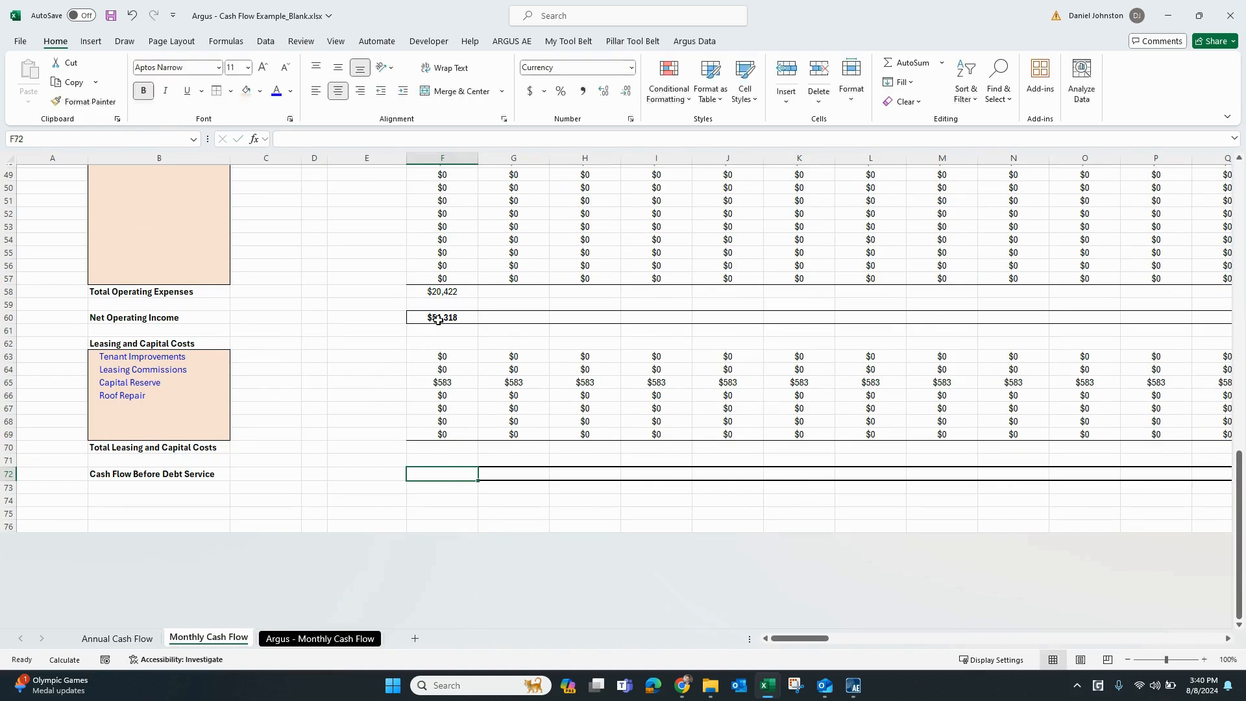
Step: Total Month 1 leasing and capital costs in F70 as the sum of F63:F69
key(Up)
key(Up)
text(=SUM(F63:F69))
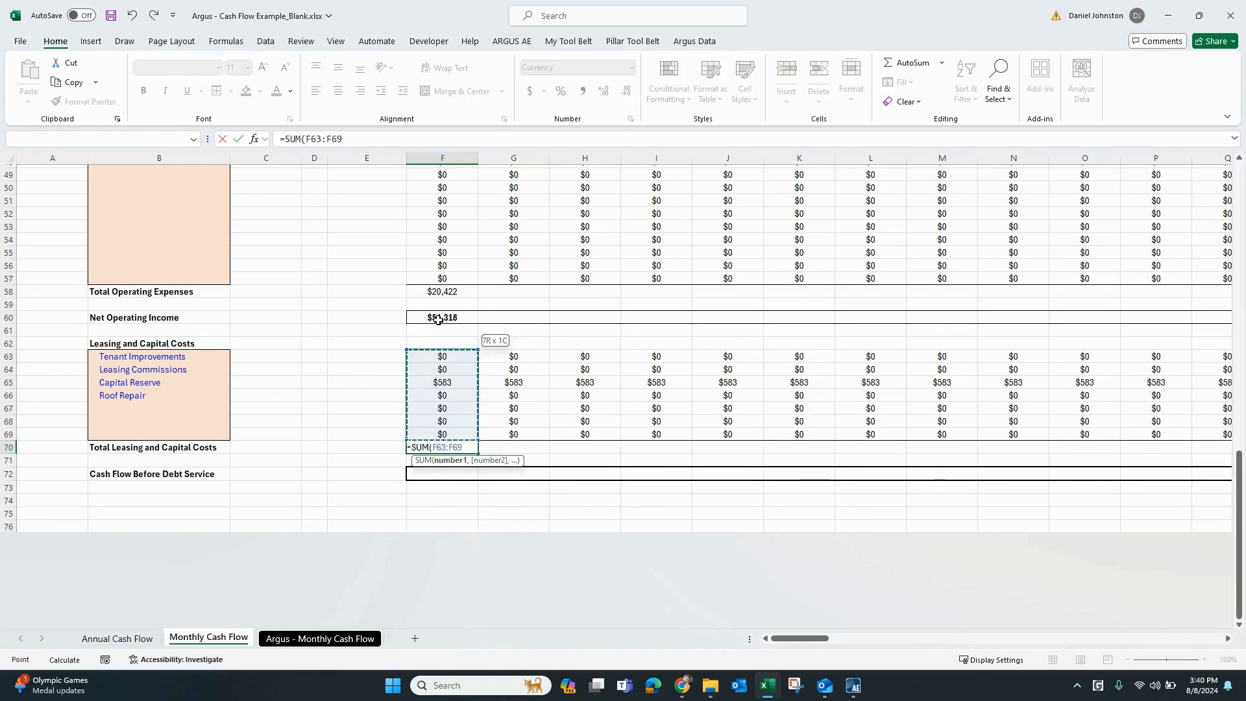
key(Return)
Step: Calculate Month 1 Cash Flow Before Debt Service in F72 with =F60-F70
key(Down)
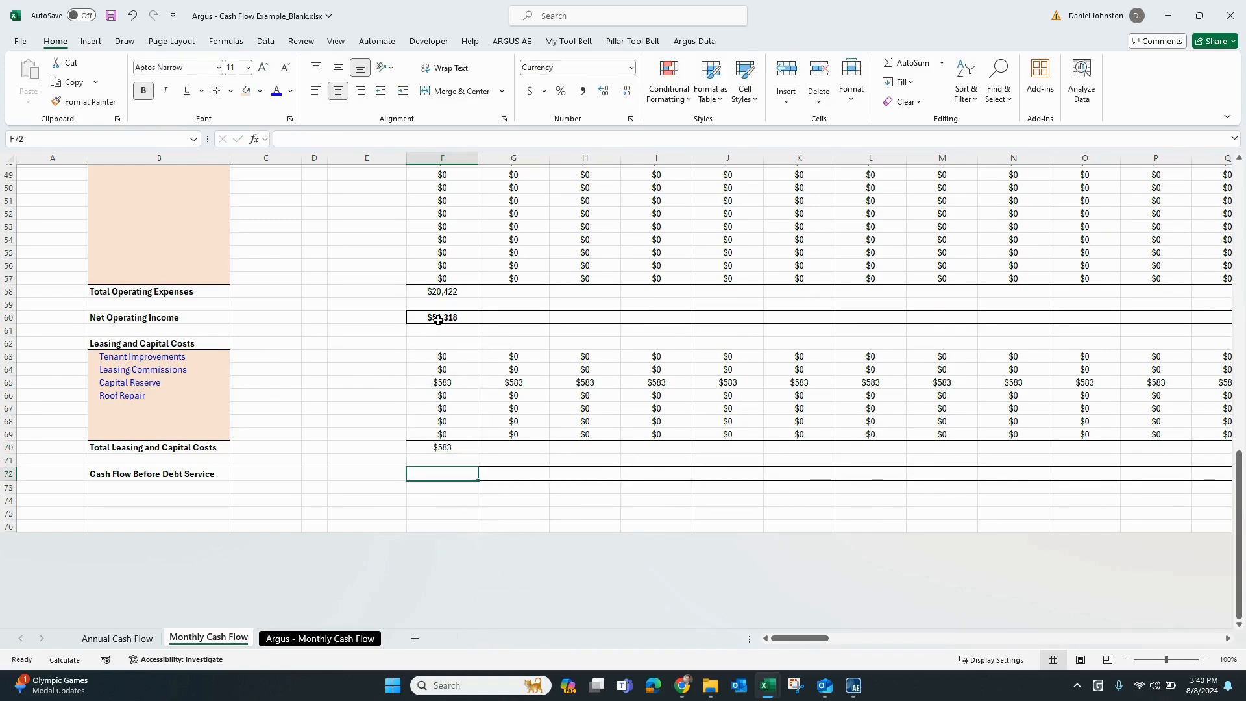
text(=)
click(439, 319)
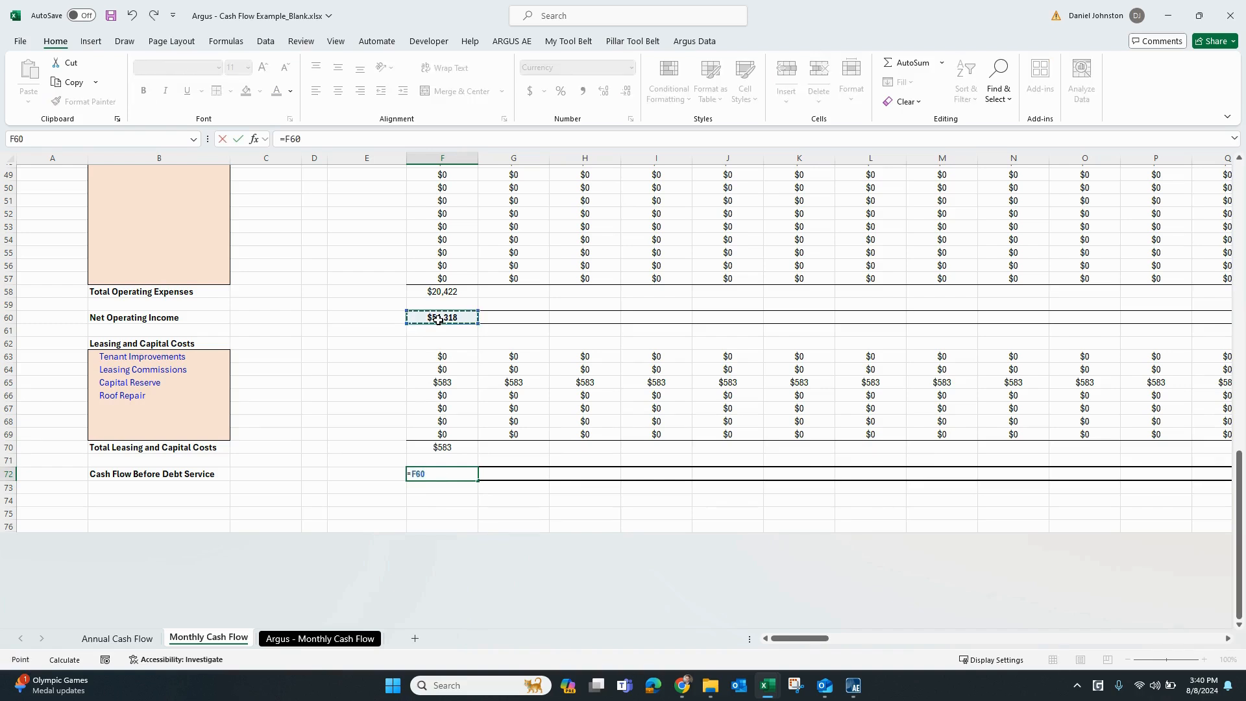
text(-)
click(442, 448)
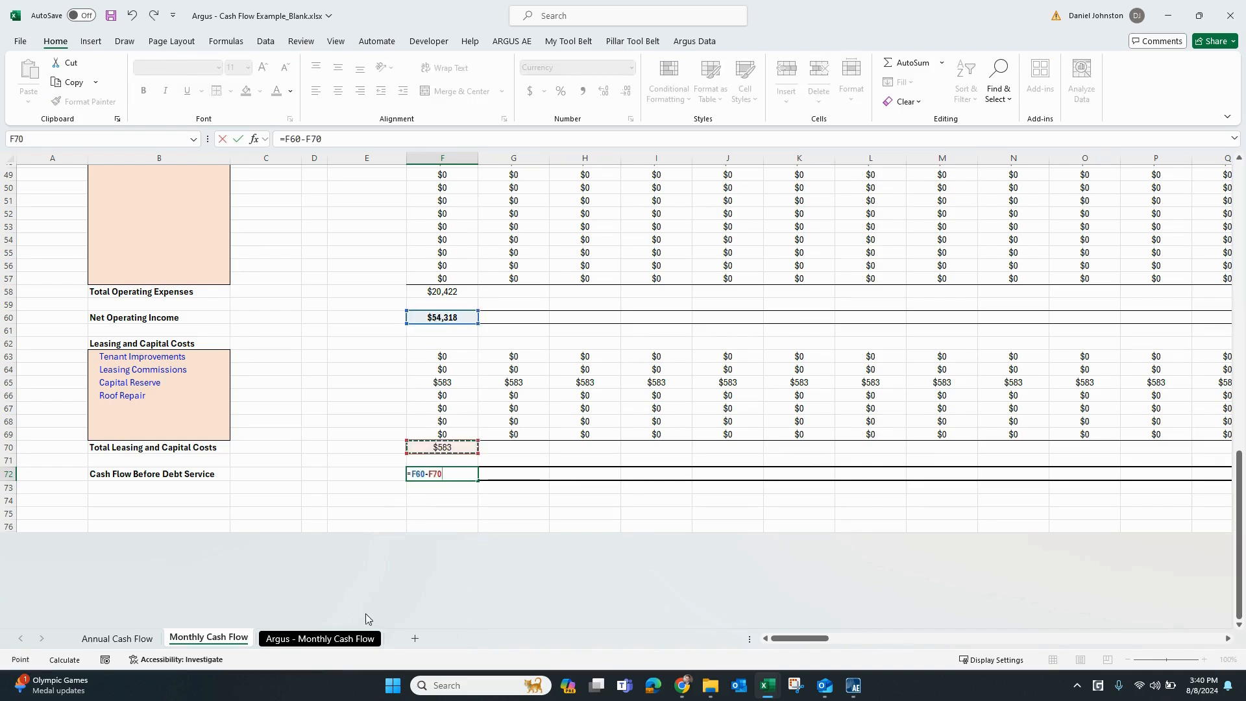
key(Return)
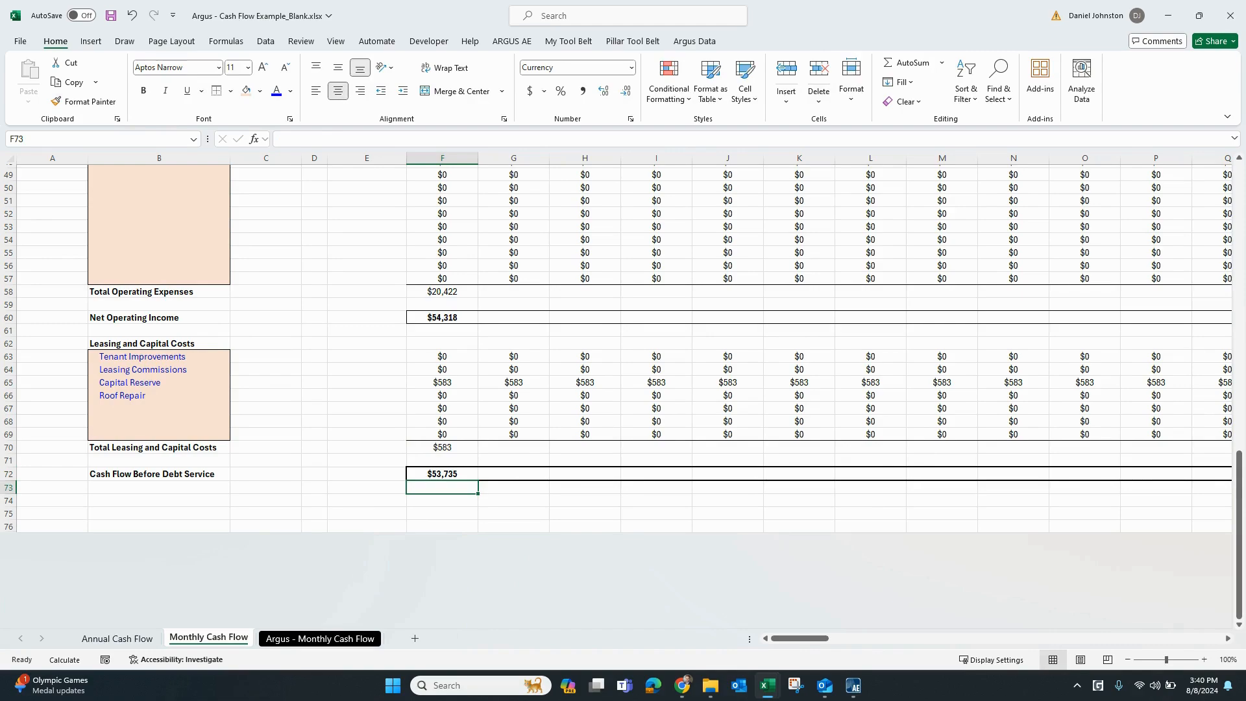
Step: Copy the Scheduled Base Rental Revenue formula from F14 across G14:DV14, through Month 121
scroll(368, 459, up, 16)
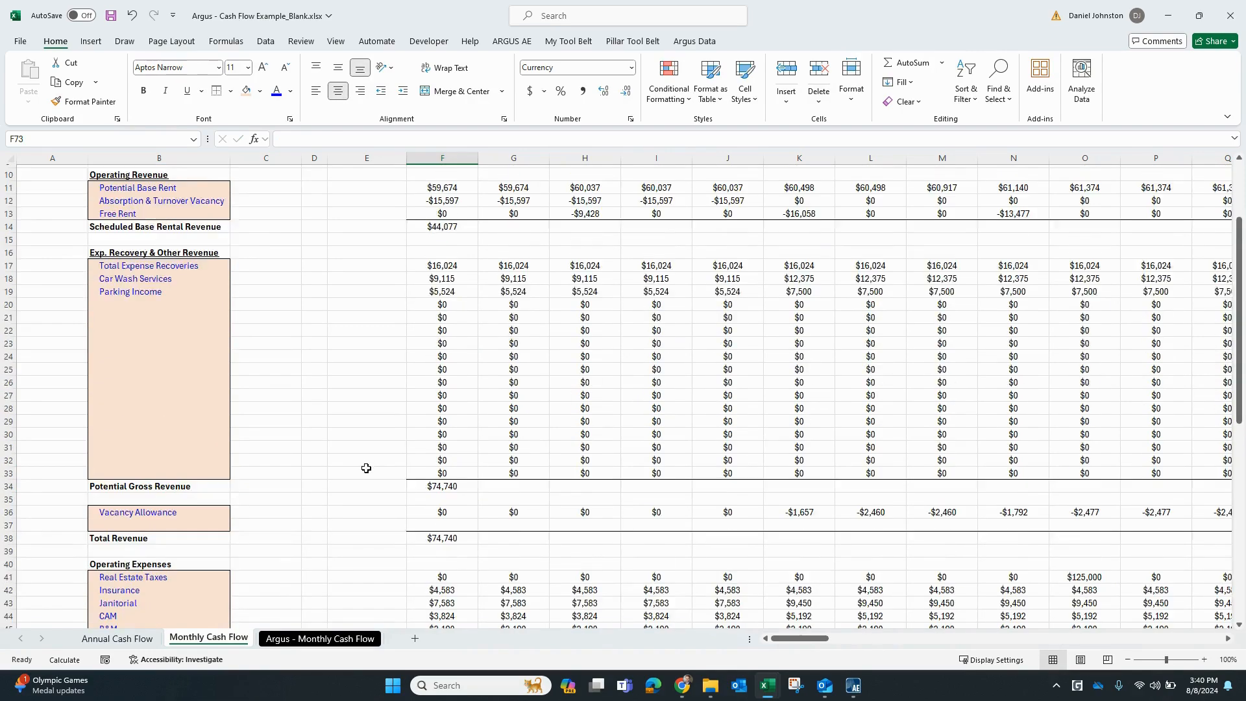
click(439, 343)
key(ctrl+c)
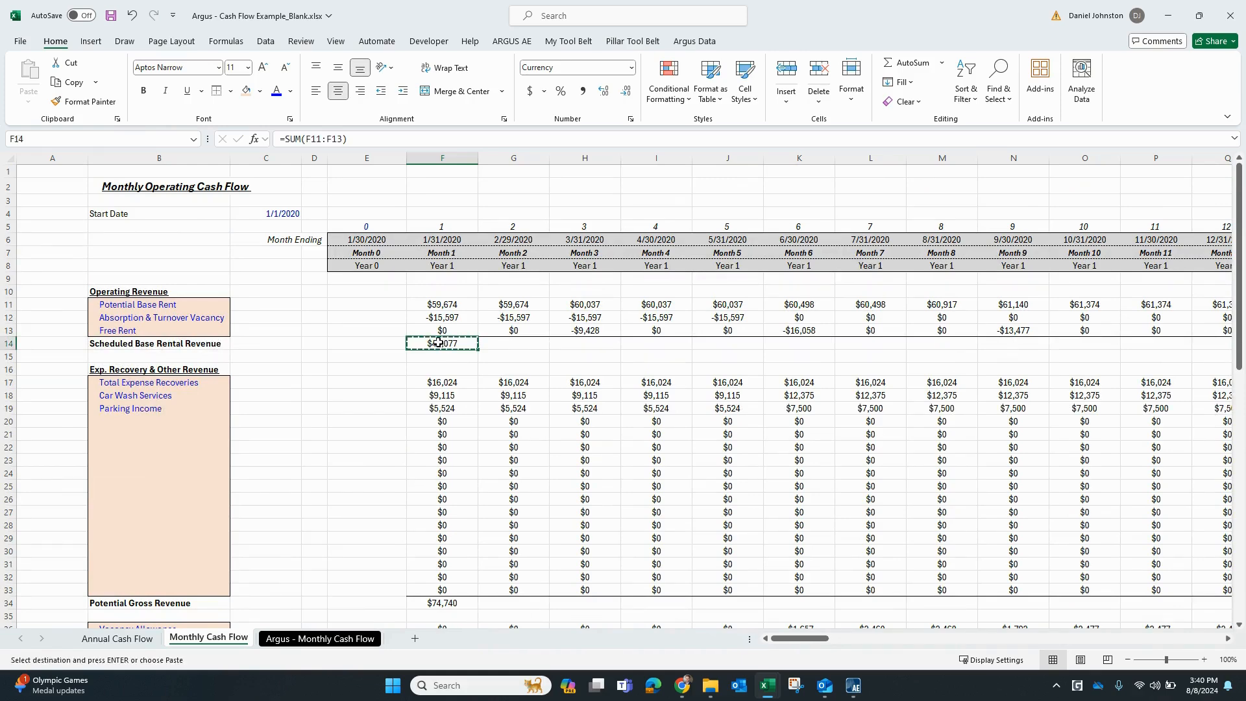
key(ctrl+shift+Right)
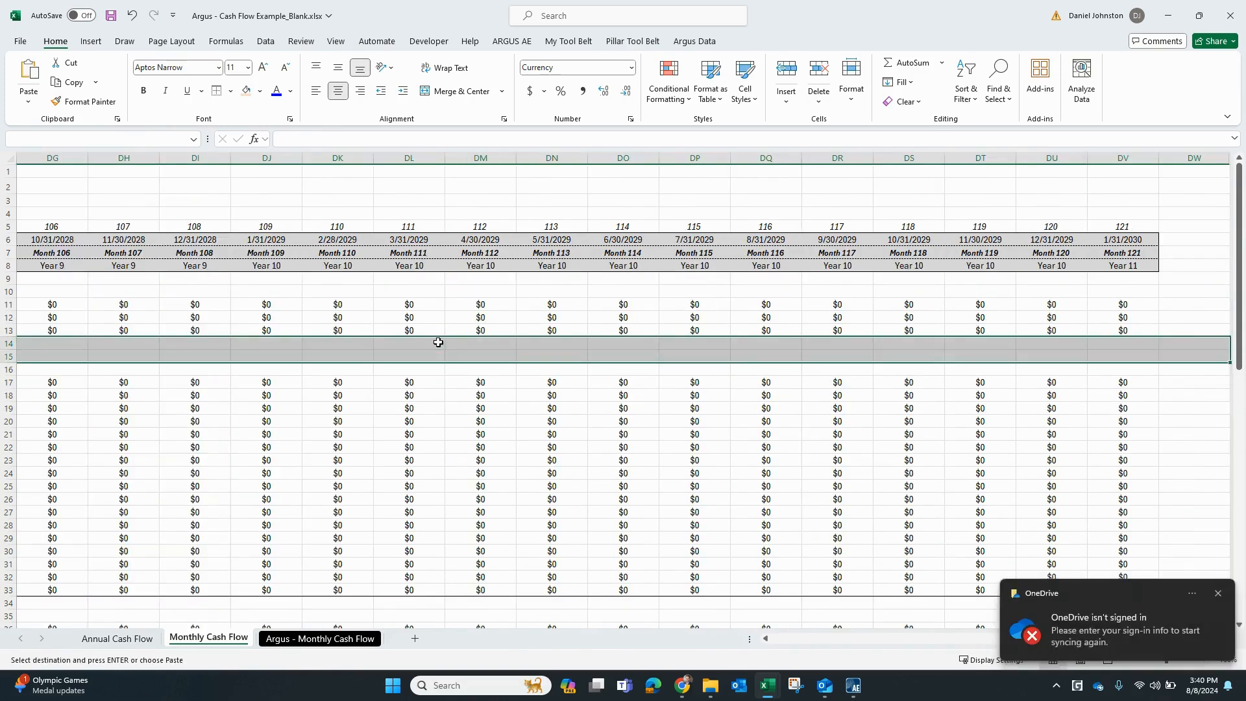
key(Right)
key(Left)
key(Left)
key(Left)
key(Right)
key(Right)
key(Right)
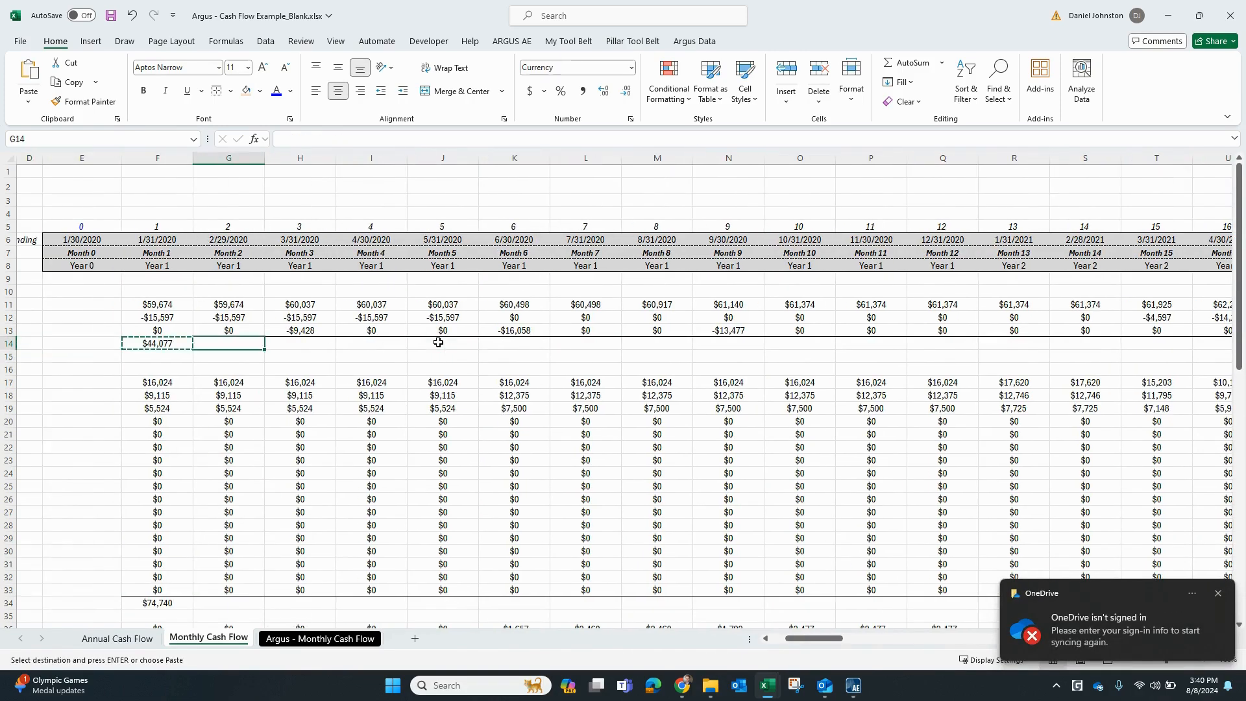
key(ctrl+shift+Right)
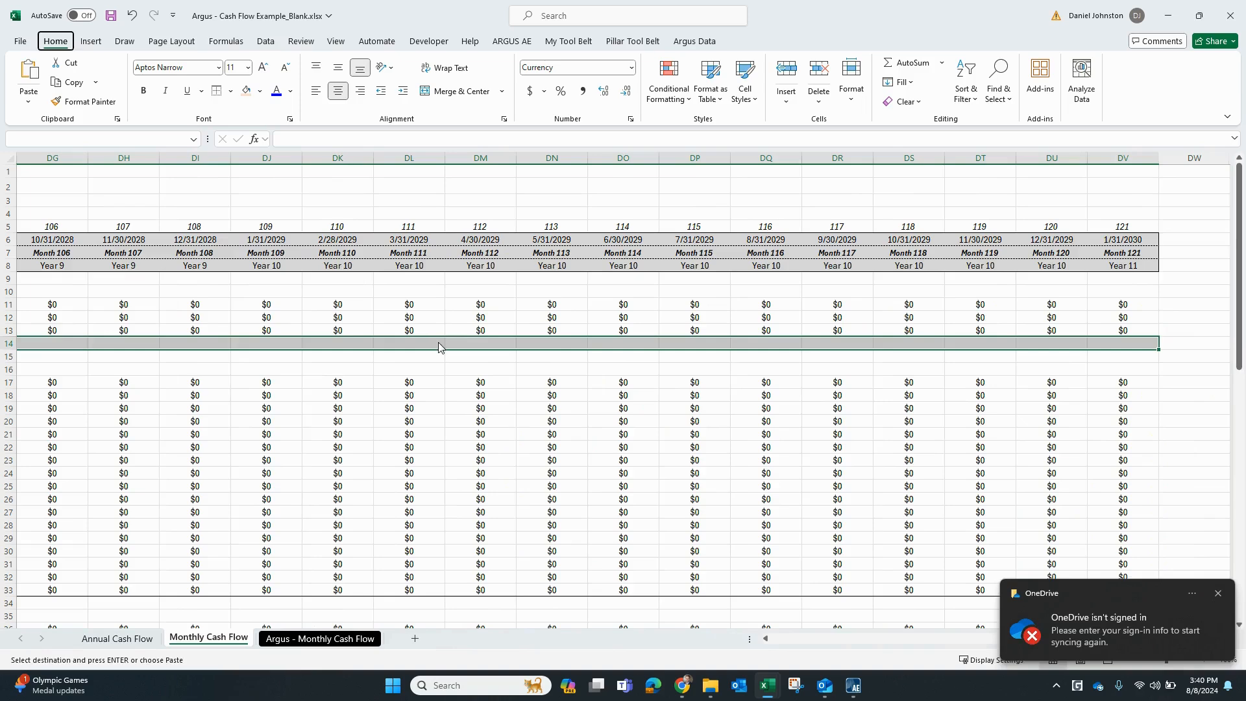
key(Return)
Step: Copy the Potential Gross Revenue formula from F34 across G34:DV34, through Month 121
scroll(839, 577, down, 4)
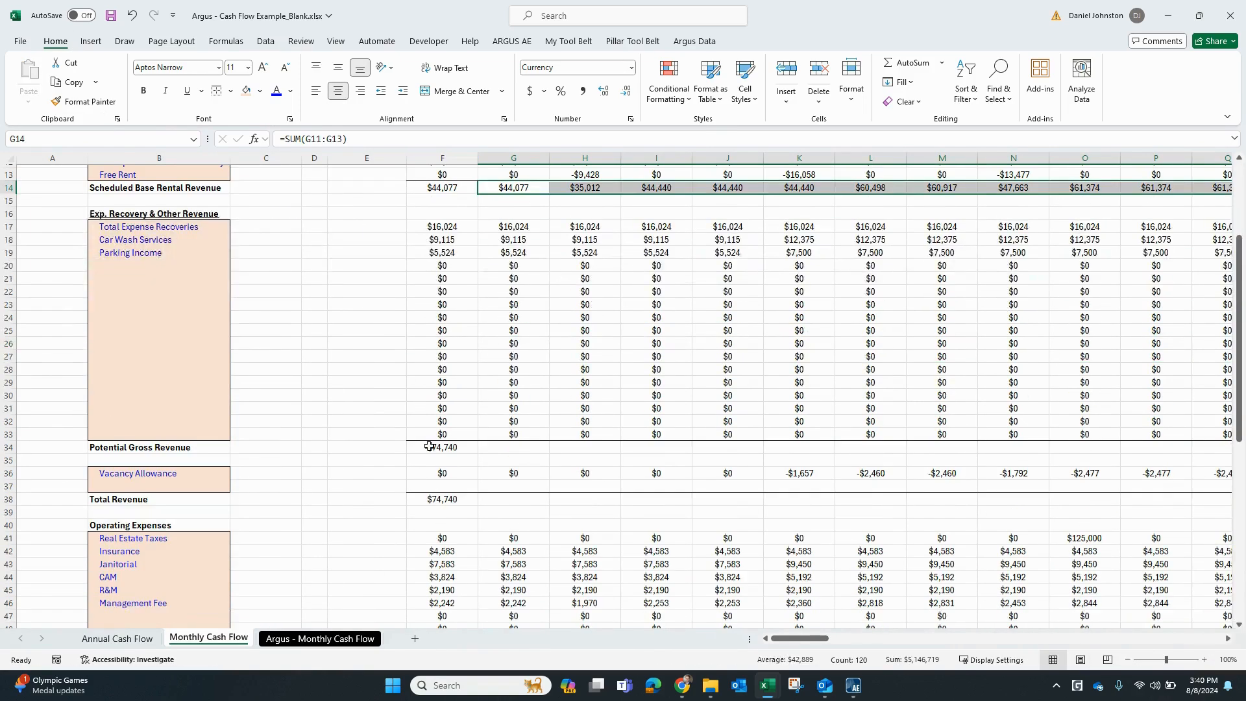
click(429, 447)
key(ctrl+c)
key(Right)
key(ctrl+shift+Right)
key(ctrl+v)
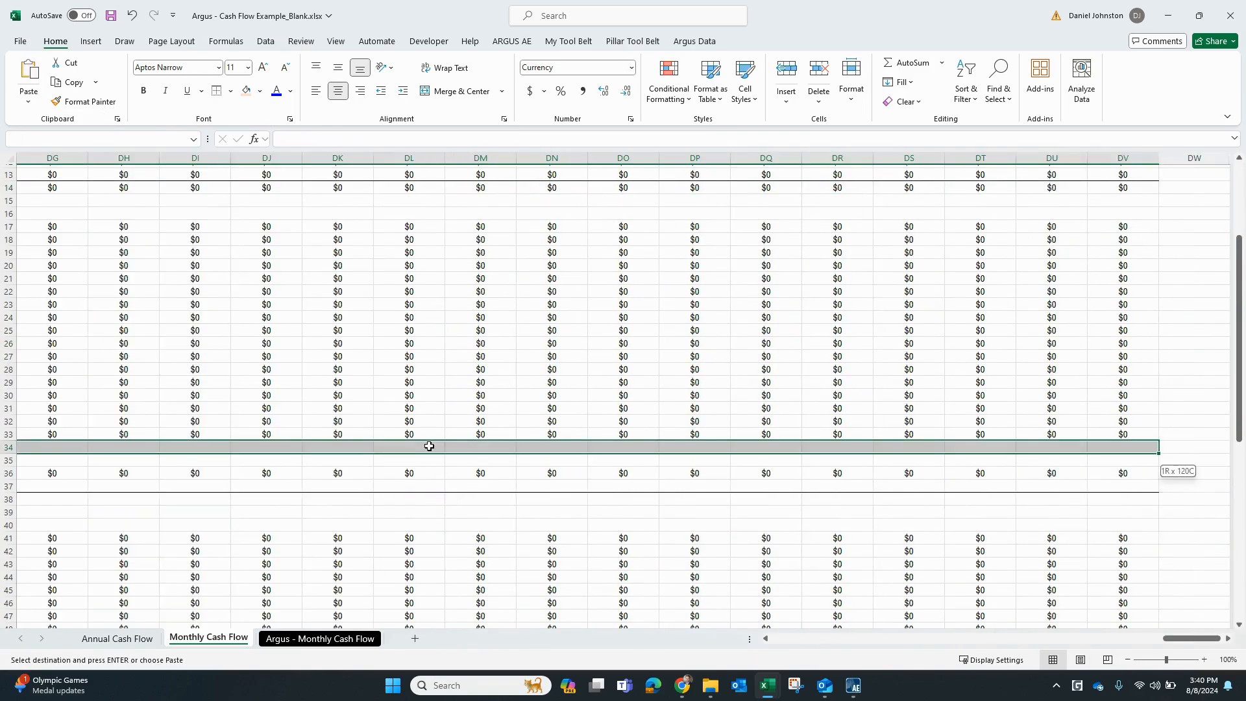
Step: Copy the Total Revenue formula from F38 across G38:DV38, dismissing the clipboard error
key(ctrl+BackSpace)
click(423, 499)
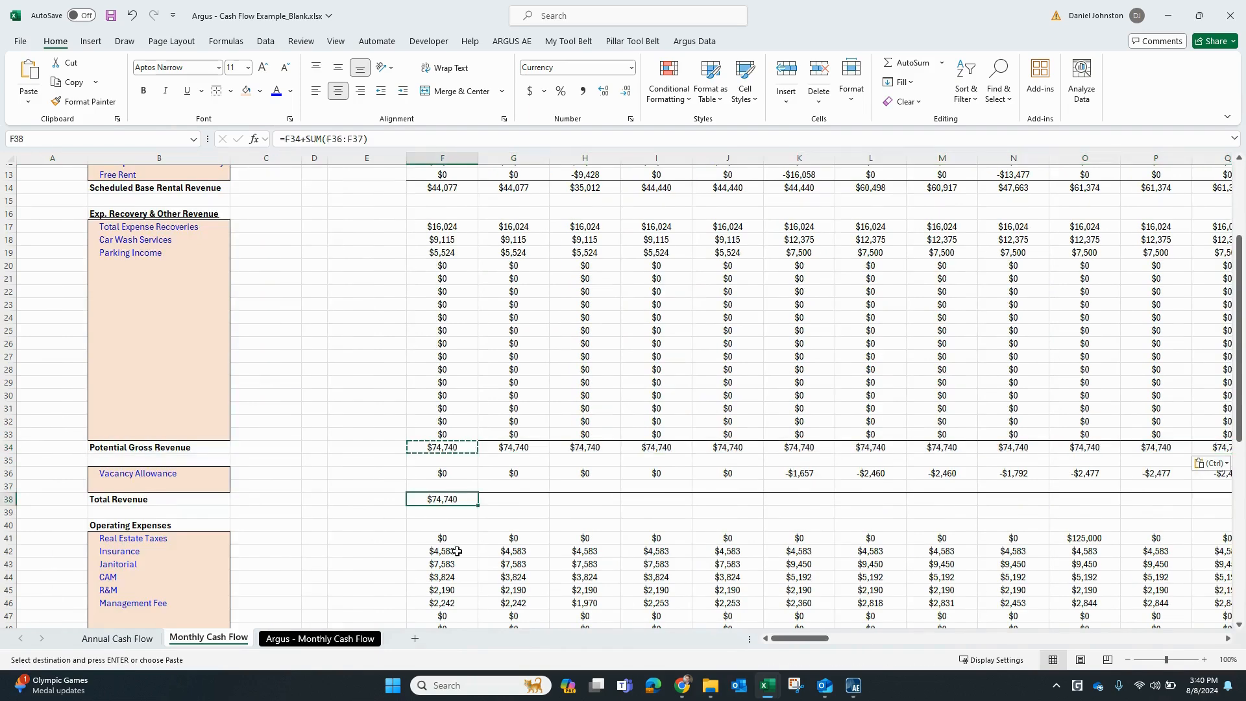
key(ctrl+c)
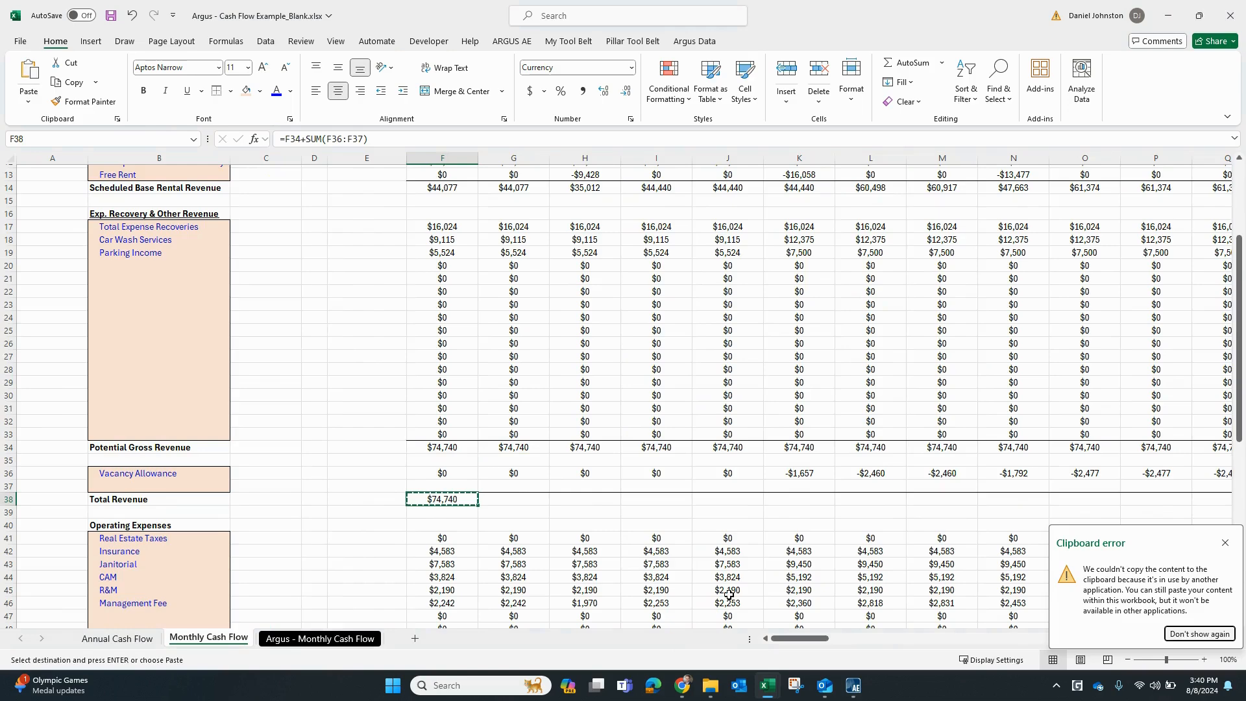
click(1226, 543)
key(Right)
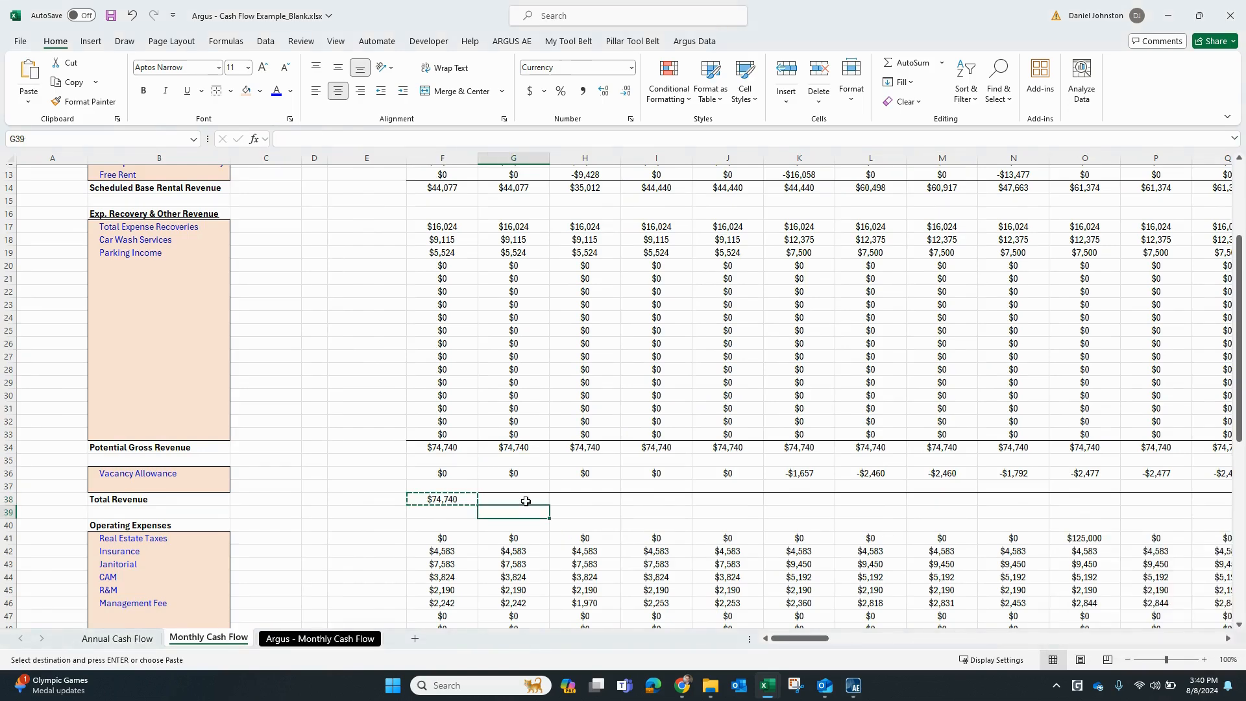
key(ctrl+shift+Right)
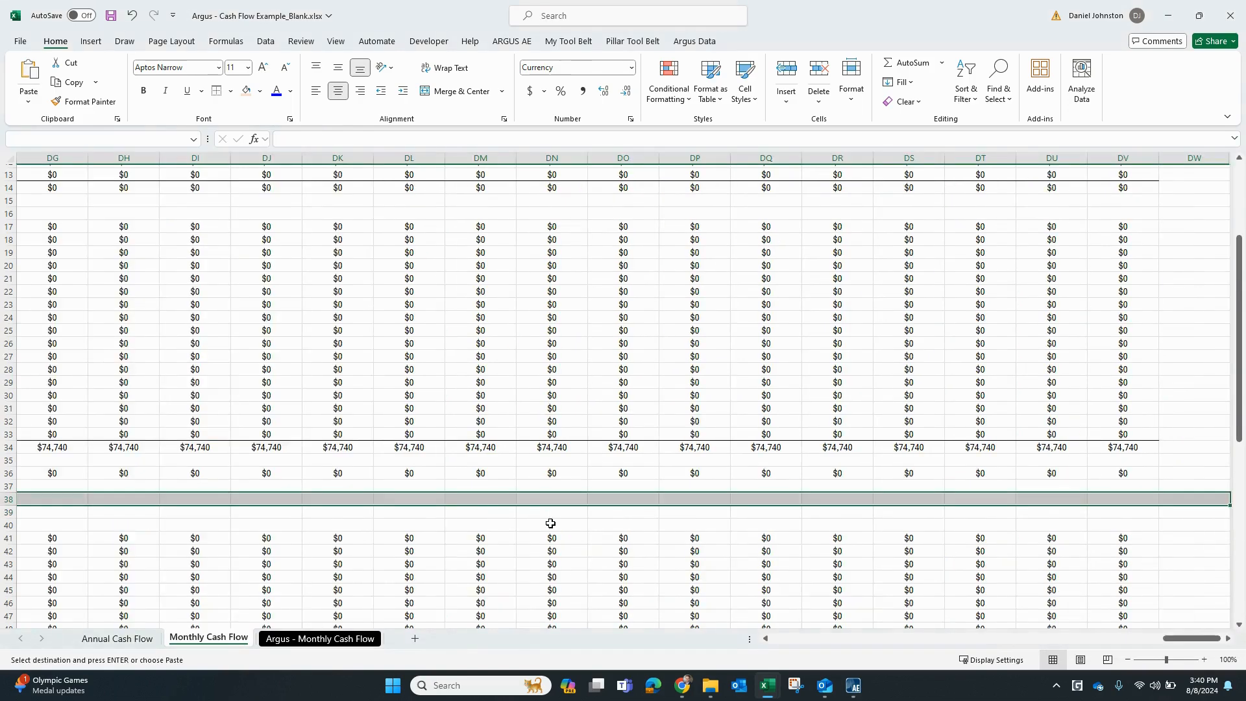
key(shift+Left)
key(ctrl+v)
Step: Try copying the Net Operating Income formula from F60 across row 60 through Month 121, and clear the pasted cells
scroll(550, 523, down, 1)
scroll(551, 523, down, 5)
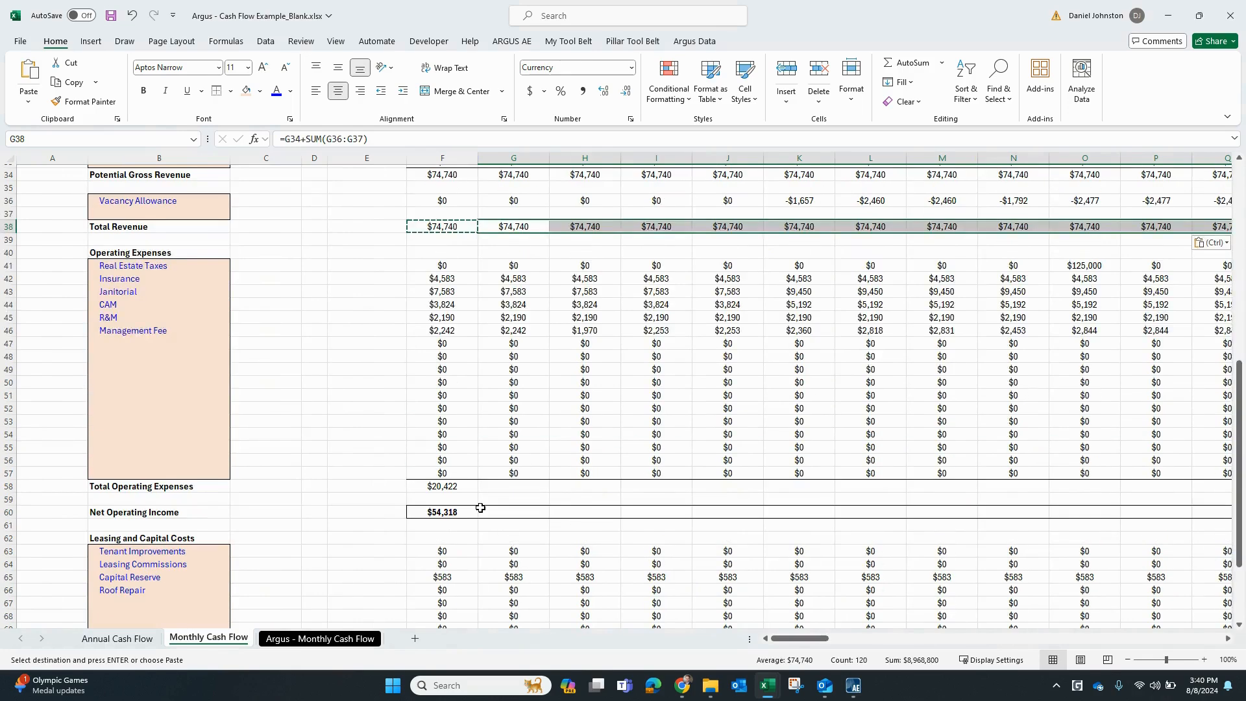
click(441, 511)
key(Right)
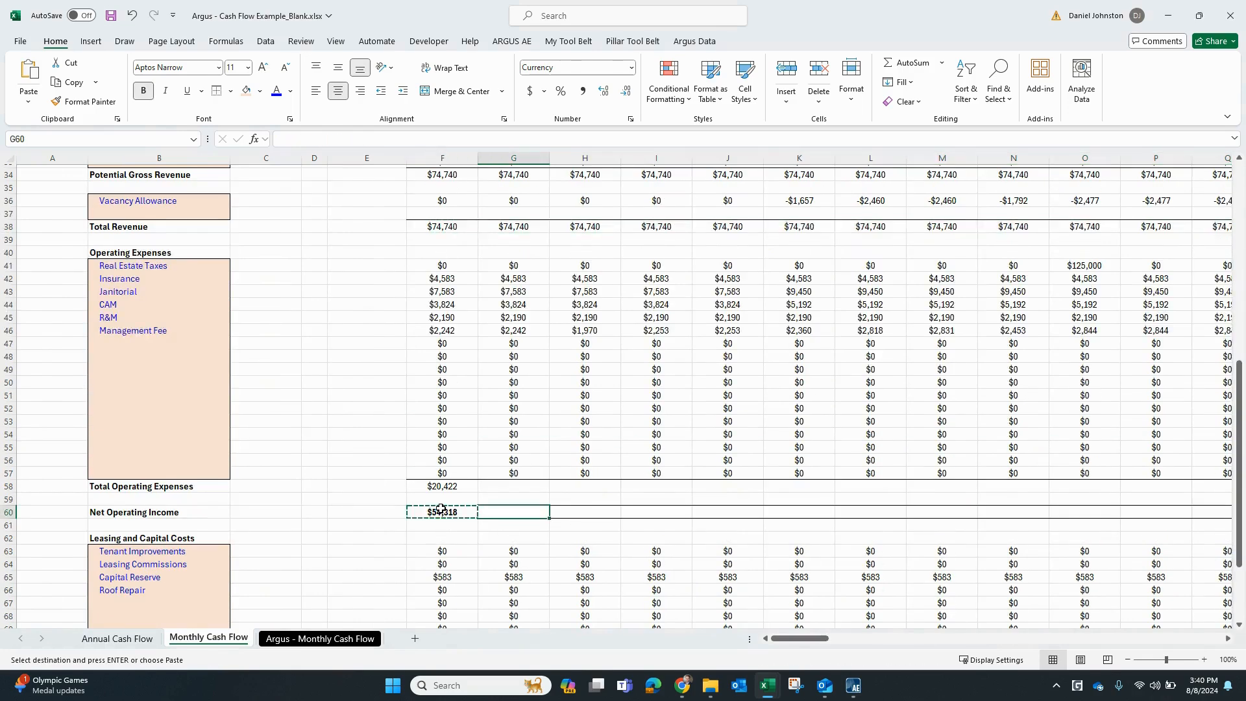
key(ctrl+shift+Right)
key(shift+Left)
key(shift+Left)
key(shift+Right)
key(ctrl+v)
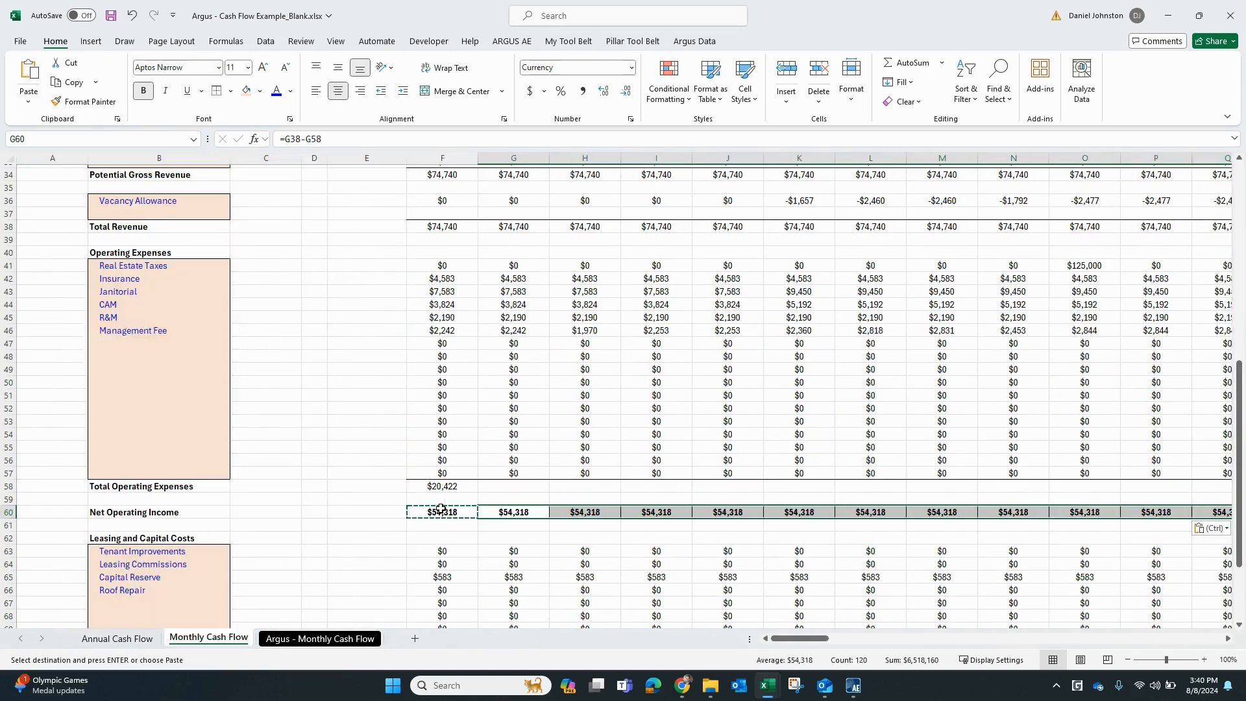
key(Delete)
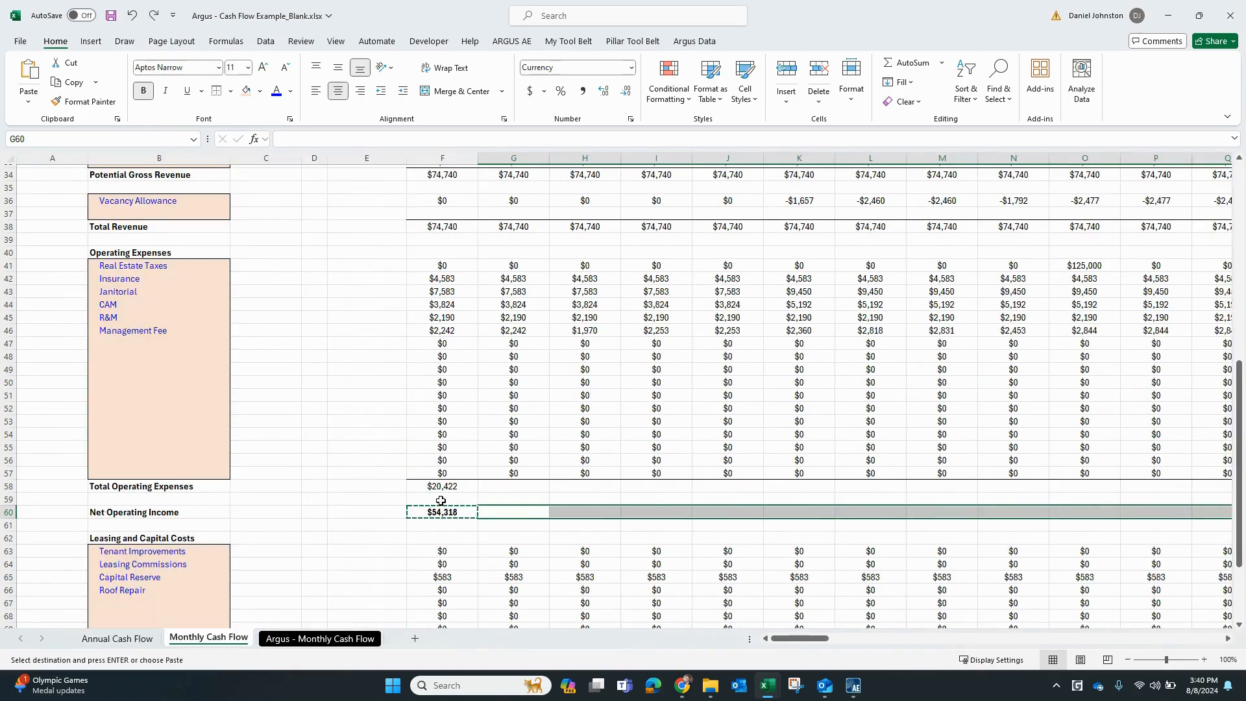
Step: Copy the Month 1 formulas for operating expense total, NOI, leasing and capital cost total, and Cash Flow Before Debt Service across the monthly columns
key(ctrl+v)
key(Escape)
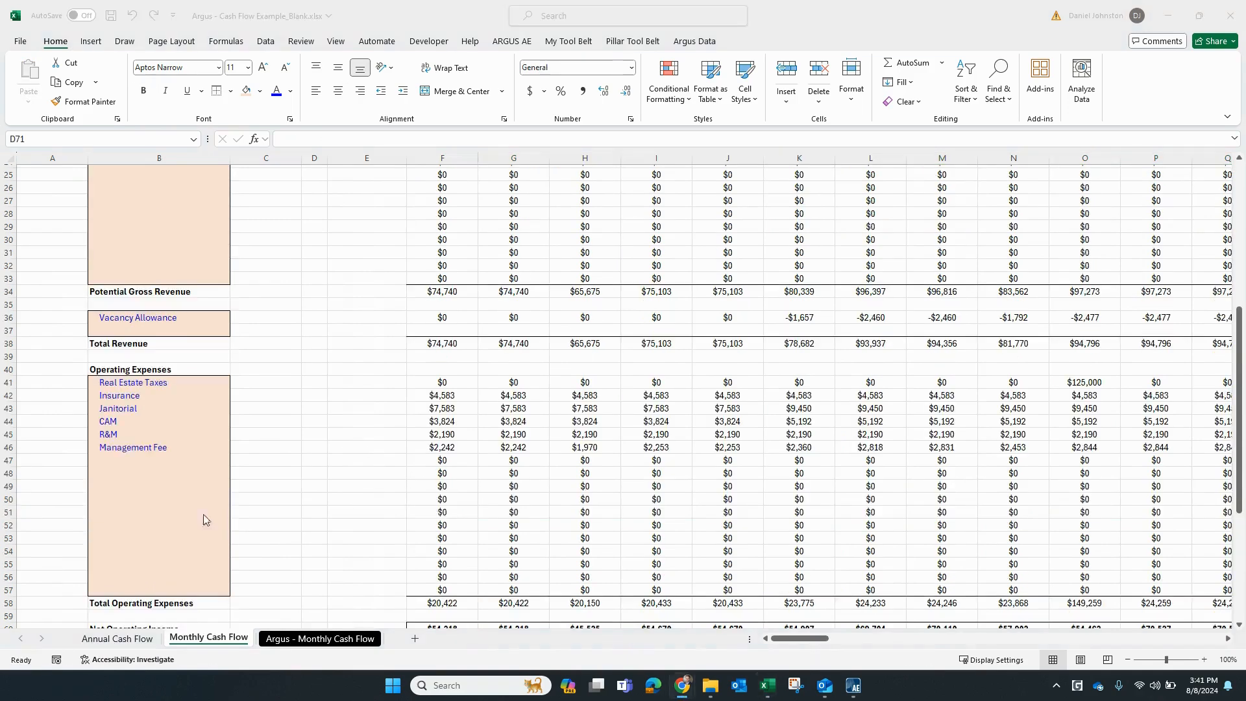
scroll(516, 474, down, 6)
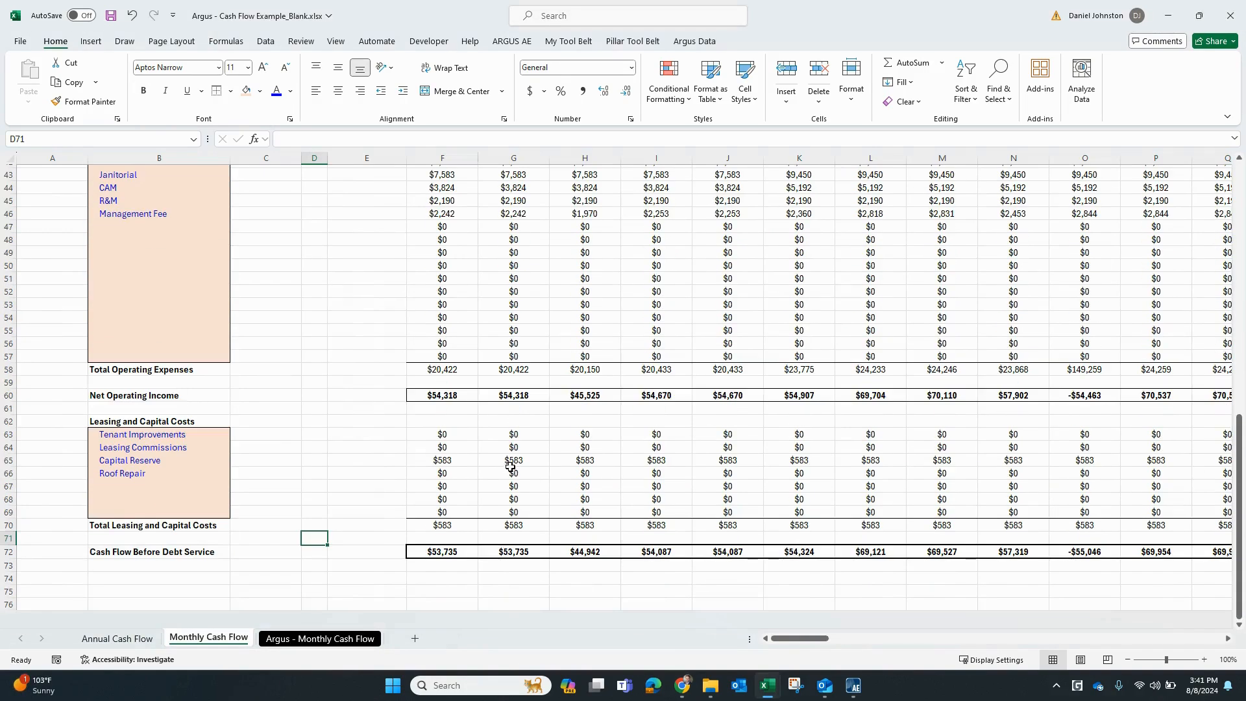
scroll(512, 465, up, 7)
scroll(523, 464, down, 7)
scroll(531, 463, up, 14)
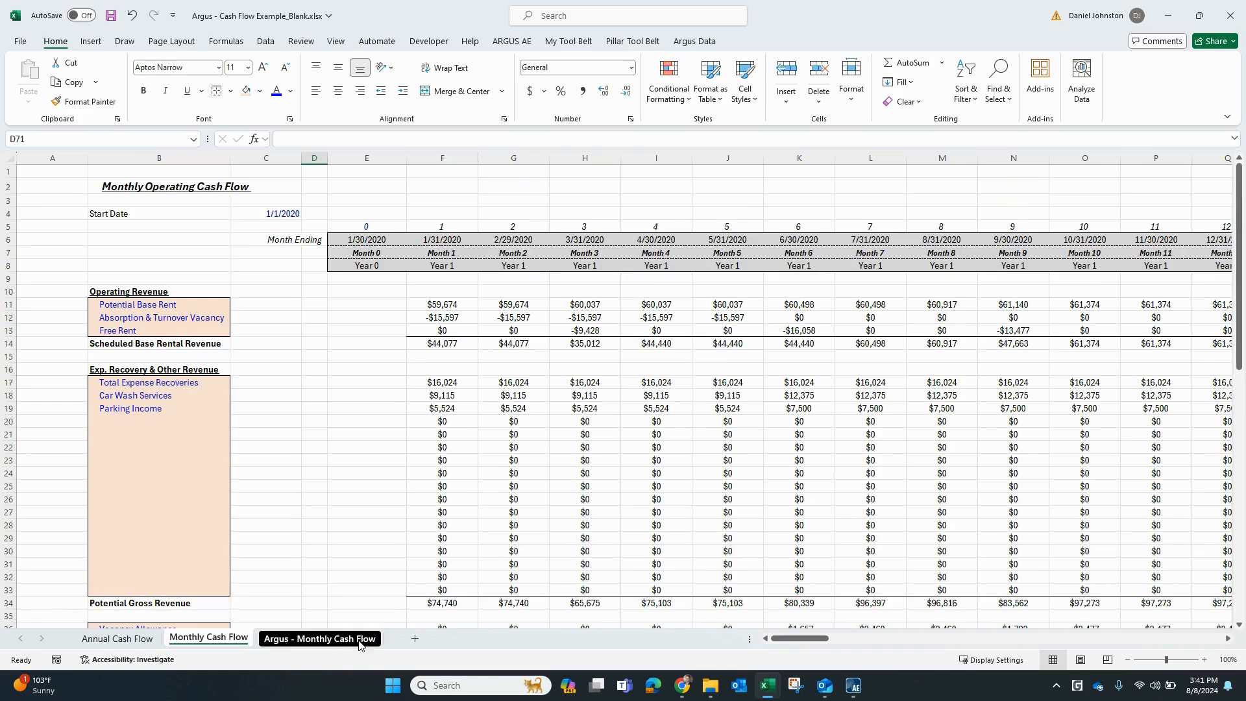
Step: On the Annual Cash Flow sheet, enter the label formula =IF('Monthly Cash Flow'!B10="","",'Monthly Cash Flow'!B10) in D7
click(128, 644)
click(266, 479)
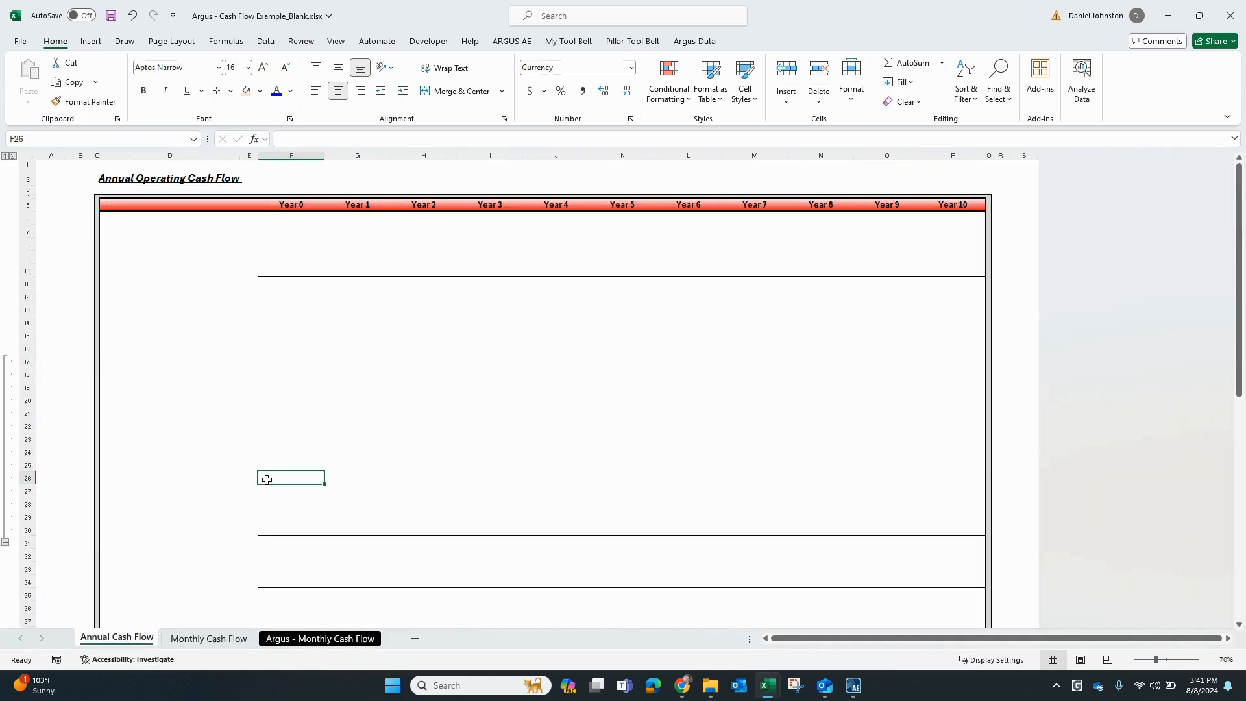
click(204, 310)
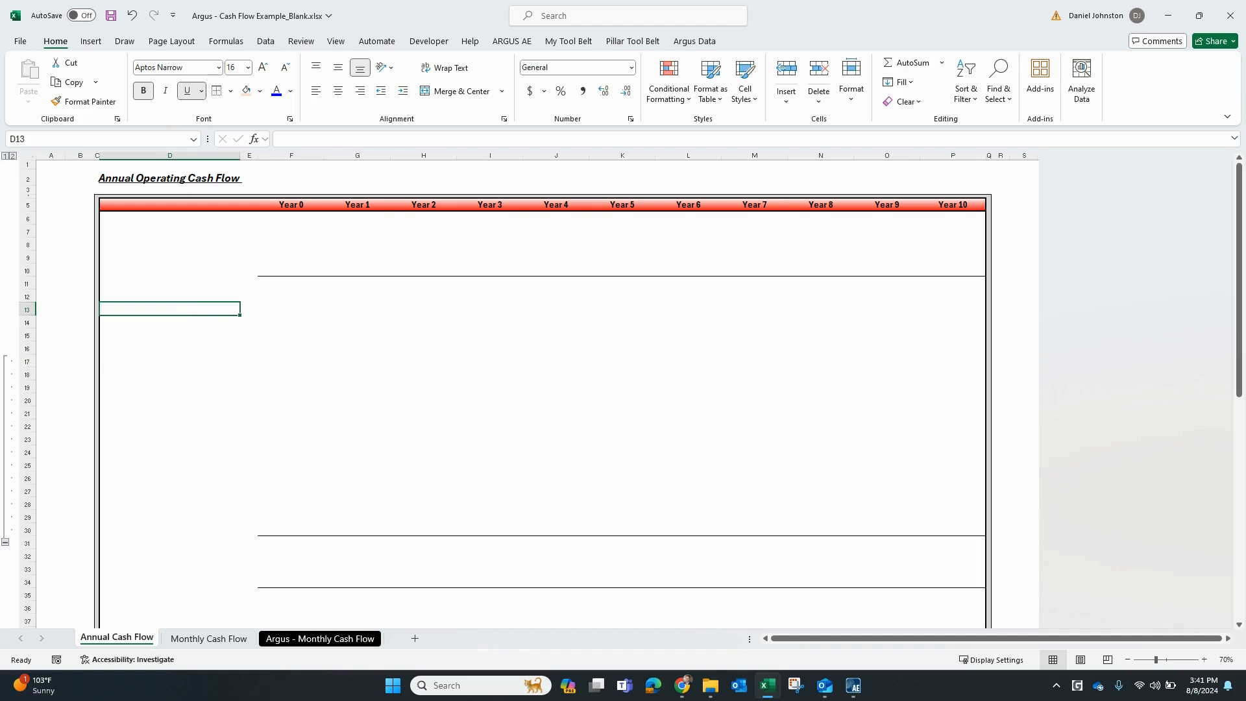
key(alt+Tab)
key(alt+Tab)
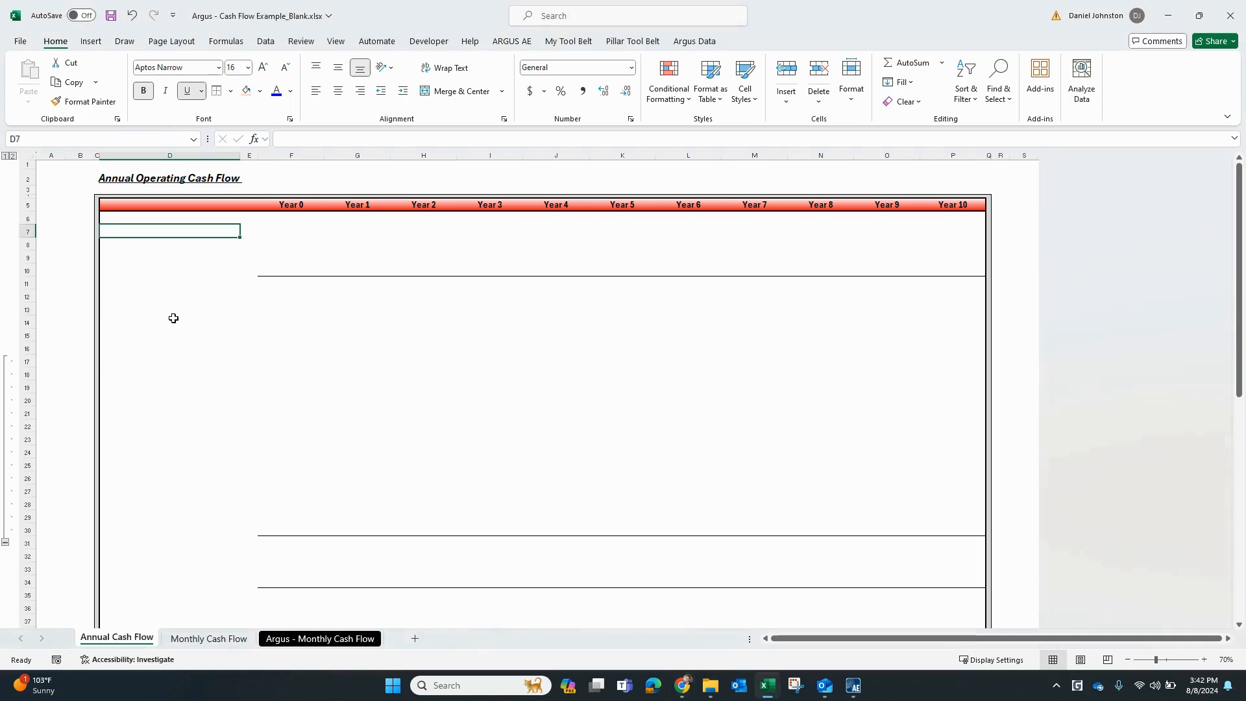
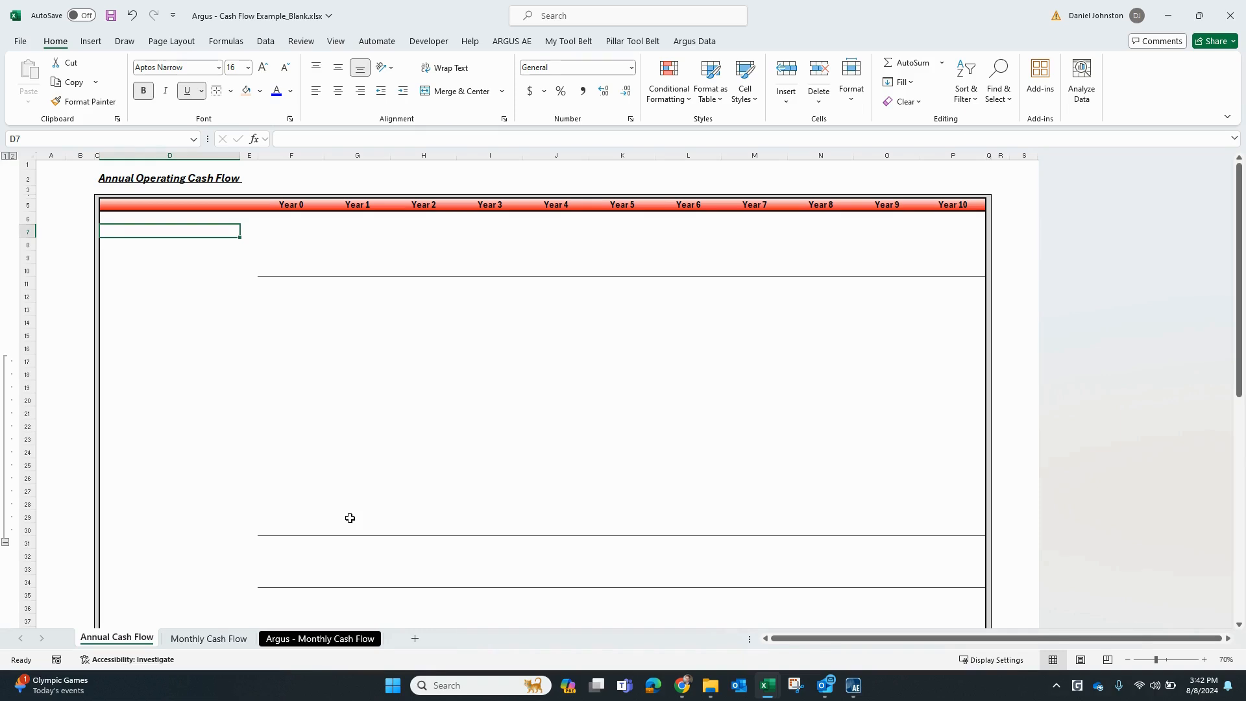
text(=)
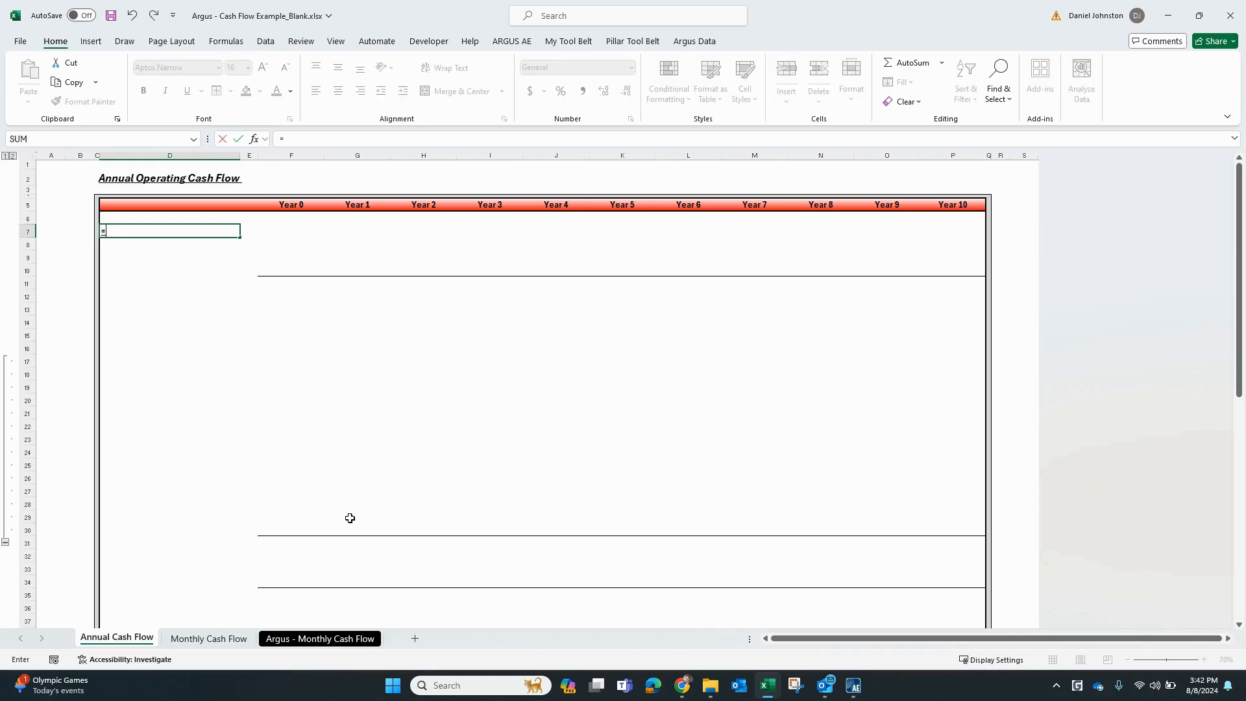
text(IF()
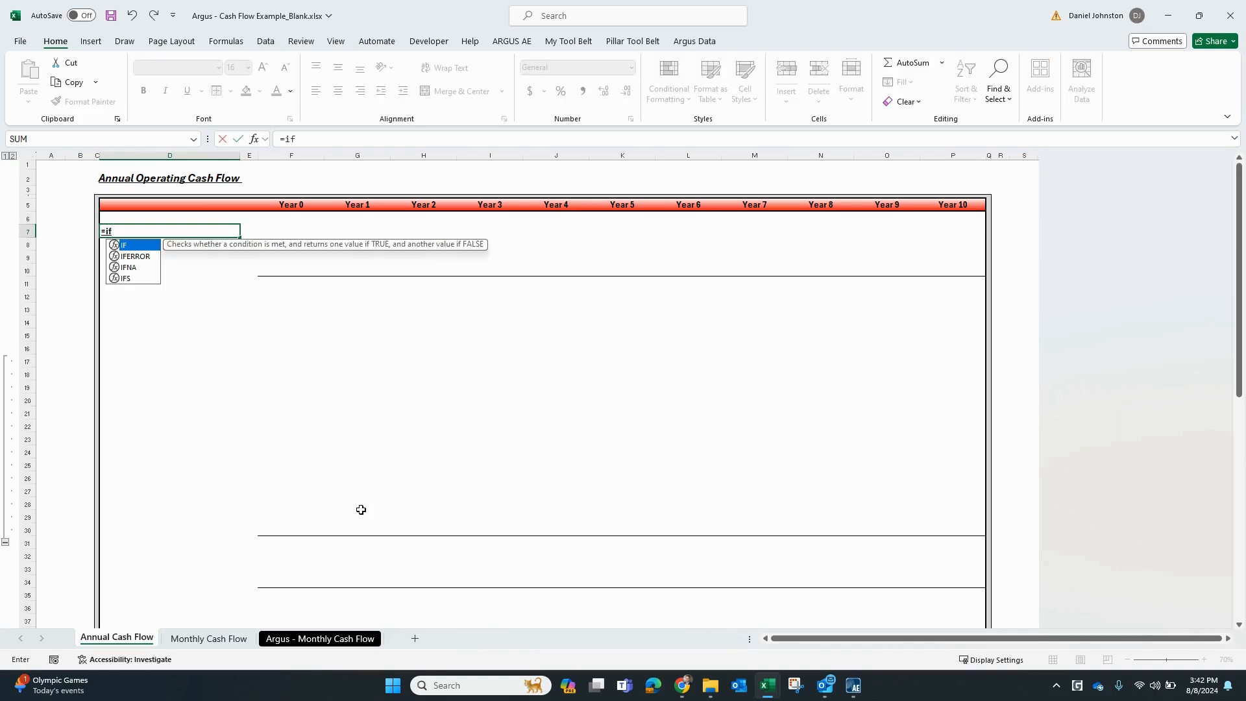
click(209, 639)
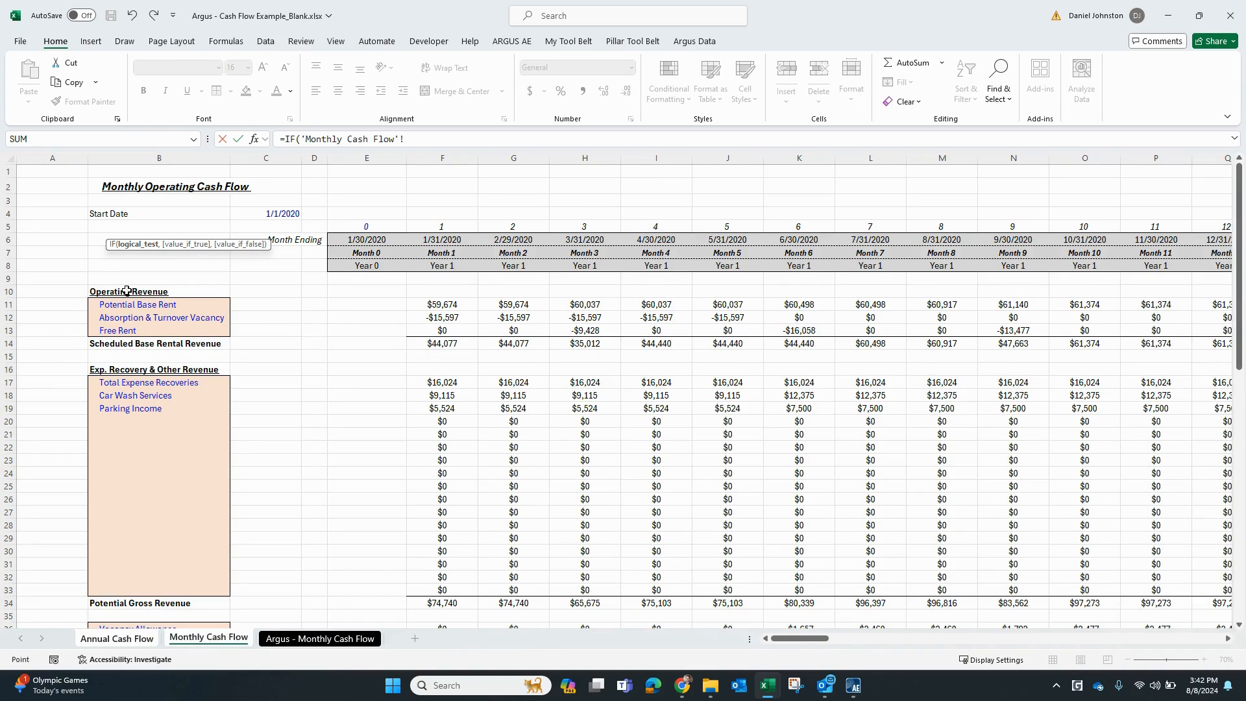
click(128, 292)
text(="",)
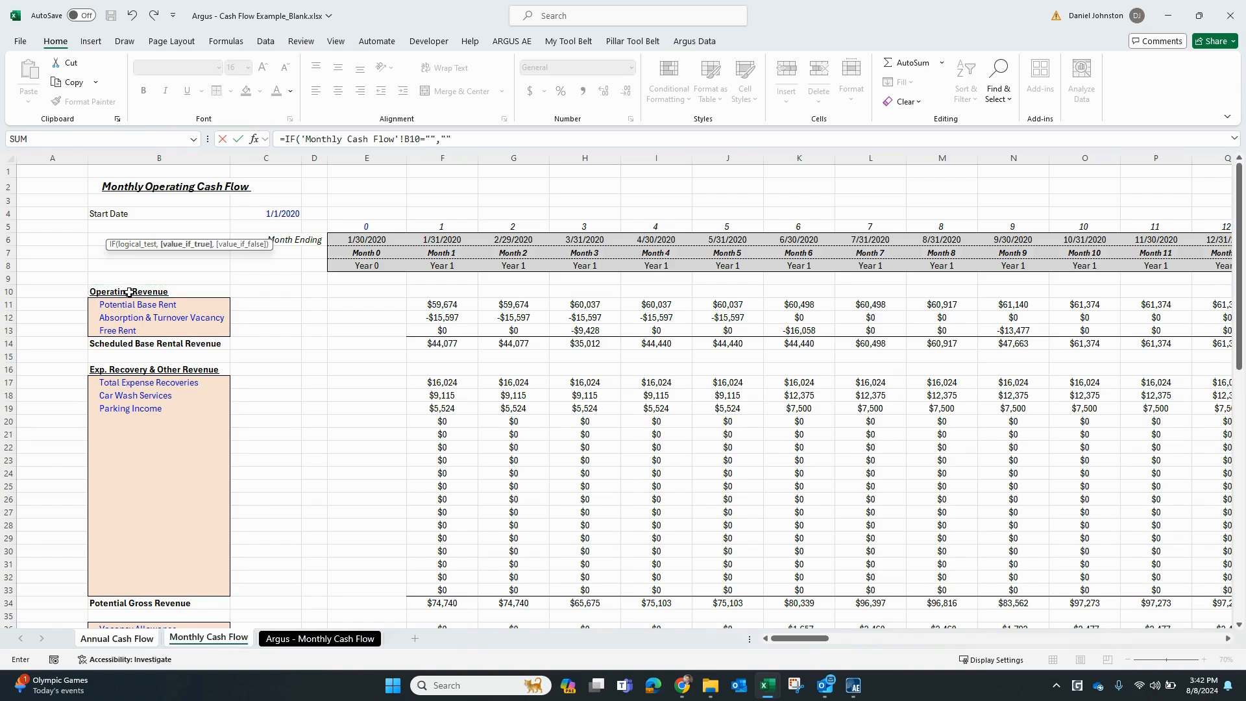
text("",)
click(129, 292)
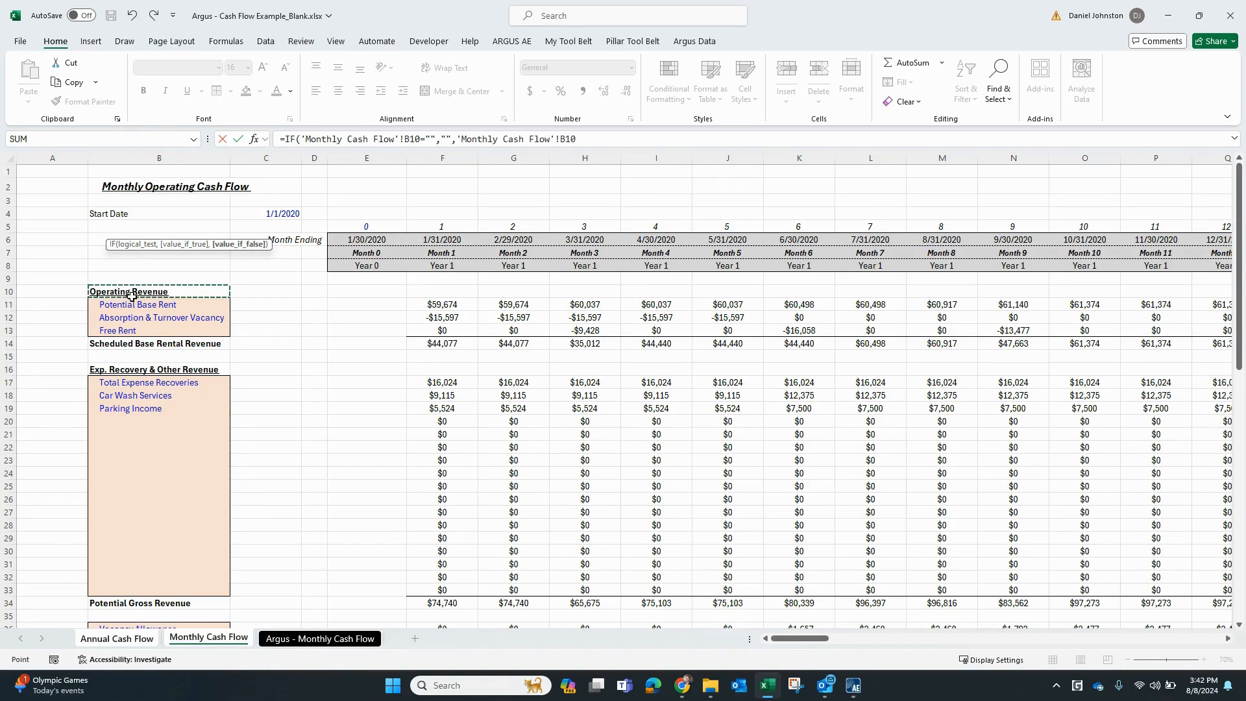
key(Return)
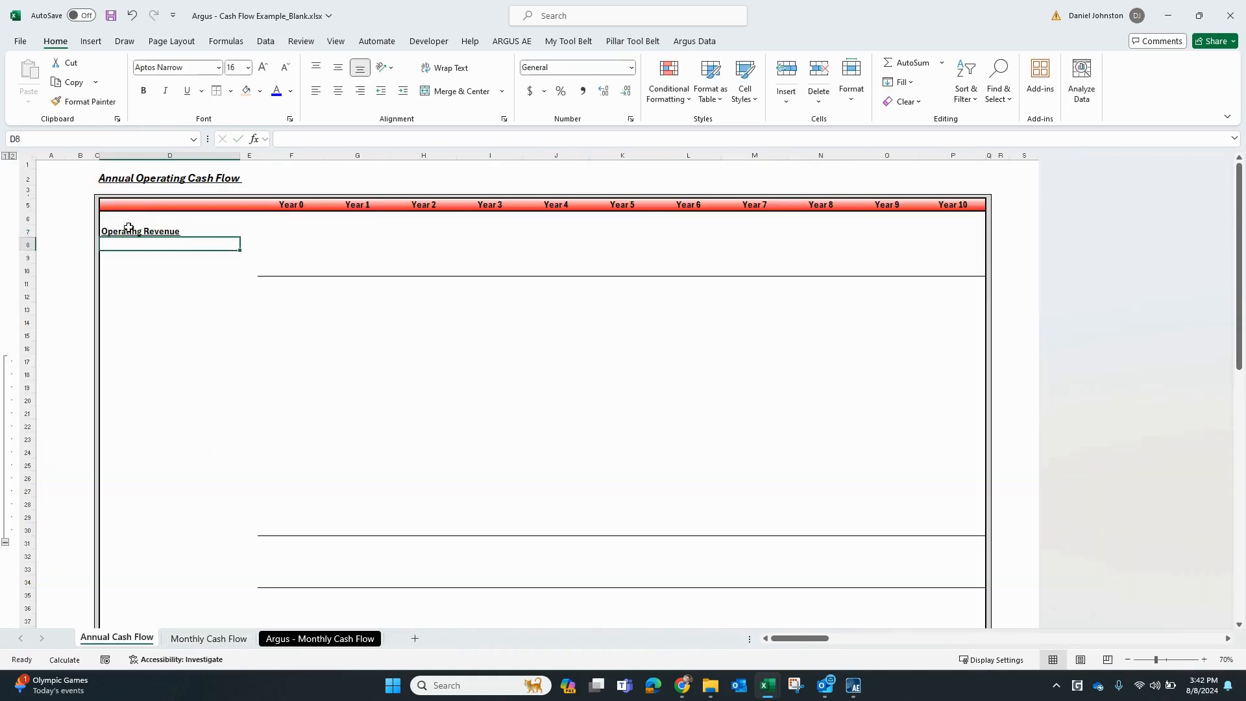
Step: Copy the D7 label formula down column D to the bottom of the annual table and review the linked labels
click(152, 231)
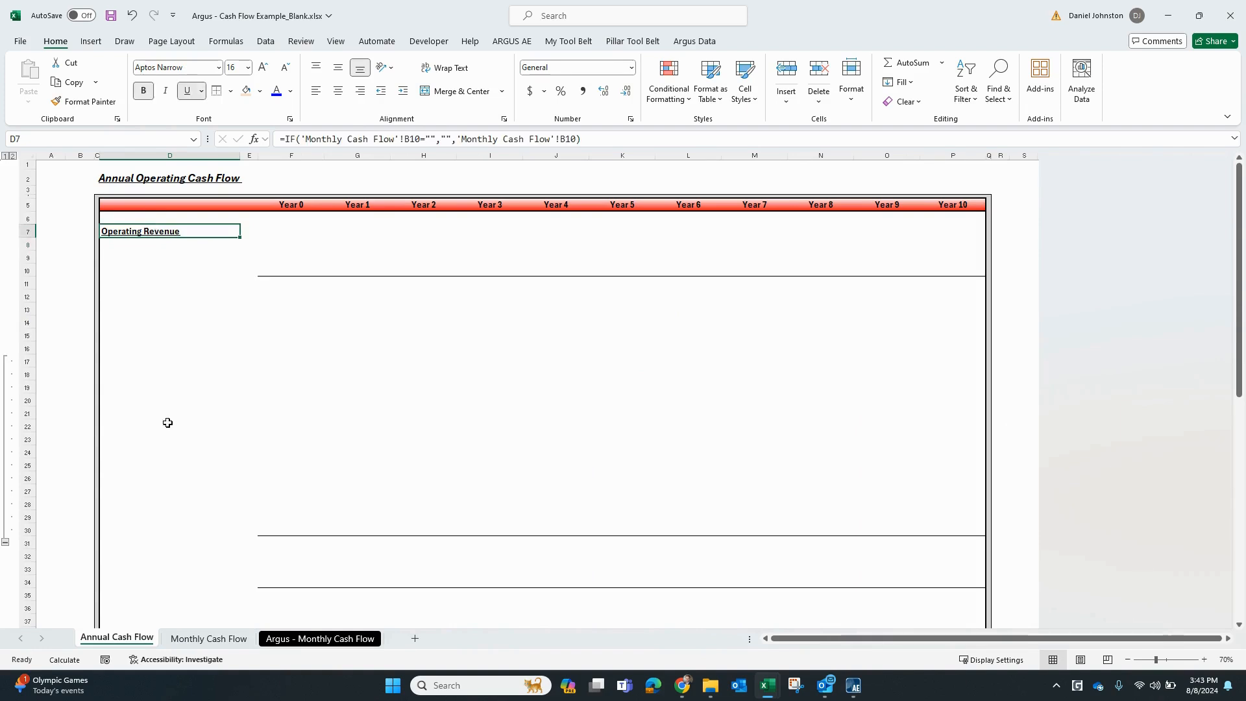
key(ctrl+c)
key(Down)
key(ctrl+shift+Down)
key(shift+Up)
key(shift+Up)
key(shift+Up)
key(shift+Up)
key(shift+Up)
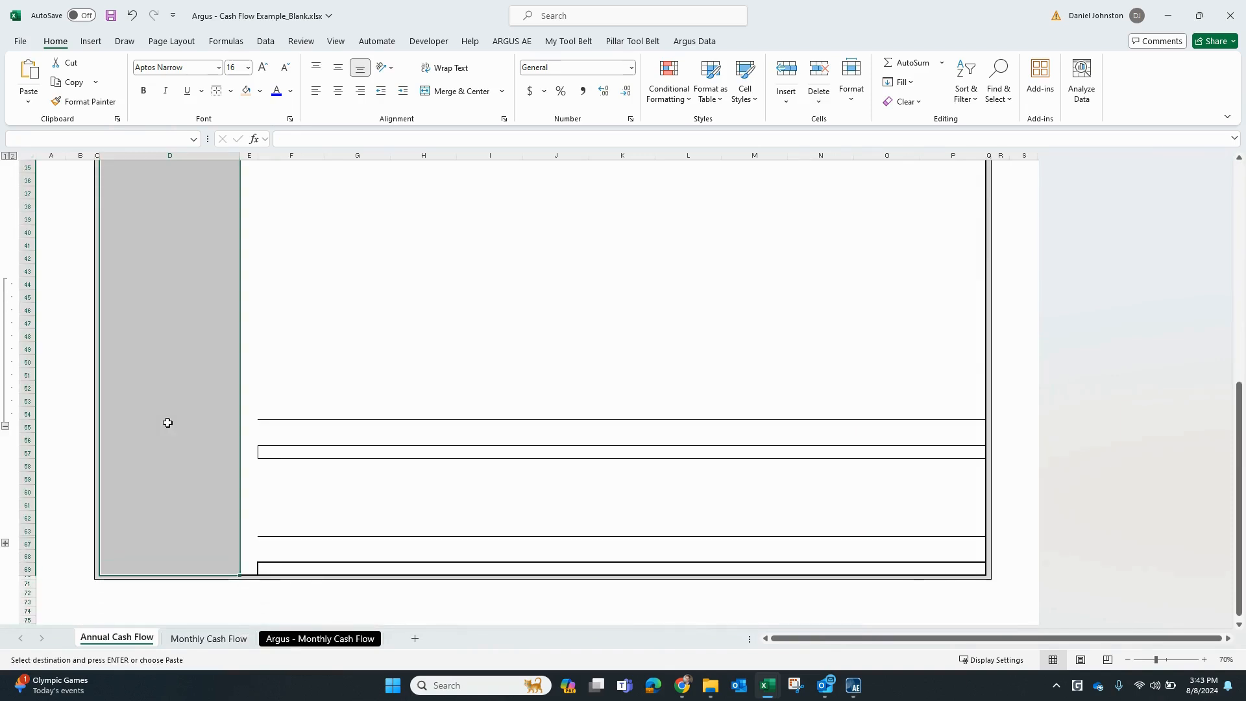
key(ctrl+v)
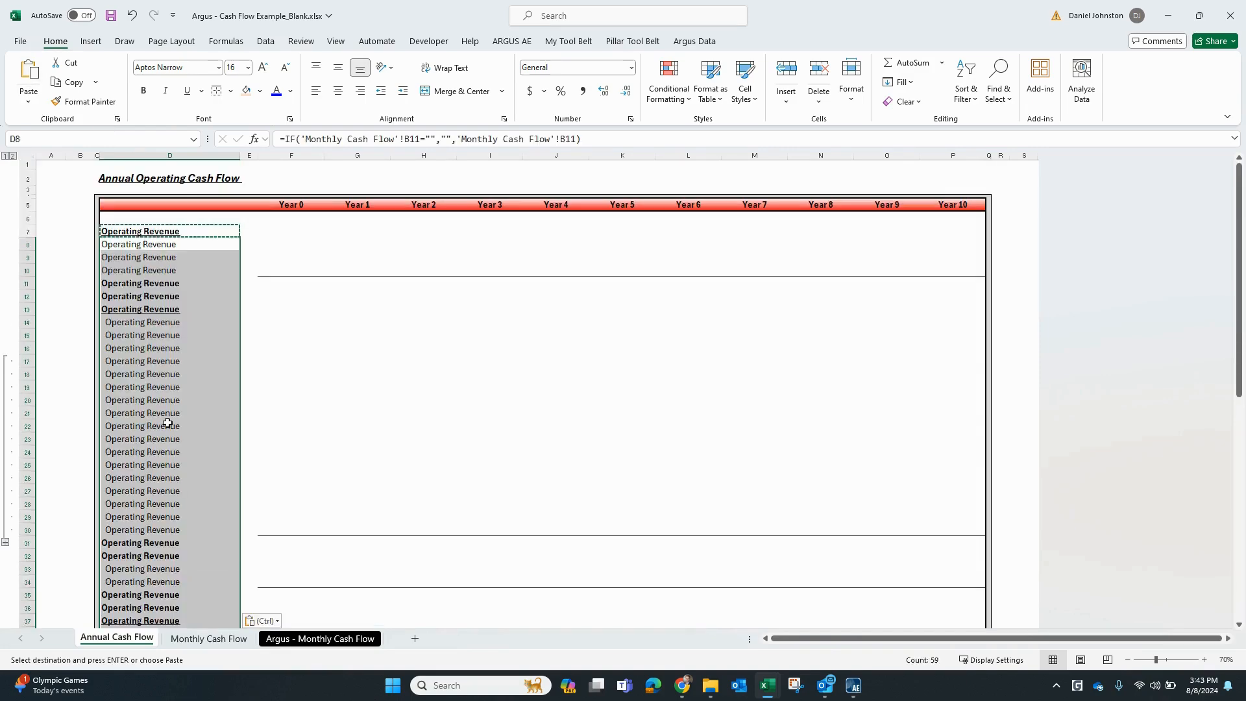
key(Escape)
click(168, 423)
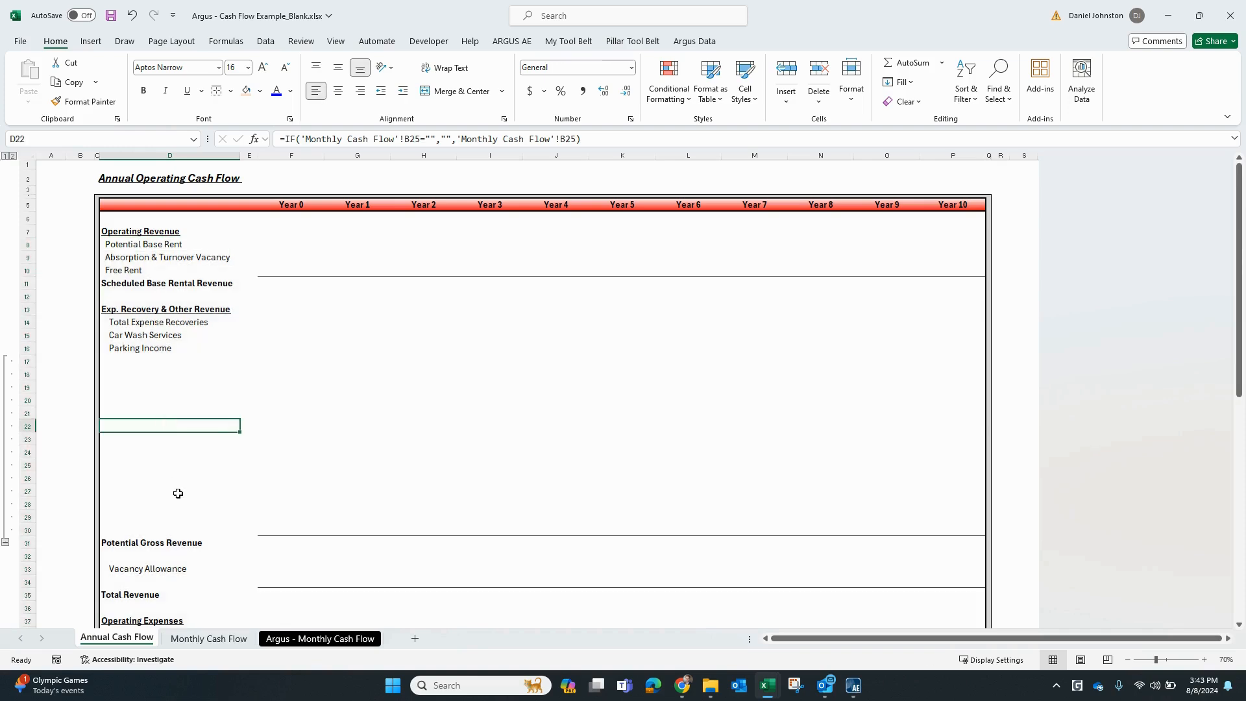
click(126, 294)
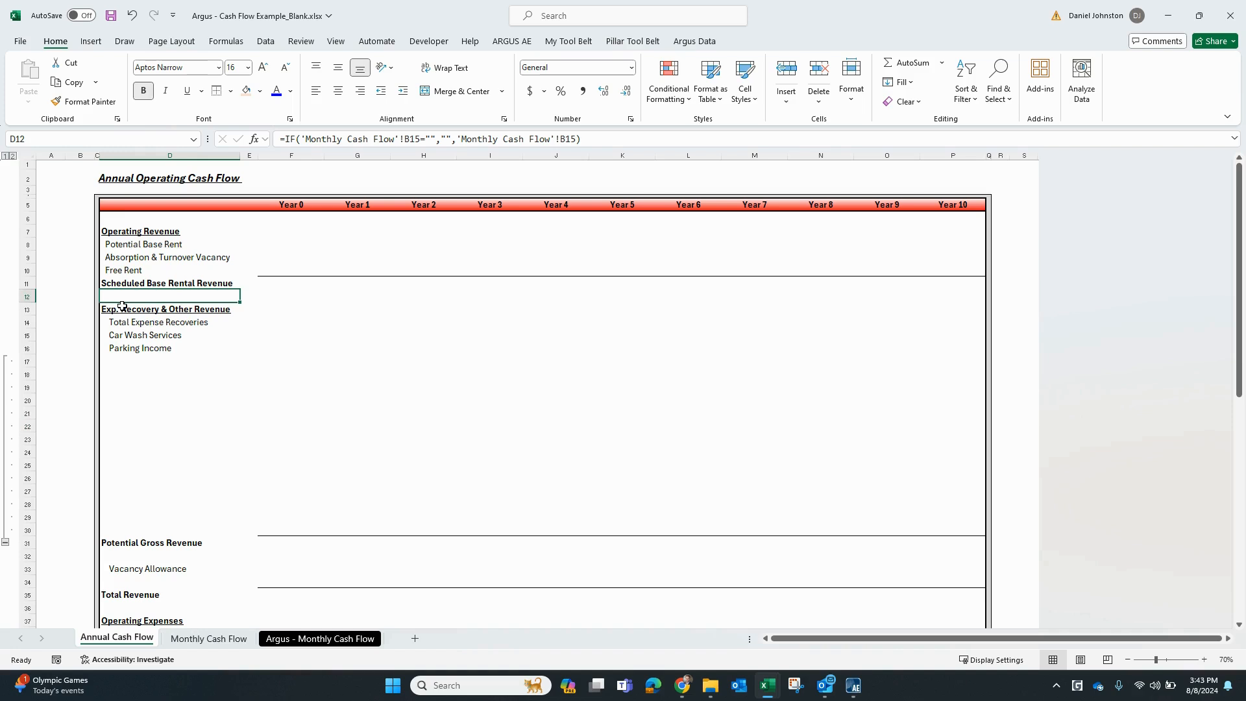
scroll(186, 384, down, 4)
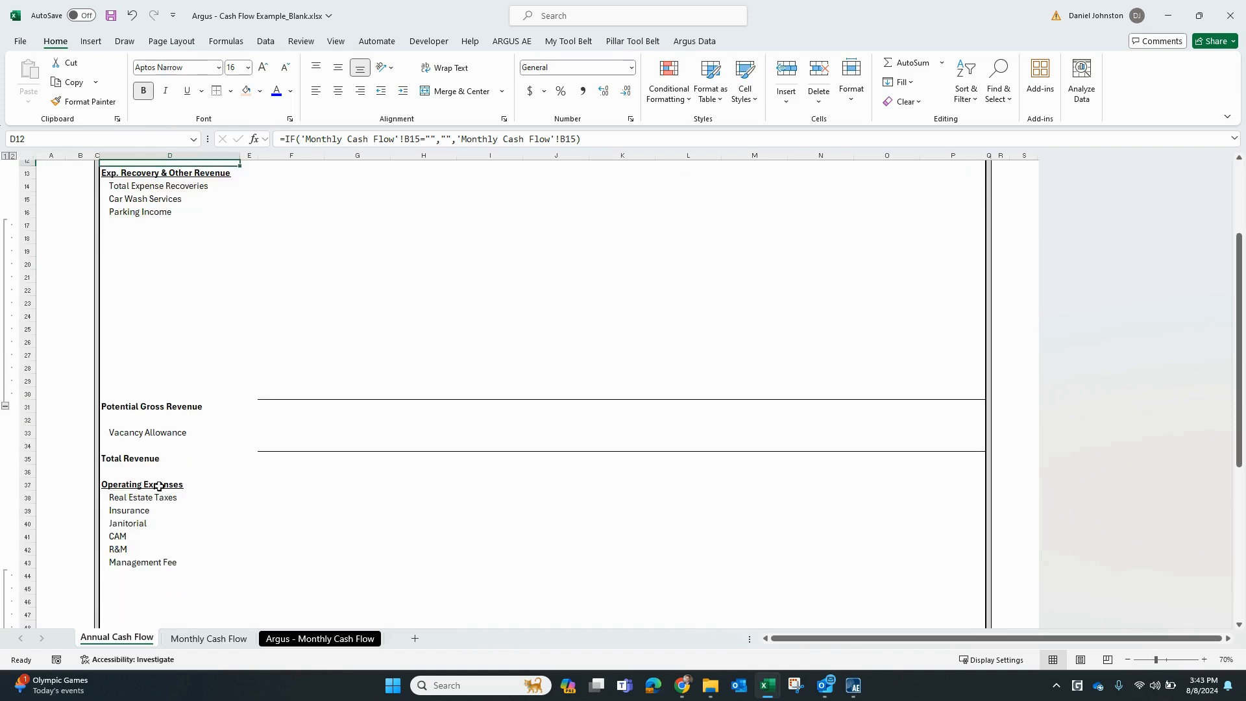
scroll(221, 572, down, 2)
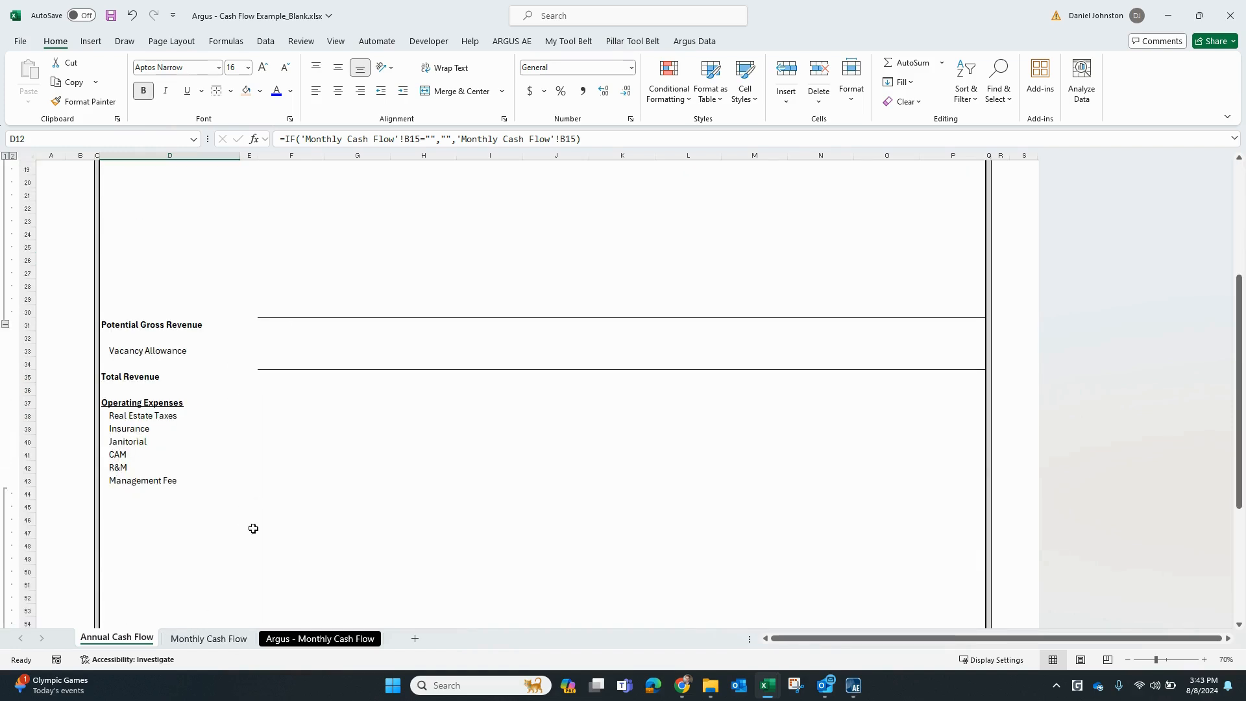
scroll(193, 500, down, 4)
scroll(192, 501, up, 3)
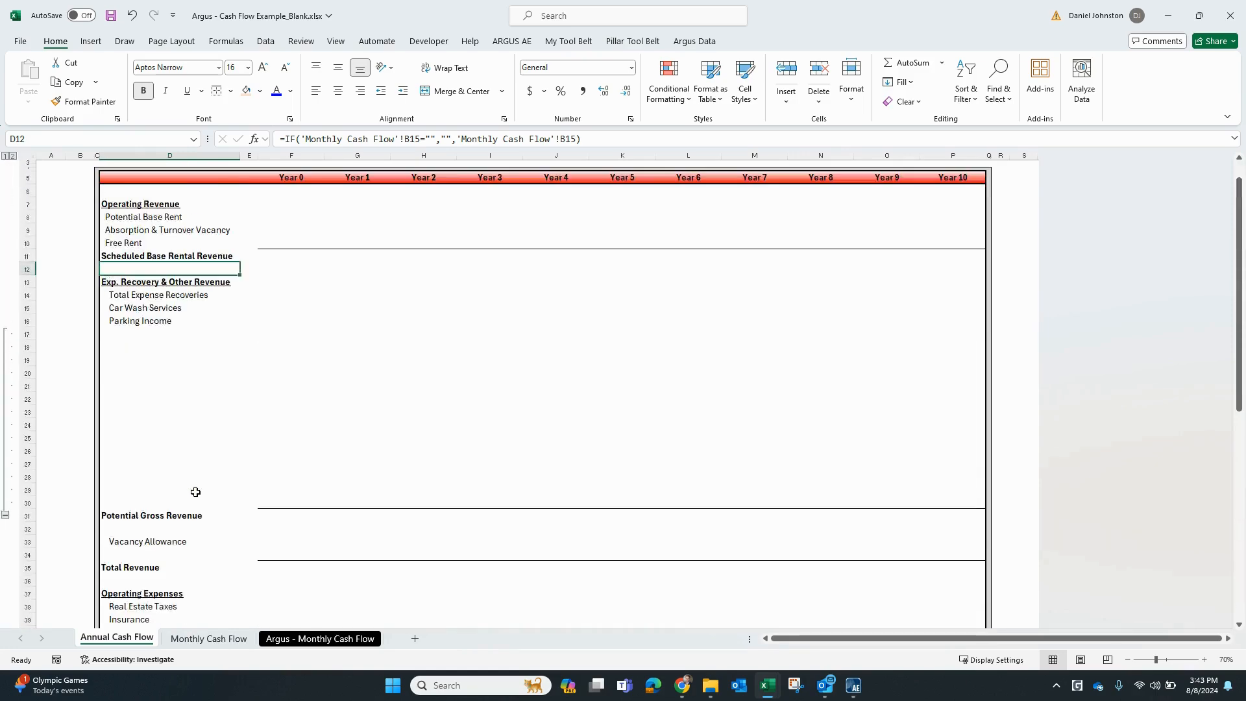
scroll(195, 491, up, 1)
Step: Start a SUMIF formula in F8, the Year 0 Potential Base Rent cell, correcting the misspelled function name
click(288, 243)
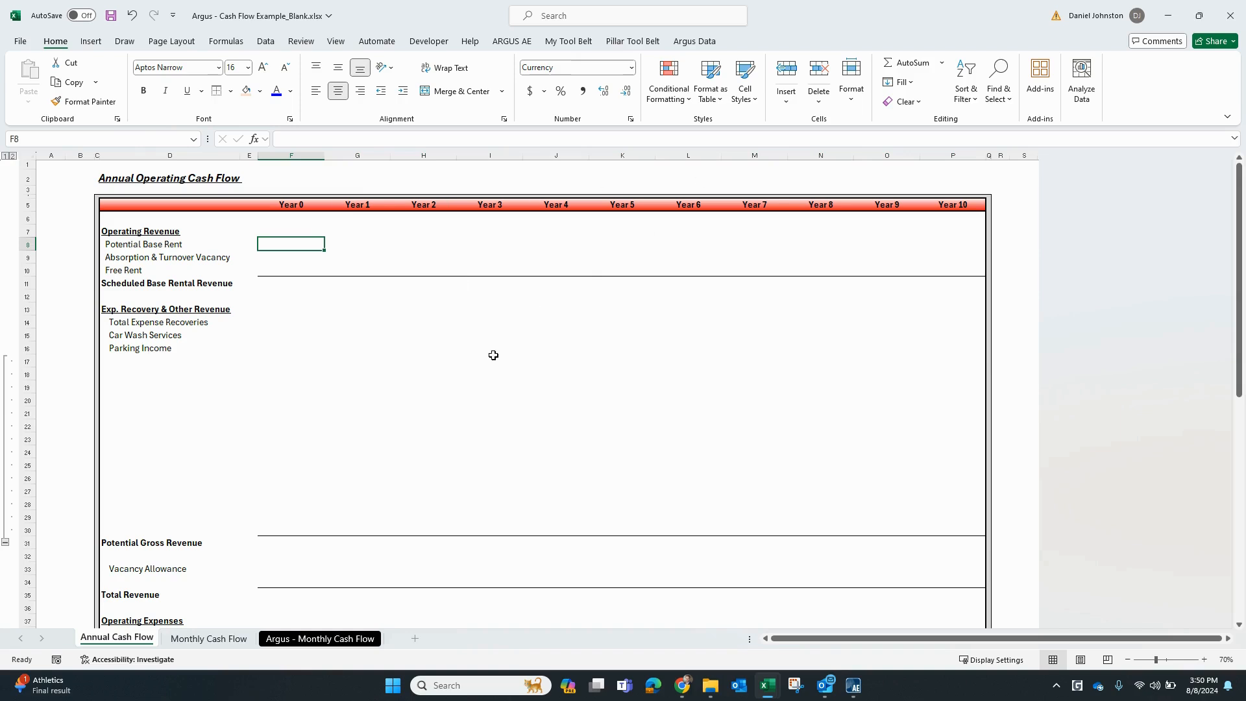
text(=)
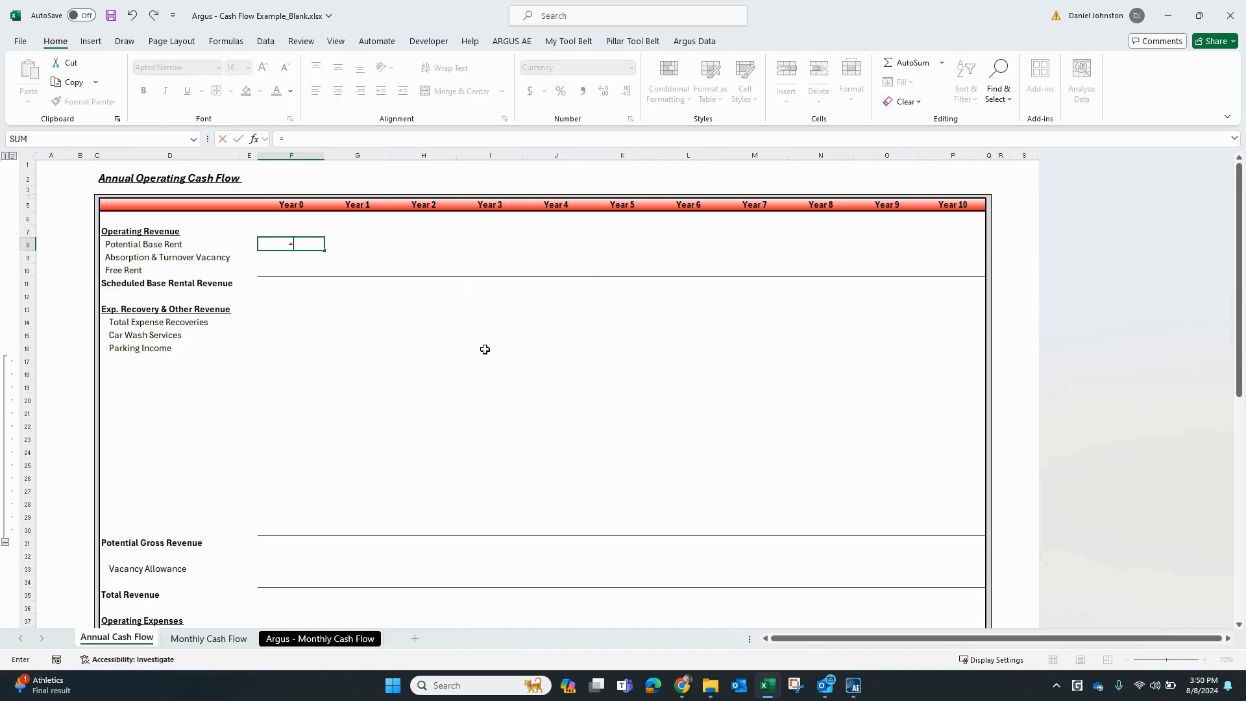
text(sumfif)
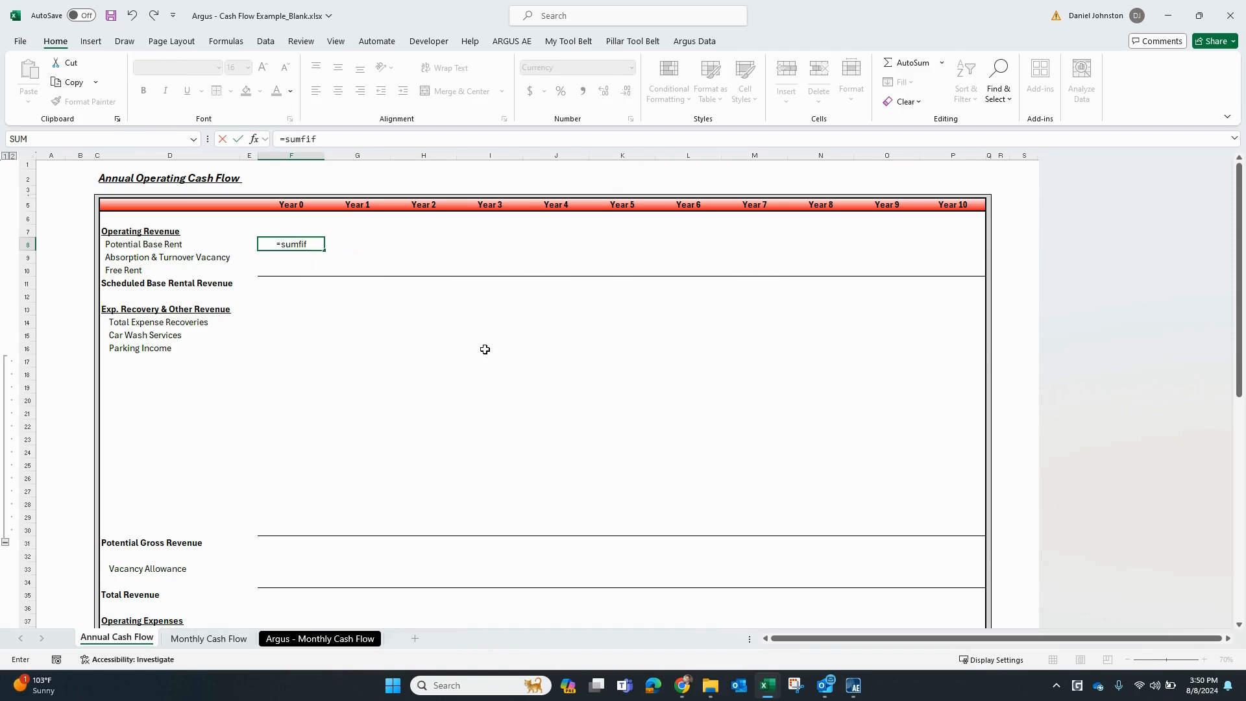
key(Tab)
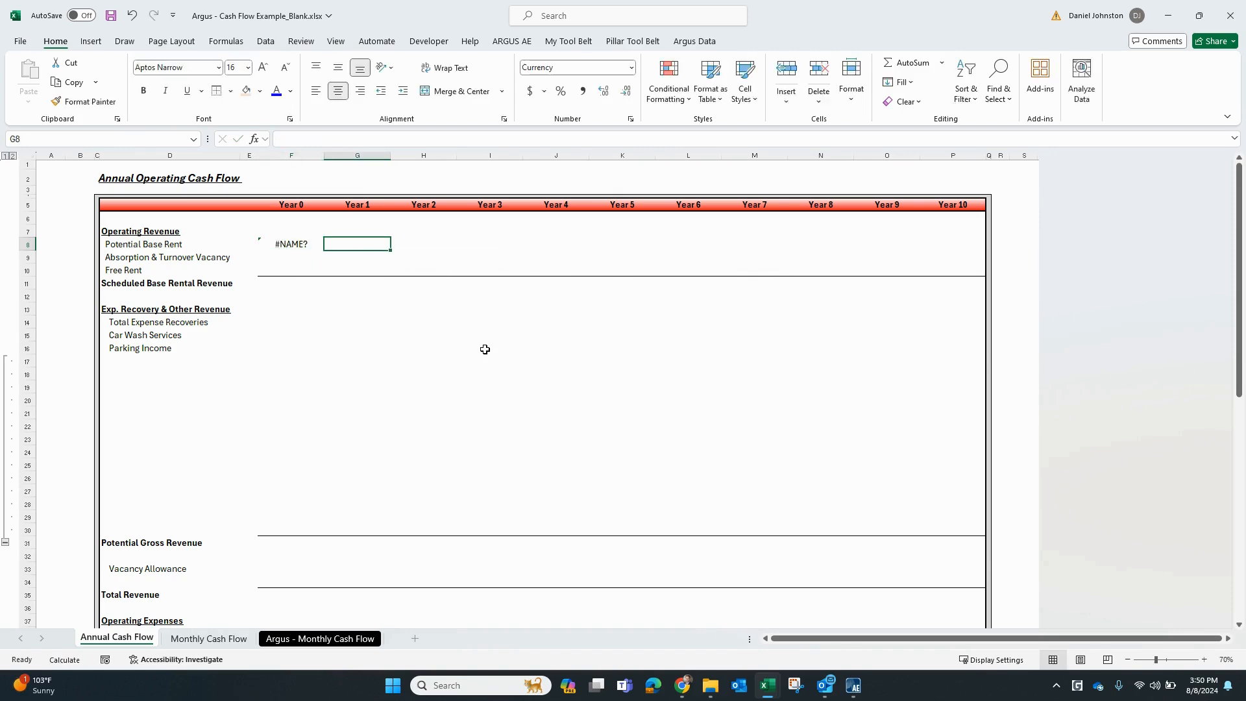
key(Left)
click(330, 139)
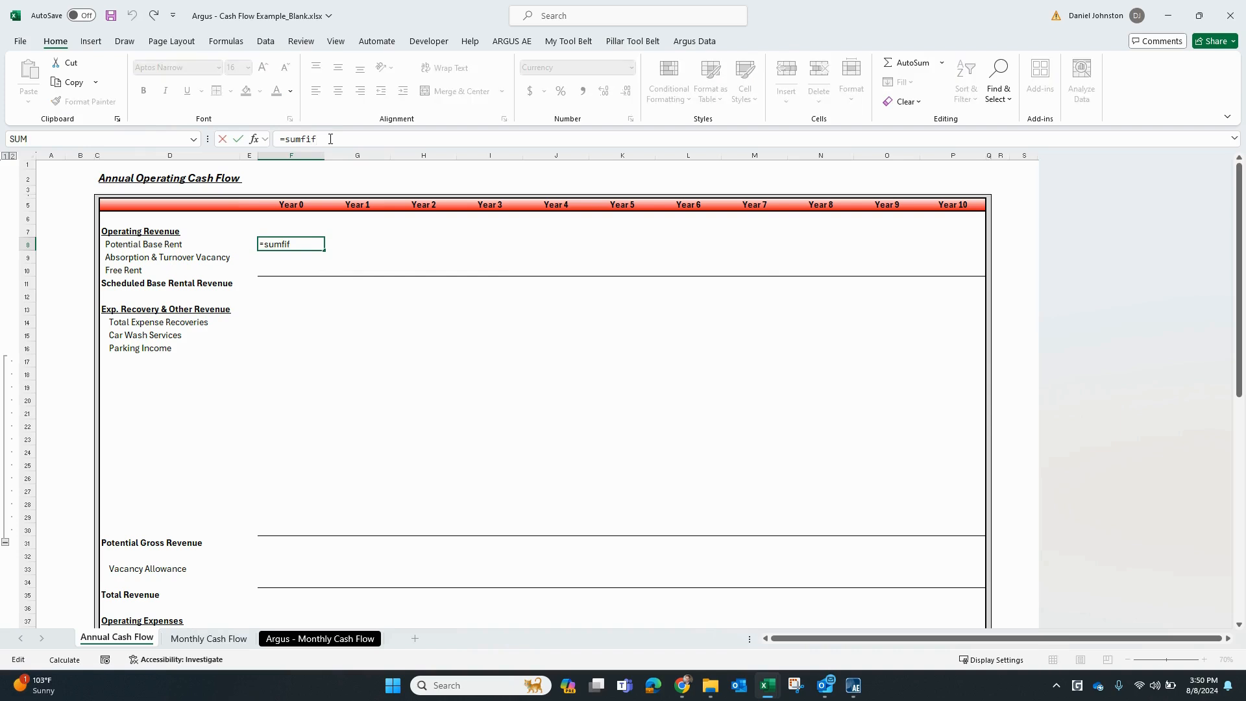
key(BackSpace)
key(BackSpace)
key(BackSpace)
key(BackSpace)
text(mif)
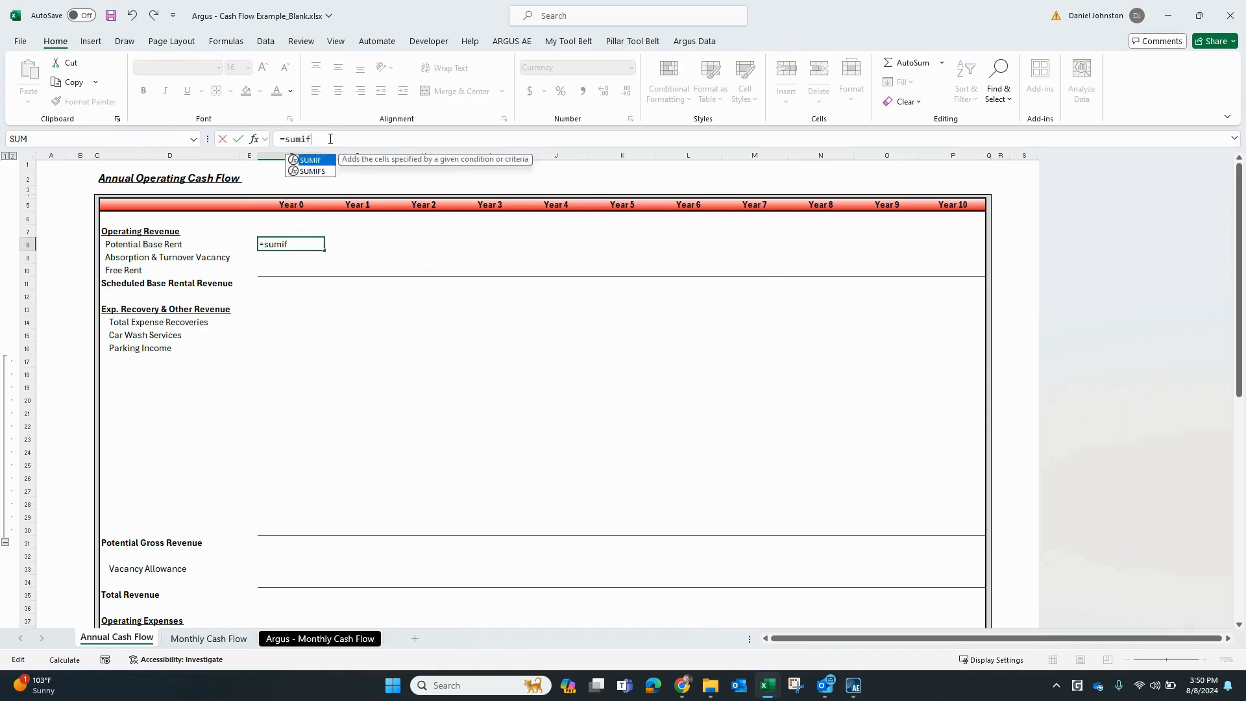
key(Tab)
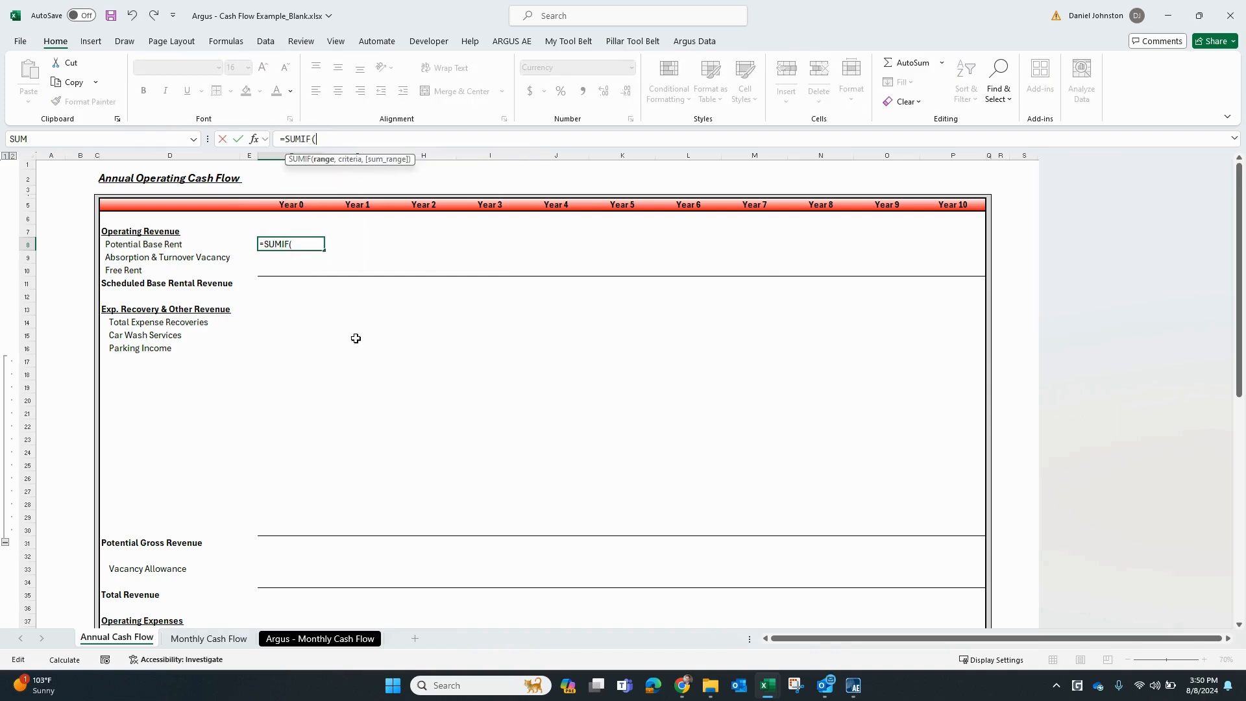
Step: Set the SUMIF range to the Monthly Cash Flow sheet's year row, locked as $E$8:$DV$8
click(208, 638)
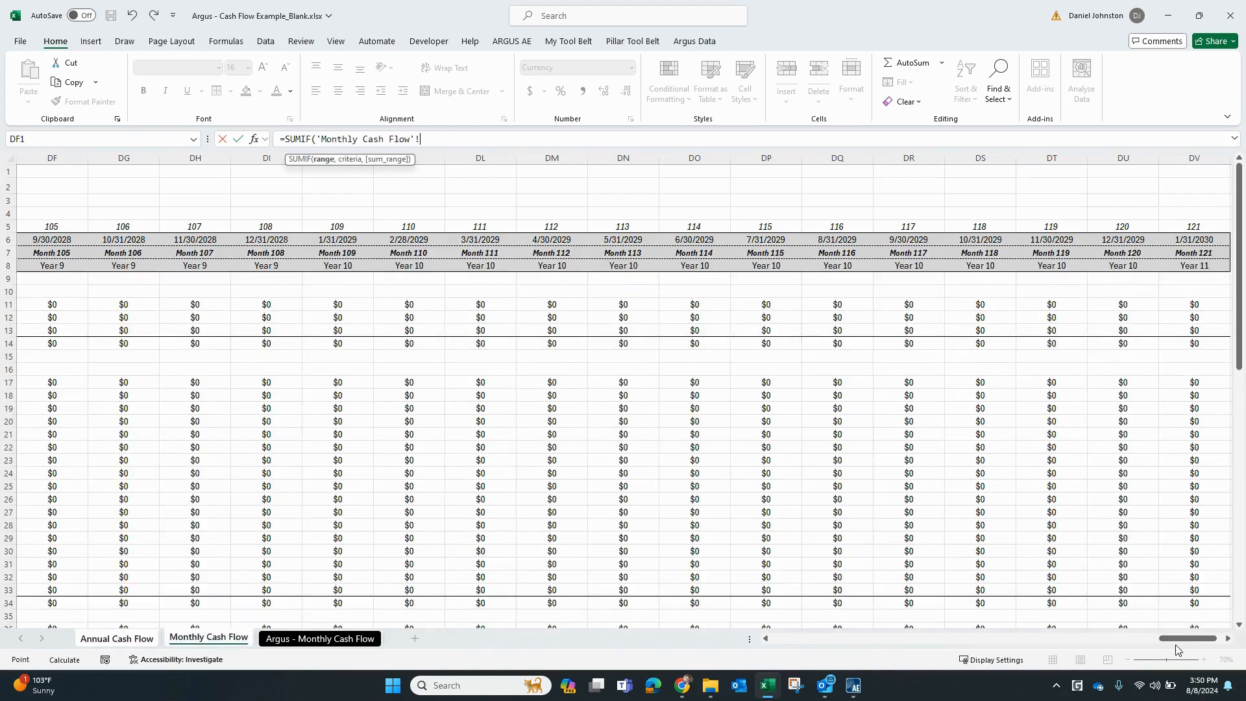
drag(1175, 643, 1135, 651)
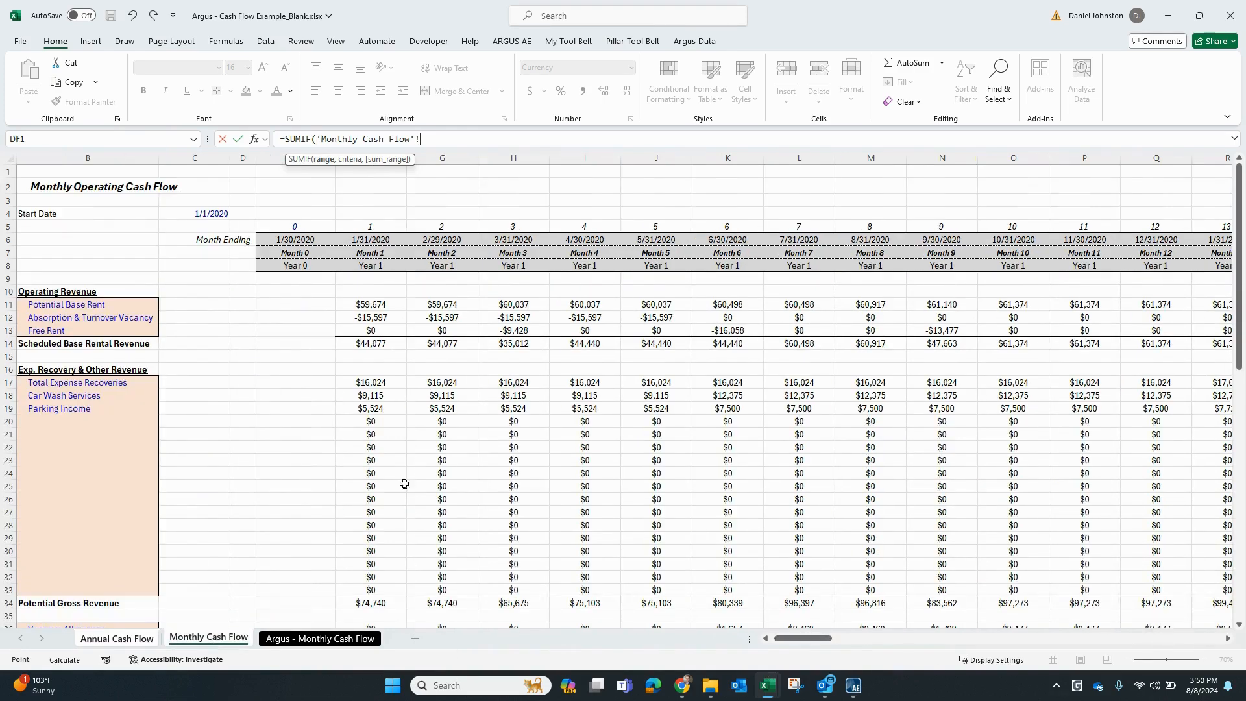
click(294, 268)
key(ctrl+shift+Right)
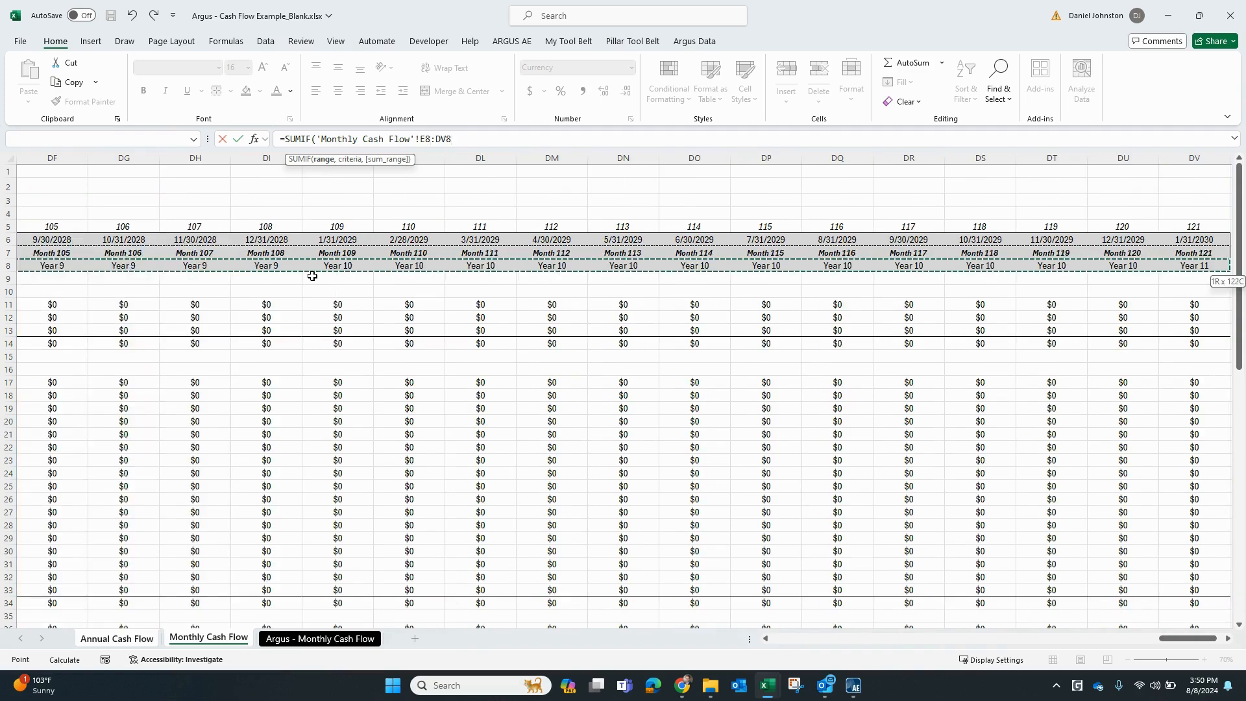
key(F4)
text(,)
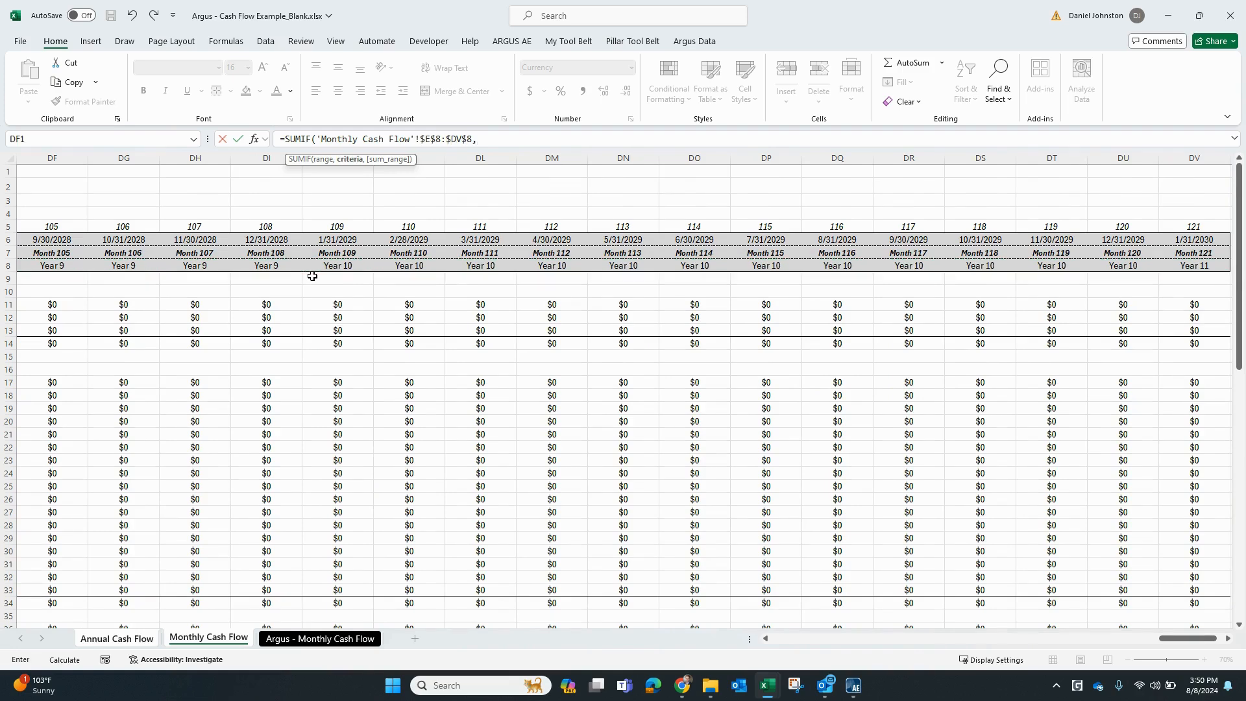
Step: Set the SUMIF criteria to the Annual Cash Flow sheet's Year 0 header, with only the row locked as F$5
click(137, 643)
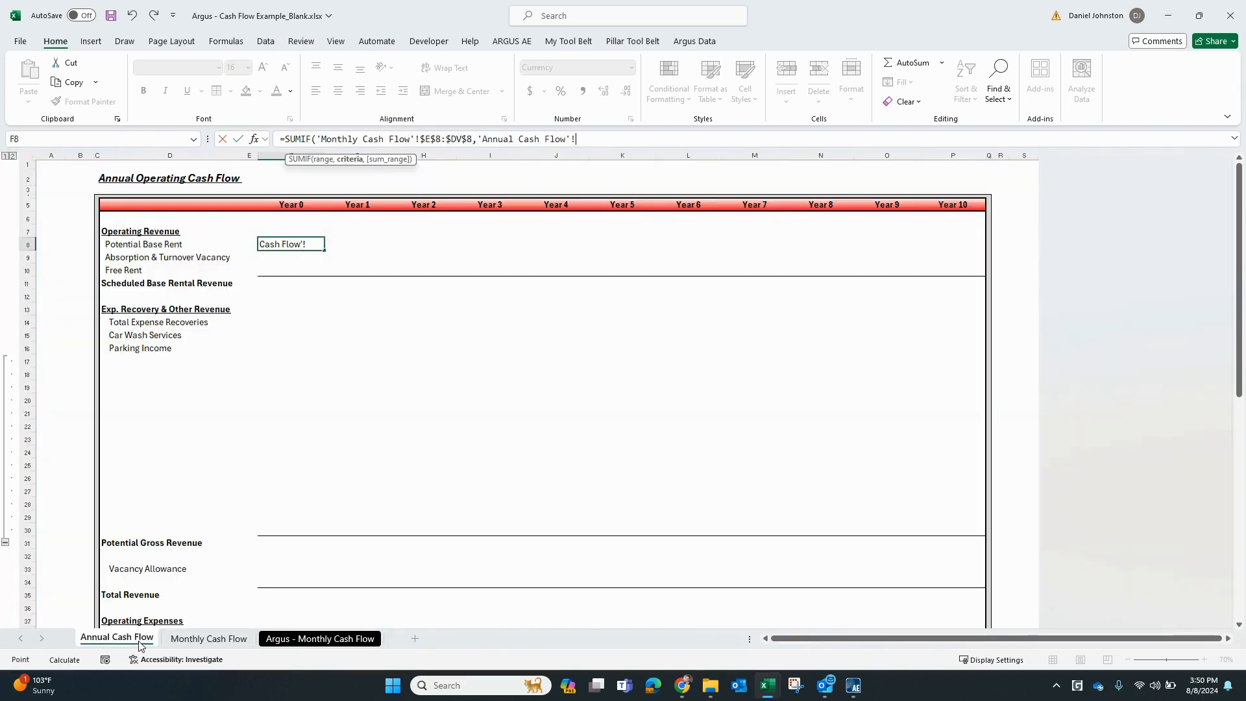
click(294, 207)
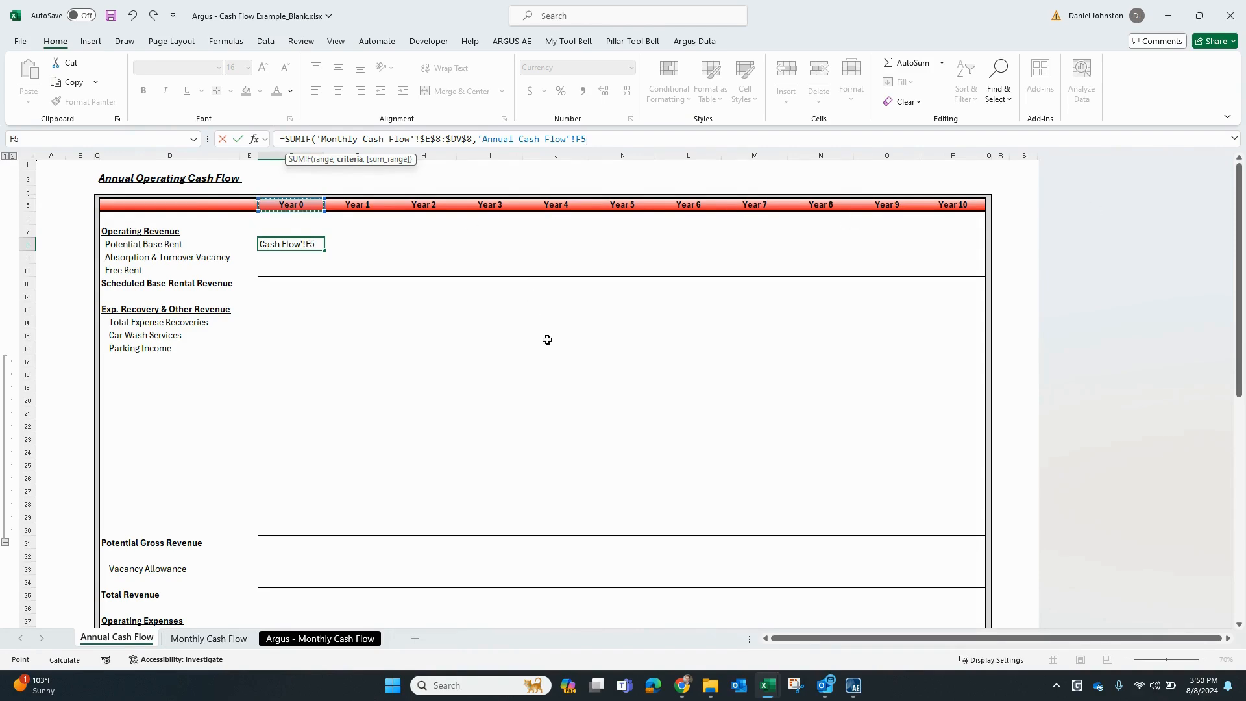
key(F4)
key(F4)
text(,)
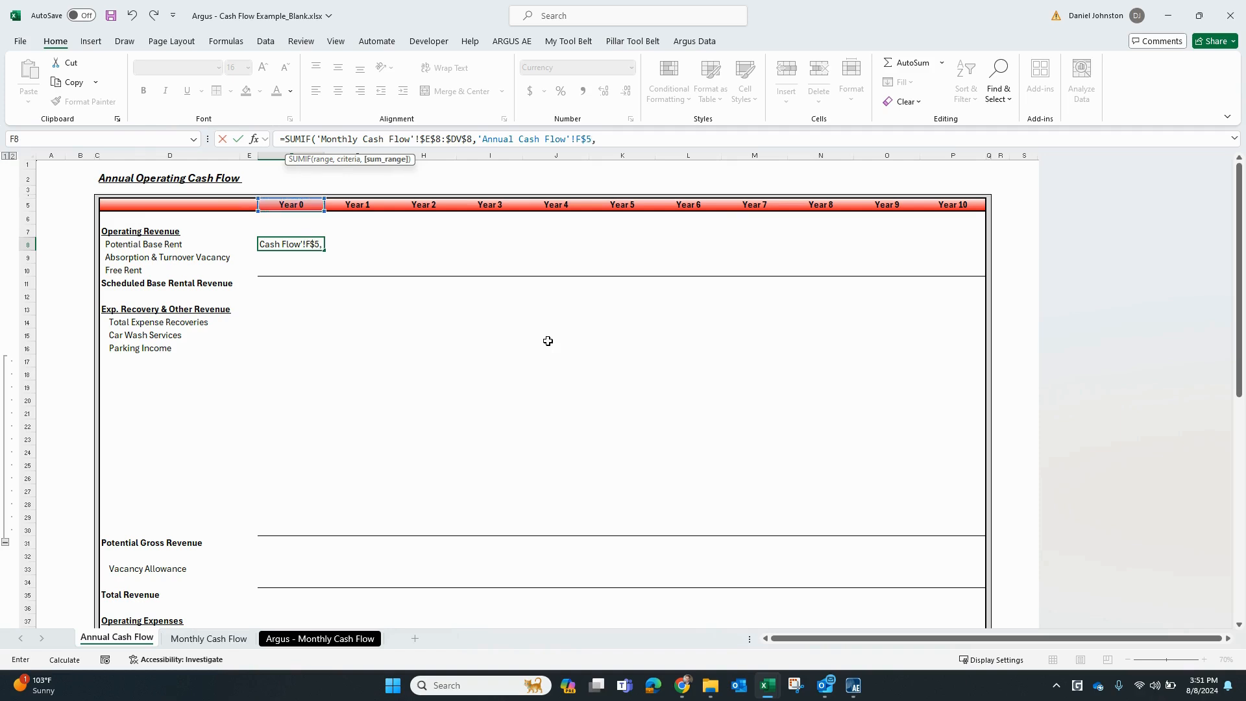
Step: Start the SUMIF sum range at E11, the Month 0 Potential Base Rent cell on the Monthly Cash Flow sheet
click(241, 643)
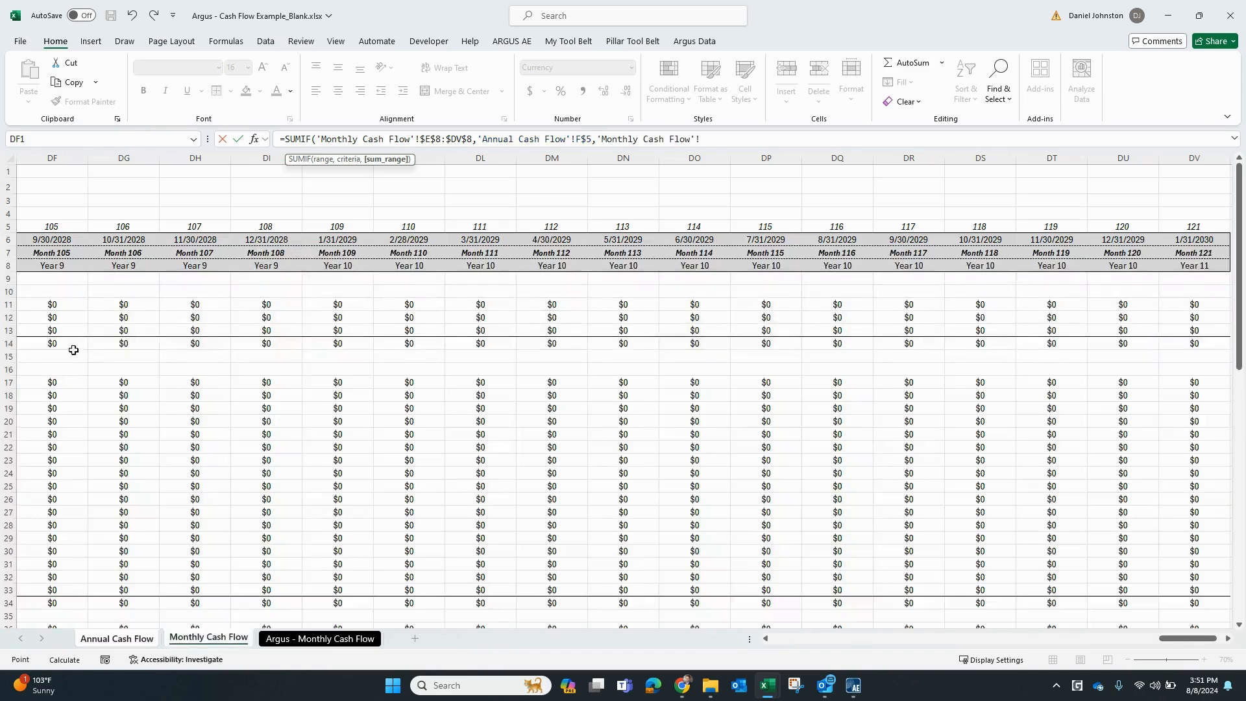
click(100, 313)
key(ctrl+Left)
key(Left)
key(Left)
key(Left)
key(Left)
key(Left)
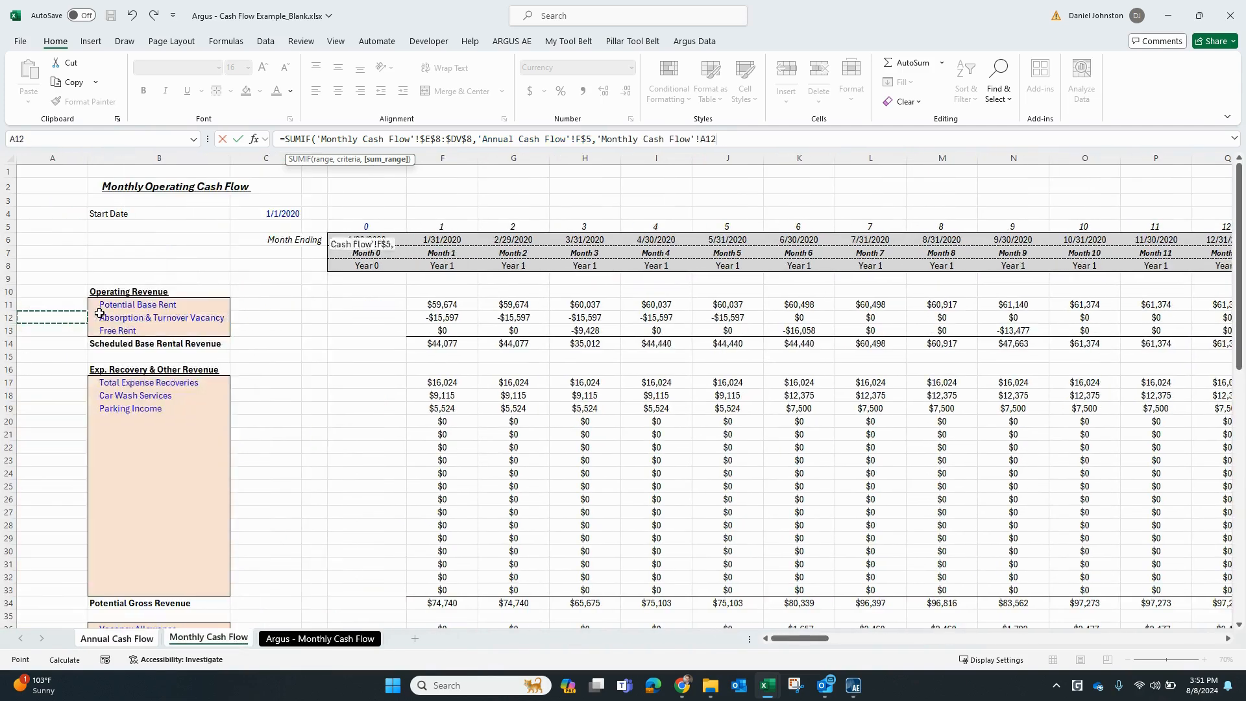
key(Right)
key(Up)
key(Right)
key(Left)
key(Right)
key(Right)
key(Right)
key(Right)
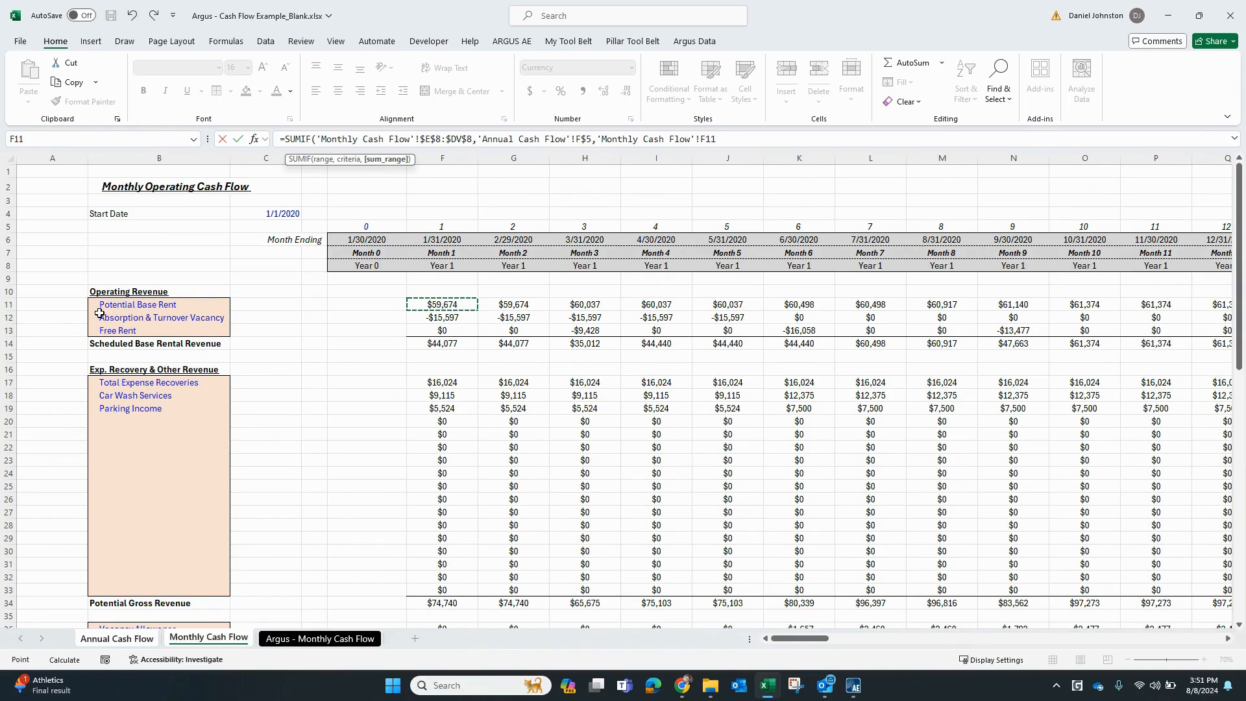
key(Left)
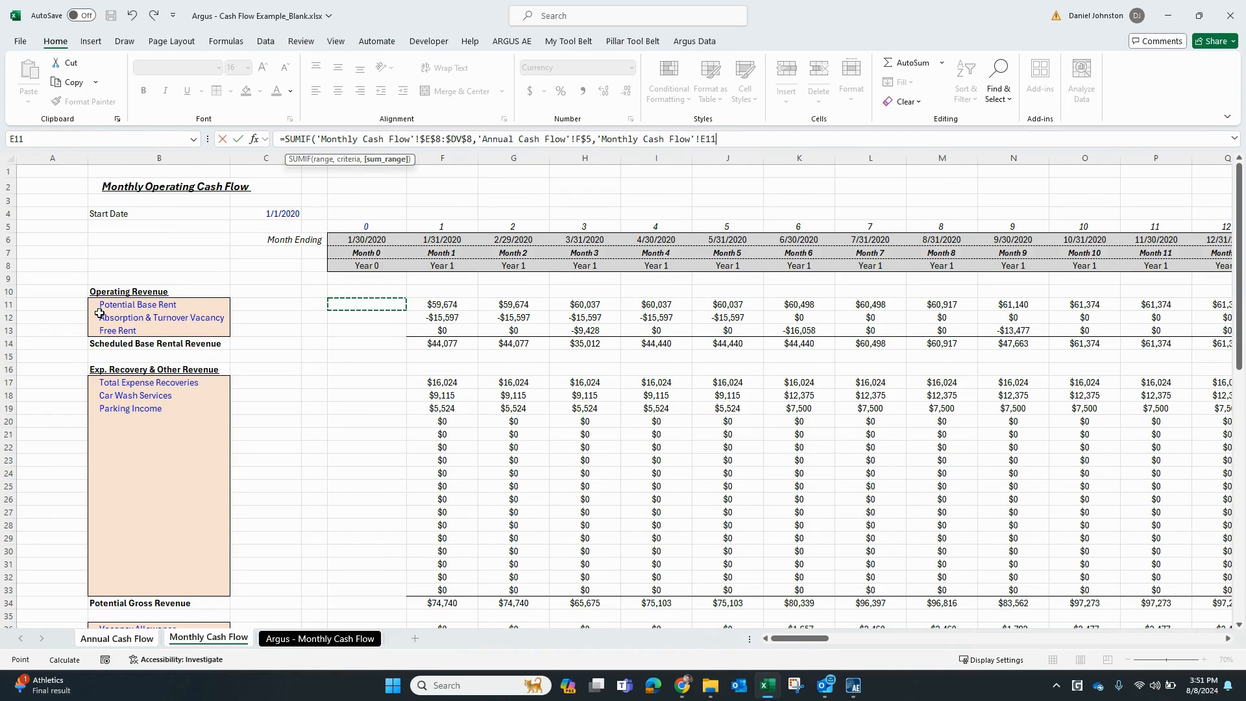
Step: Extend the sum range through DV11, lock only its columns as $E11:$DV11, and complete the F8 formula
key(shift+Right)
key(ctrl+shift+Right)
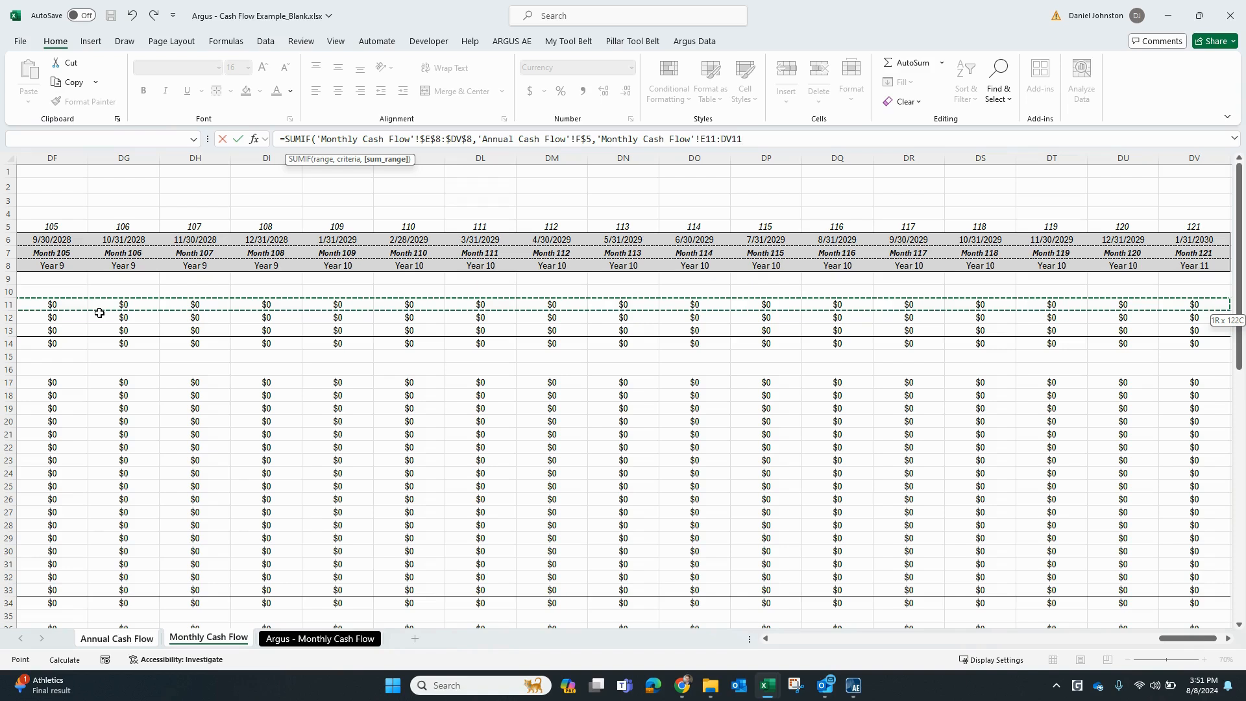
key(F4)
key(F4)
key(F4)
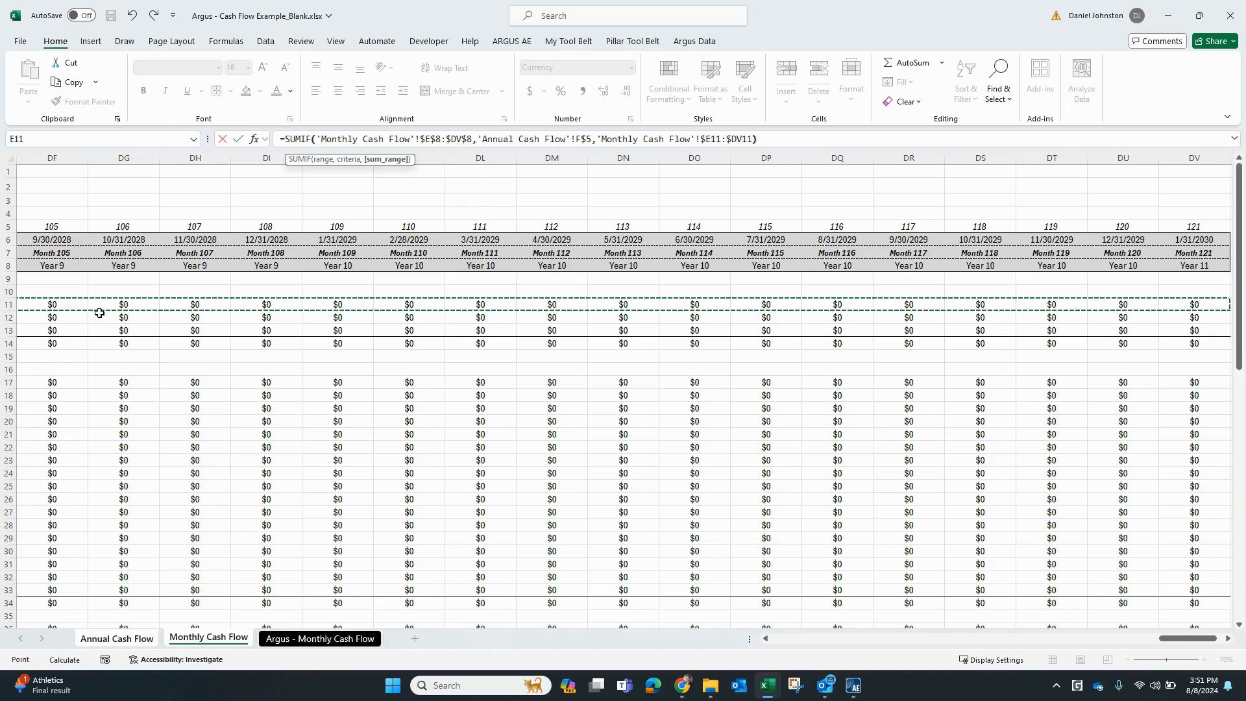
key(Return)
key(Up)
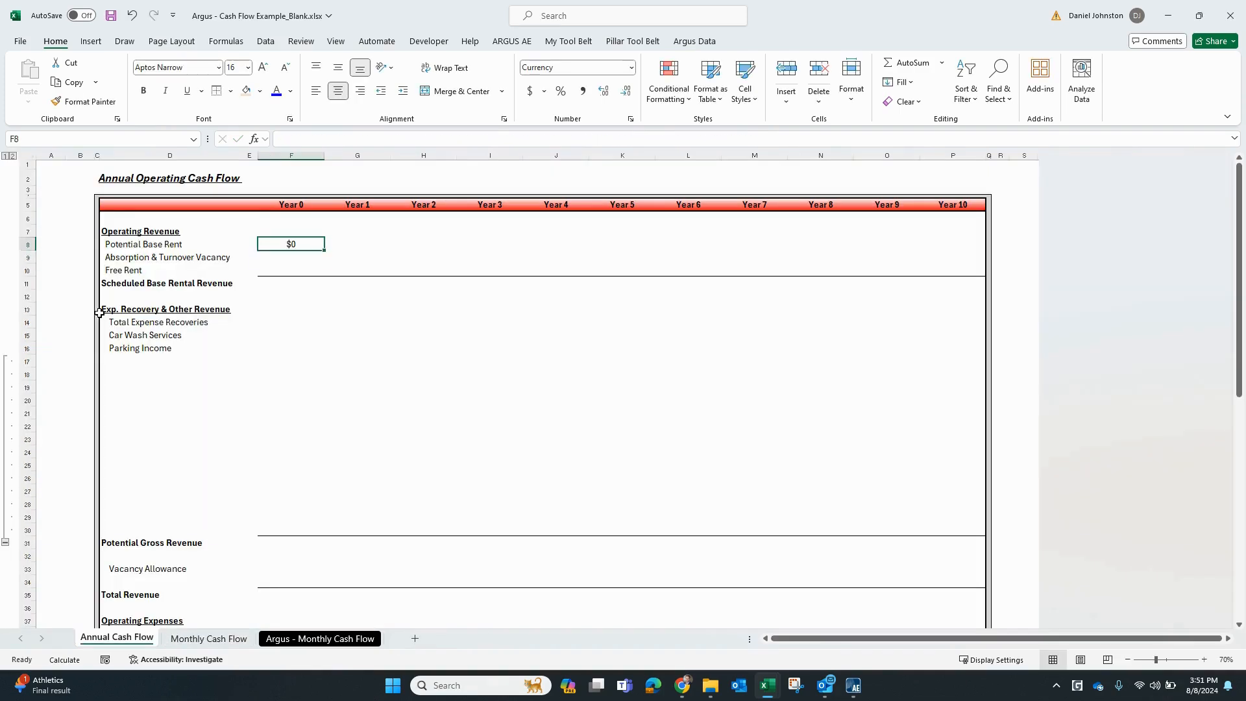
Step: Copy the F8 SUMIF formula across the Potential Base Rent row for Year 1 through Year 10, G8:P8
key(ctrl+c)
key(Right)
key(shift+Right)
key(shift+Right)
key(shift+Right)
key(shift+Right)
key(shift+Right)
key(shift+Right)
key(shift+Right)
key(shift+Right)
key(shift+Right)
key(shift+Right)
key(shift+Right)
key(shift+Right)
key(shift+Left)
key(shift+Left)
key(shift+Left)
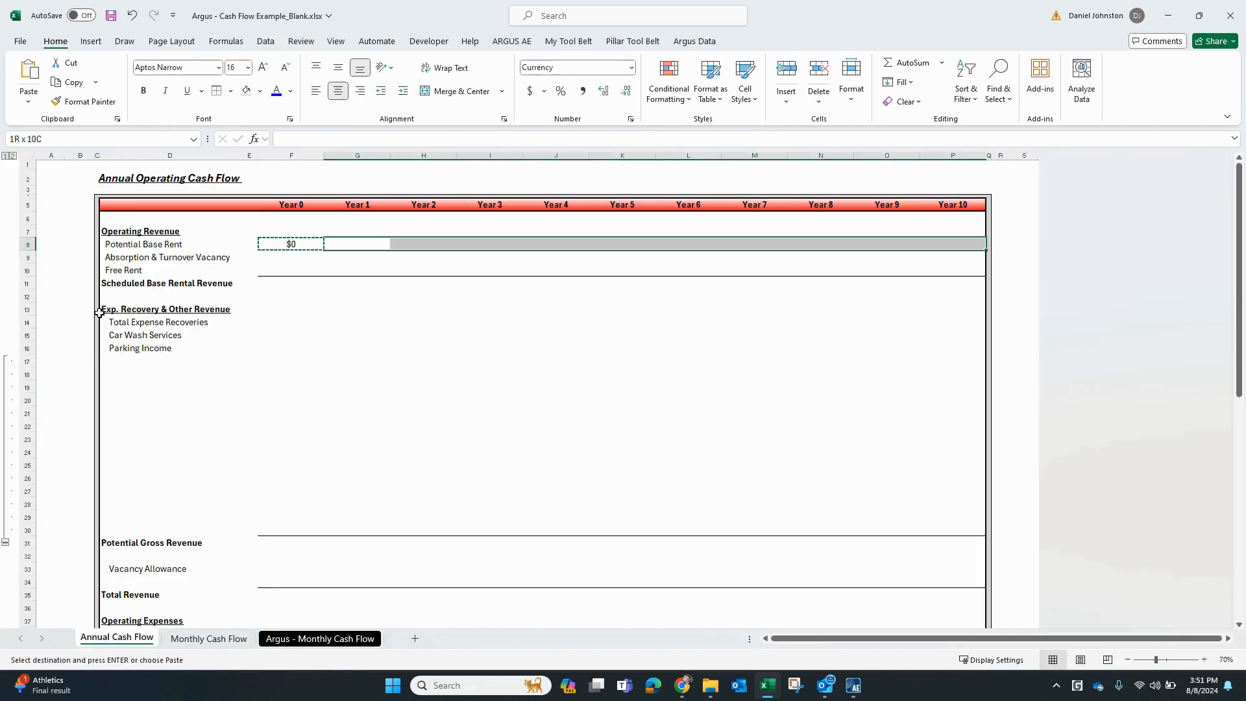
key(Return)
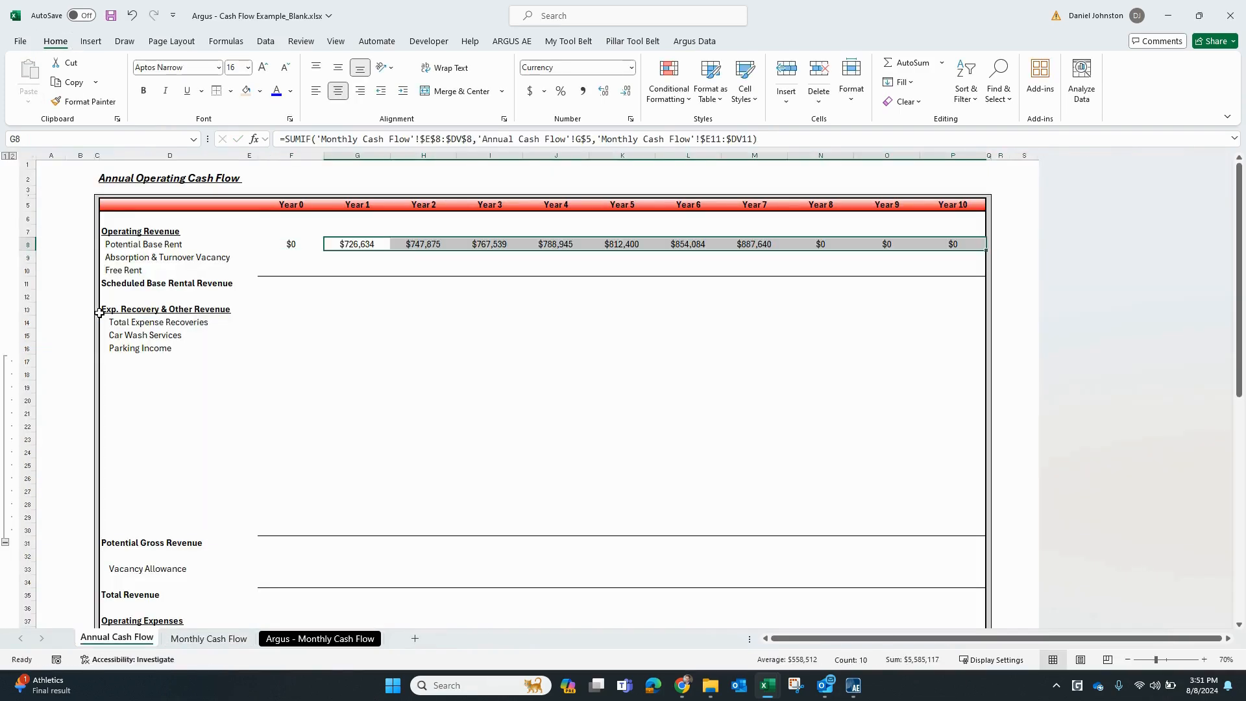
click(337, 311)
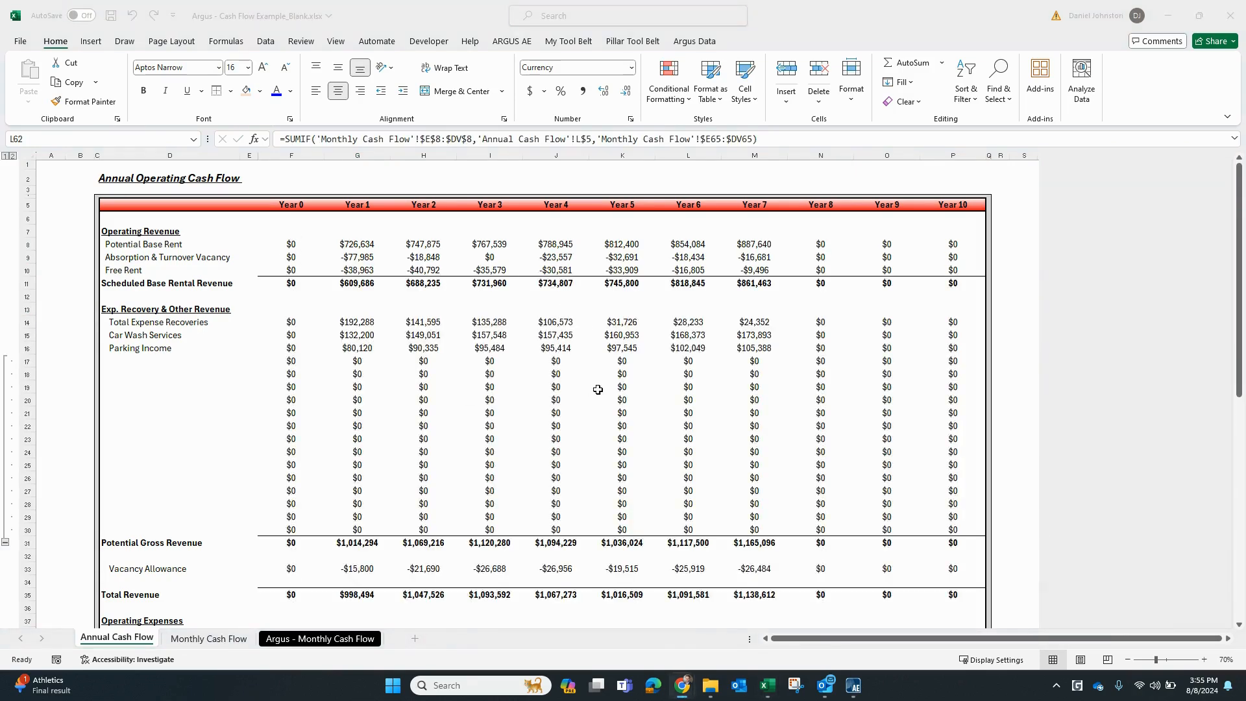
Step: Review the completed annual revenue section, checking the SUMIF line items and the Potential Gross Revenue subtotal formula in F31
click(358, 375)
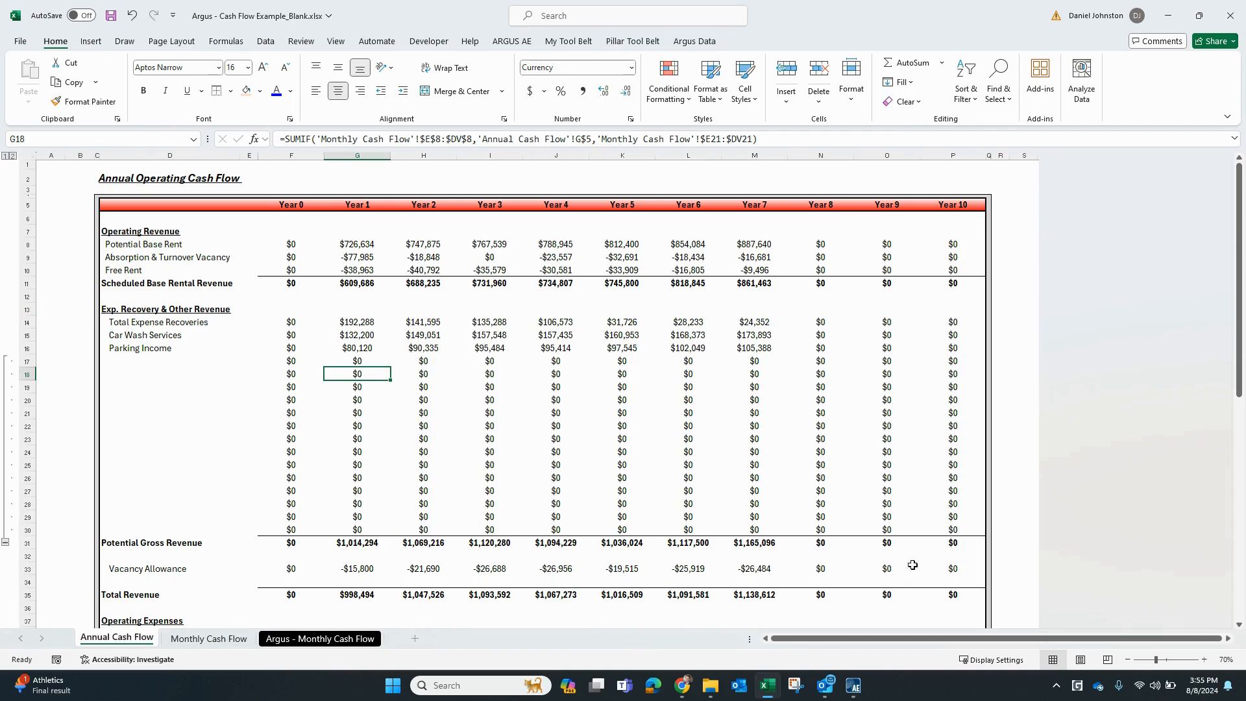
scroll(542, 469, down, 1)
scroll(542, 469, up, 1)
scroll(408, 513, down, 3)
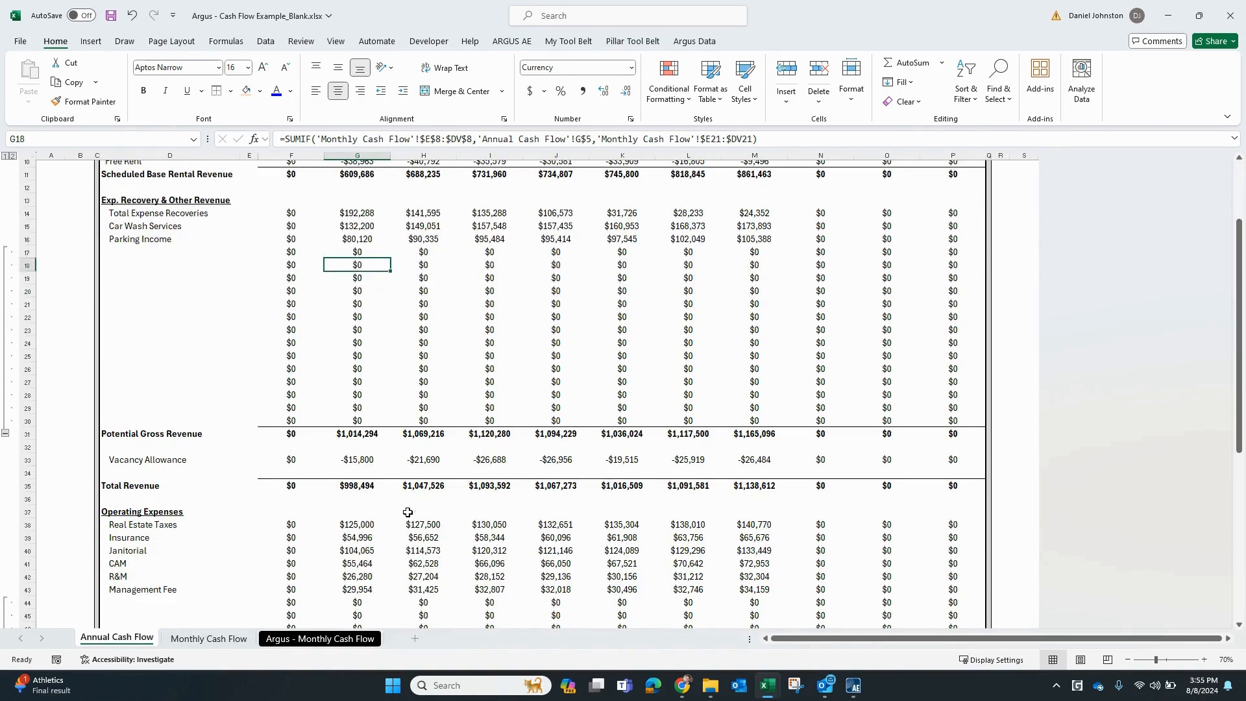
click(139, 434)
click(287, 435)
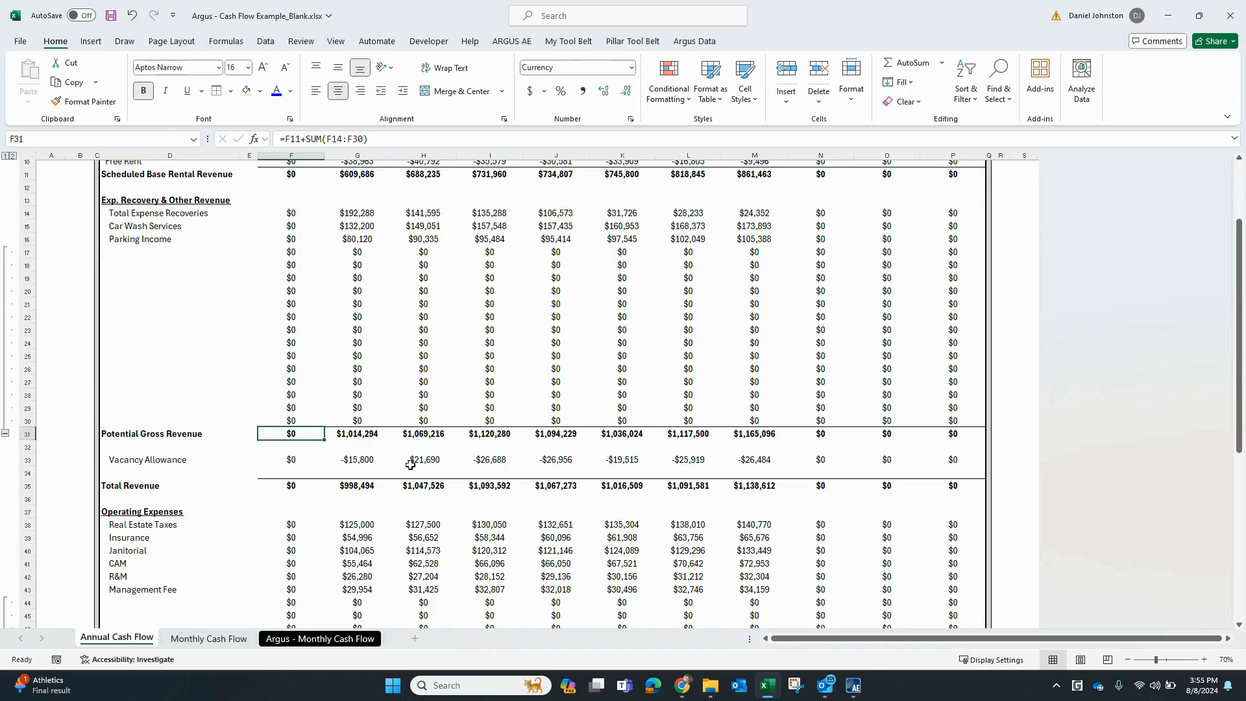
scroll(500, 501, up, 2)
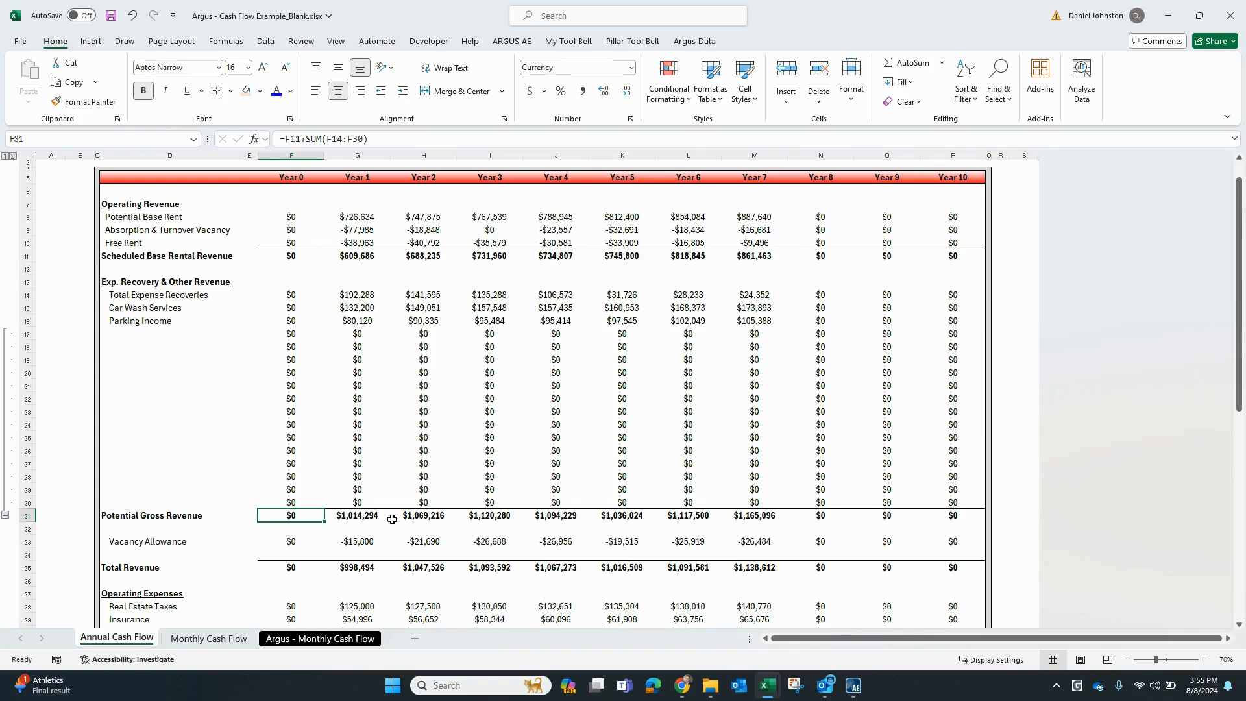
click(362, 399)
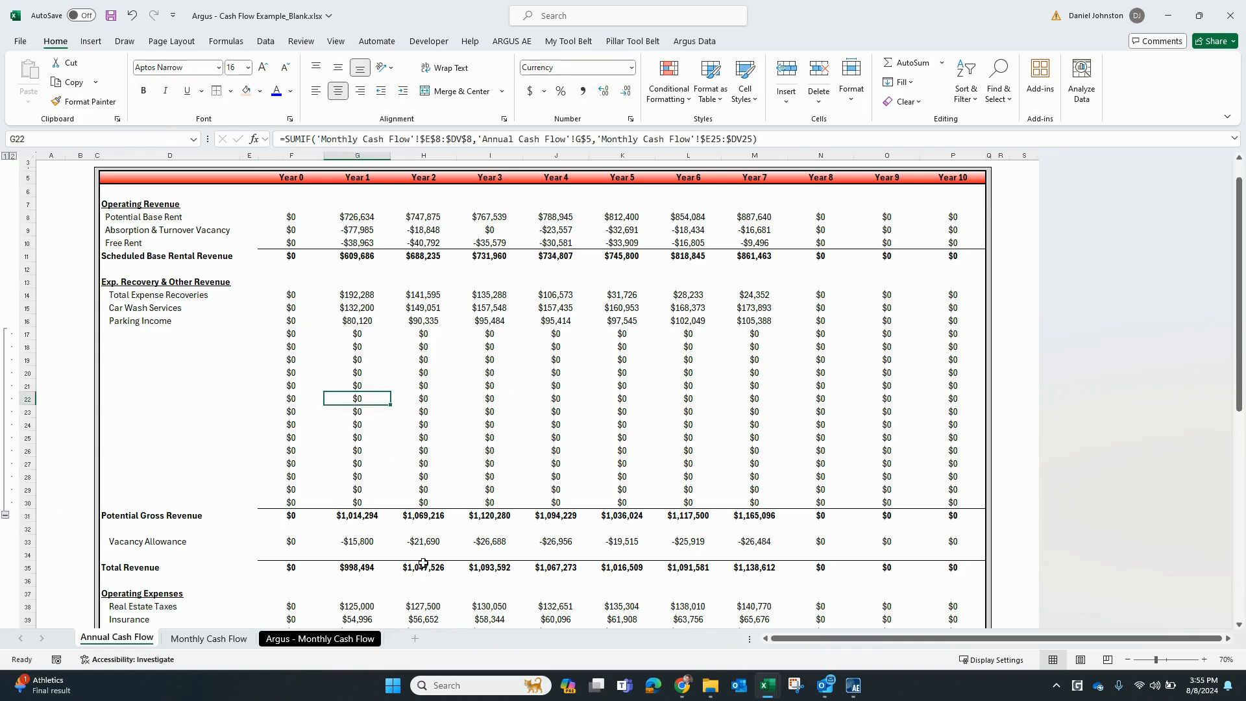
click(395, 502)
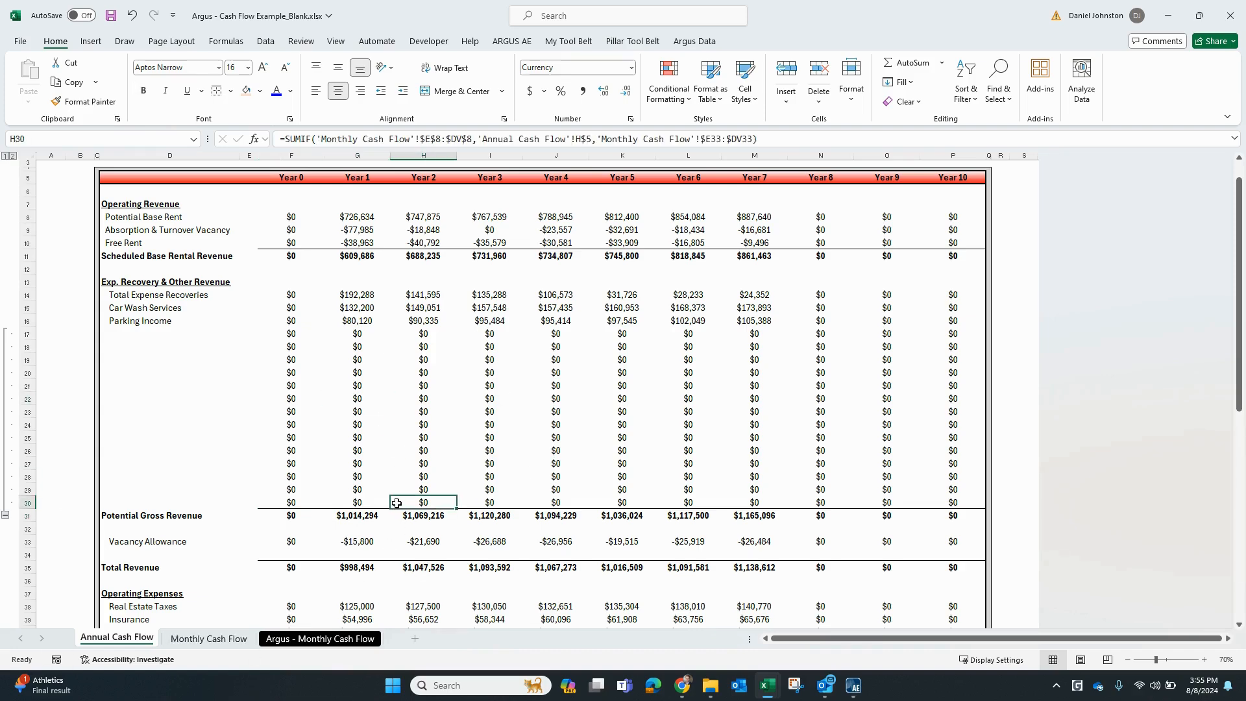
Step: Compare the annual Net Operating Income and expense figures with Donovan Plaza's Cash Flow report in ARGUS Enterprise, then return to Excel
scroll(395, 502, down, 11)
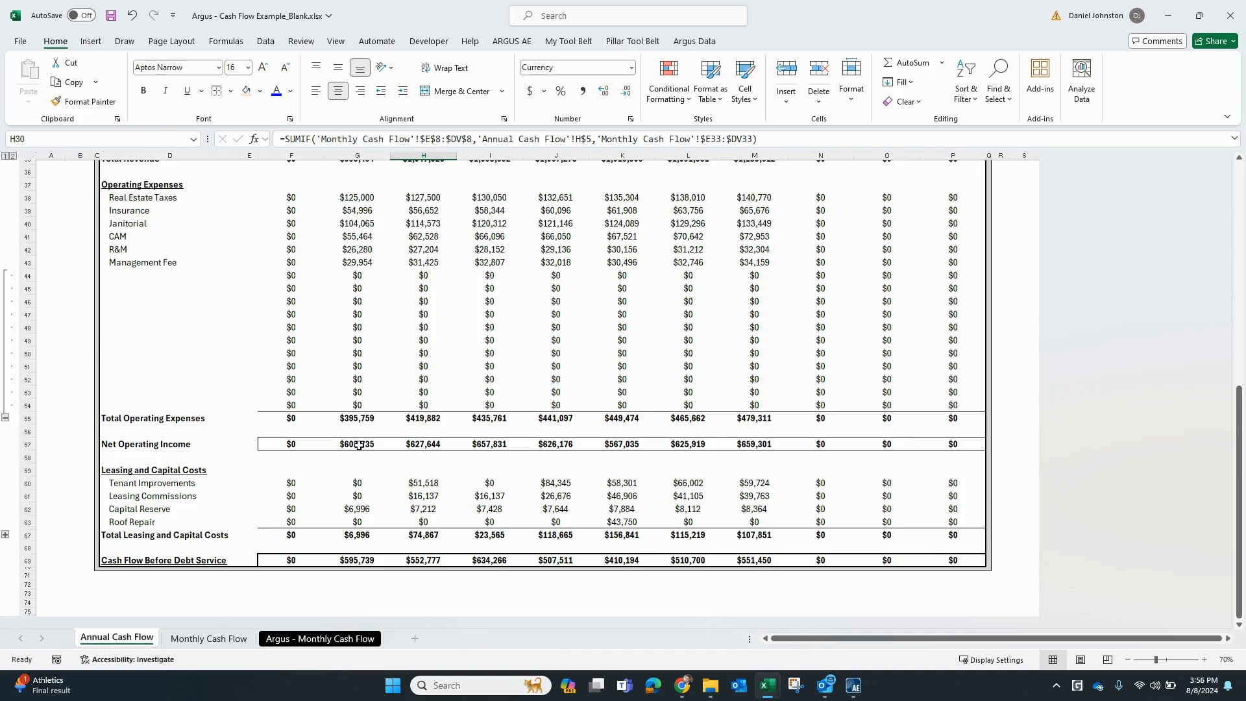
click(364, 444)
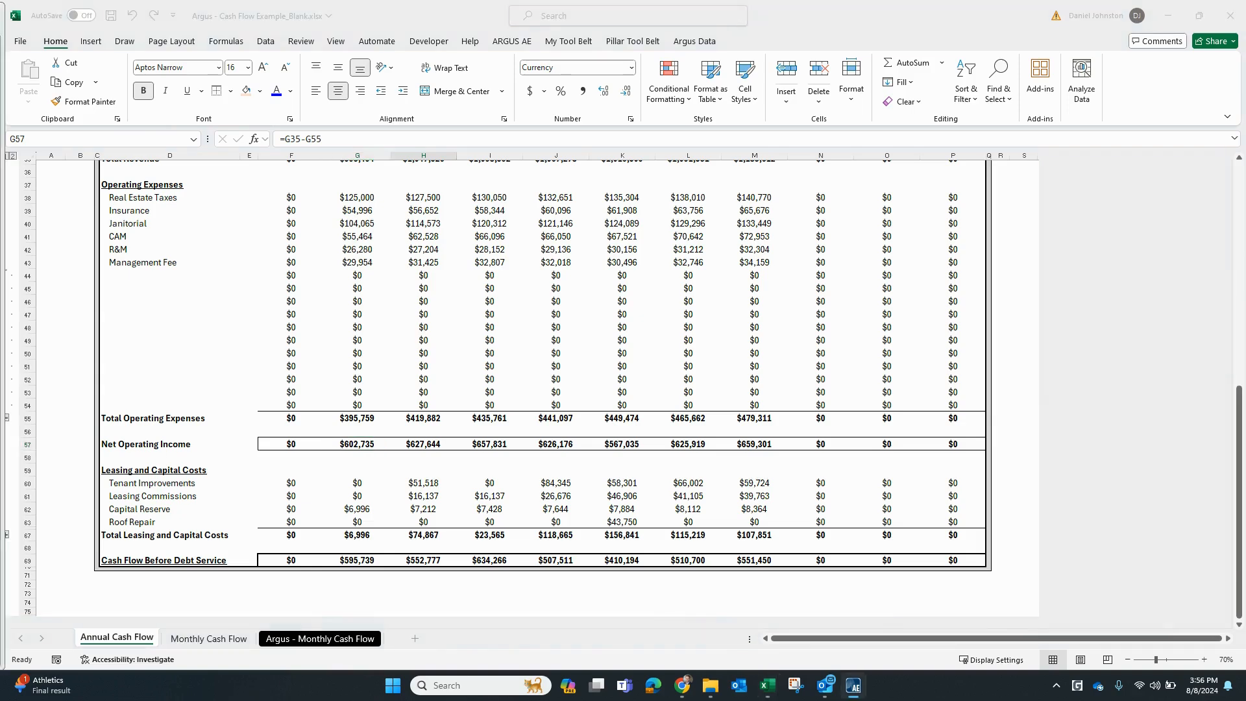
drag(0, 169, 732, 127)
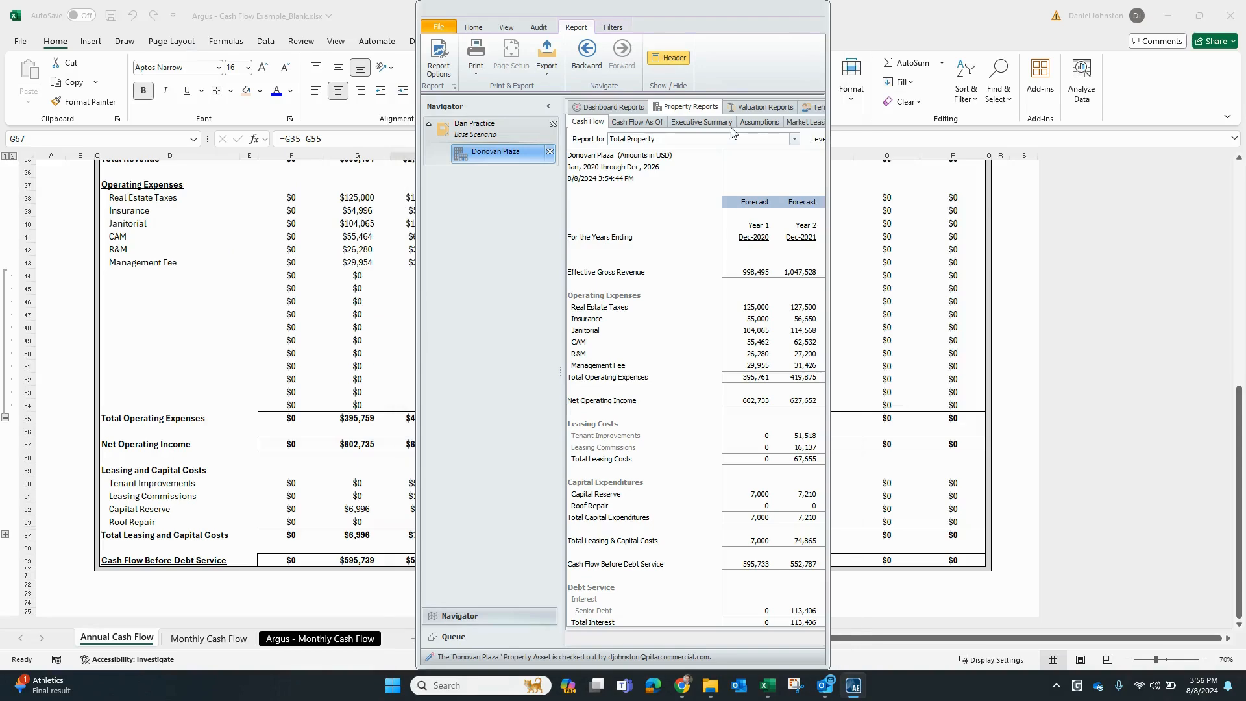
drag(504, 6, 509, 38)
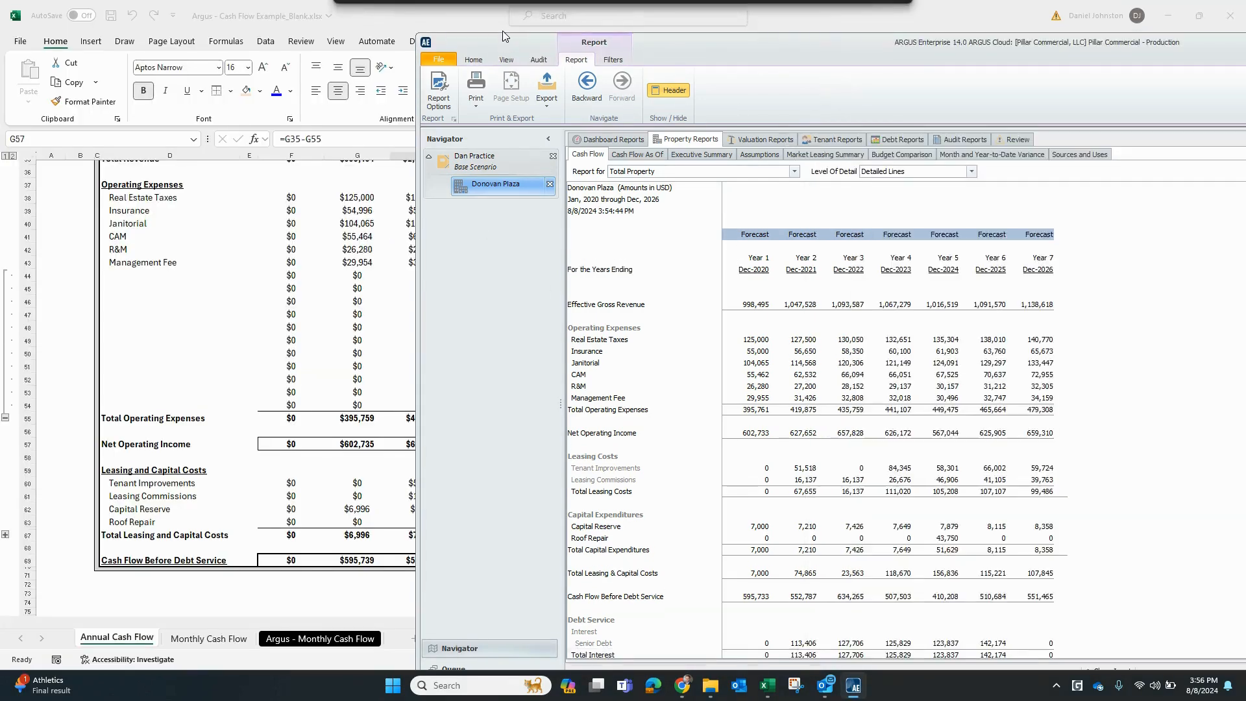
double_click(509, 38)
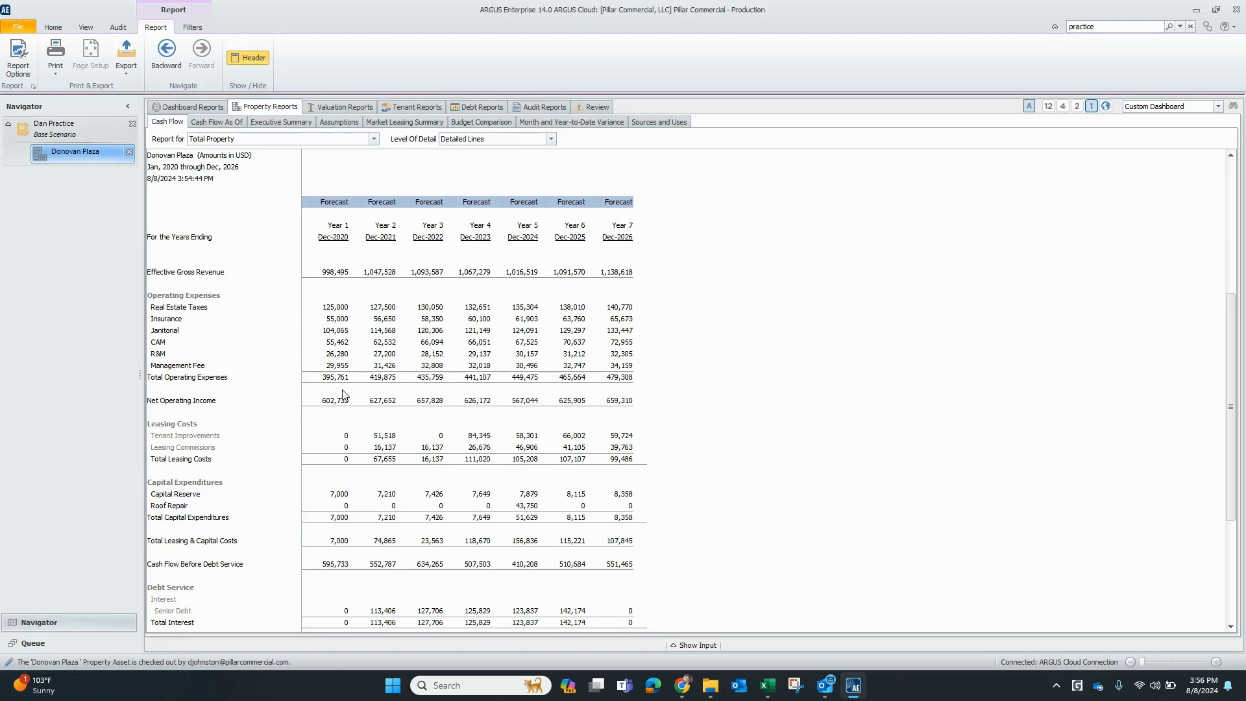
click(1200, 14)
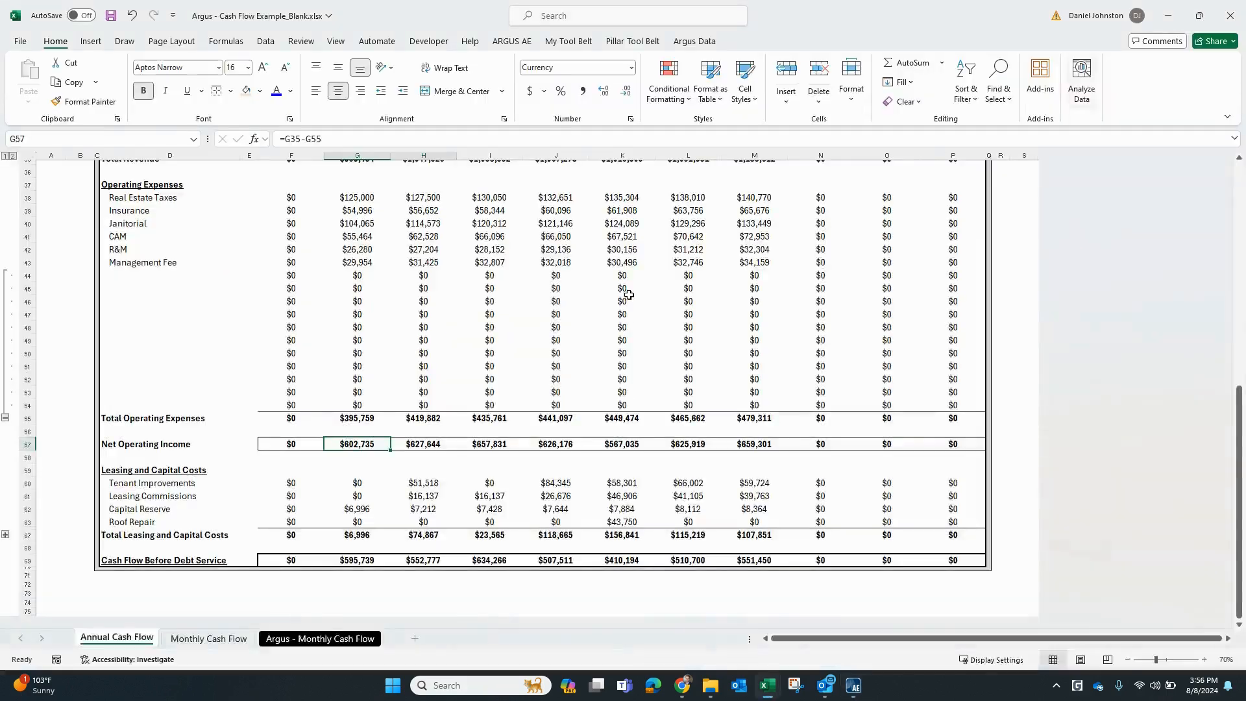
Step: Collapse the grouped blank rows 17 to 30 below Parking Income in the annual table
click(372, 459)
scroll(431, 461, up, 12)
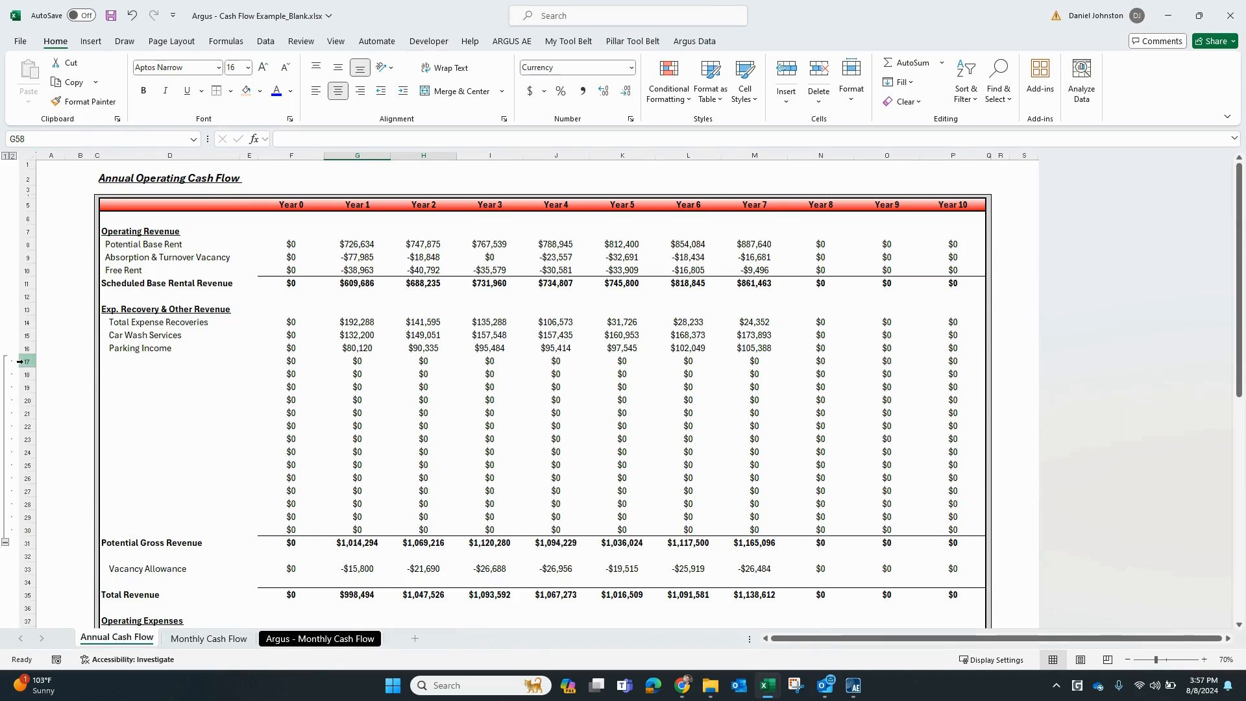
click(20, 362)
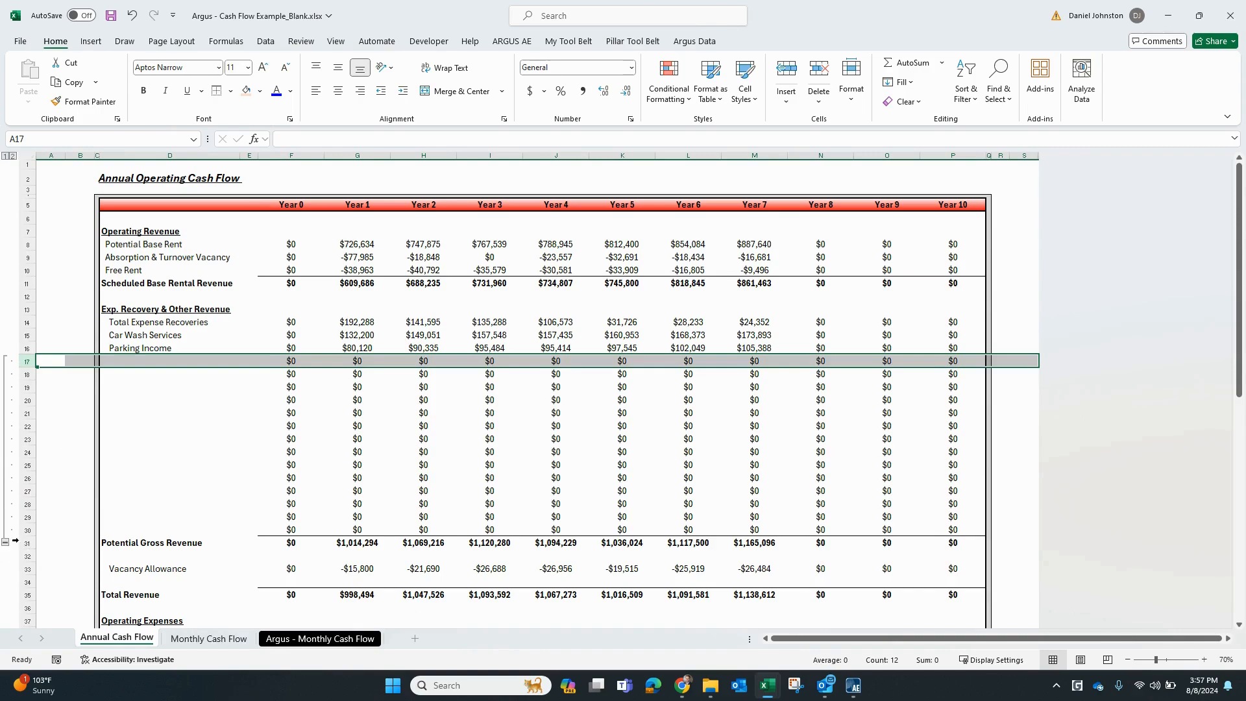
click(5, 541)
click(335, 464)
Step: Collapse the grouped blank rows 44 to 54 below Management Fee and review the condensed annual cash flow
scroll(305, 474, down, 1)
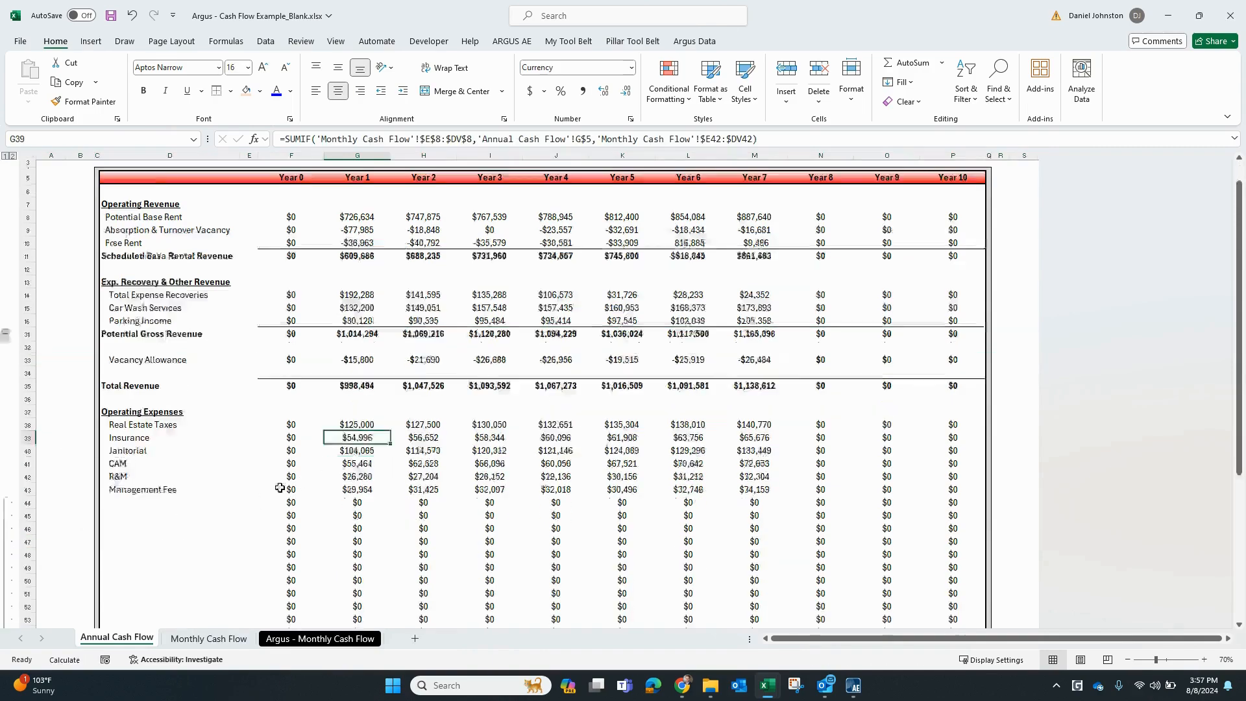
scroll(279, 488, down, 3)
click(6, 538)
scroll(463, 422, down, 2)
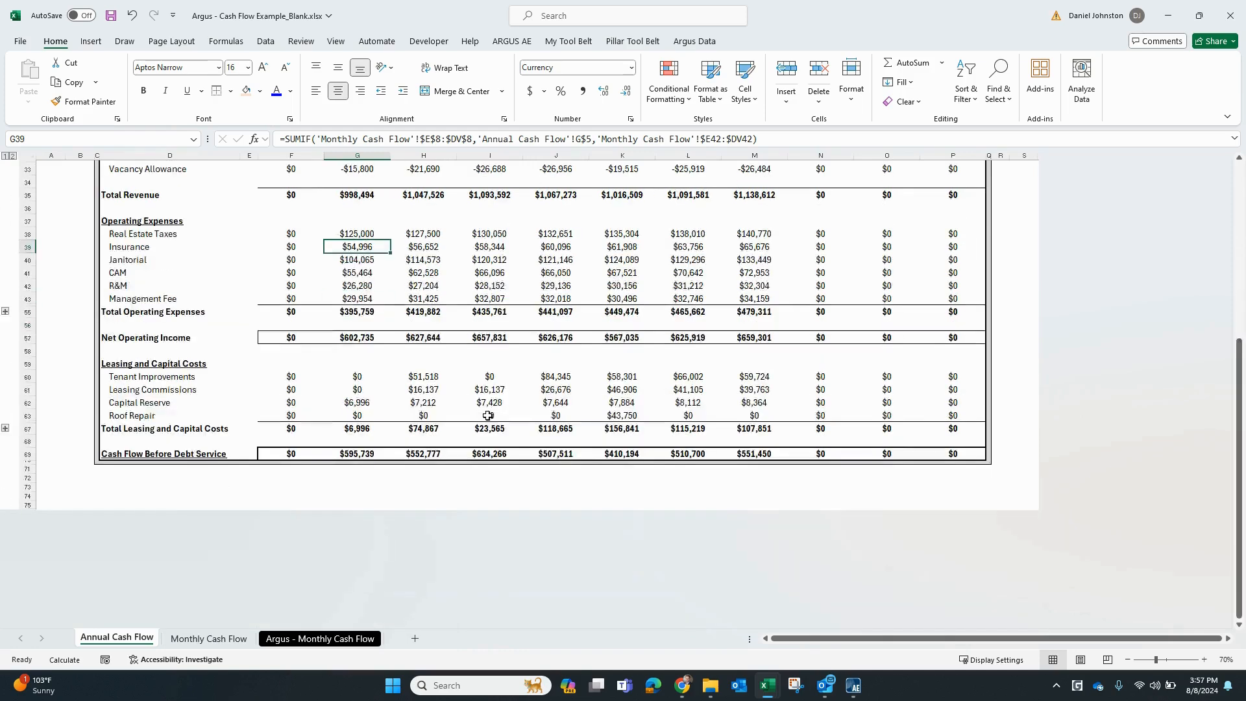
scroll(488, 416, up, 6)
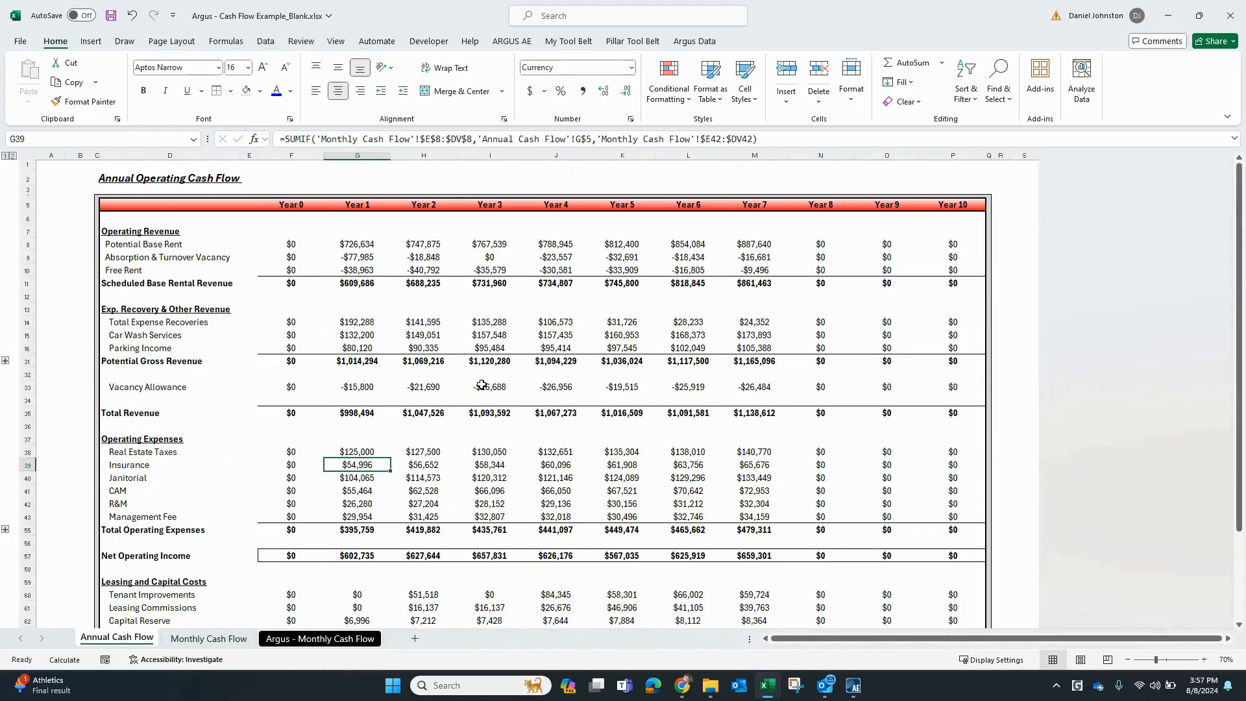
scroll(481, 385, down, 4)
scroll(477, 384, up, 4)
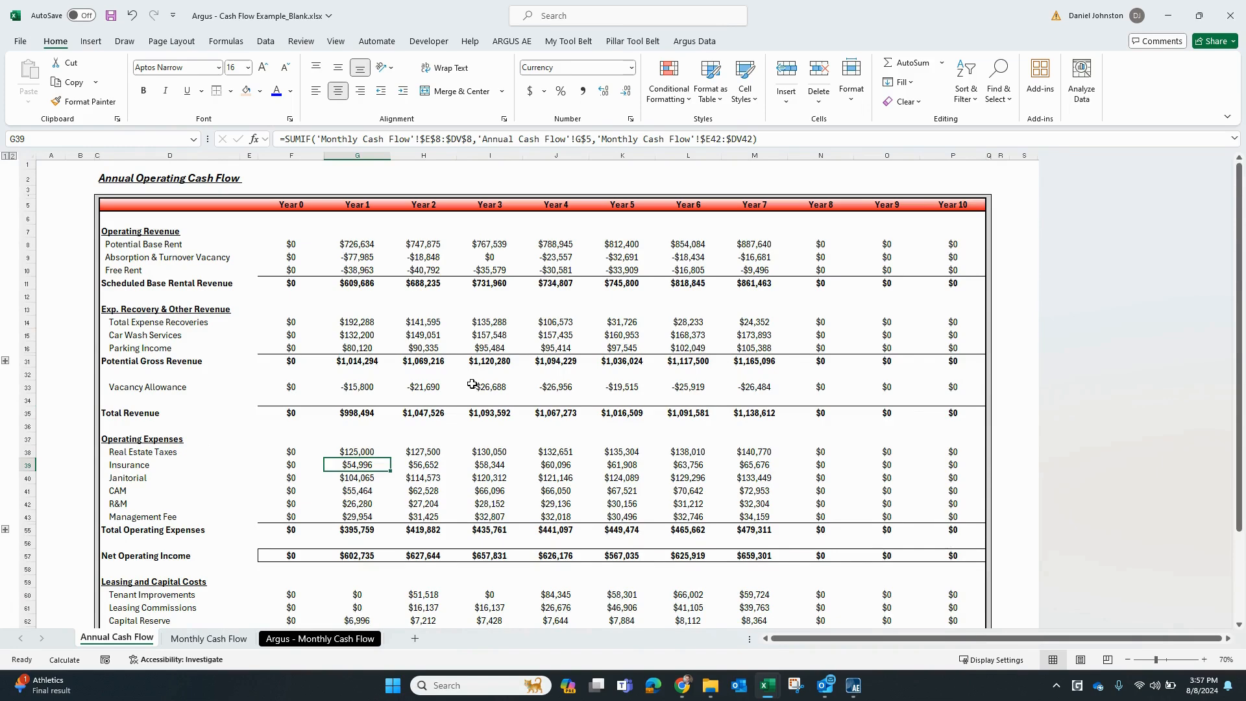